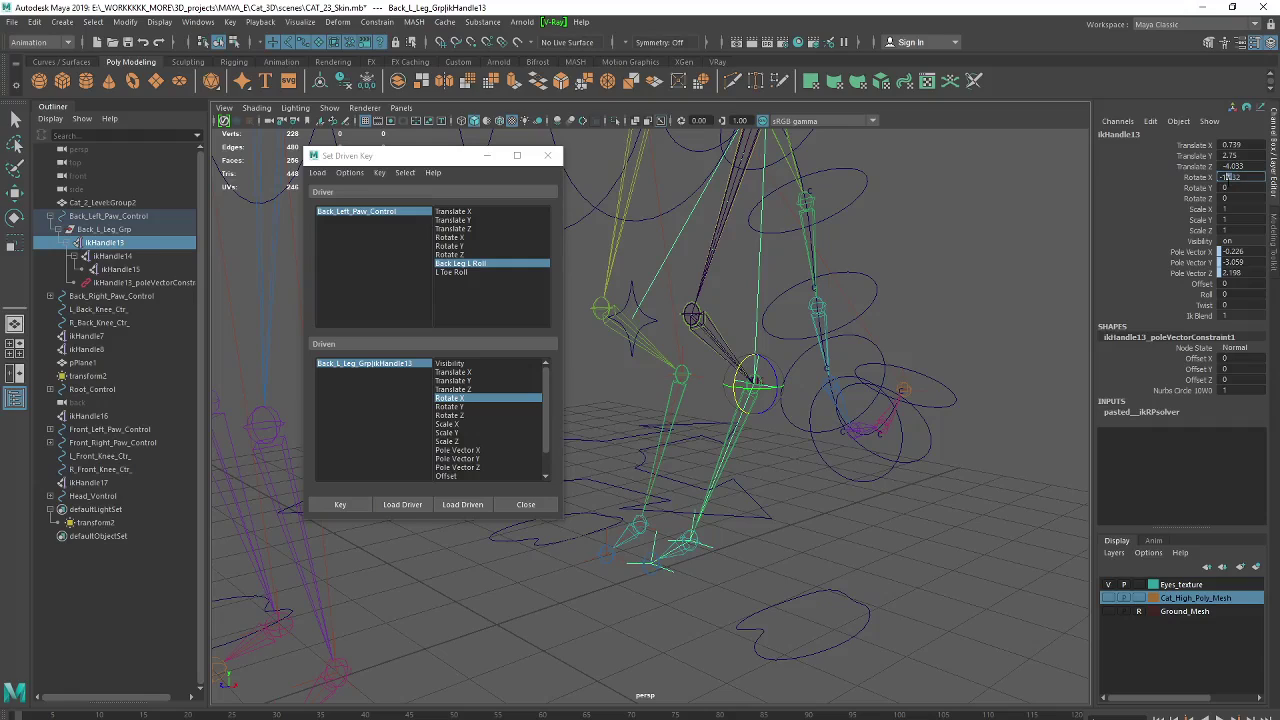
text(-15)
- Try several Rotate X values on ikHandle13 to find the backward leg pose
key(Return)
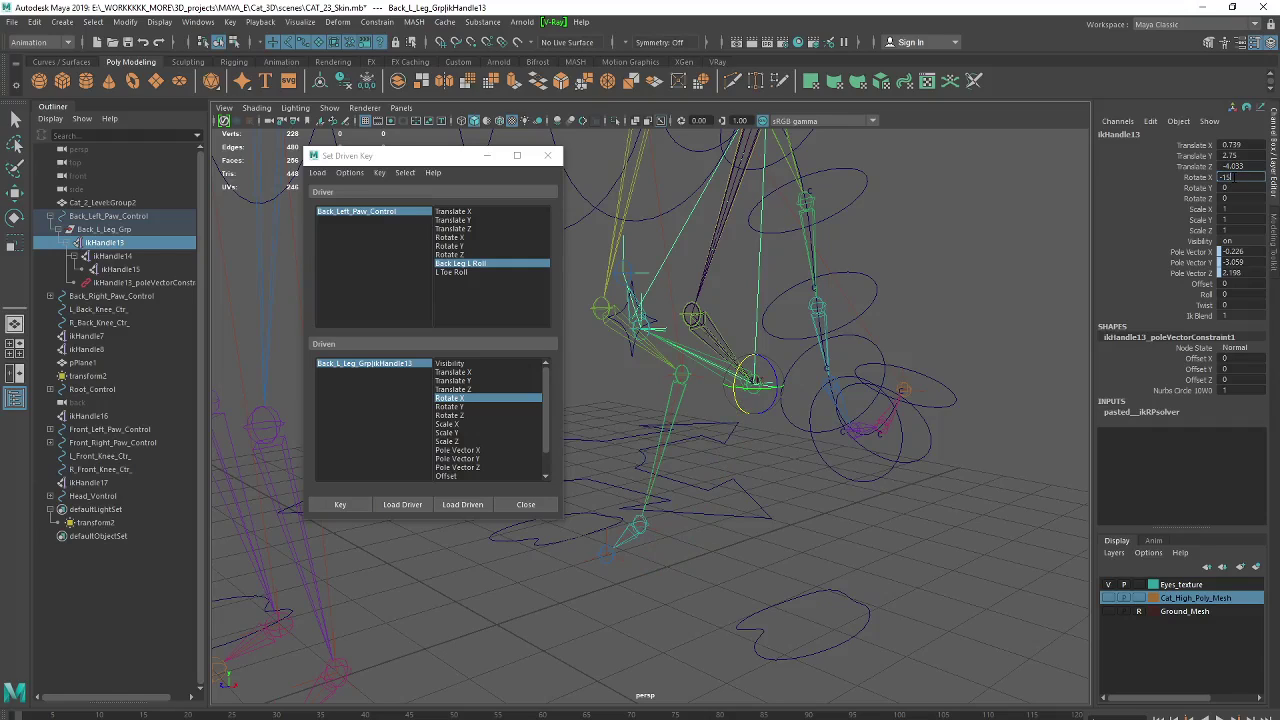
key(Return)
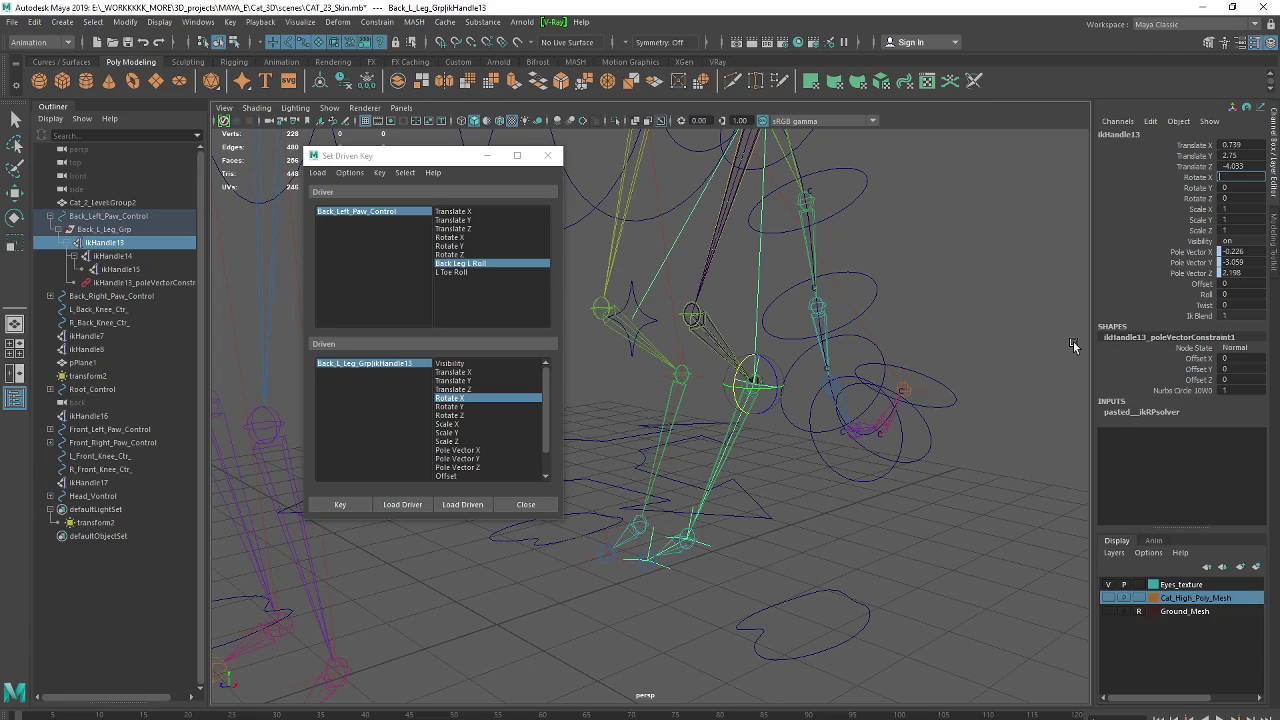
text(15)
key(Return)
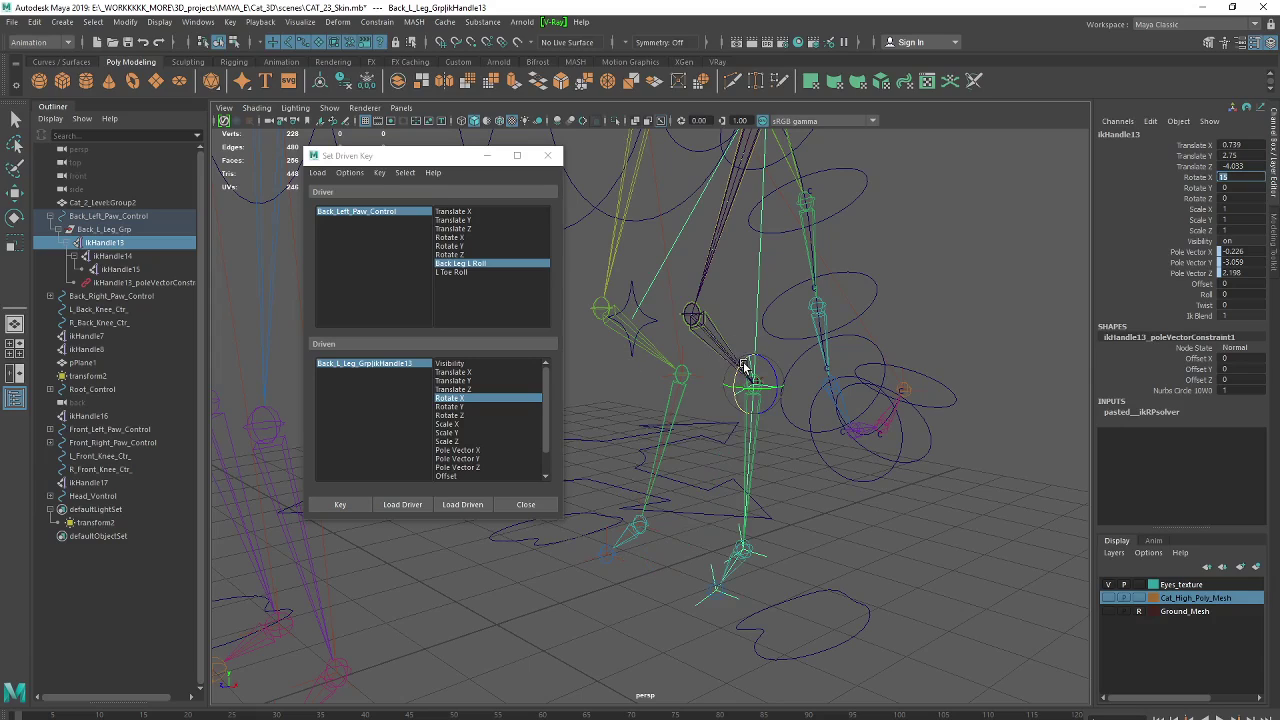
middle_drag(743, 367, 748, 357)
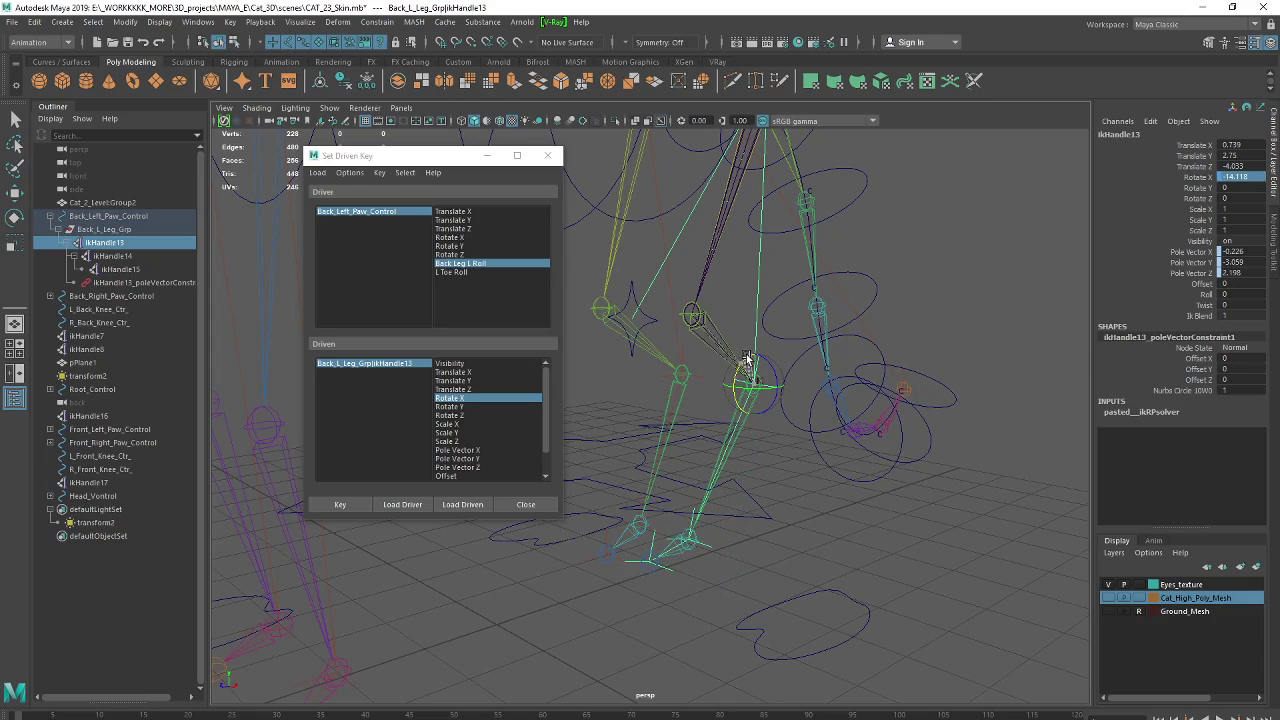
- Set ikHandle13's Rotate X to -15, record the driven key, and reselect Back_Left_Paw_Control
double_click(1252, 179)
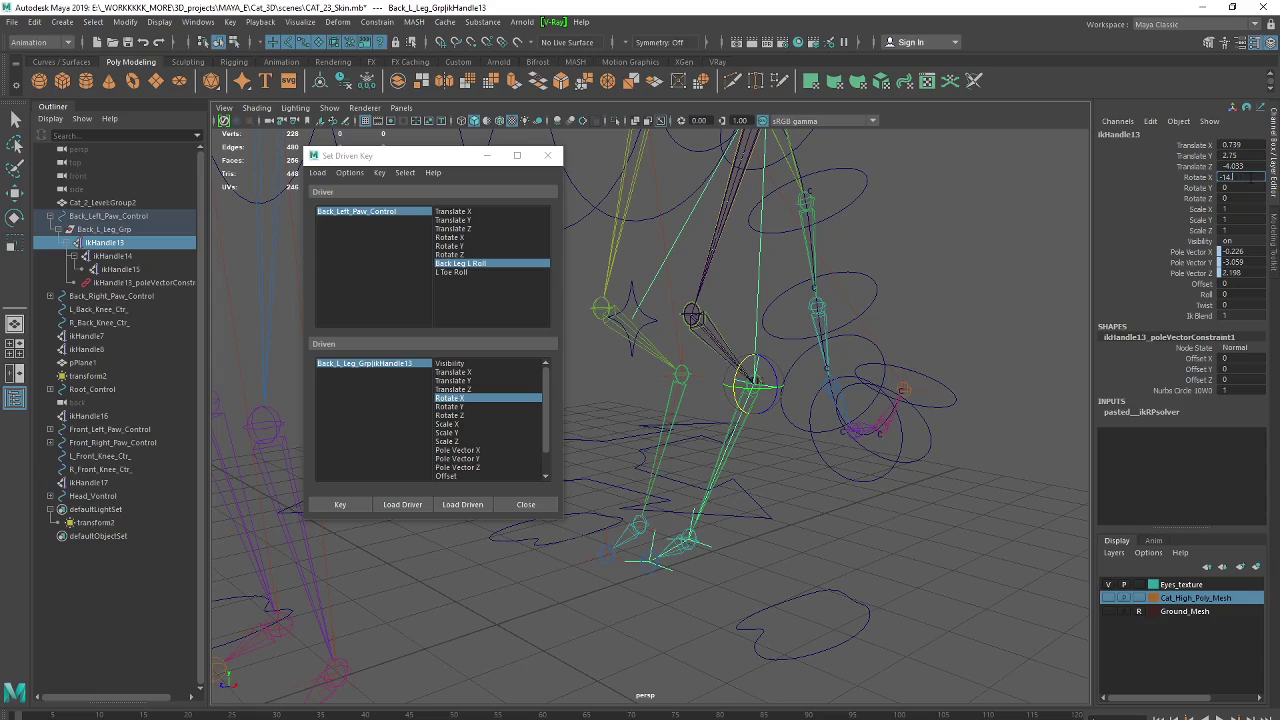
text(-15)
key(Return)
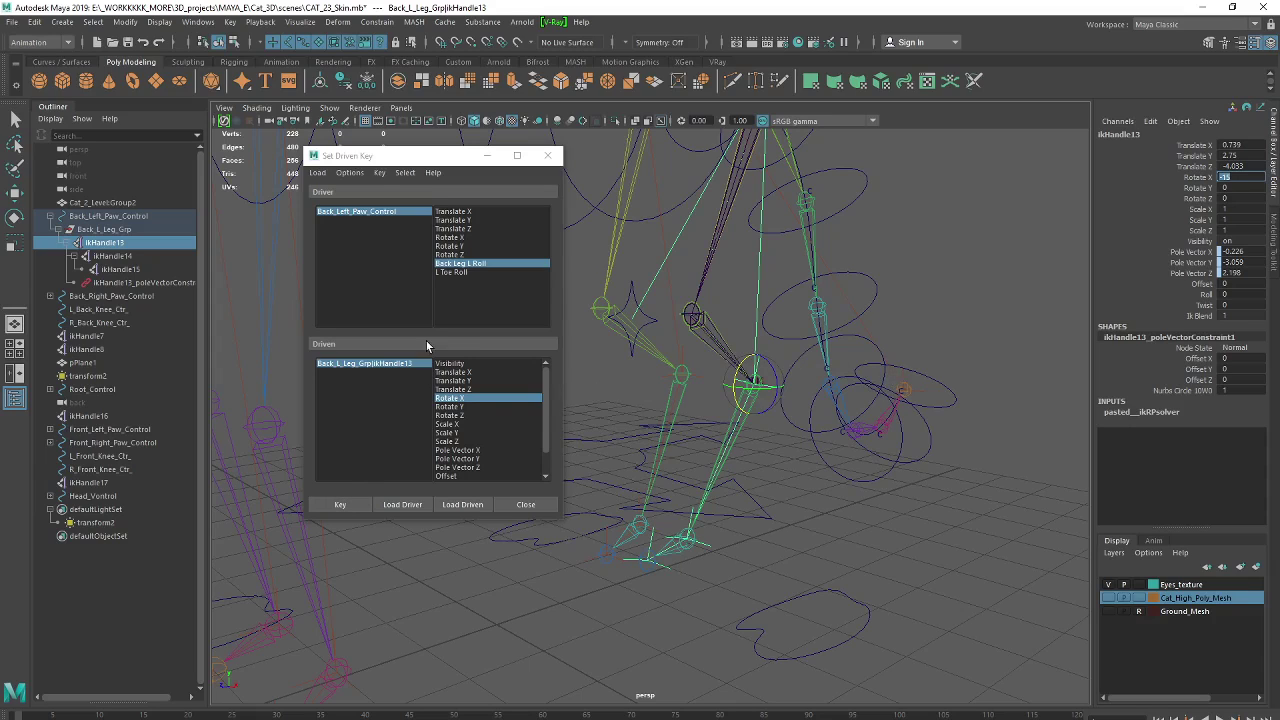
click(360, 503)
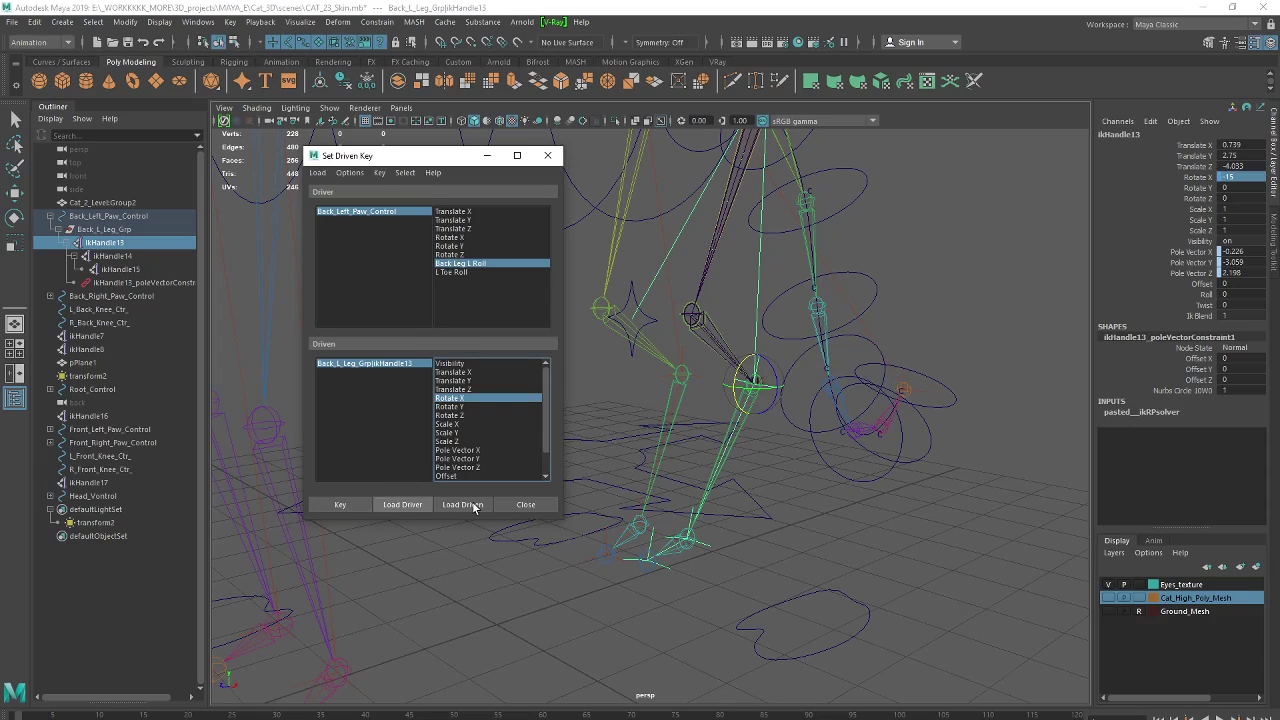
click(800, 592)
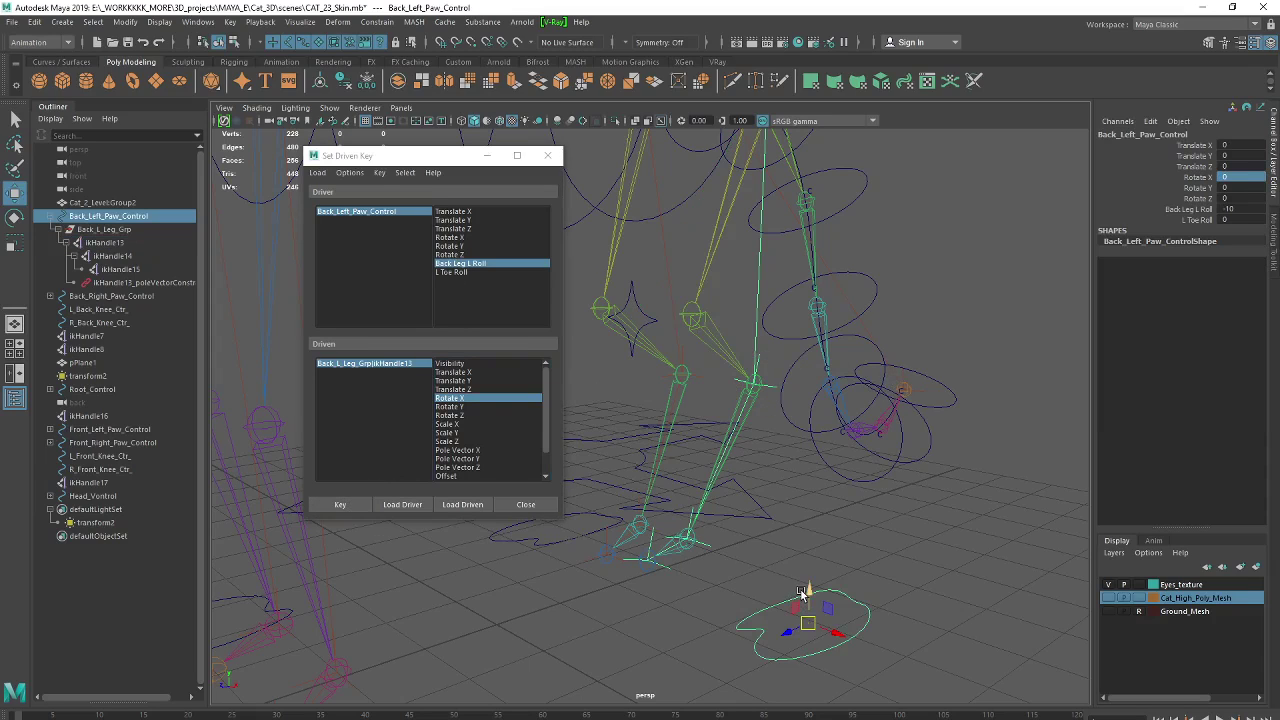
- Set Back Leg L Roll to 10 and select ikHandle13 on the back leg
double_click(1240, 210)
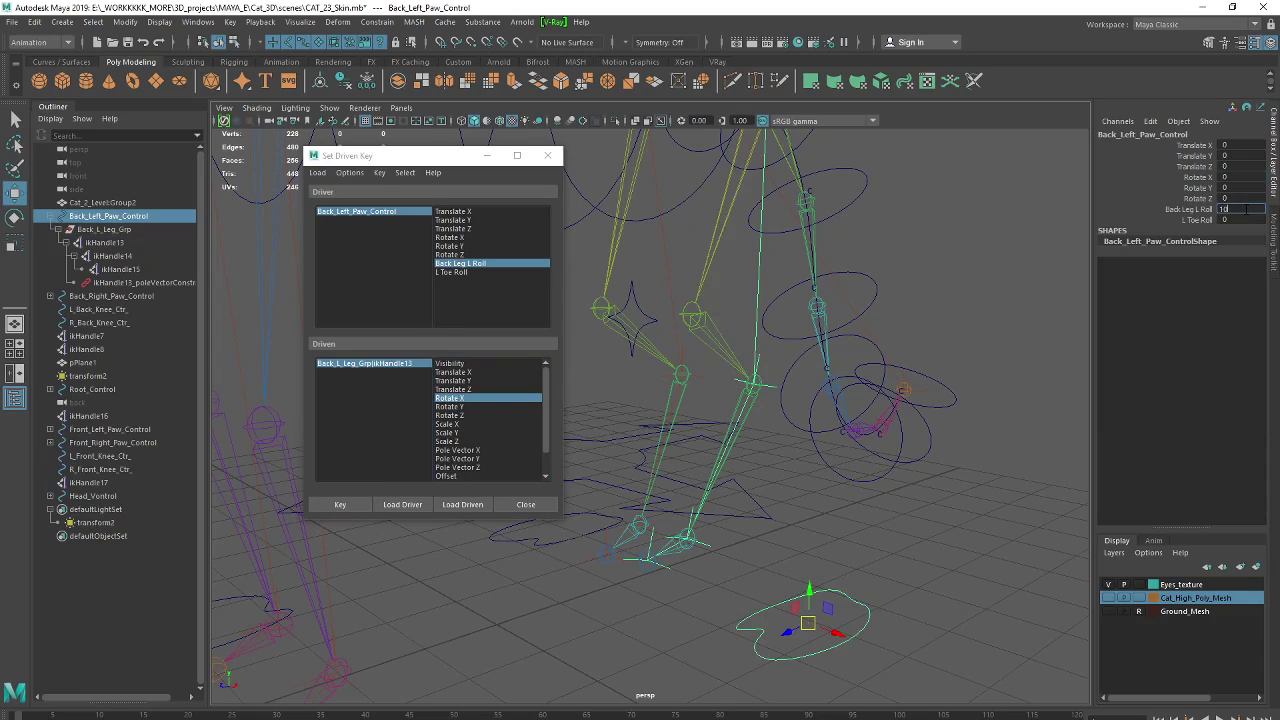
key(Return)
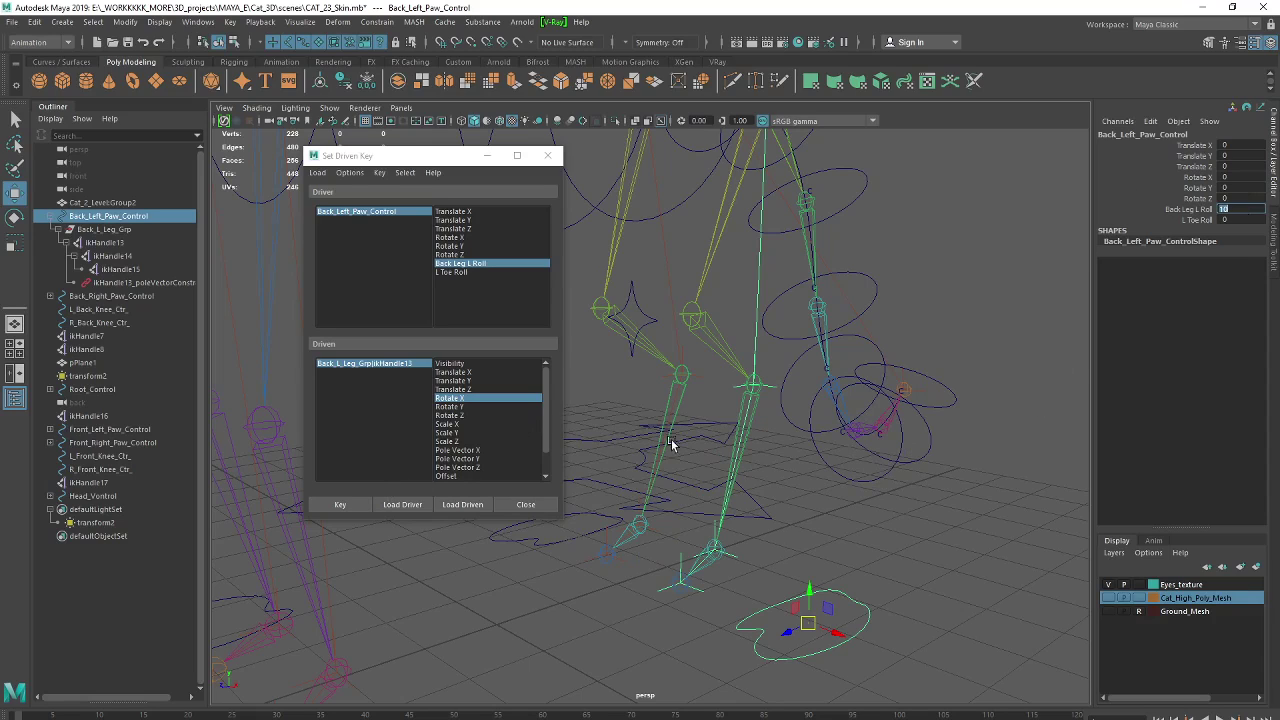
click(773, 390)
click(766, 382)
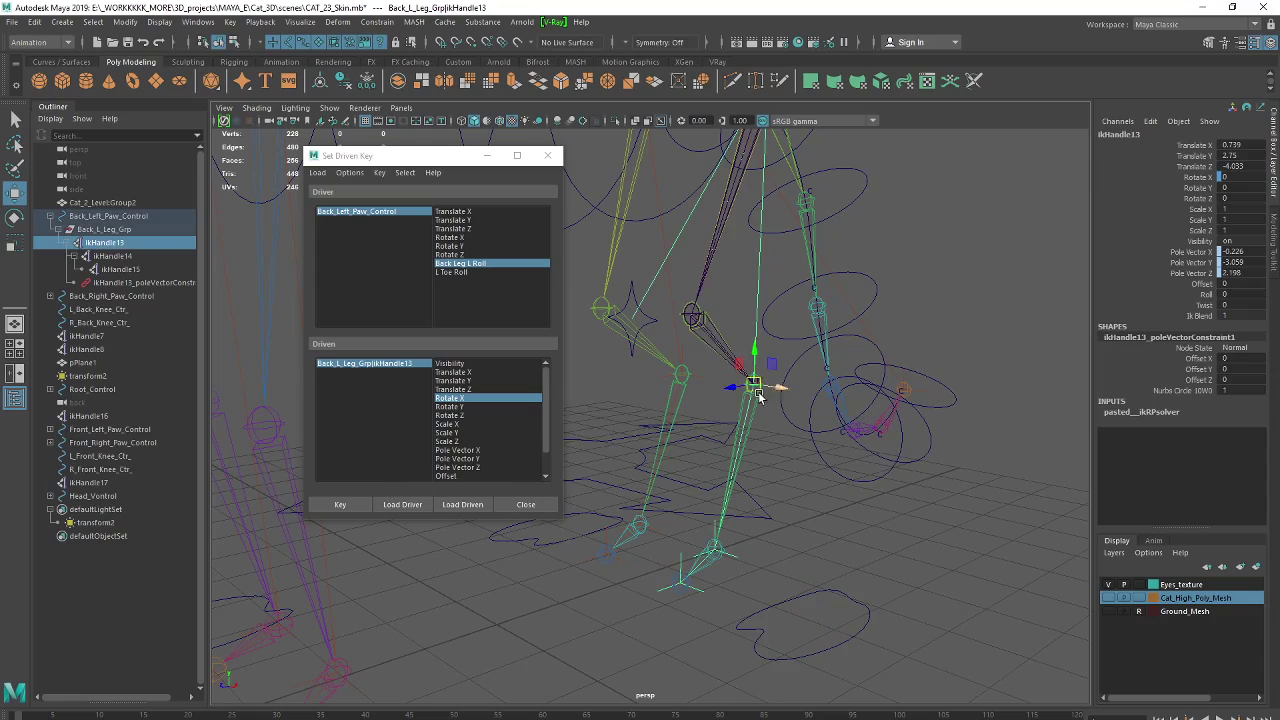
- Set ikHandle13's Rotate X to 50, key it, and reselect Back_Left_Paw_Control
click(1215, 177)
mouse_move(800, 343)
middle_down()
mouse_move(857, 334)
mouse_move(779, 362)
middle_up()
double_click(1240, 177)
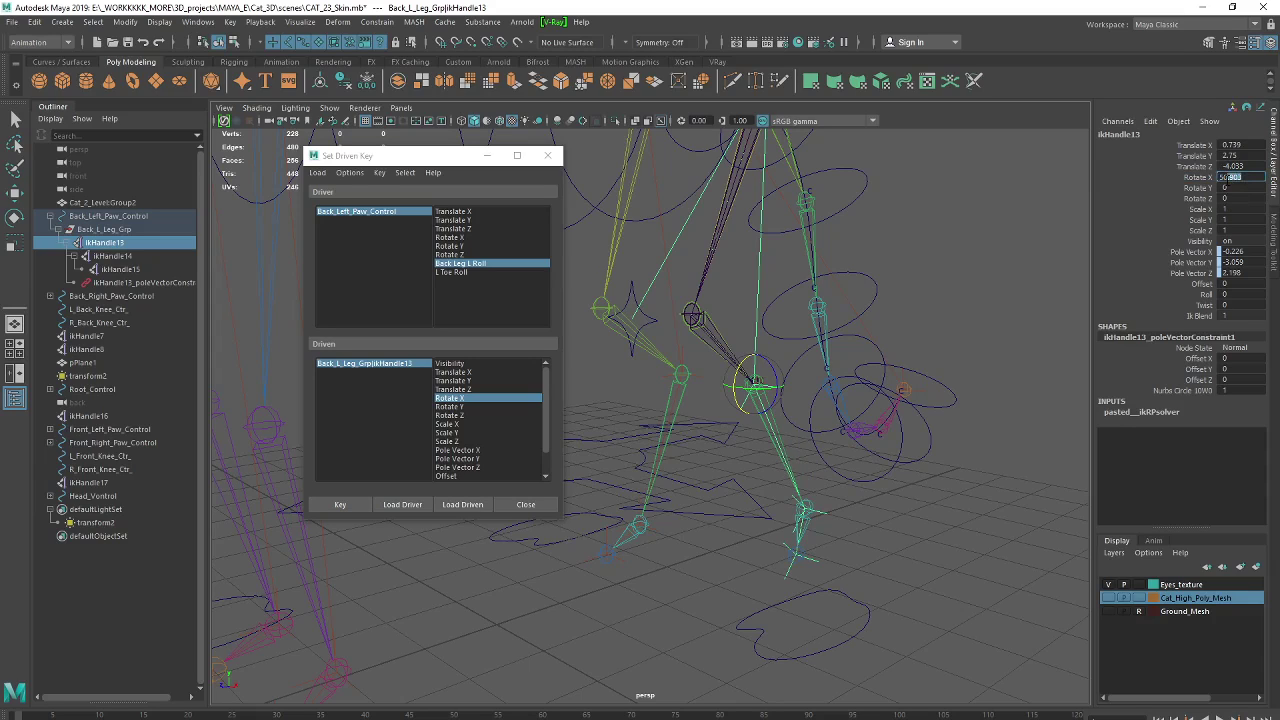
key(Return)
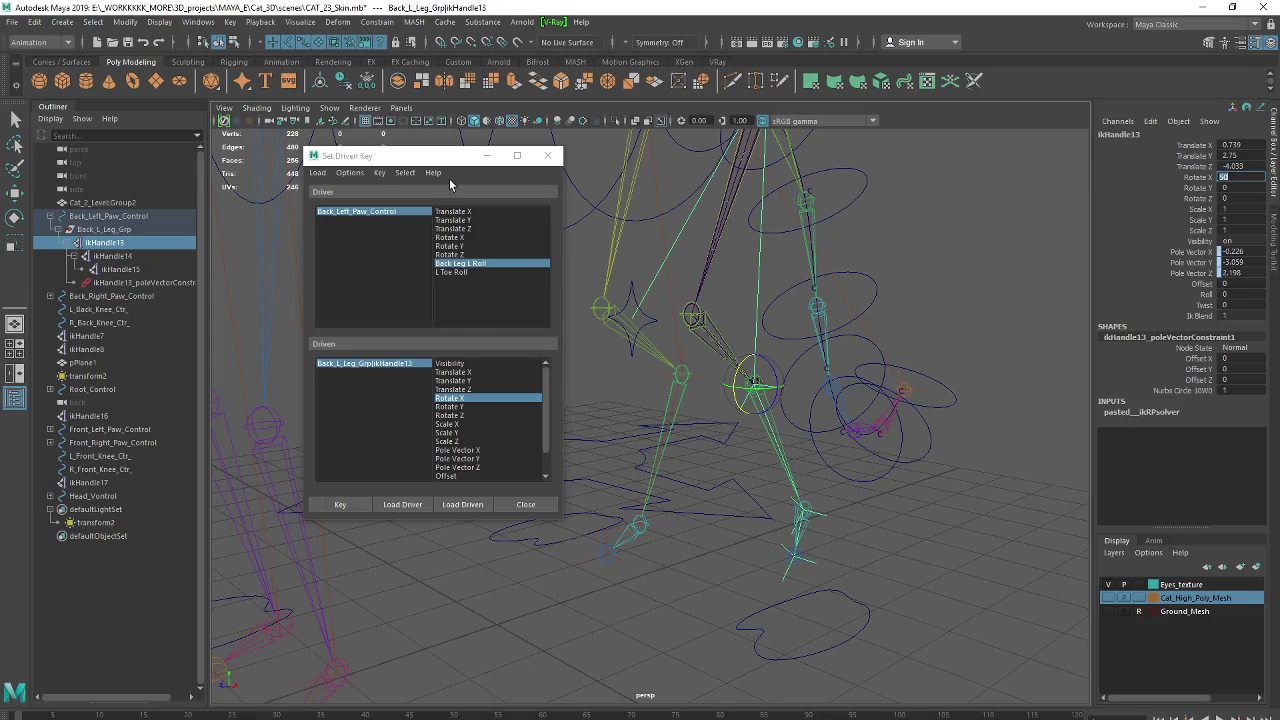
click(357, 502)
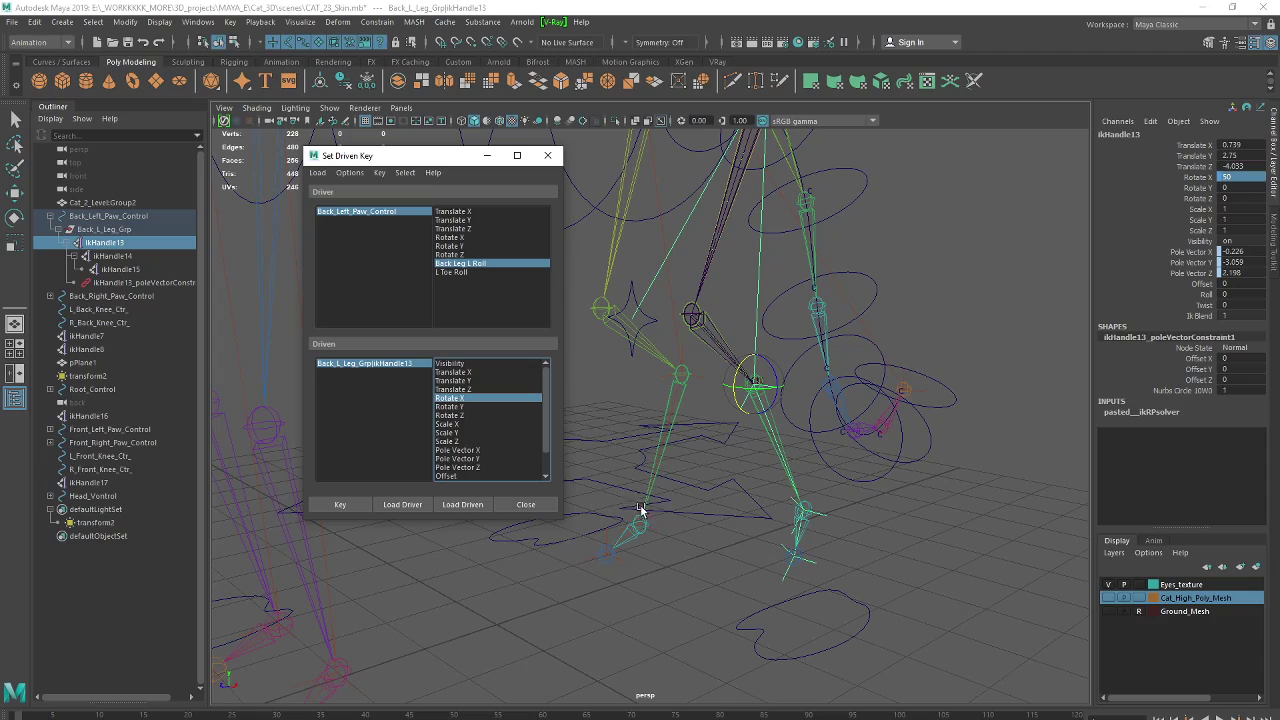
click(817, 604)
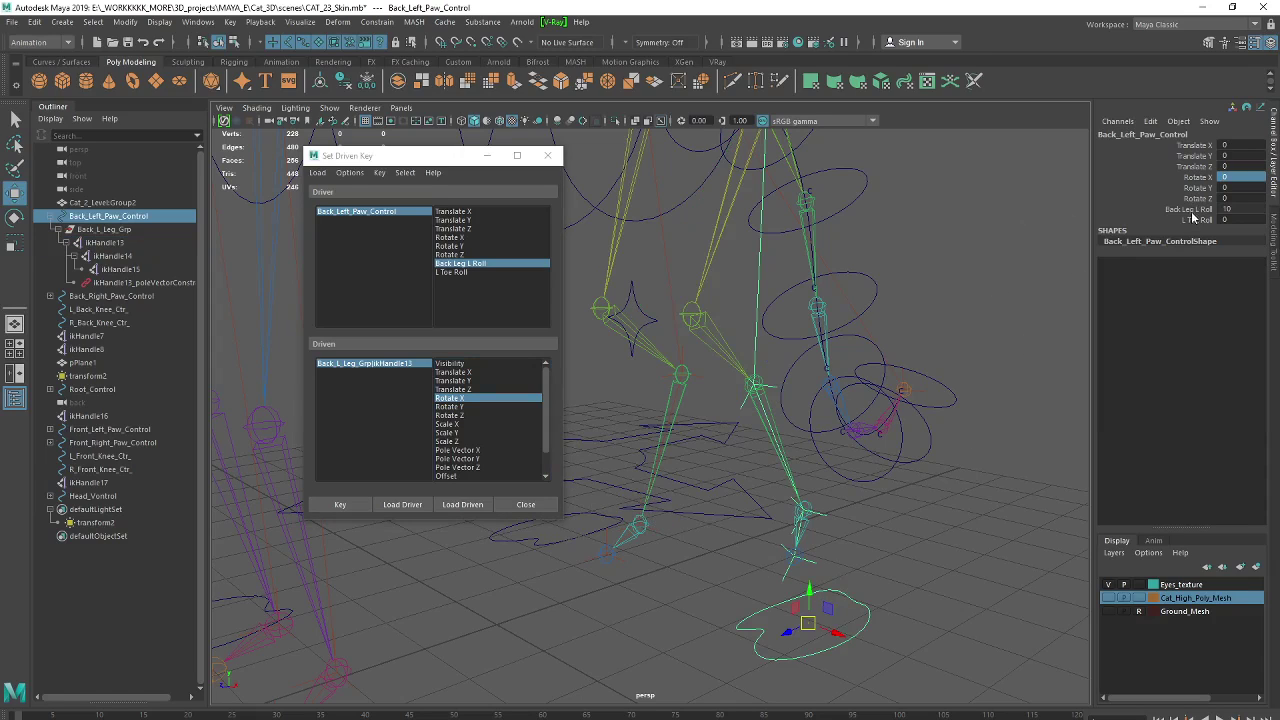
- Sweep Back Leg L Roll to -10 to test the leg swing, then reset it to 0
click(1190, 210)
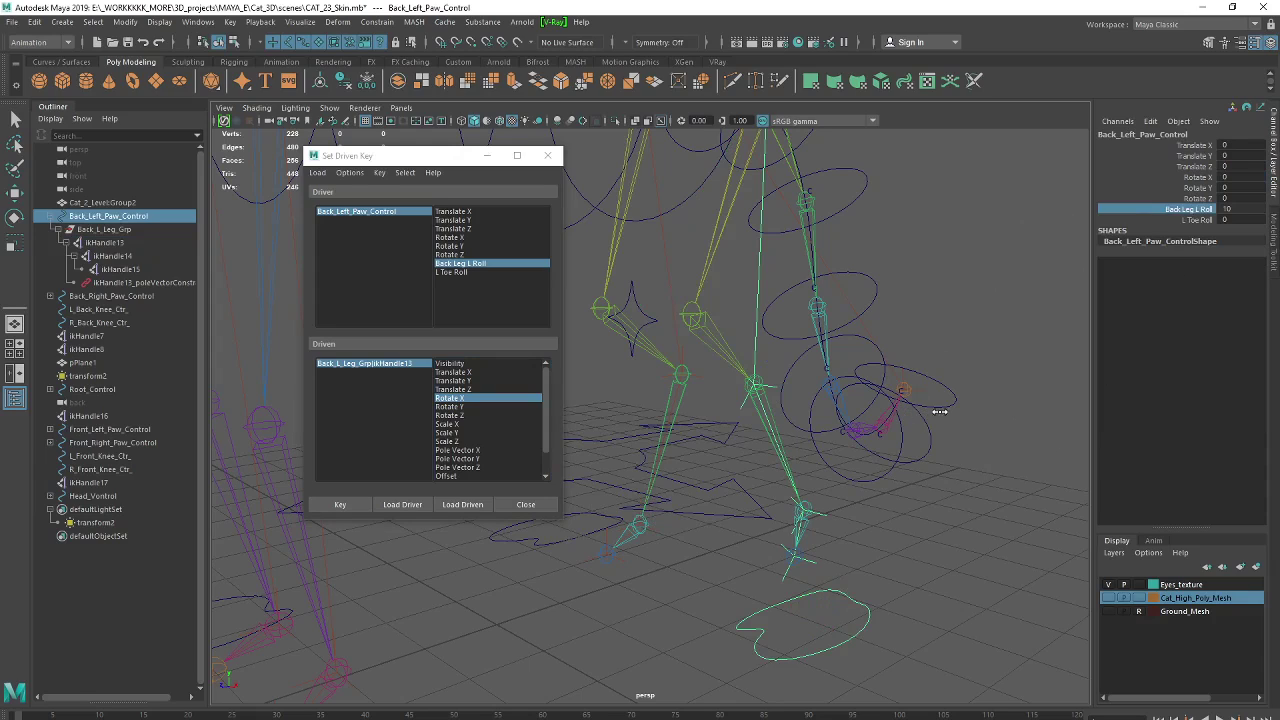
mouse_move(1041, 302)
middle_down()
mouse_move(845, 338)
mouse_move(1040, 335)
mouse_move(919, 347)
mouse_move(966, 342)
middle_up()
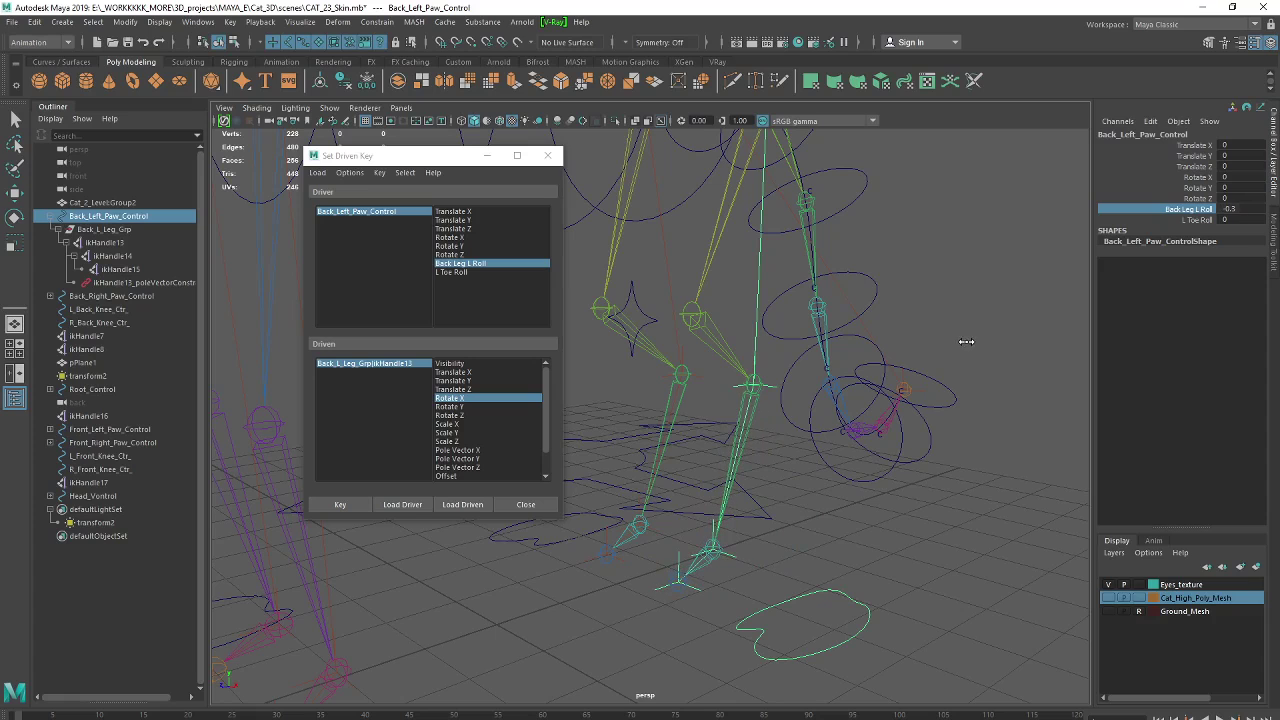
double_click(1228, 209)
key(Return)
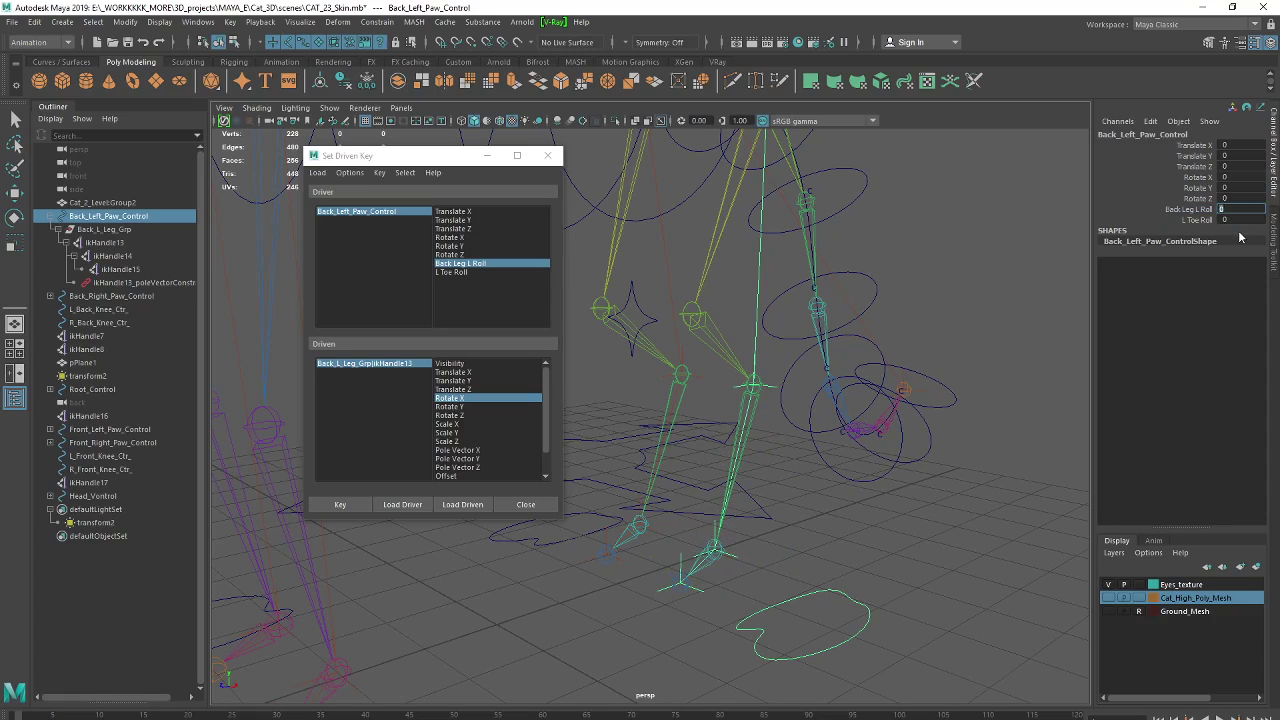
click(983, 454)
mouse_move(969, 516)
alt+mouse_down()
mouse_move(811, 508)
mouse_move(918, 501)
mouse_move(849, 502)
mouse_move(916, 499)
mouse_move(856, 501)
mouse_move(900, 501)
mouse_move(812, 429)
mouse_move(957, 531)
alt+mouse_up()
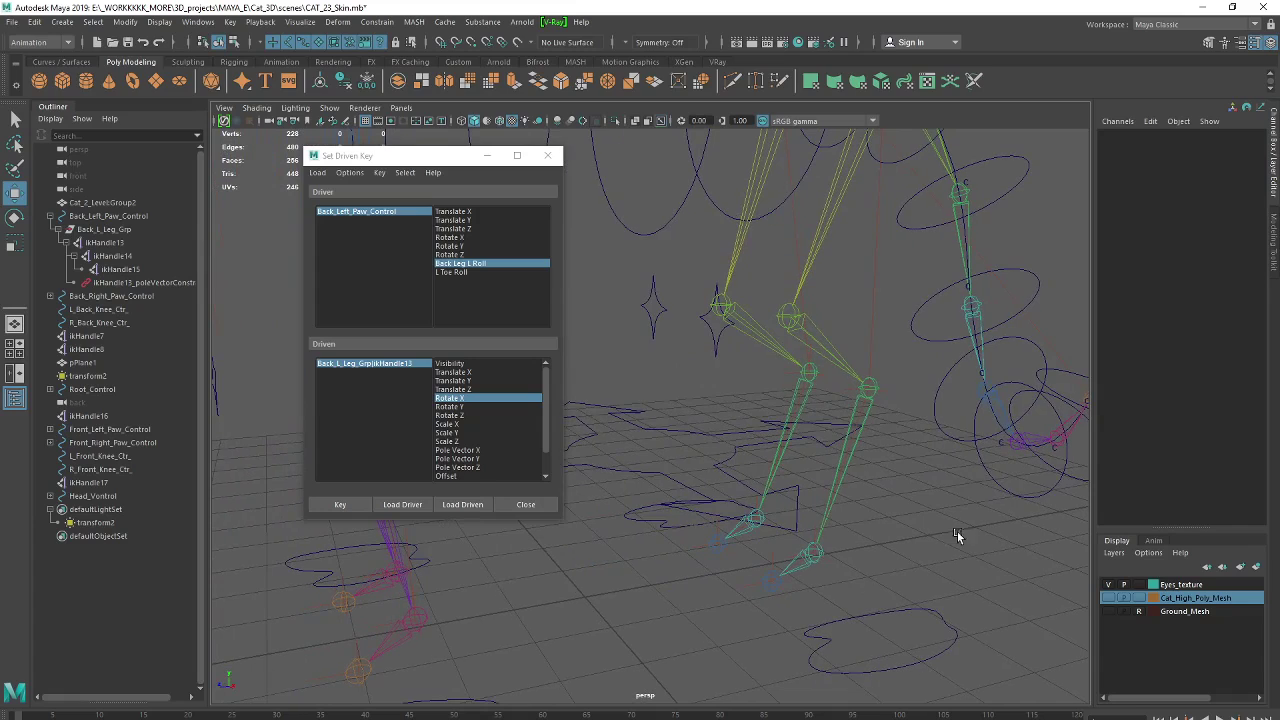
- Select Back_Left_Paw_Control, set L Toe Roll as the driver, and select ikHandle14
click(857, 614)
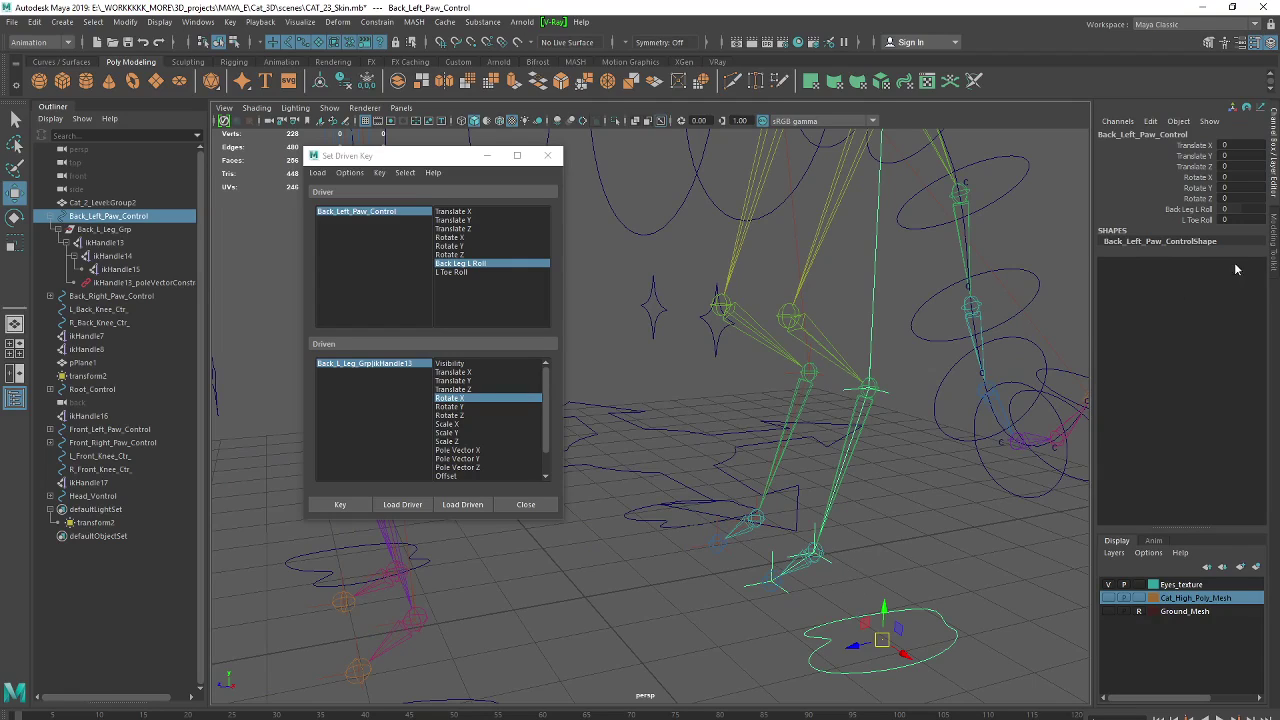
click(458, 272)
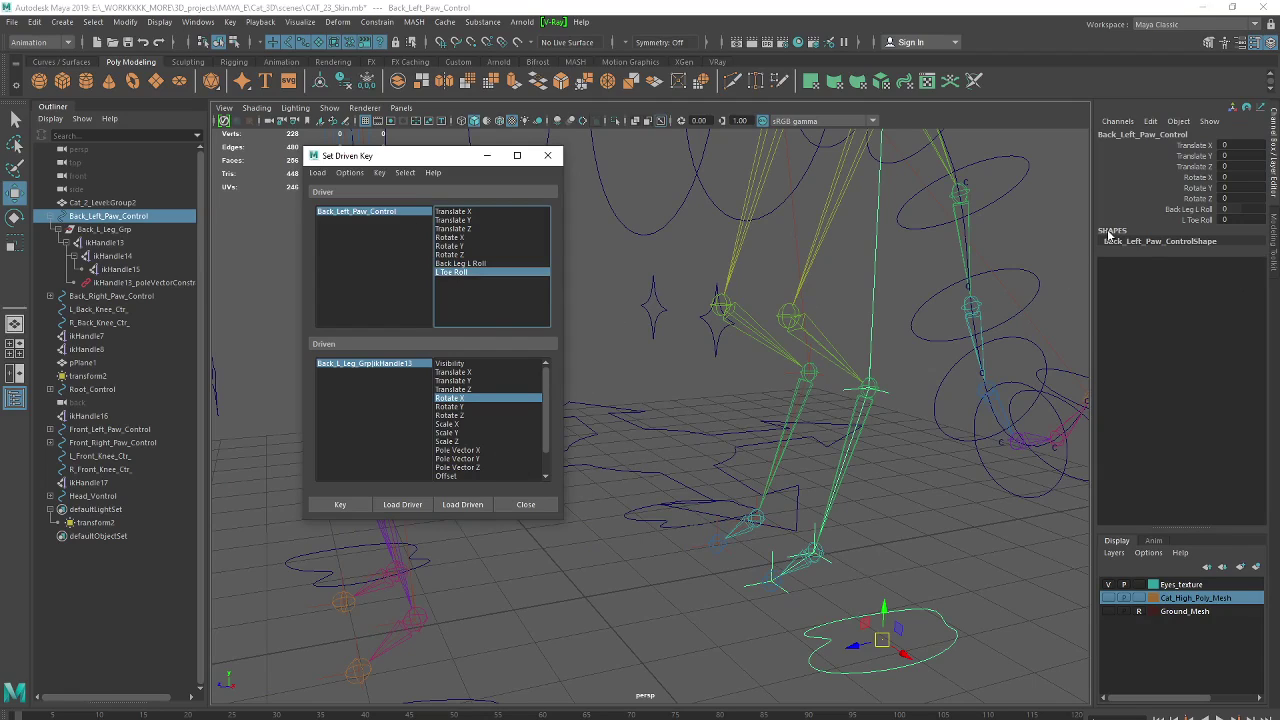
click(1200, 220)
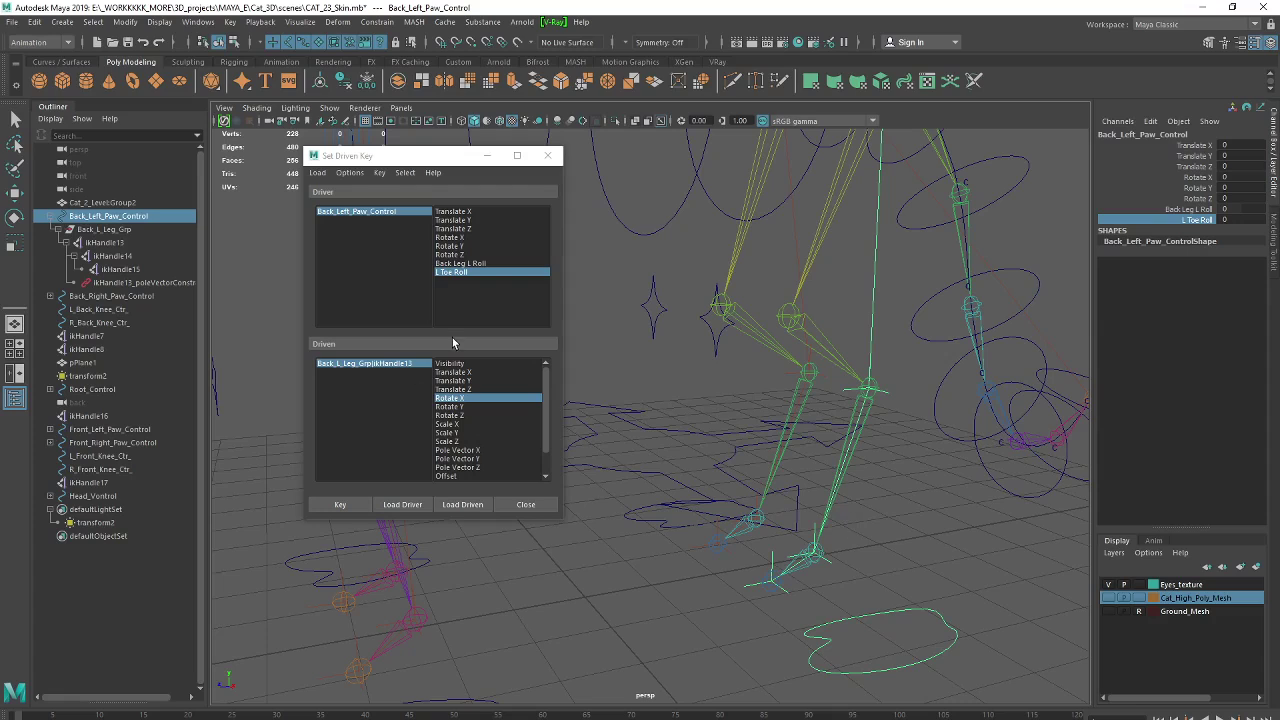
click(830, 566)
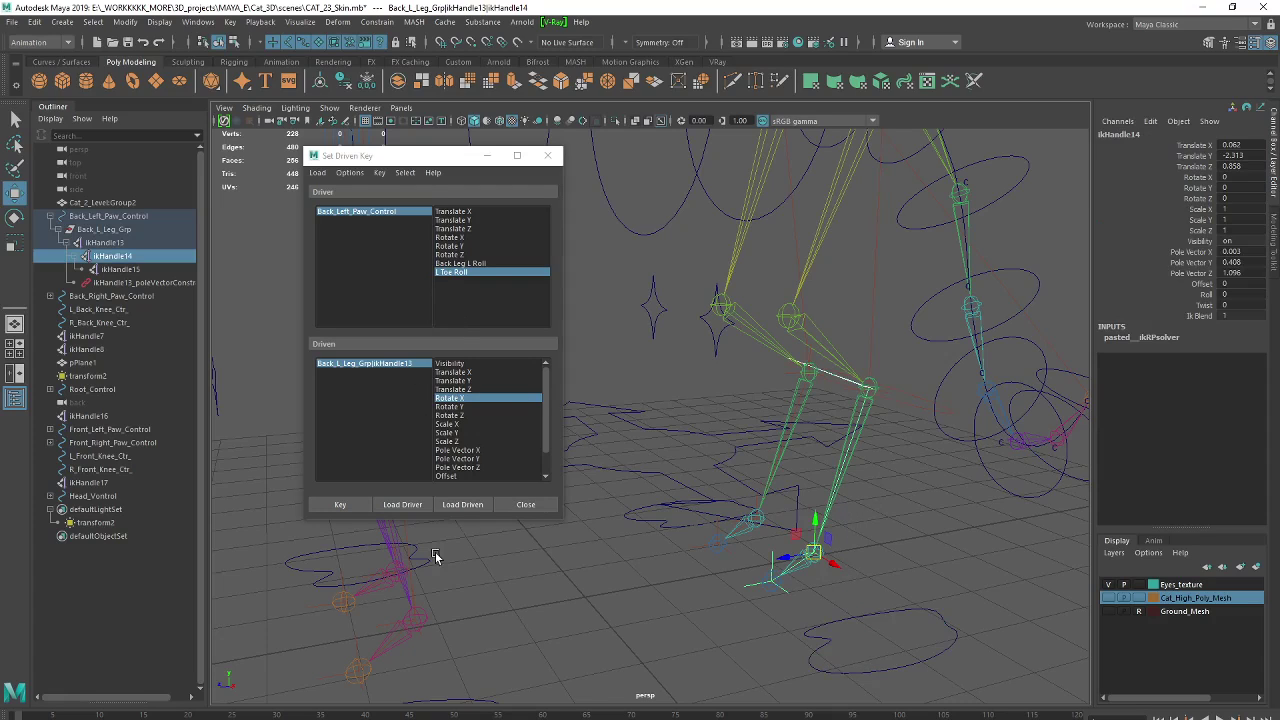
- Load ikHandle14 as the driven object and reselect it after checking the paw's L Toe Roll
click(465, 504)
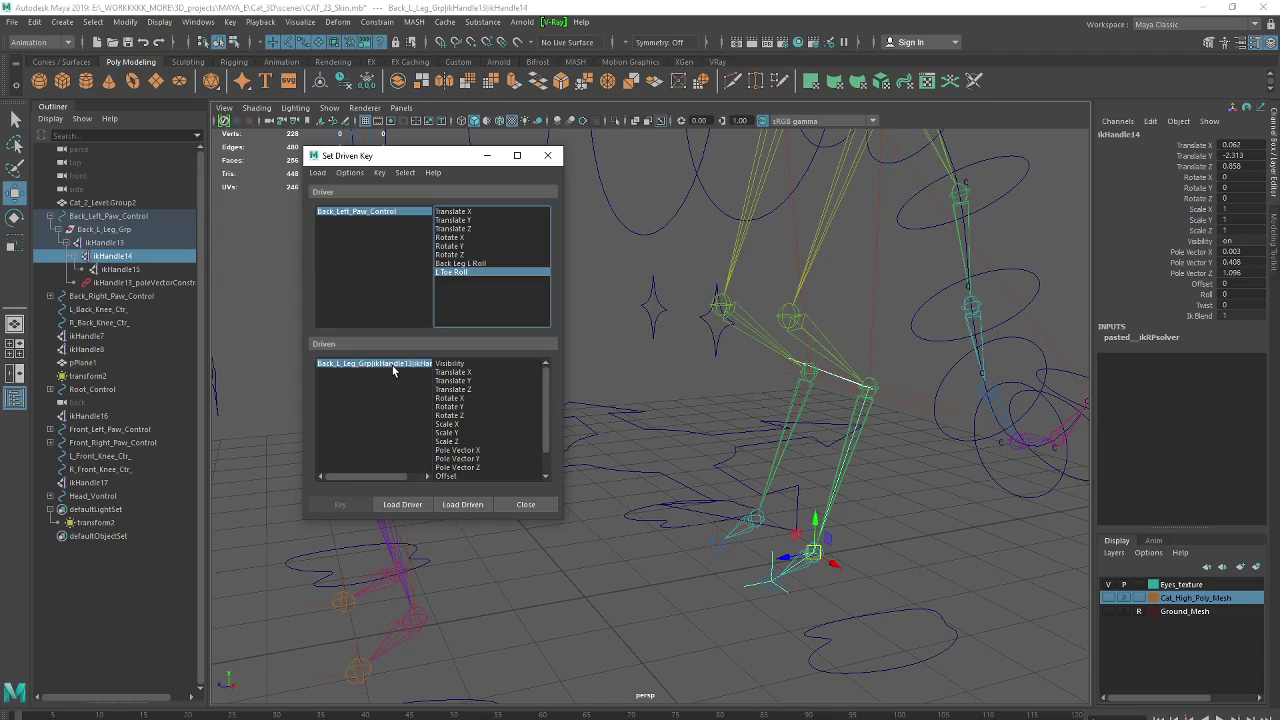
mouse_move(885, 540)
alt+mouse_down()
mouse_move(892, 553)
mouse_move(488, 319)
alt+mouse_up()
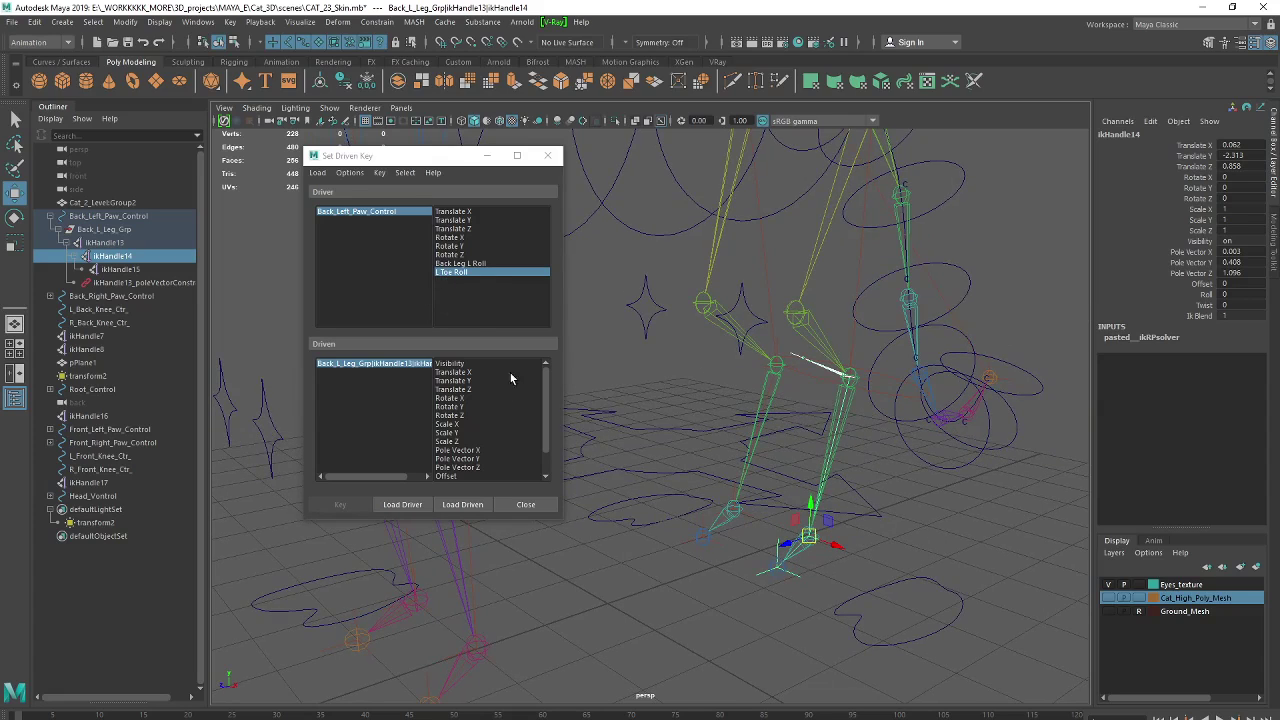
click(863, 600)
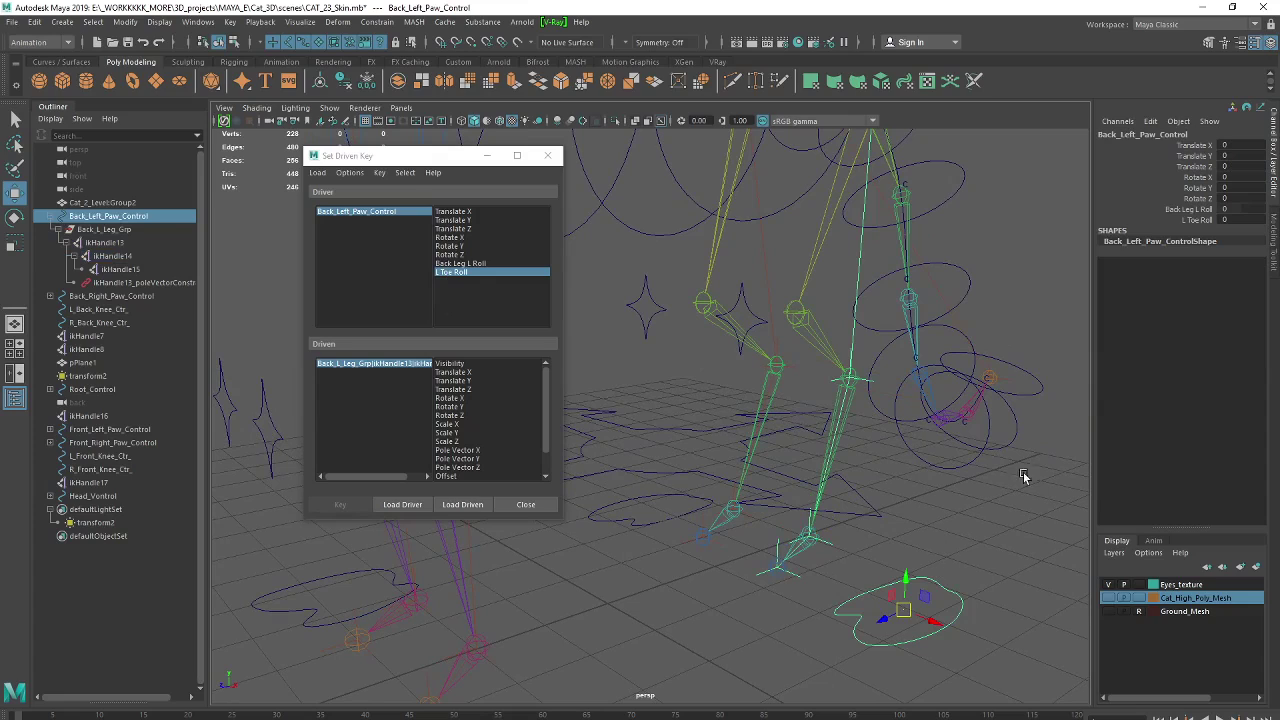
click(1200, 221)
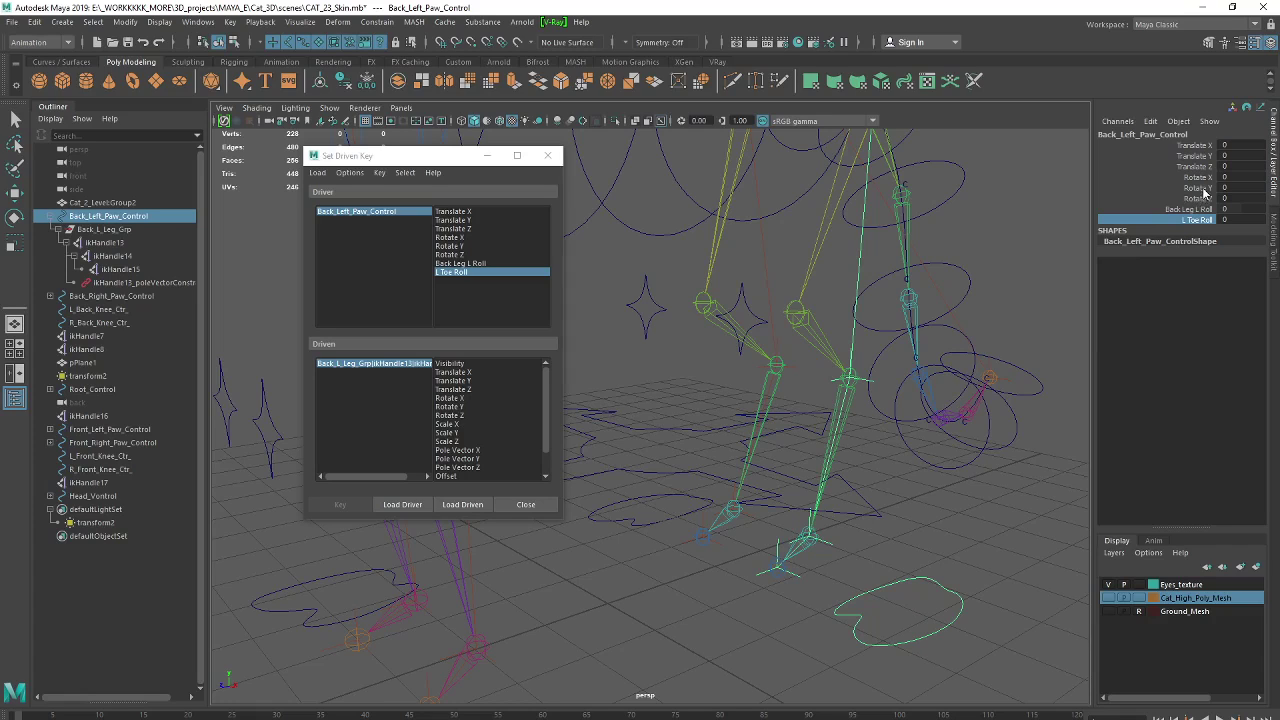
click(824, 537)
key(w)
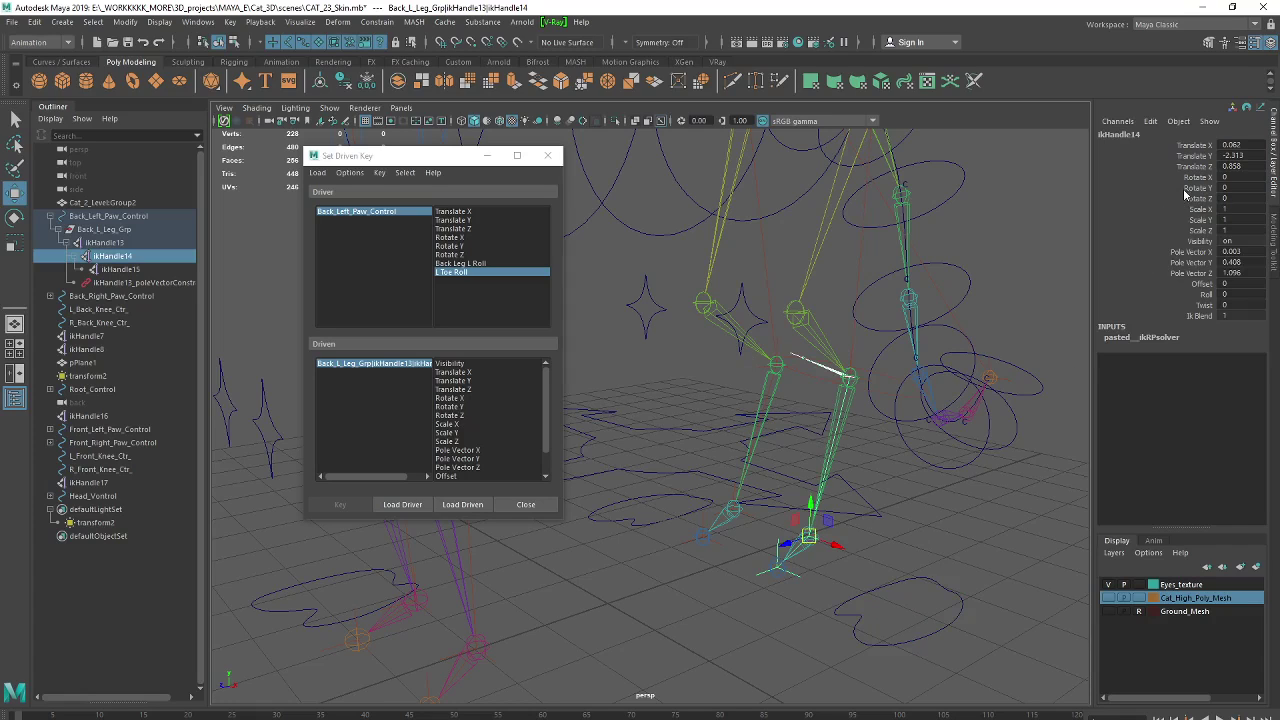
- Key ikHandle14's Rotate X at 0 against L Toe Roll 0, then select Back_Left_Paw_Control
click(1198, 177)
middle_drag(958, 408, 915, 420)
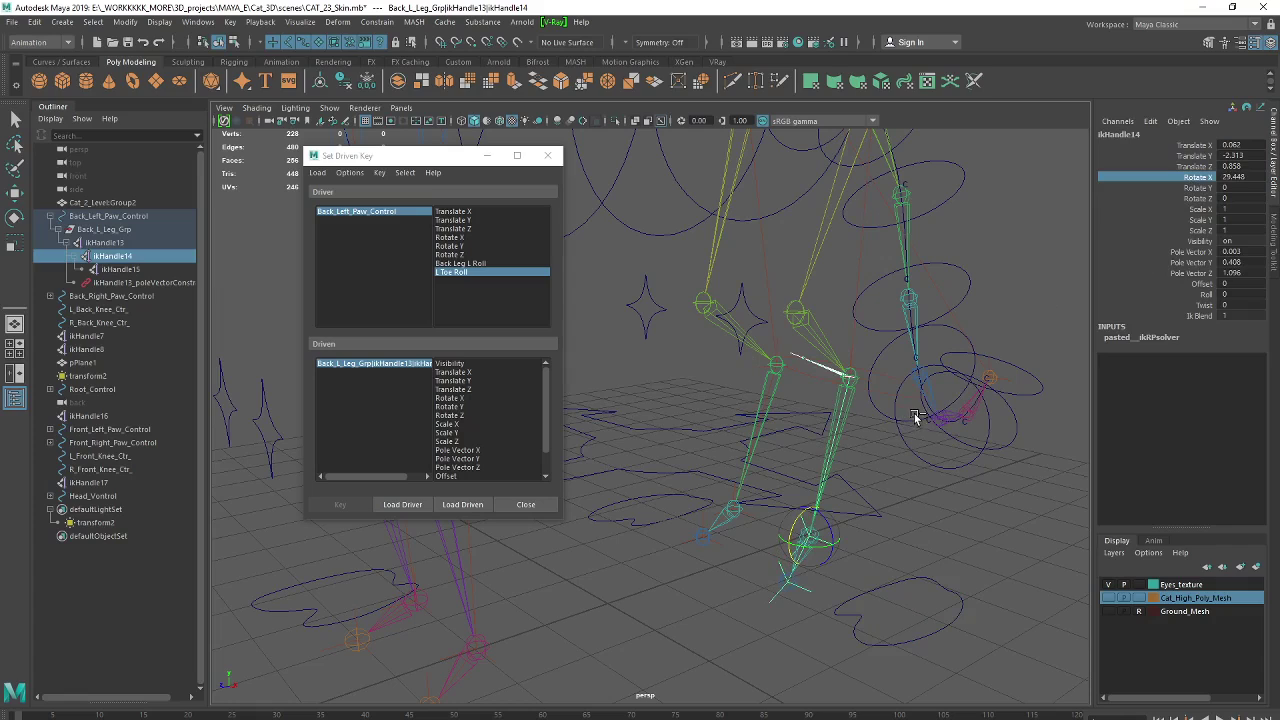
key(ctrl+z)
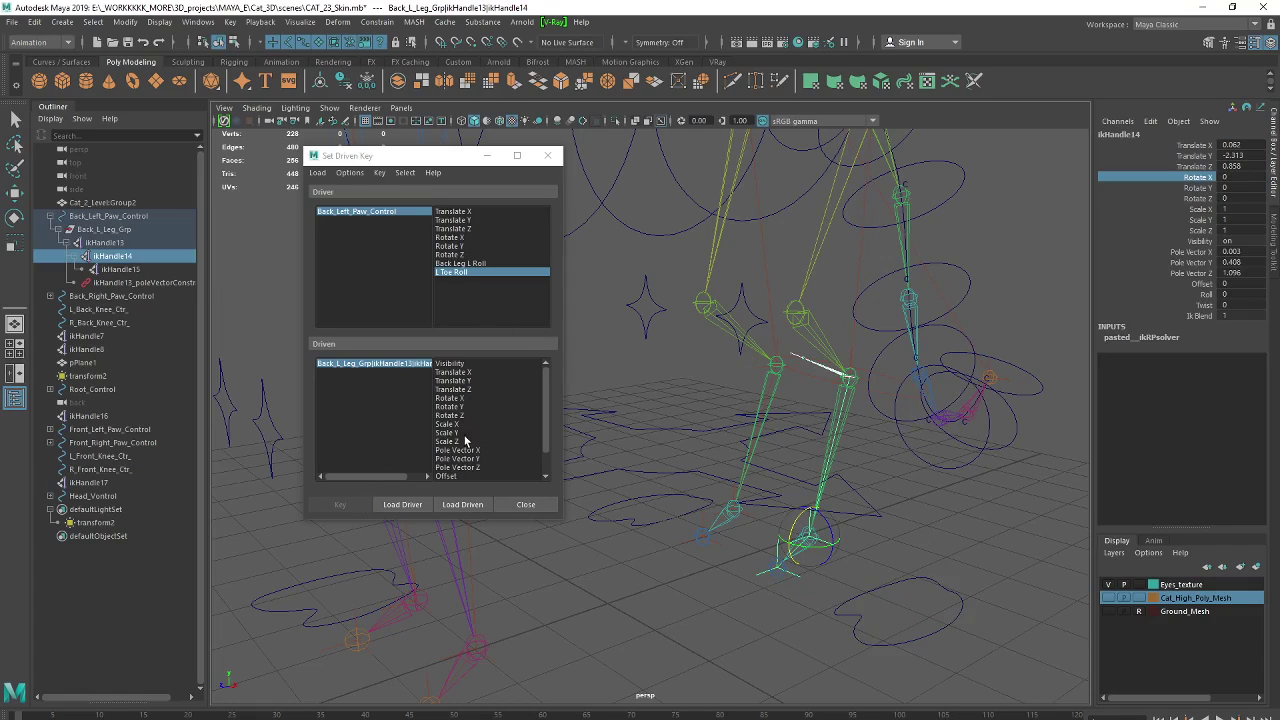
click(447, 398)
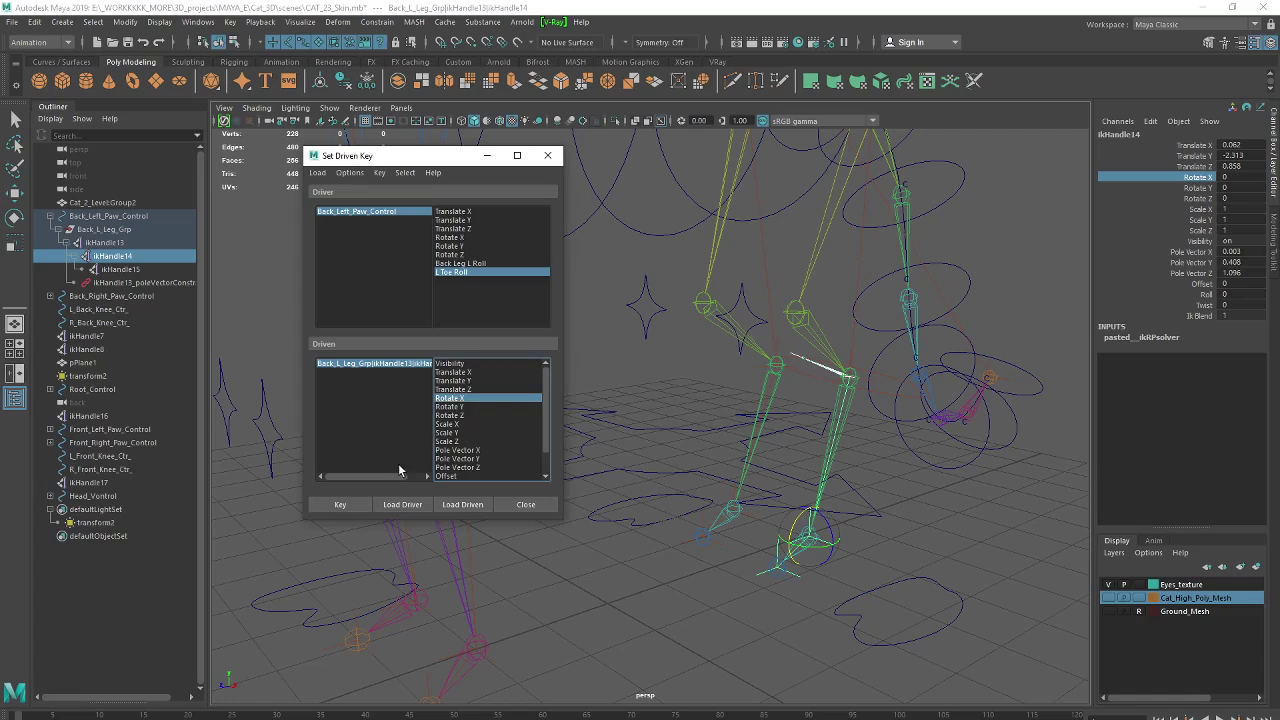
click(335, 506)
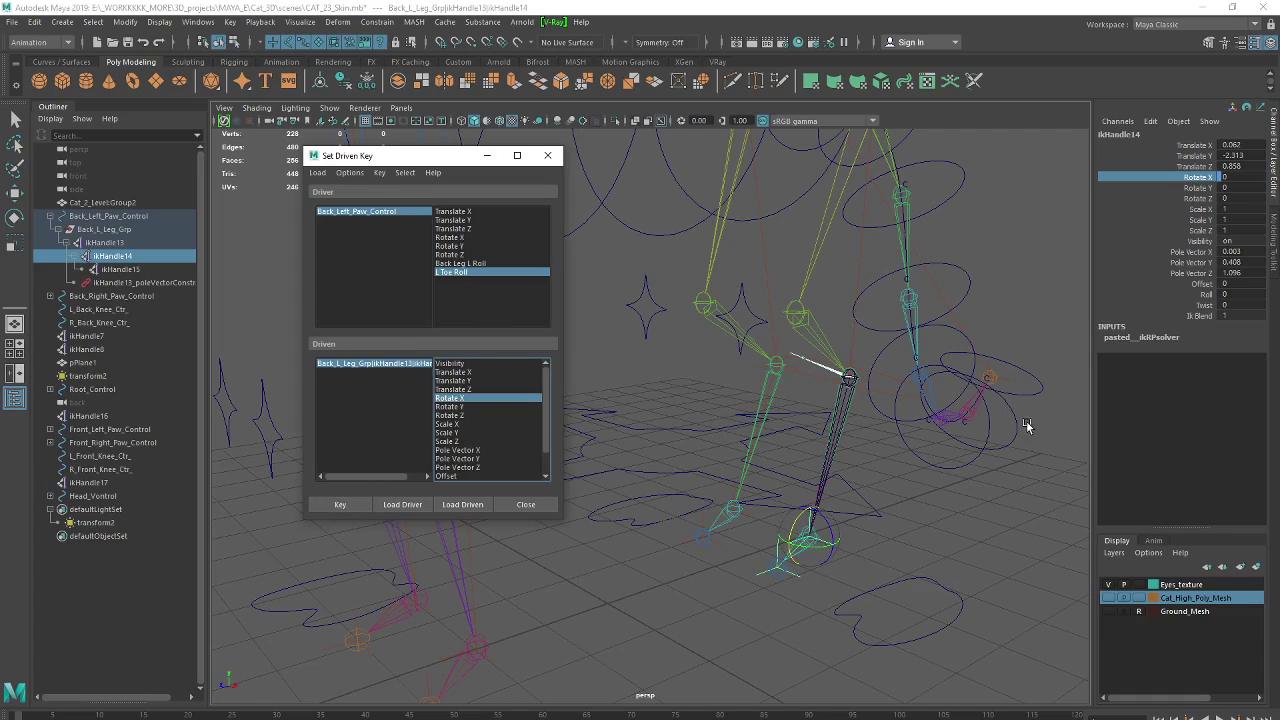
click(932, 587)
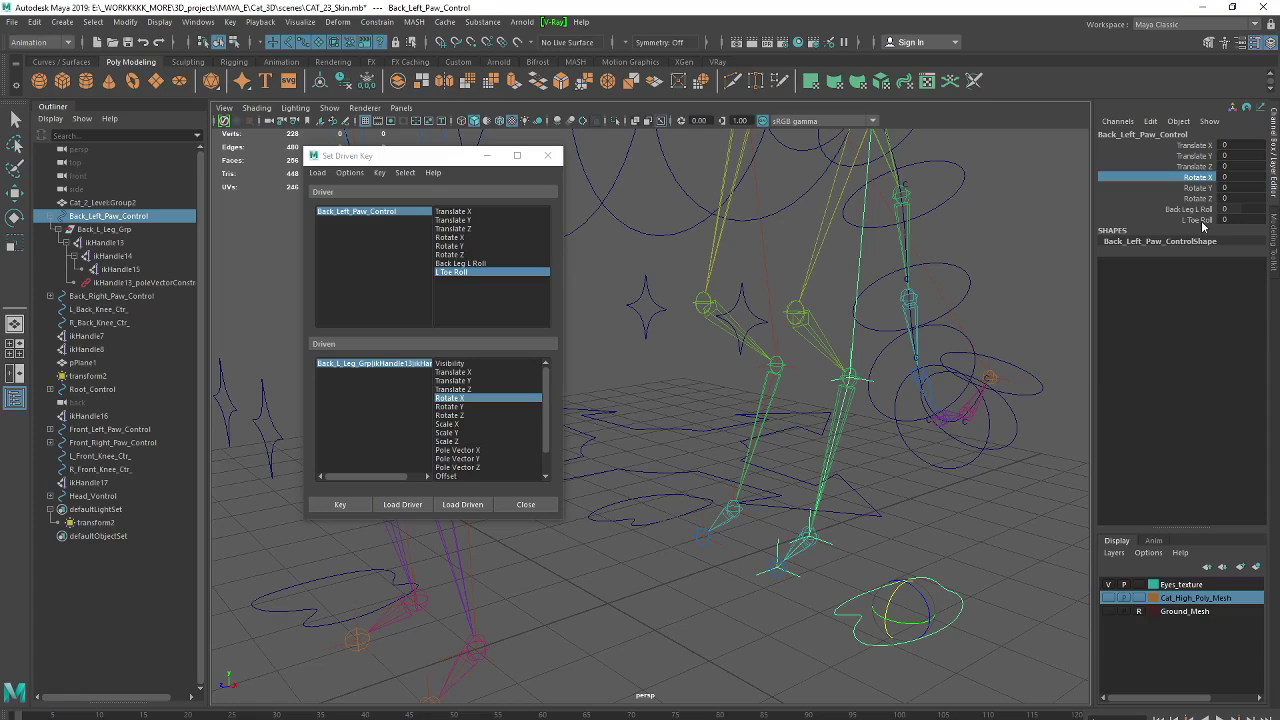
- Raise L Toe Roll to 10 and select ikHandle14 at the back left foot
click(1199, 219)
middle_drag(923, 394, 1077, 385)
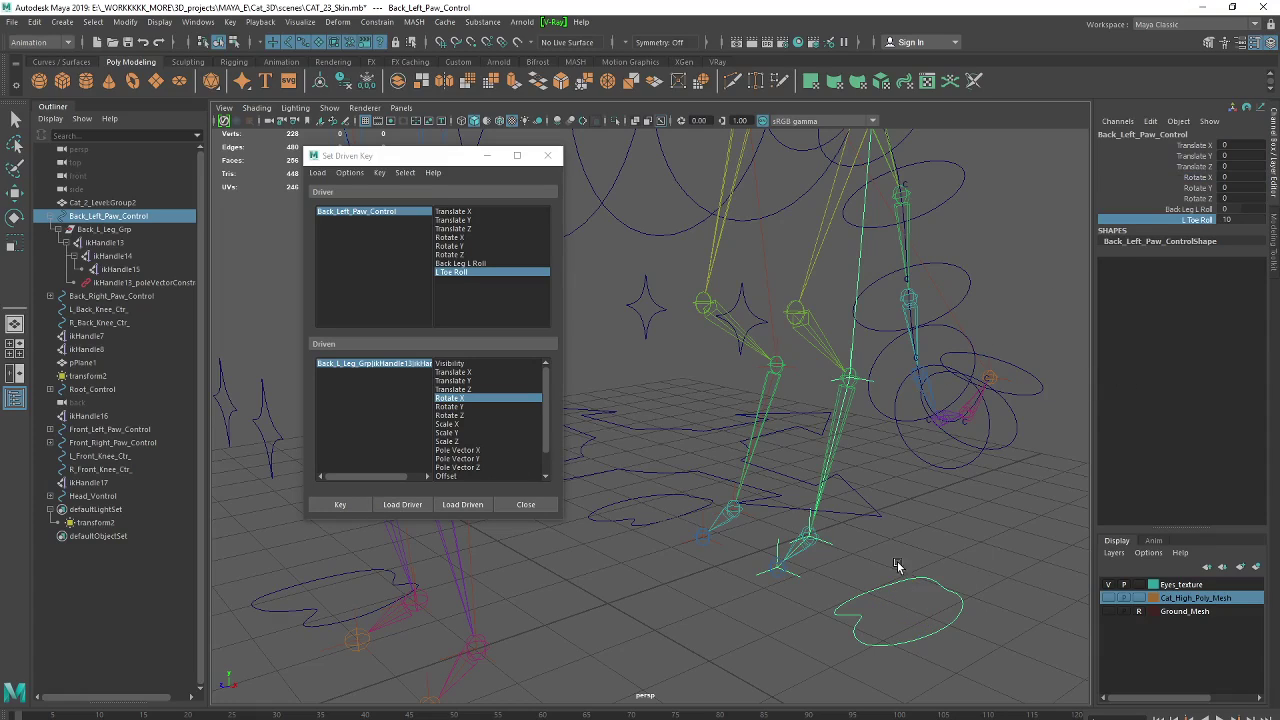
click(825, 545)
click(825, 545)
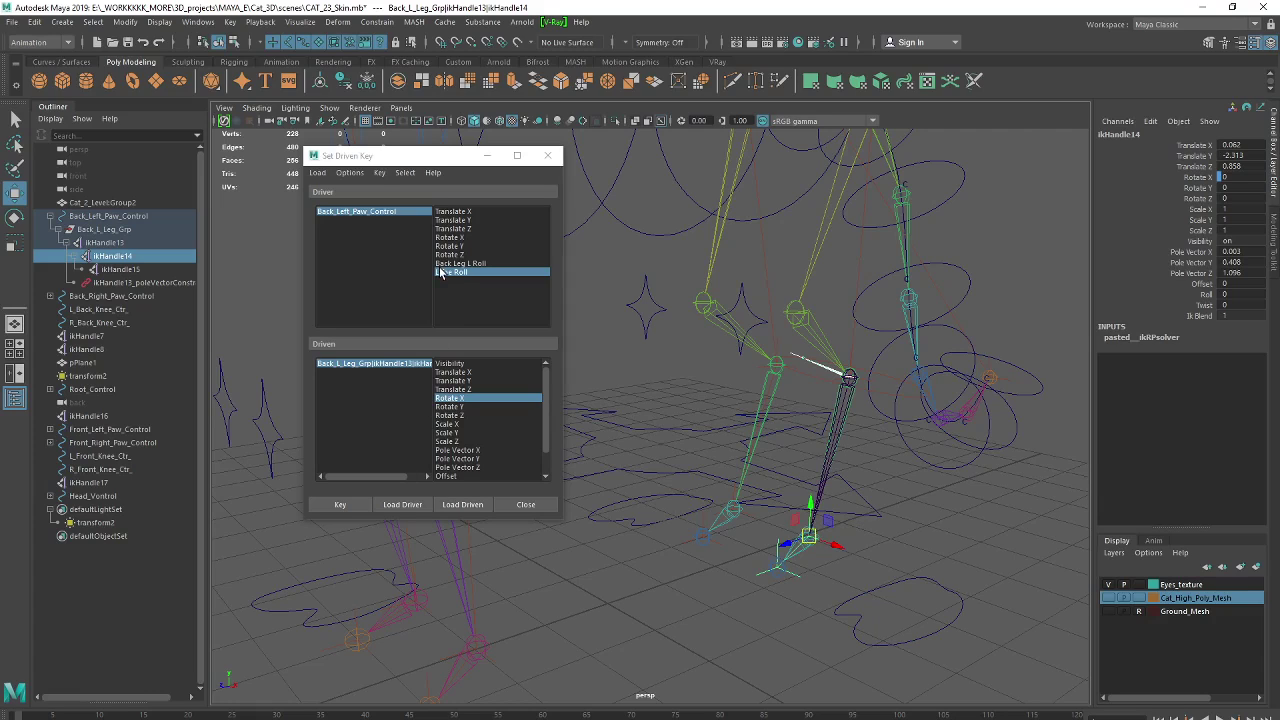
- Set ikHandle14's Rotate X to 50 and key it against L Toe Roll 10
click(1199, 178)
mouse_move(895, 509)
middle_down()
mouse_move(758, 554)
mouse_move(788, 546)
mouse_move(774, 551)
middle_up()
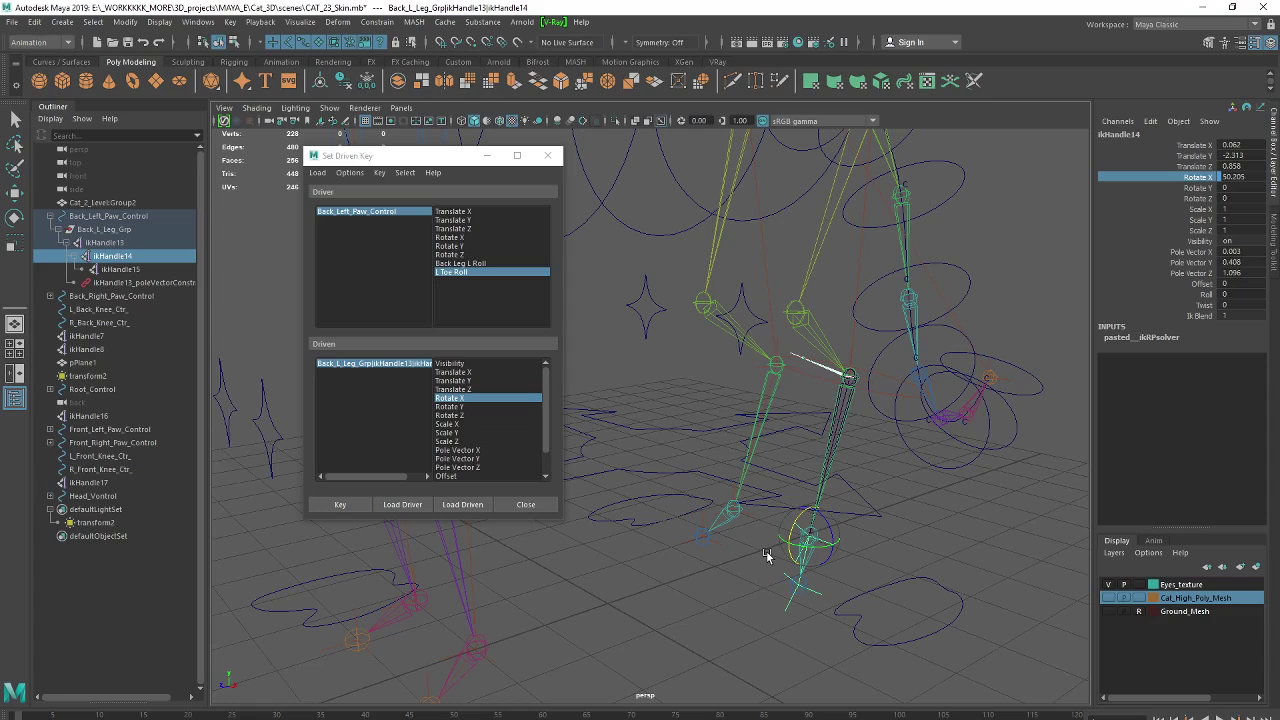
double_click(1247, 179)
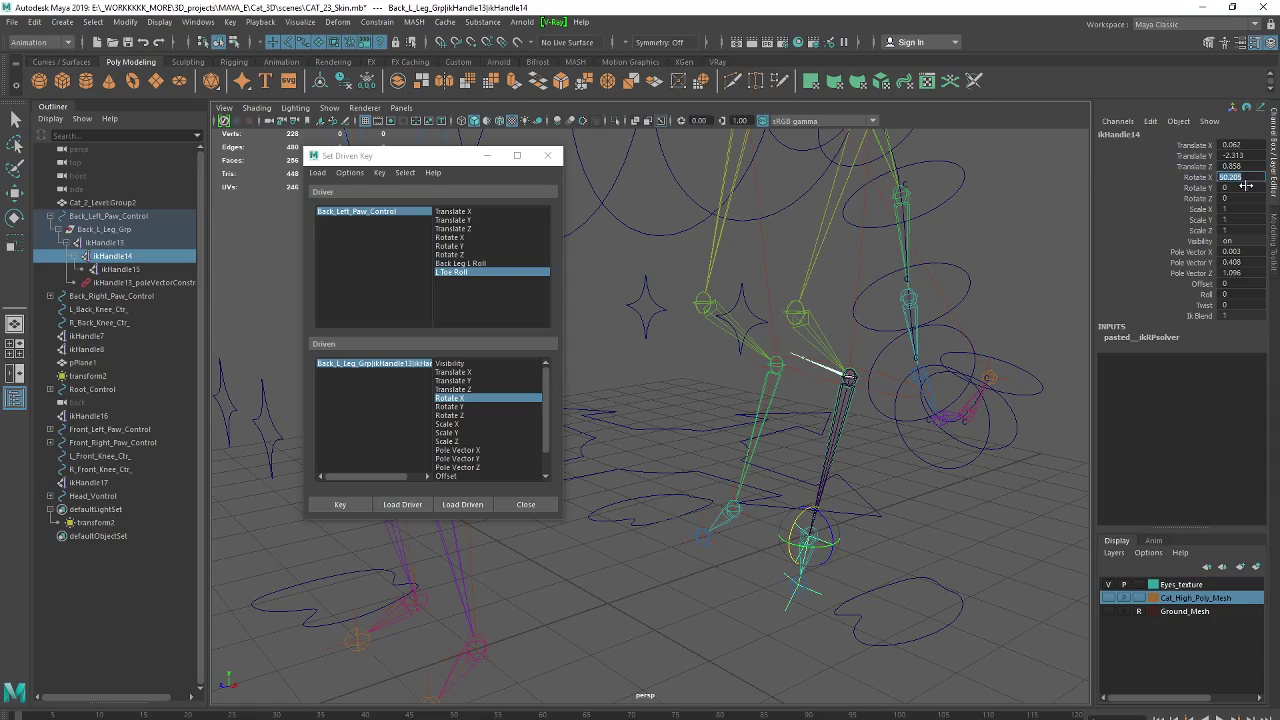
text(50)
key(Return)
click(900, 586)
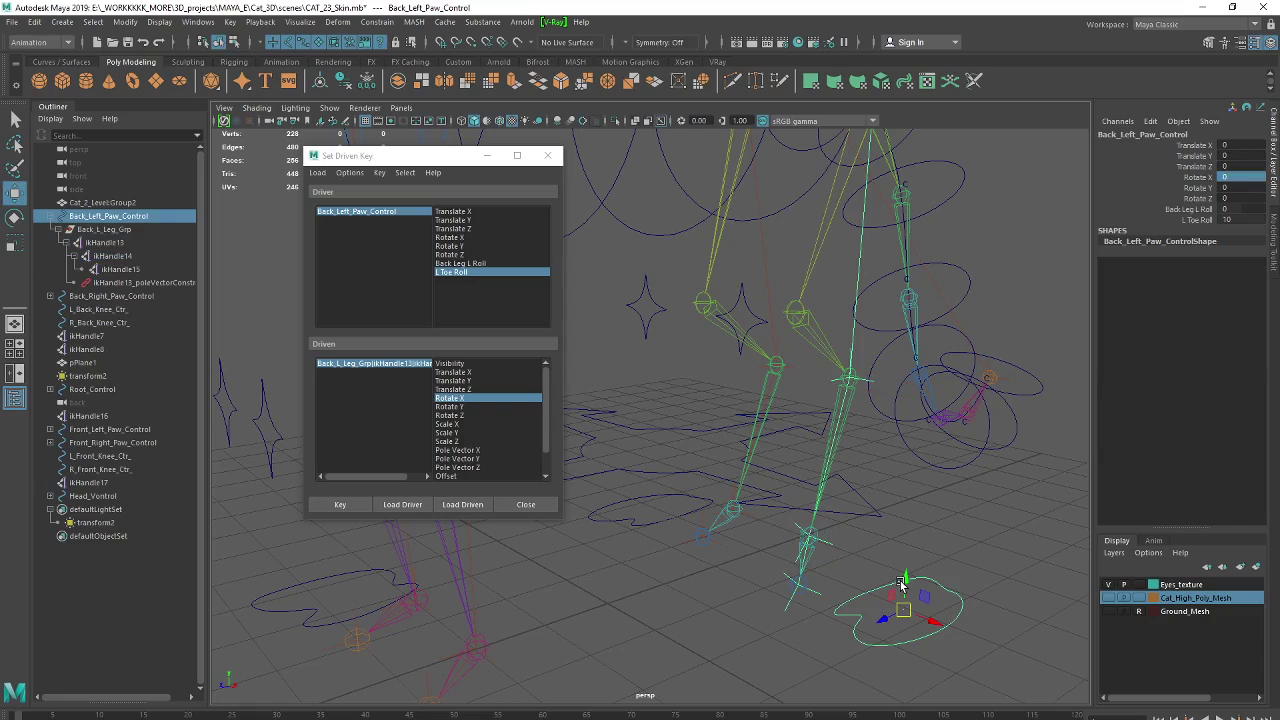
click(831, 547)
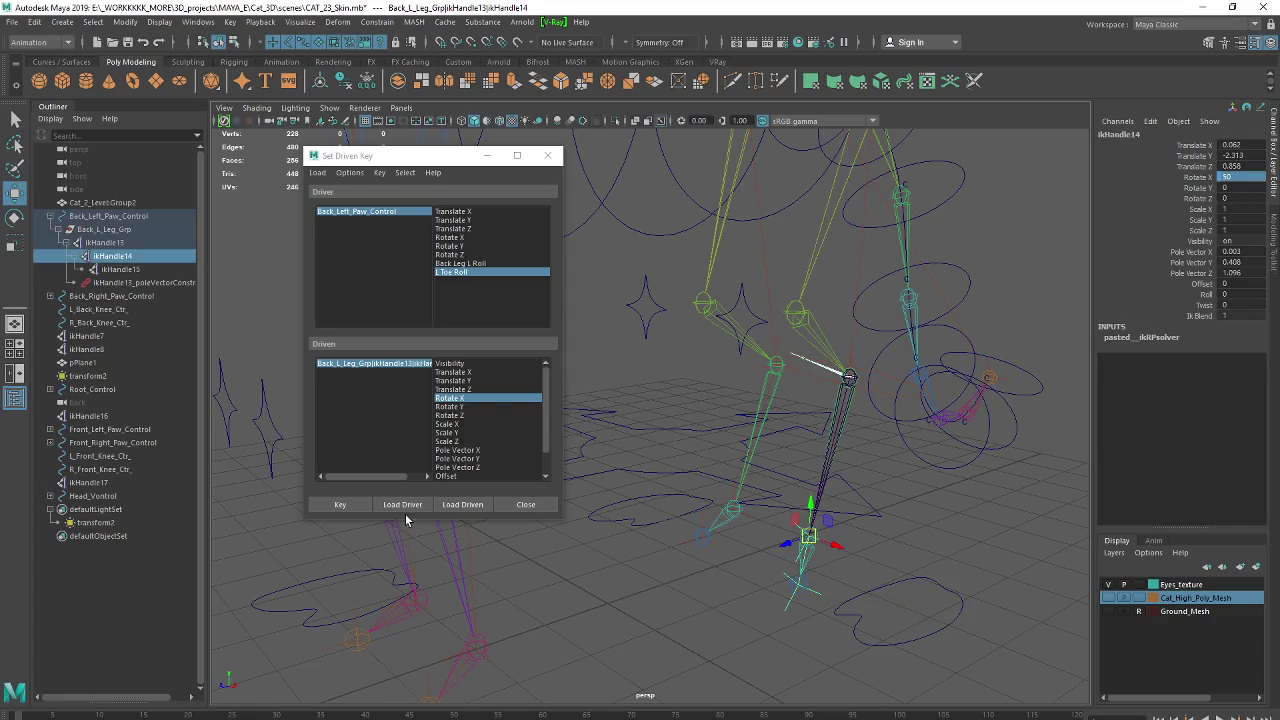
click(338, 504)
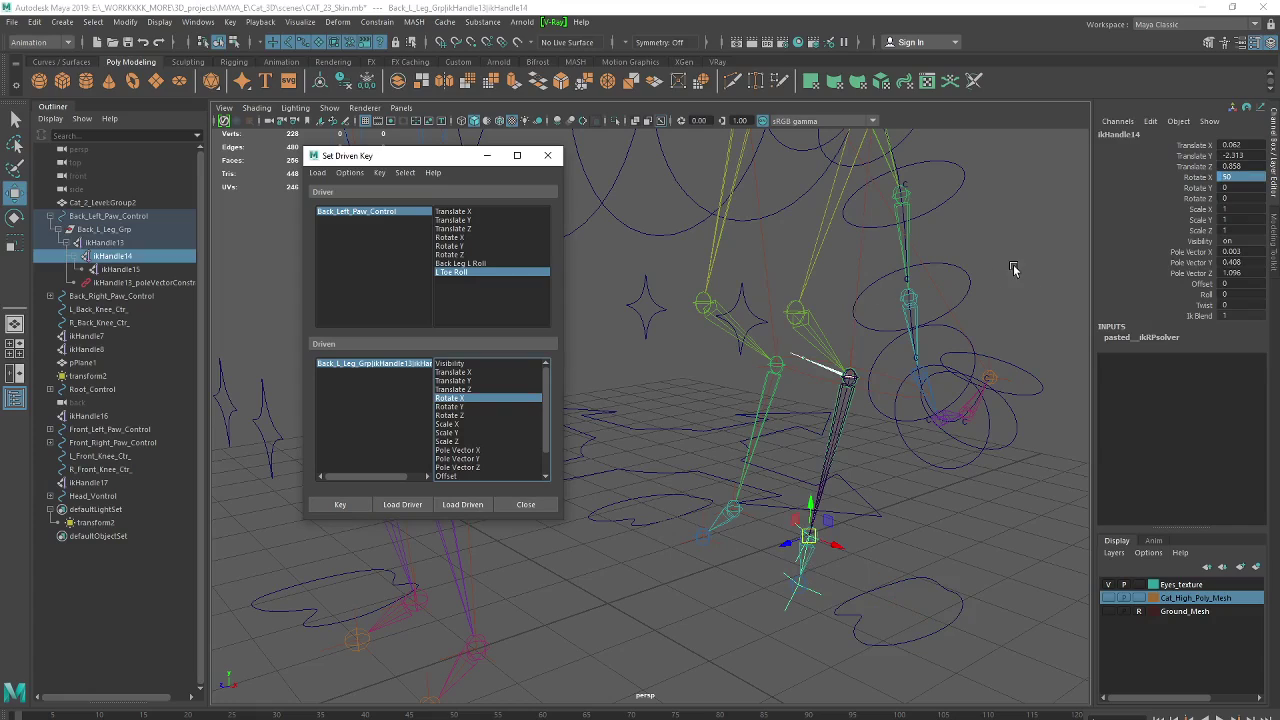
- Return L Toe Roll to 0 to test the toe, then close Set Driven Key
click(925, 580)
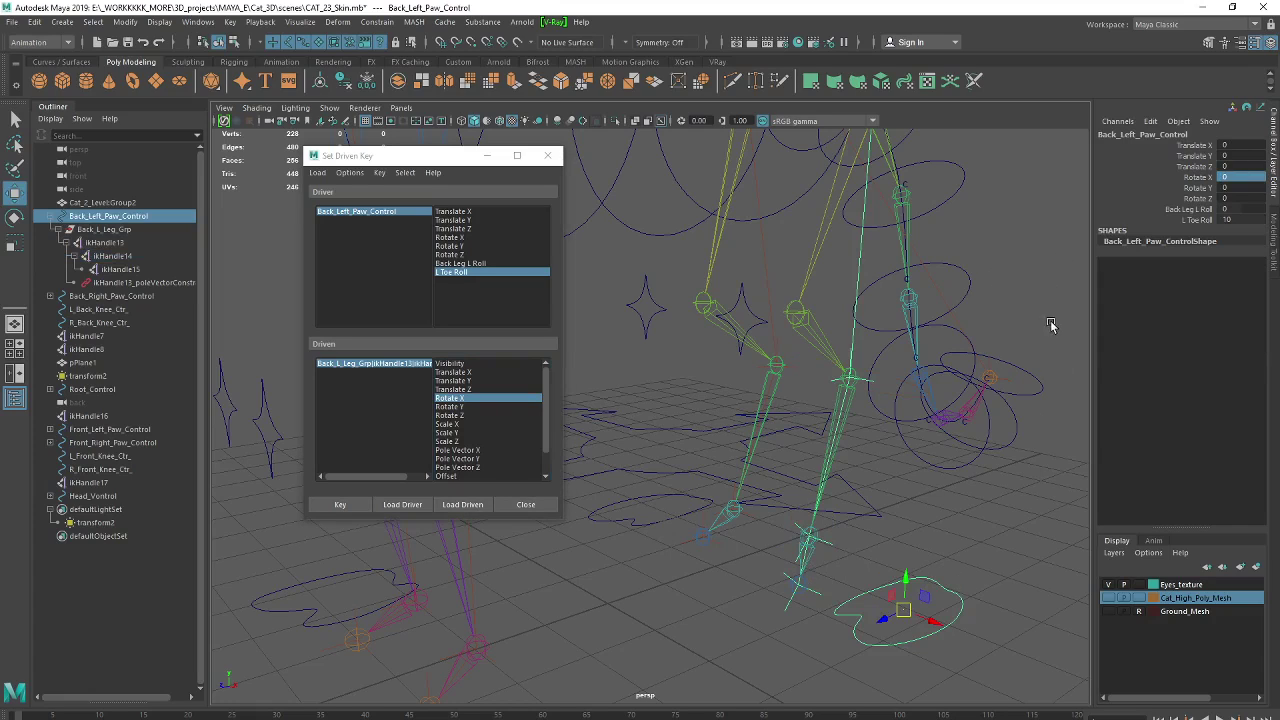
click(1188, 220)
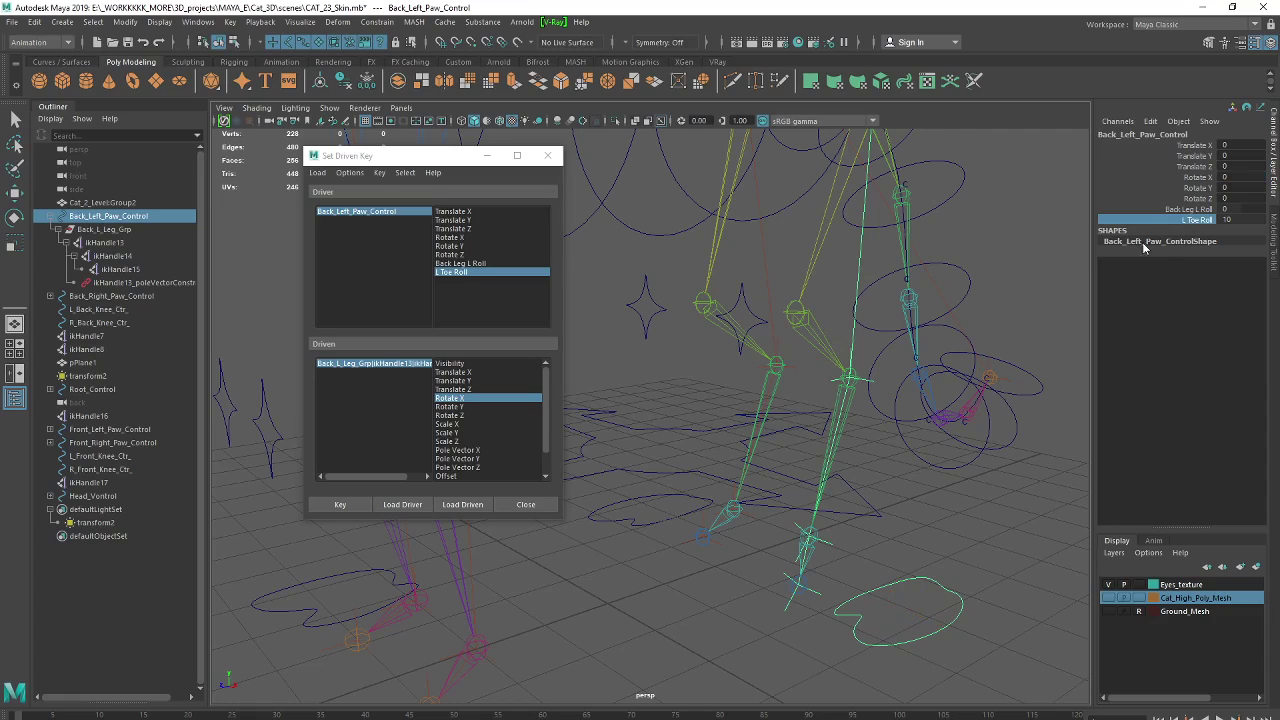
mouse_move(1050, 383)
middle_down()
mouse_move(760, 395)
mouse_move(1016, 398)
mouse_move(774, 408)
middle_up()
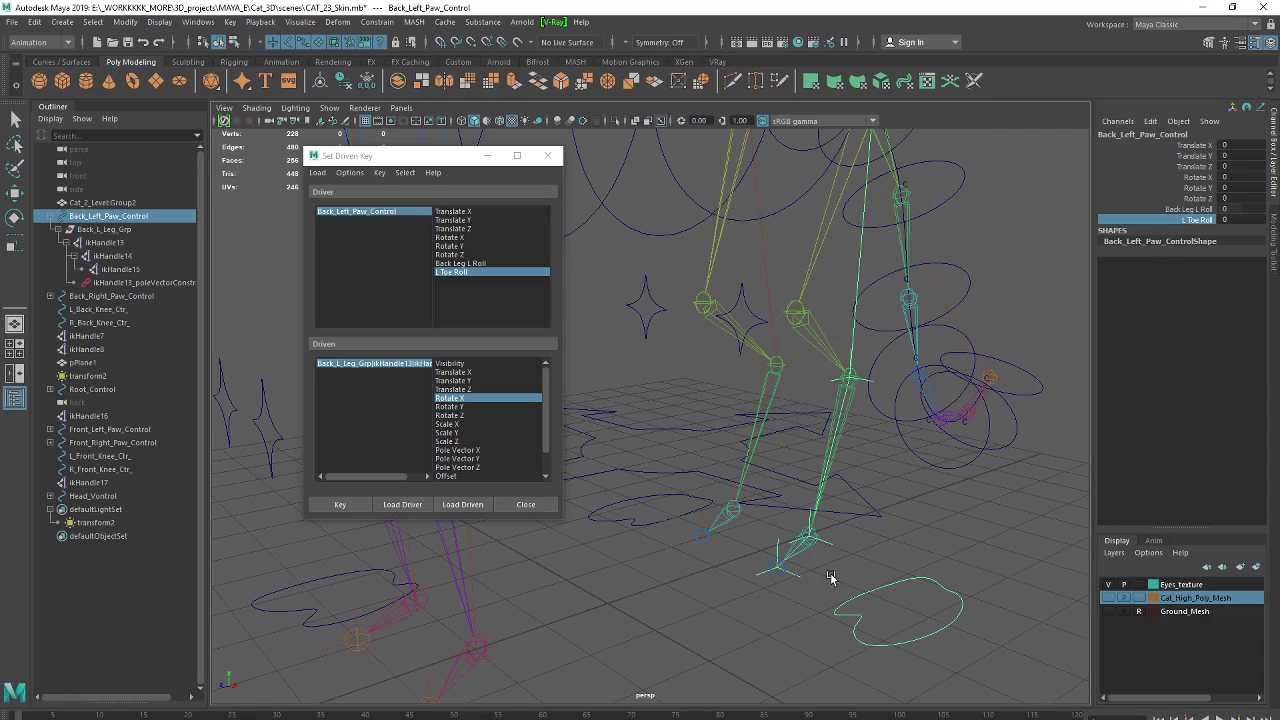
click(550, 157)
- Orbit around to the right back leg and select Back_Right_Paw_Control
click(974, 518)
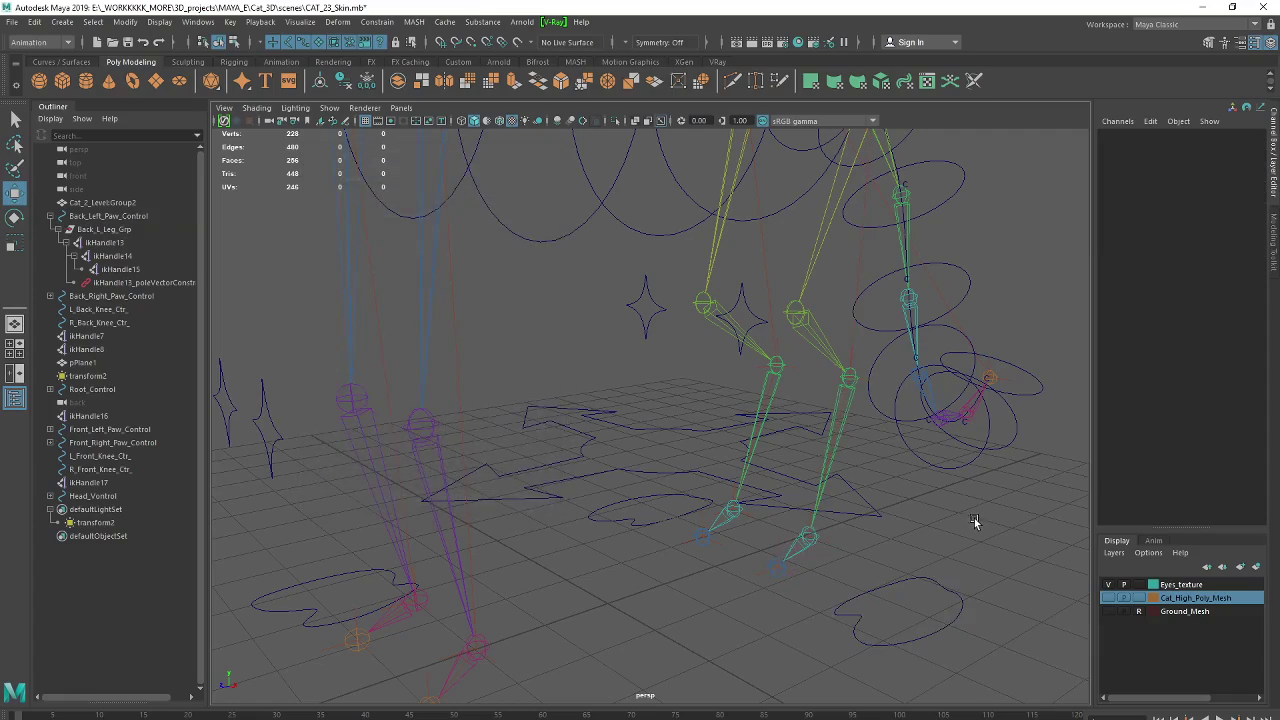
mouse_move(974, 518)
alt+mouse_down()
mouse_move(926, 539)
mouse_move(1002, 533)
mouse_move(696, 527)
mouse_move(769, 531)
mouse_move(820, 441)
mouse_move(862, 441)
mouse_move(839, 522)
mouse_move(848, 559)
mouse_move(808, 552)
mouse_move(829, 463)
mouse_move(833, 543)
mouse_move(746, 554)
mouse_move(657, 543)
mouse_move(674, 486)
mouse_move(646, 491)
mouse_move(694, 486)
mouse_move(575, 517)
alt+mouse_up()
click(618, 572)
click(652, 349)
alt+drag(637, 511, 617, 514)
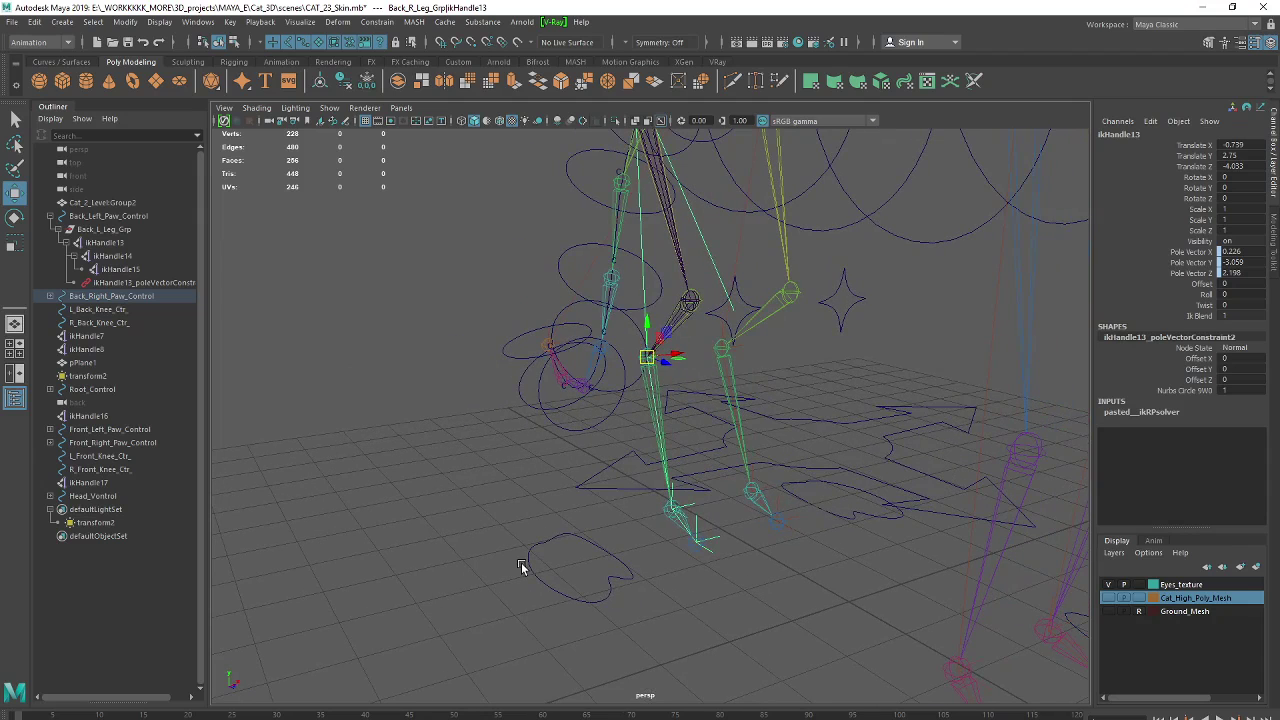
mouse_move(594, 540)
alt+mouse_down()
mouse_move(629, 583)
mouse_move(620, 568)
mouse_move(694, 557)
alt+mouse_up()
click(618, 562)
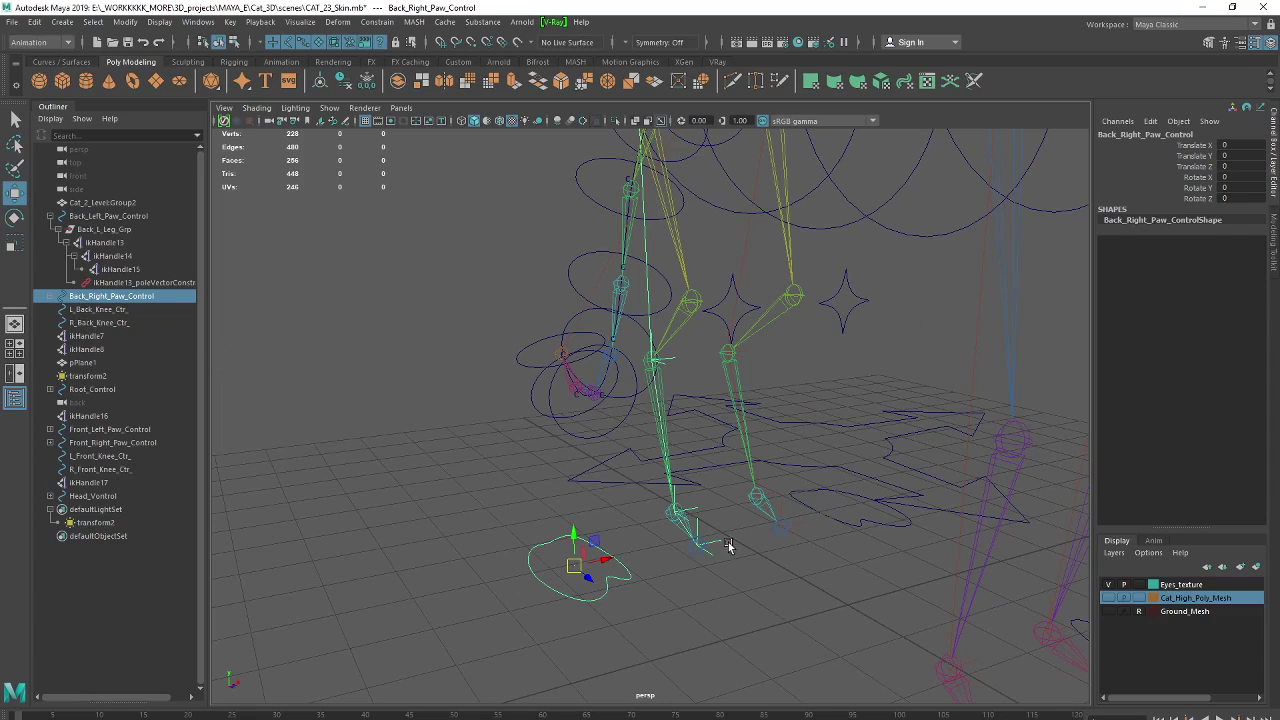
click(839, 520)
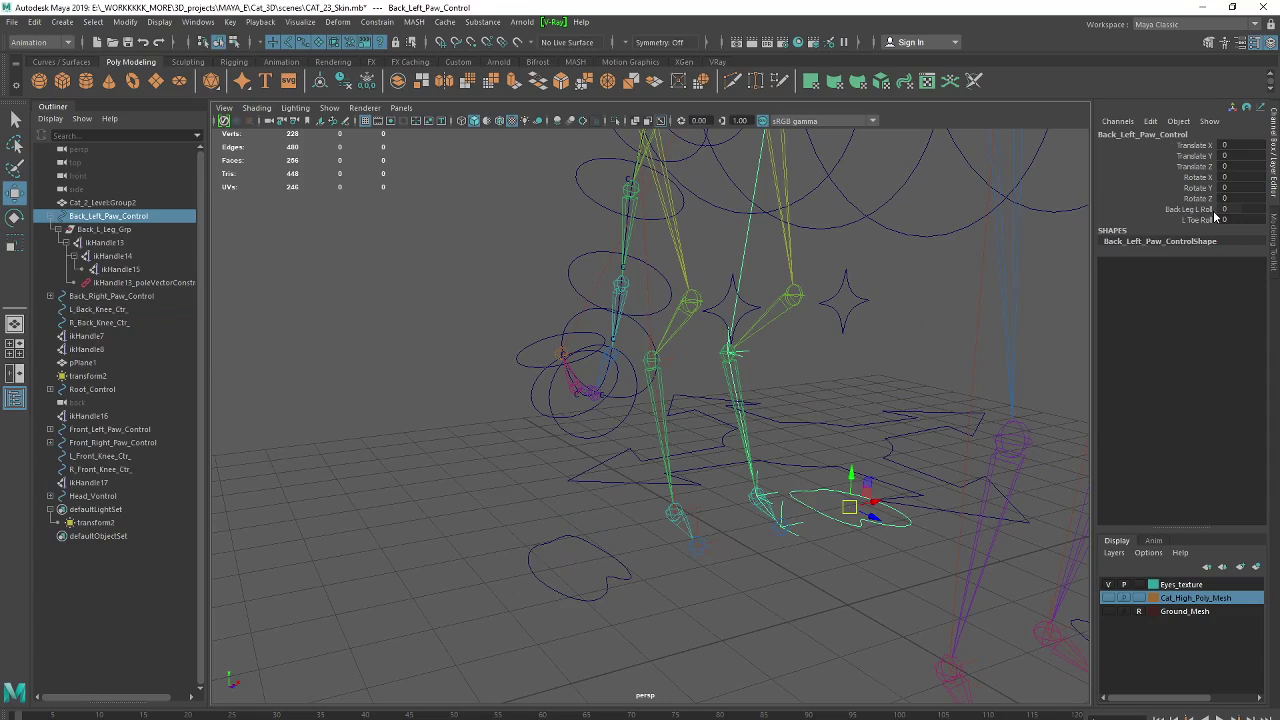
click(609, 555)
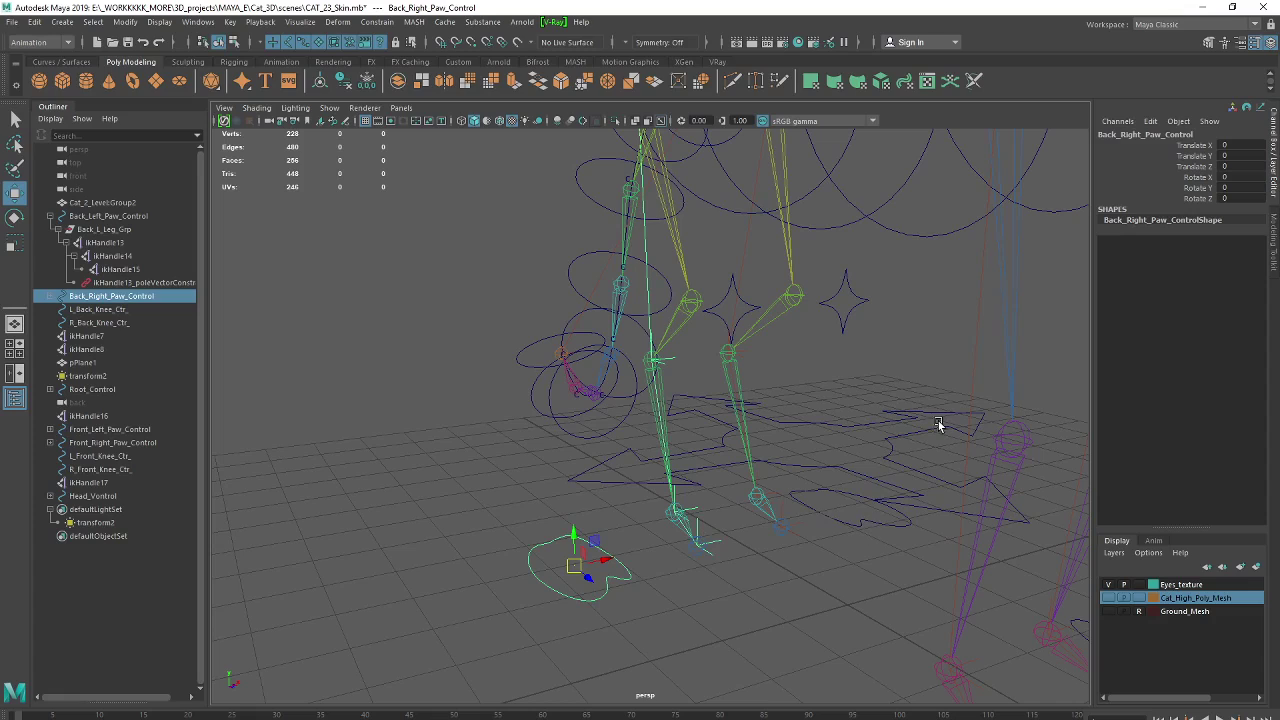
- Add a float attribute Back_Leg_R_Roll with minimum -10 and maximum 10 to the paw control
click(1150, 121)
click(1150, 232)
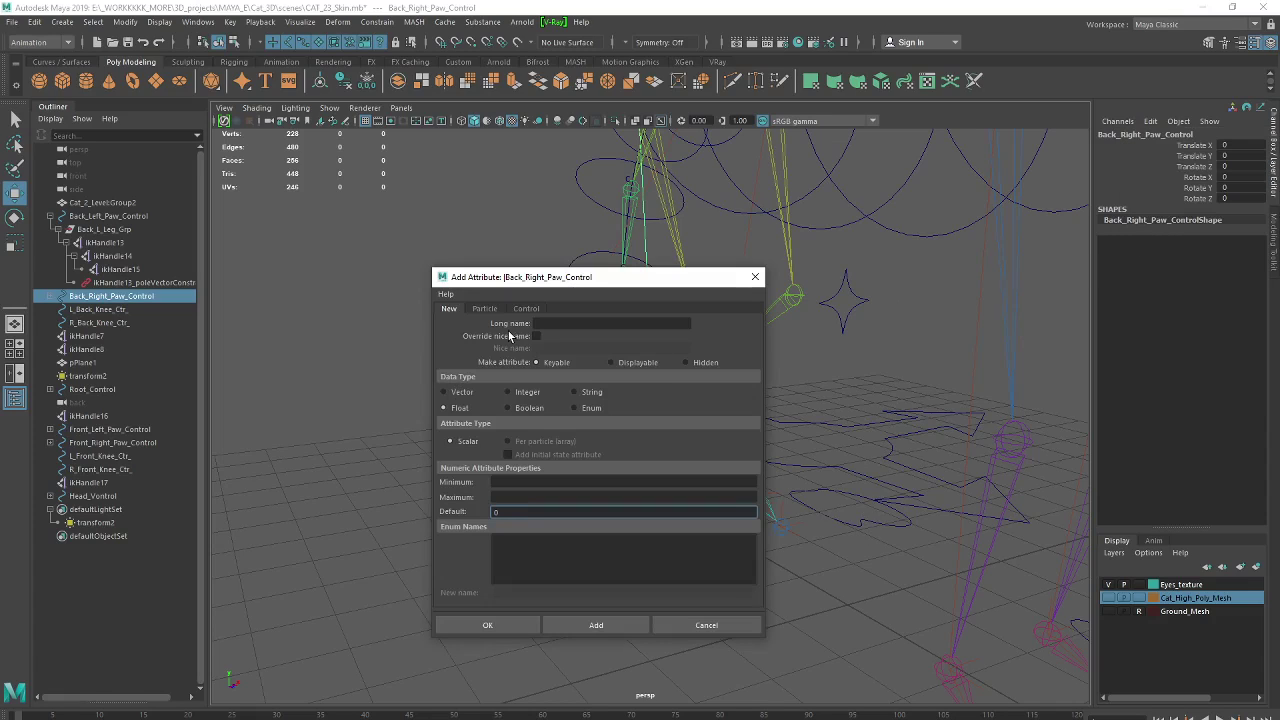
click(552, 323)
text(Back_Leg_R_Roll)
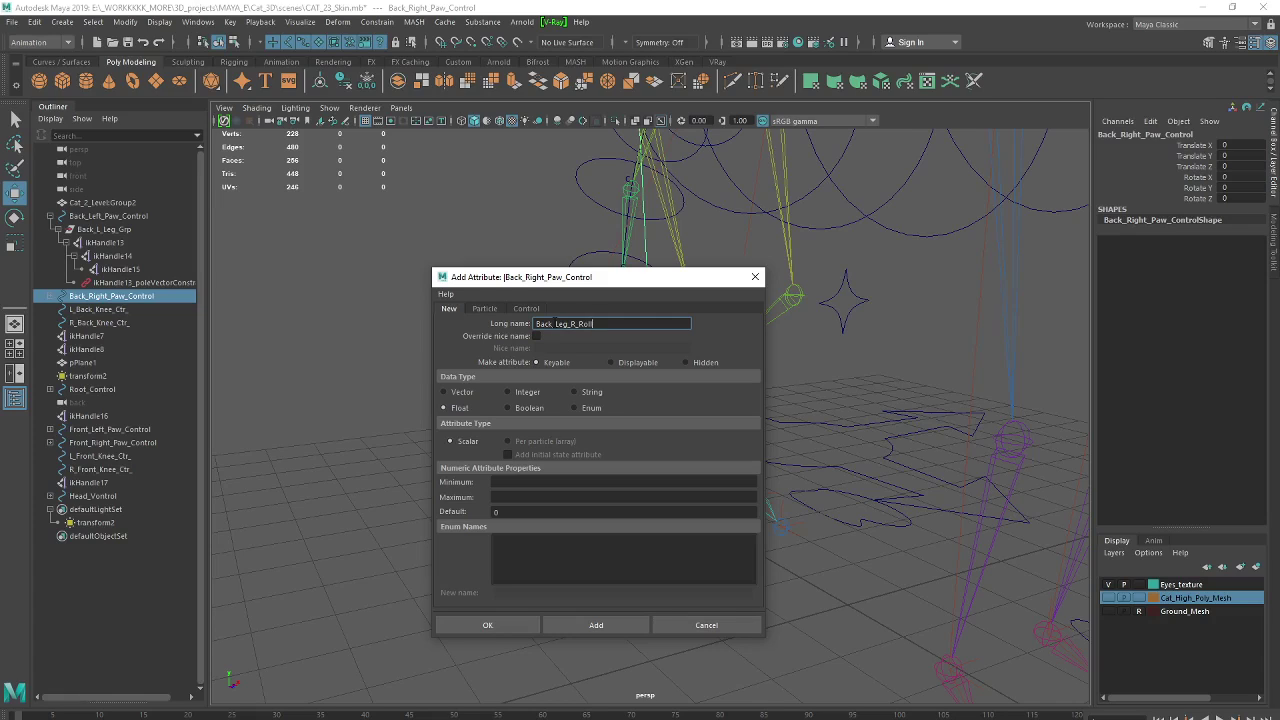
click(444, 407)
click(512, 481)
text(-10)
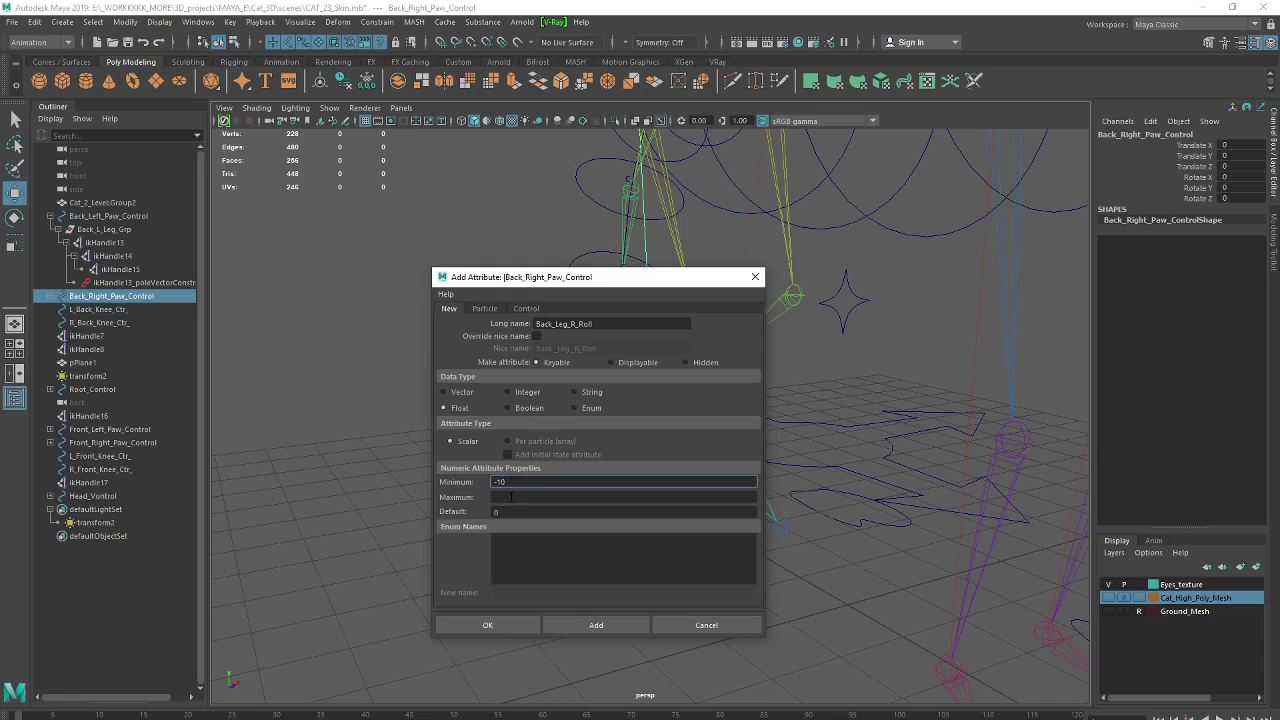
click(520, 493)
text(10)
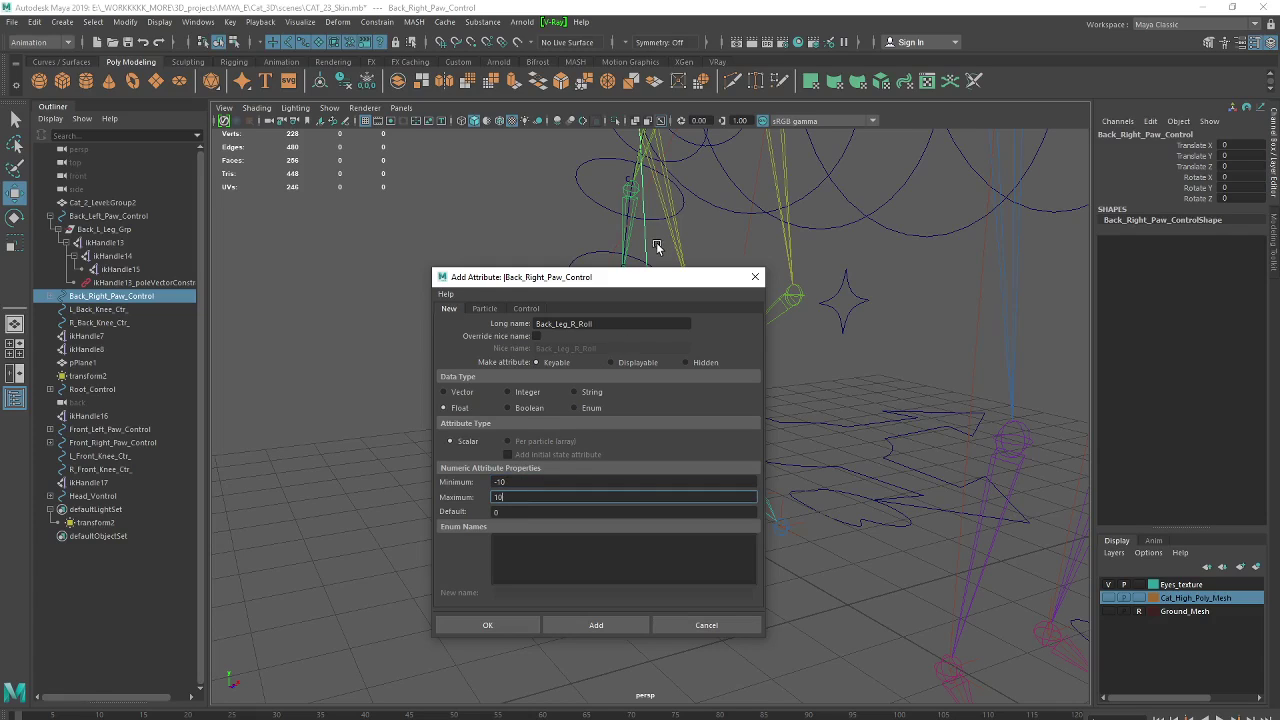
drag(637, 280, 674, 209)
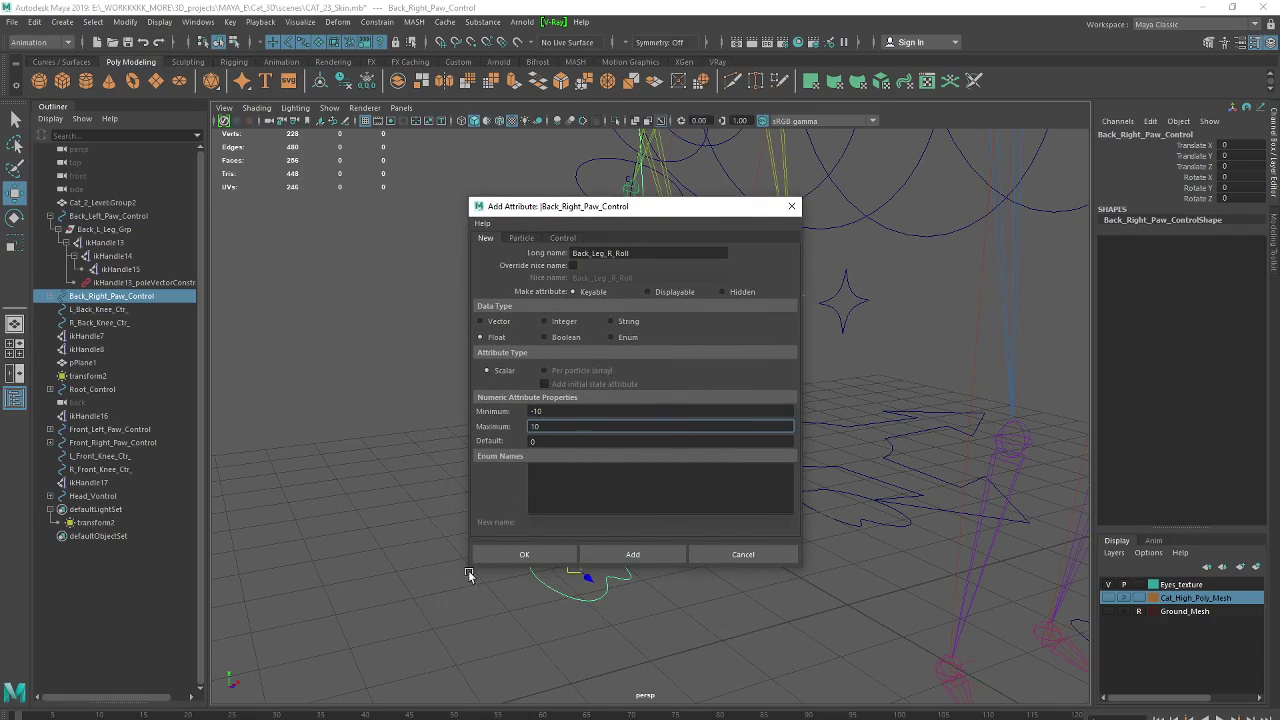
click(632, 557)
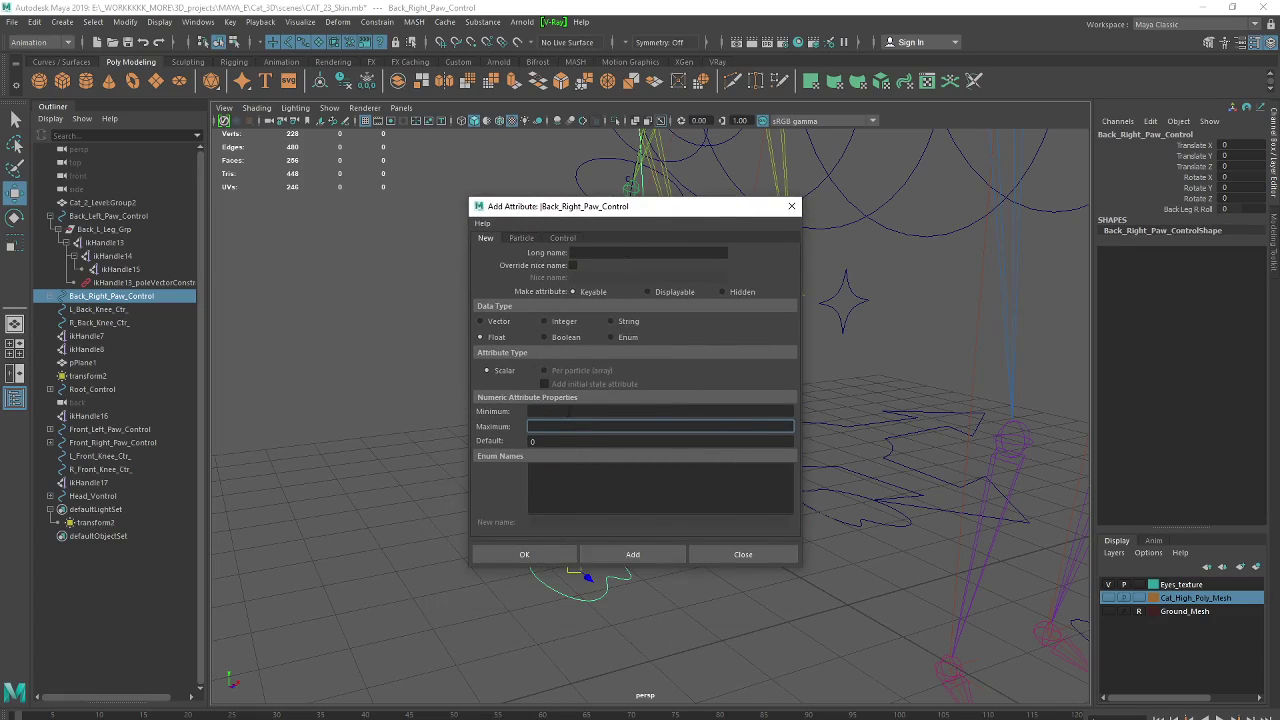
- Add the Back_Toe_R_Roll attribute, close Add Attribute, and pick its channel
click(640, 253)
text(Back_Toe_R_Roll)
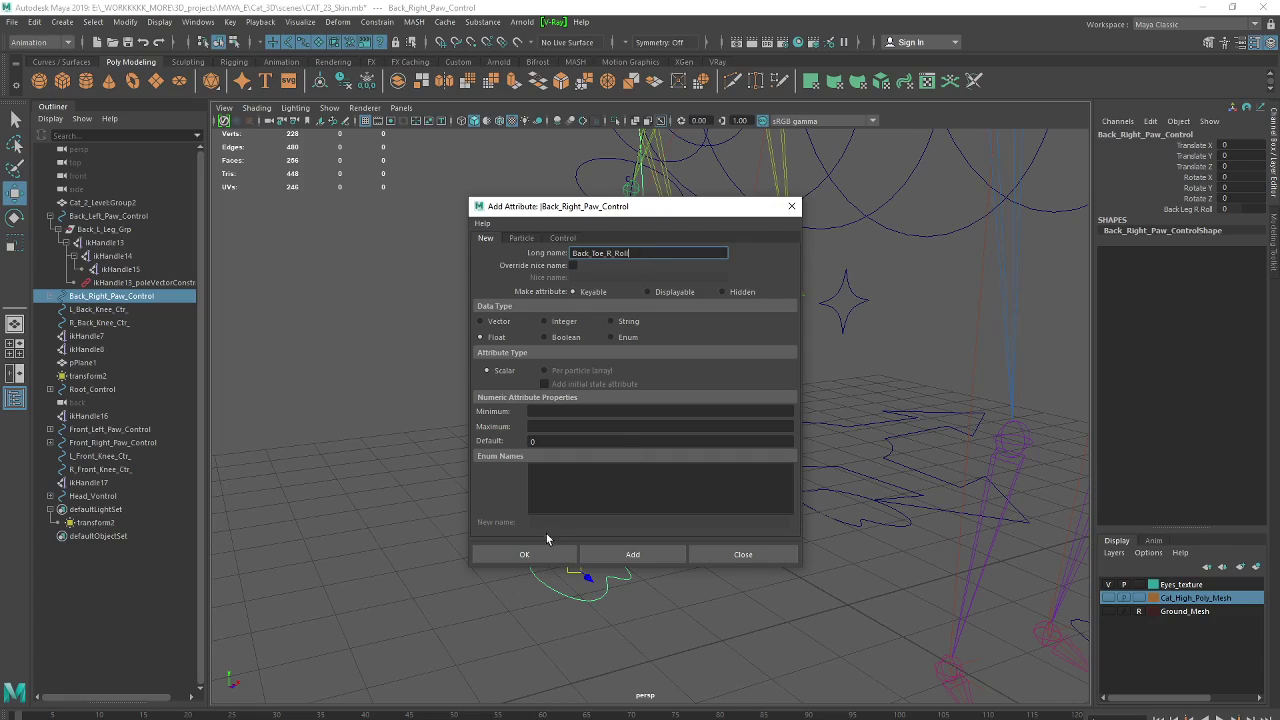
drag(657, 212, 684, 173)
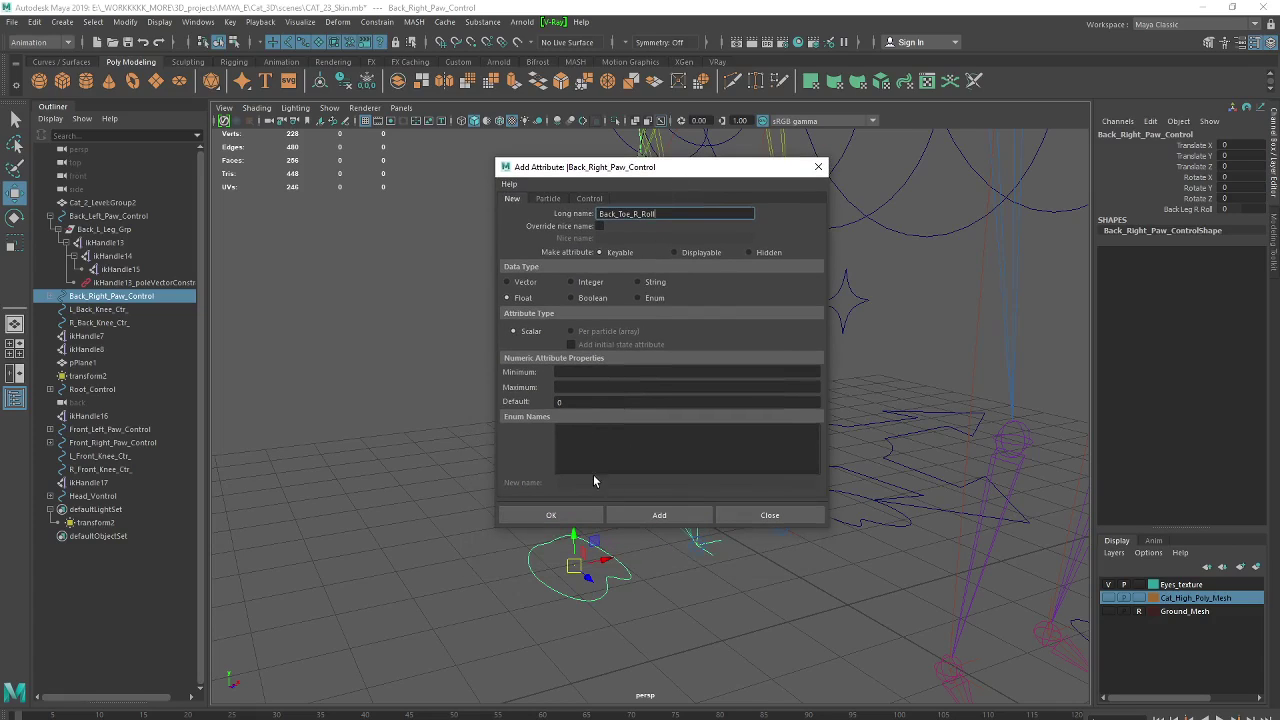
click(641, 517)
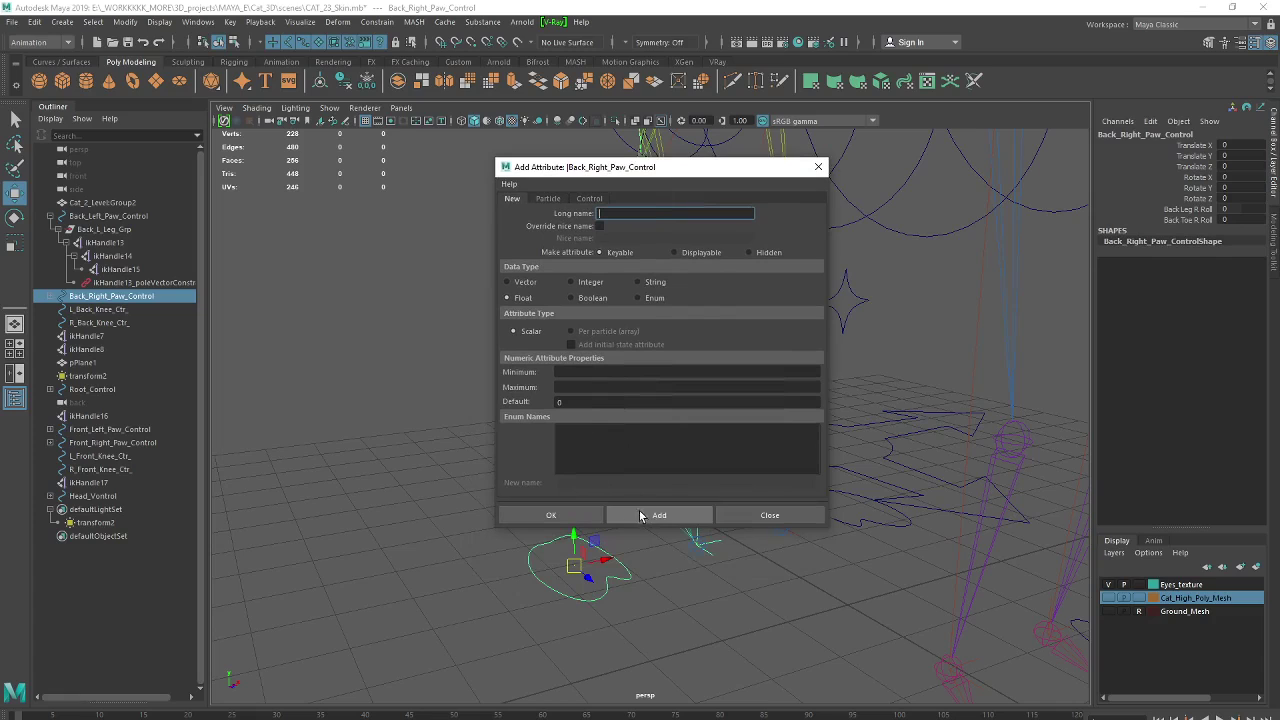
click(818, 166)
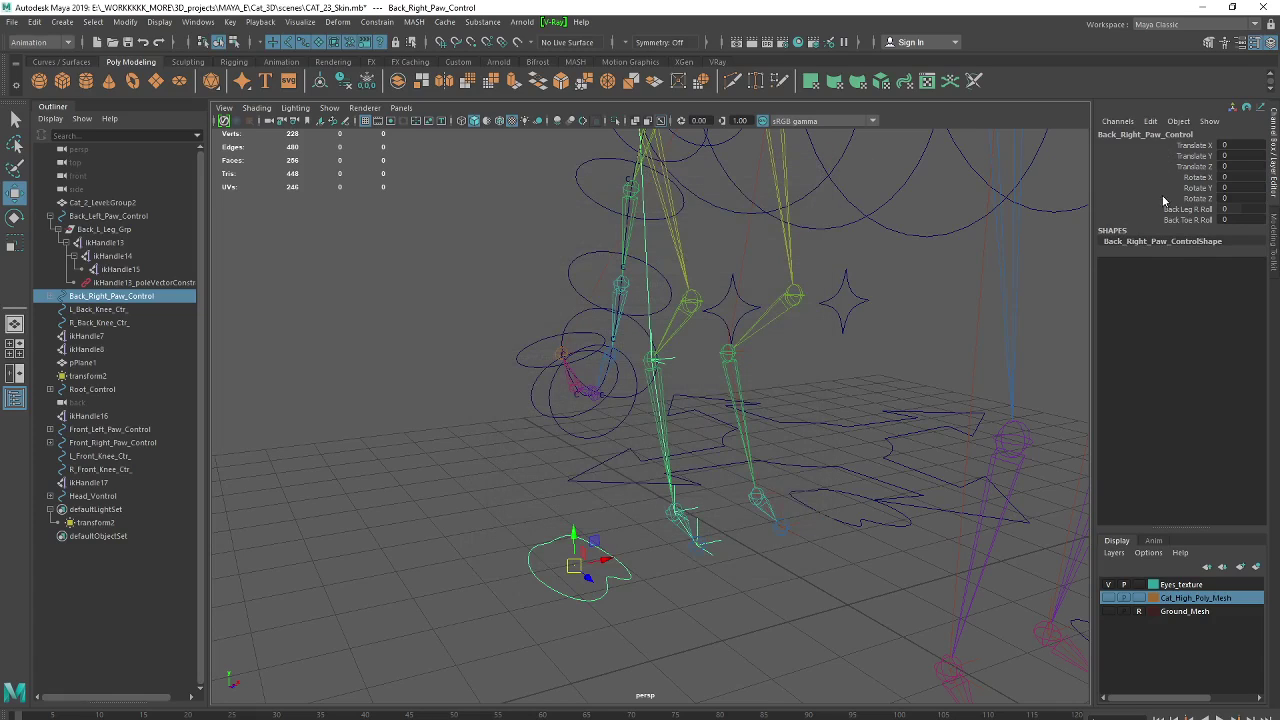
click(1200, 220)
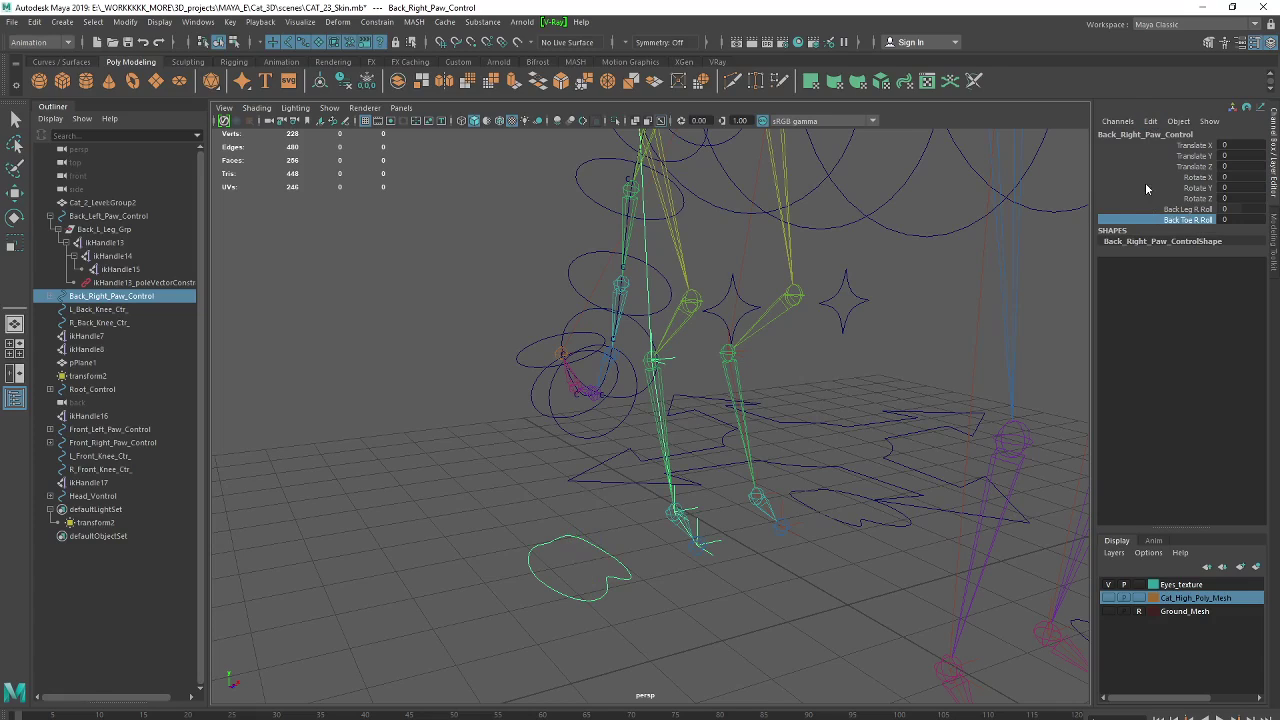
- Give Back_Toe_R_Roll a minimum of 0 and maximum of 10 in Edit Attribute, then close it
click(1151, 121)
click(1155, 249)
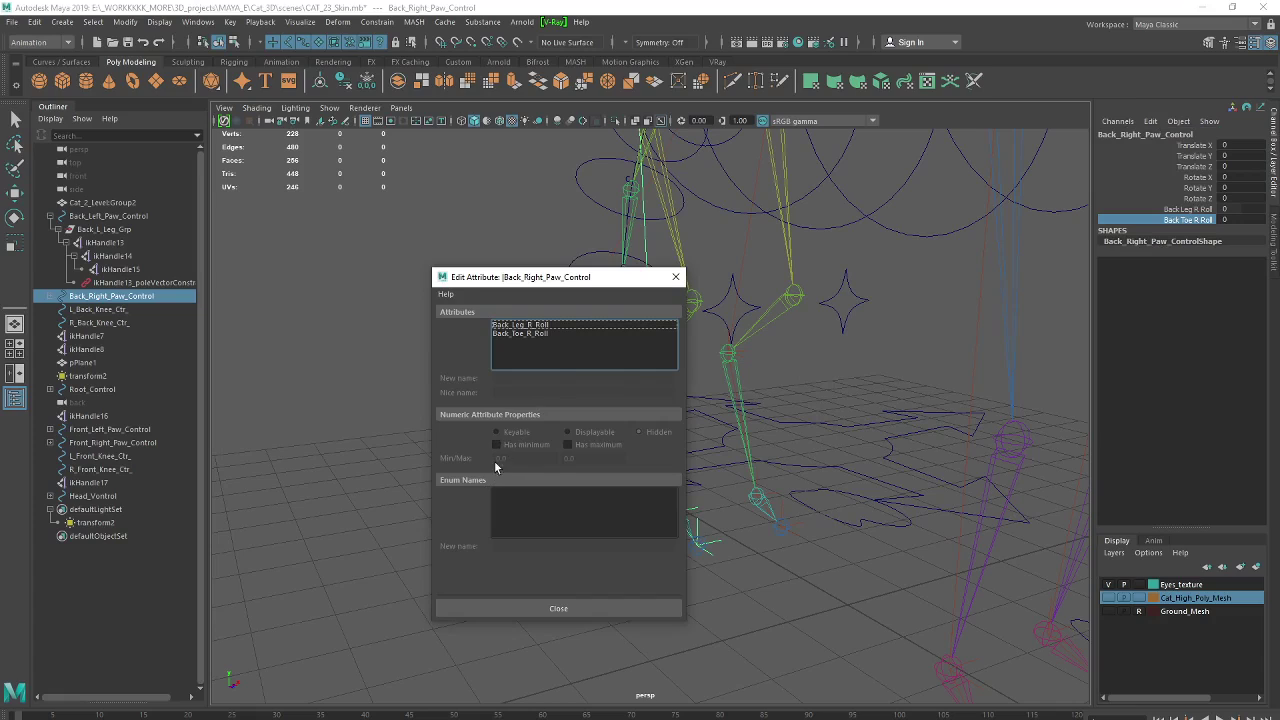
click(500, 334)
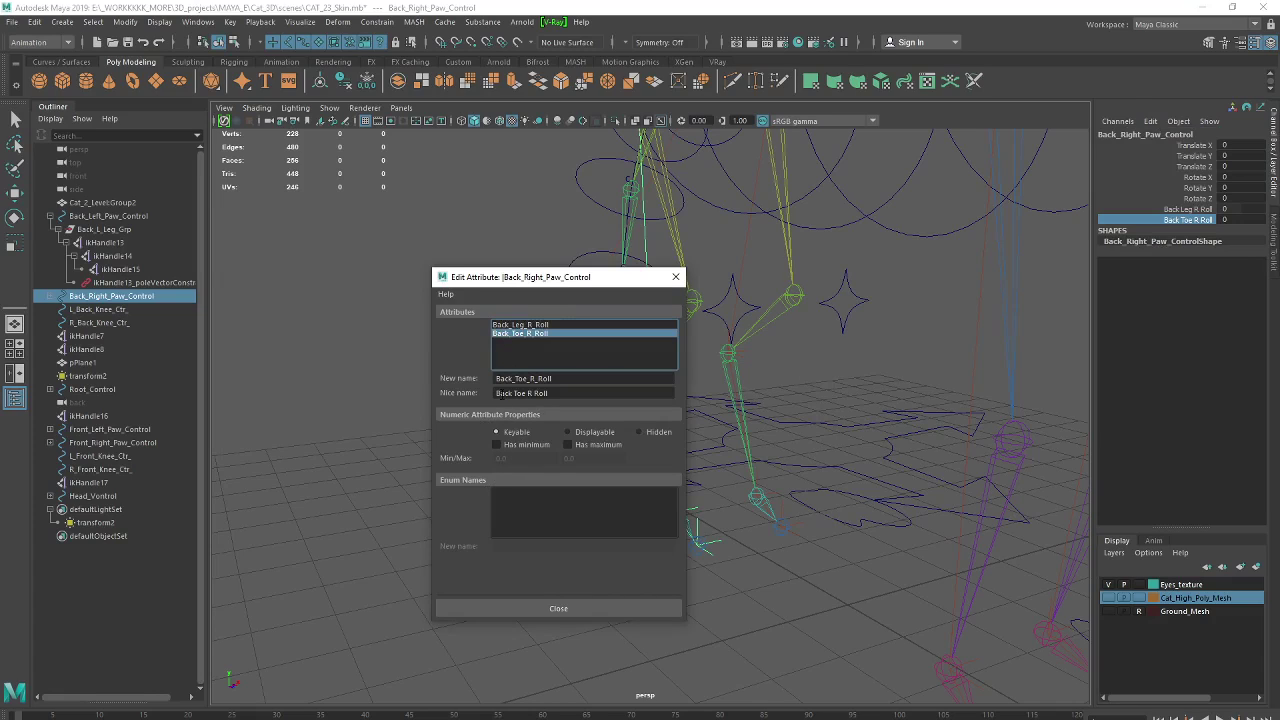
click(498, 445)
click(569, 445)
click(580, 457)
text(10)
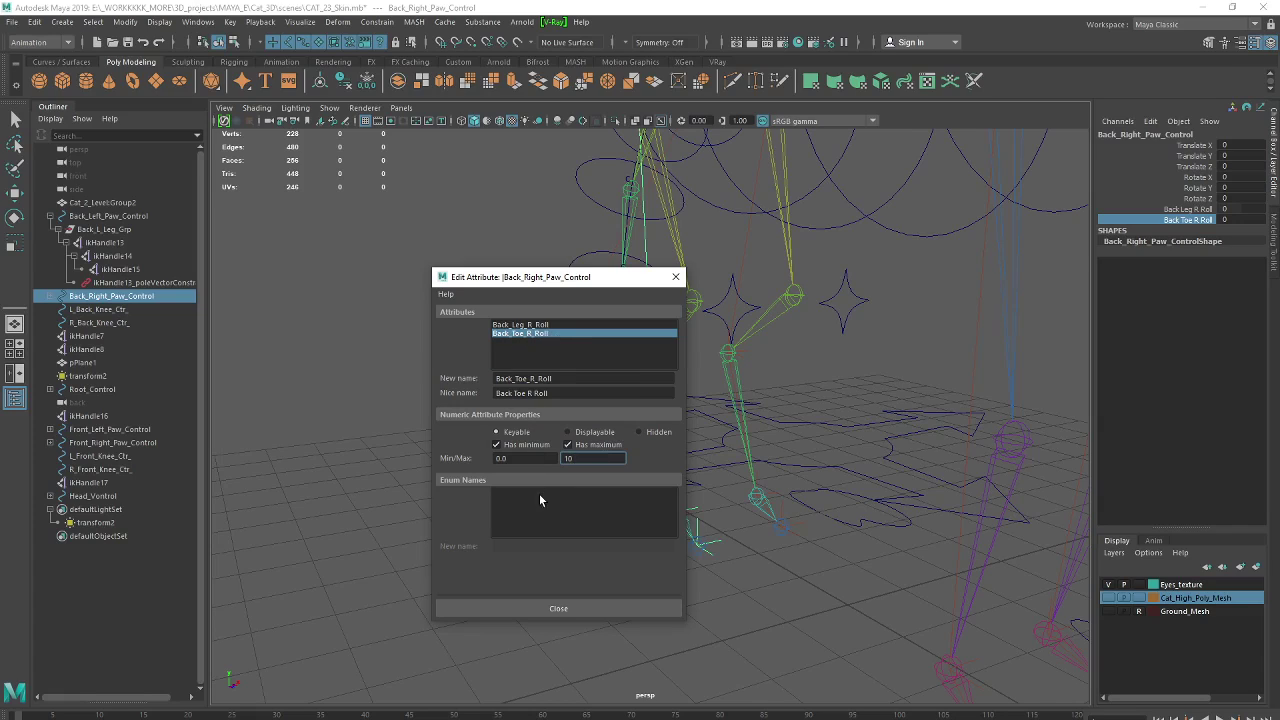
key(Return)
click(522, 325)
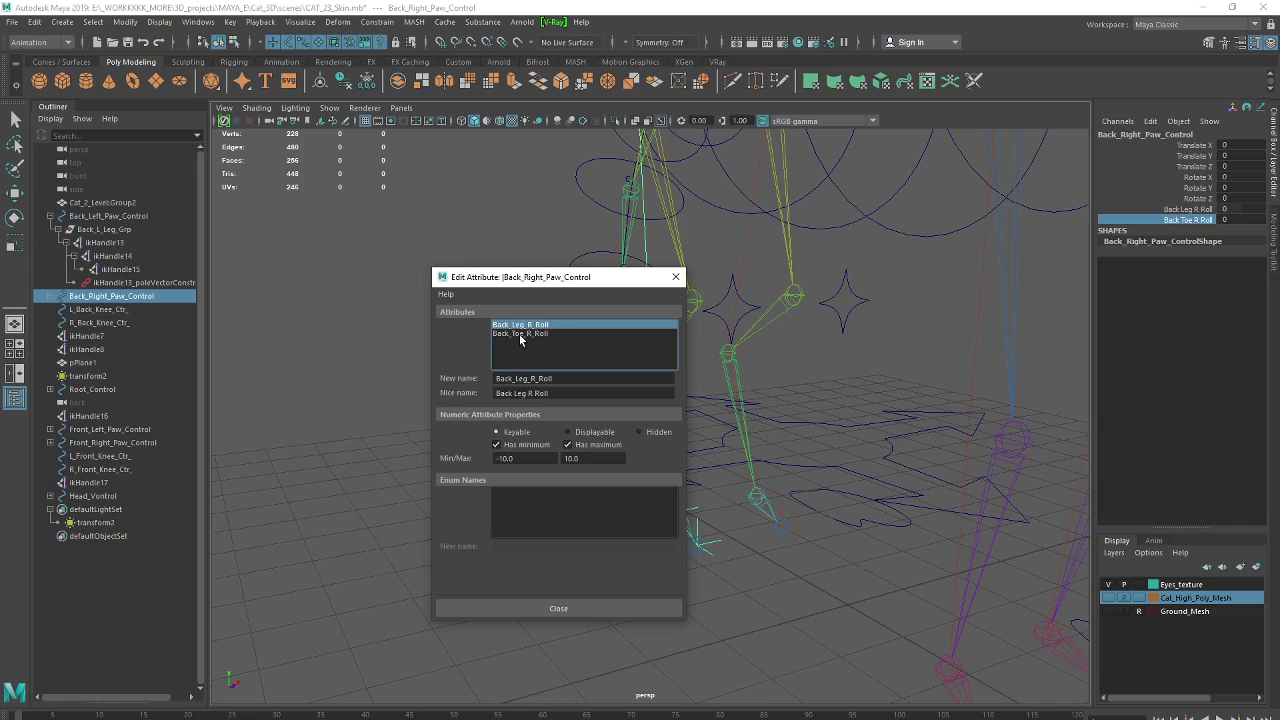
click(520, 334)
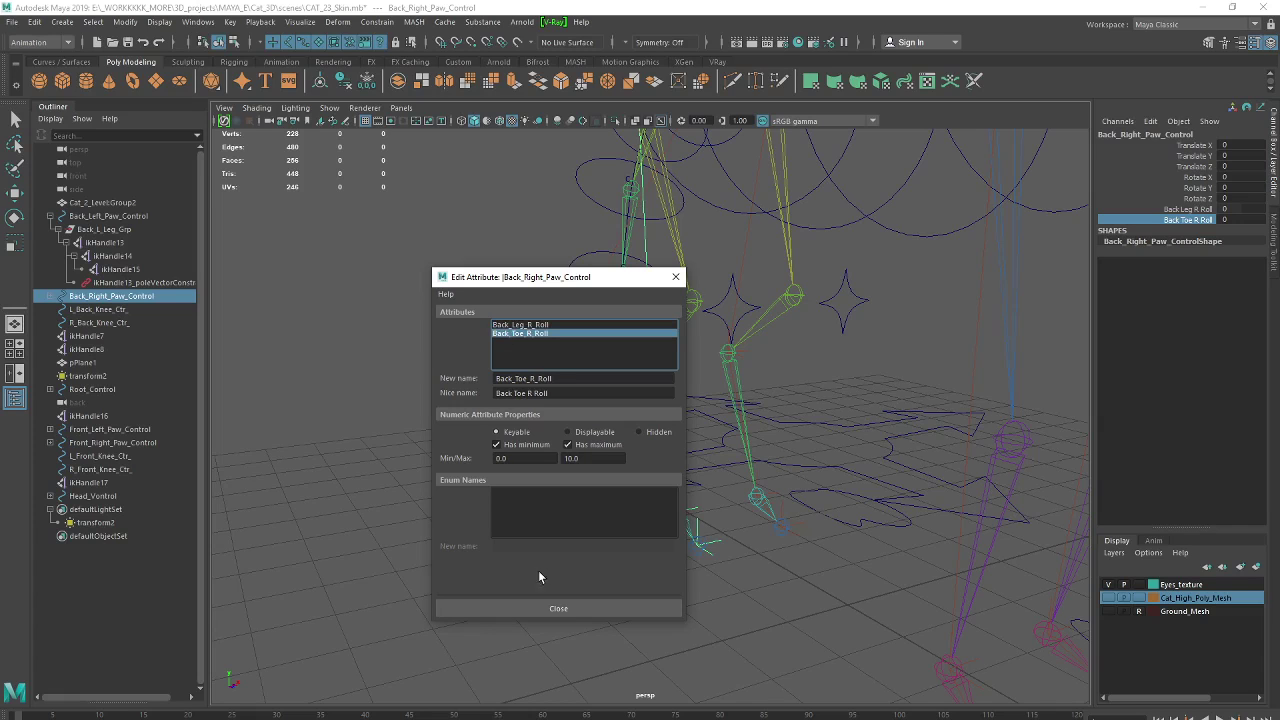
click(558, 608)
mouse_move(737, 534)
alt+mouse_down()
mouse_move(716, 546)
mouse_move(723, 537)
alt+mouse_up()
- Select Back_Right_Paw_Control and its Back Toe R Roll channel
alt+drag(671, 580, 675, 590)
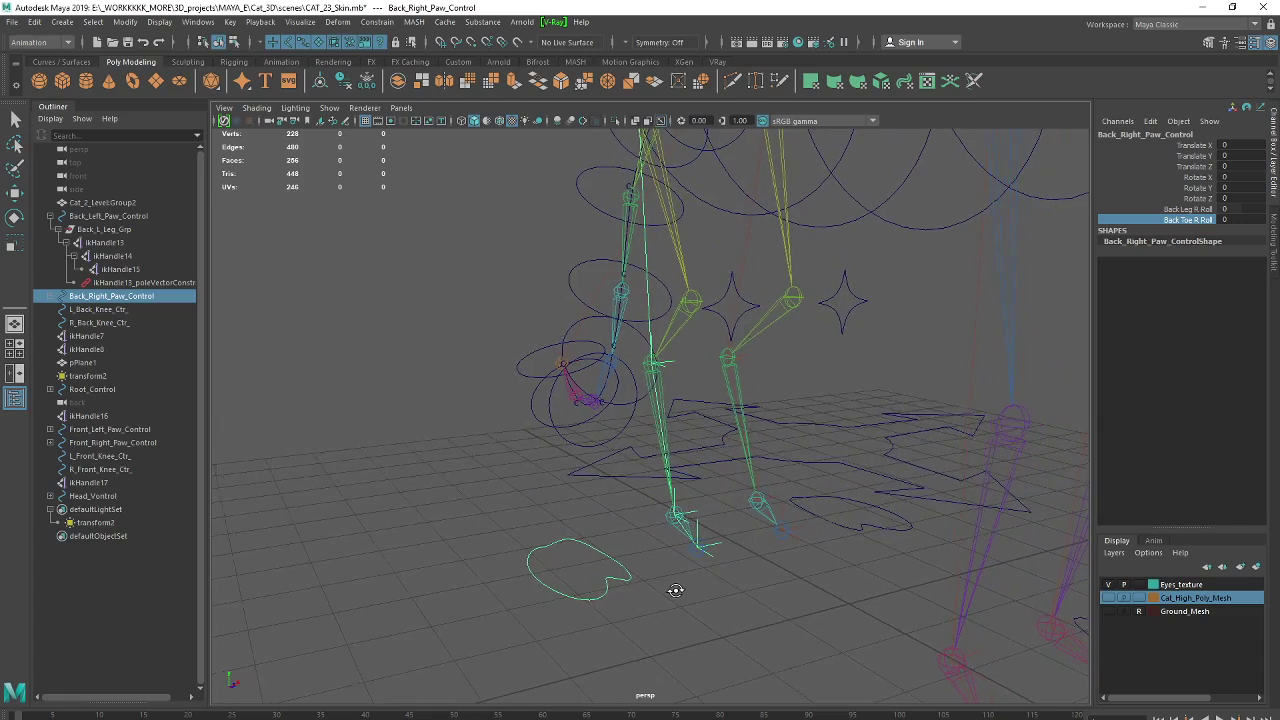
click(846, 506)
click(849, 500)
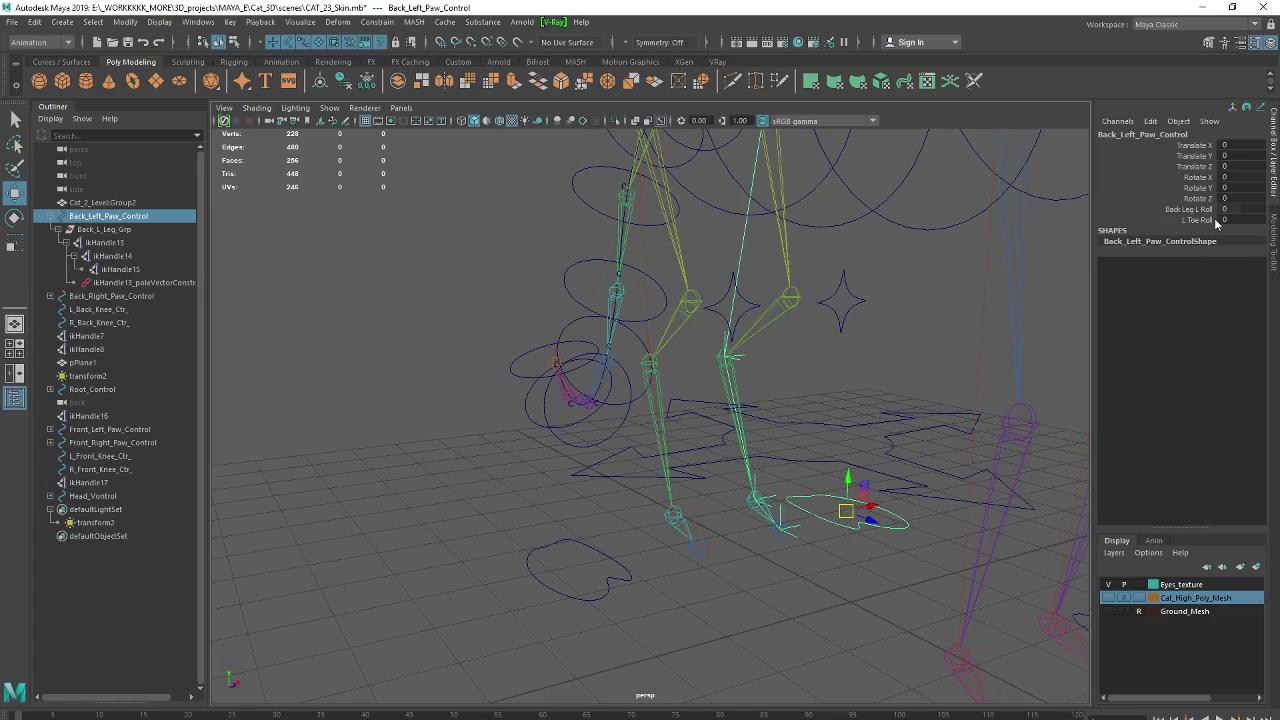
click(612, 555)
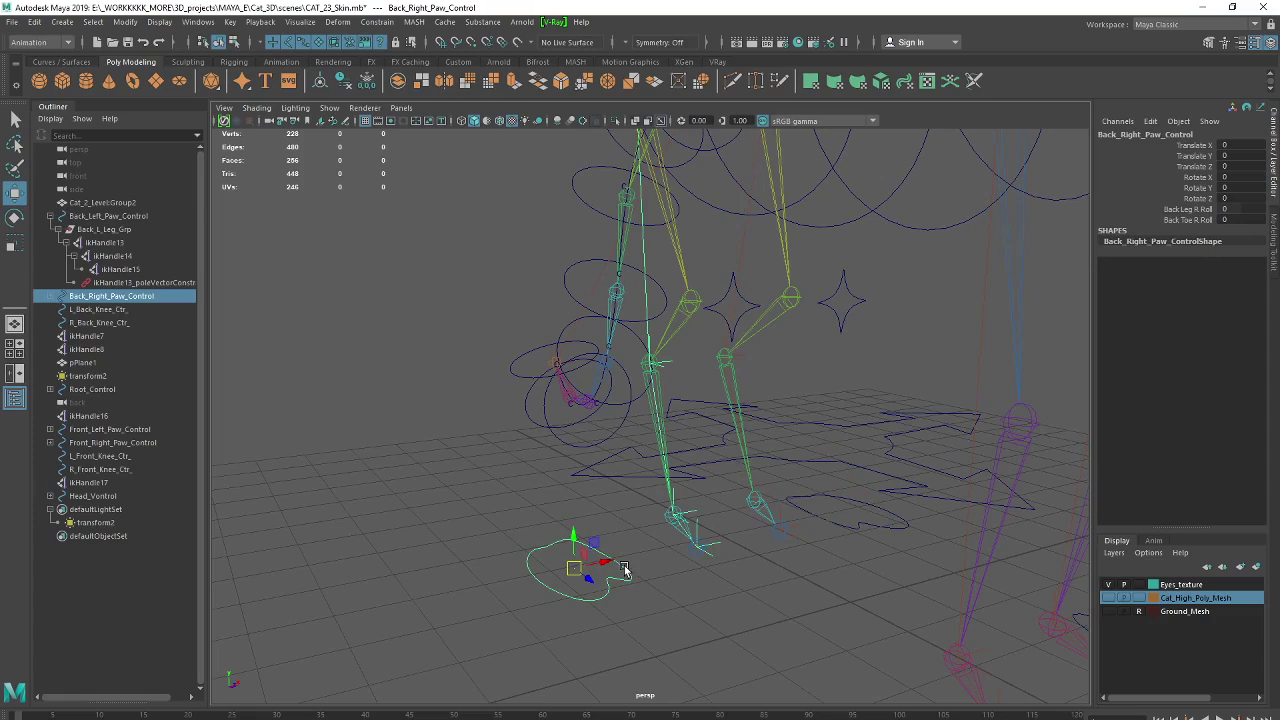
click(1165, 221)
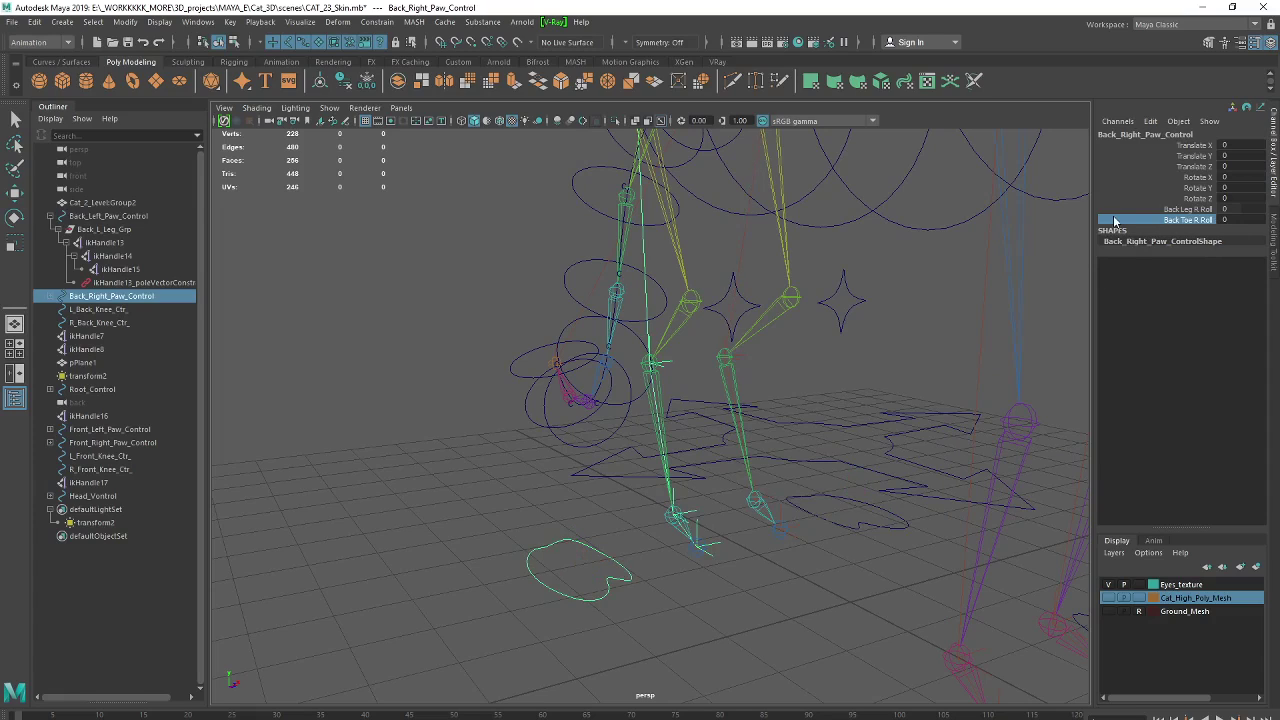
- Change Back_Toe_R_Roll's nice name to R_Toe_Roll in Edit Attribute and close the window
click(1150, 121)
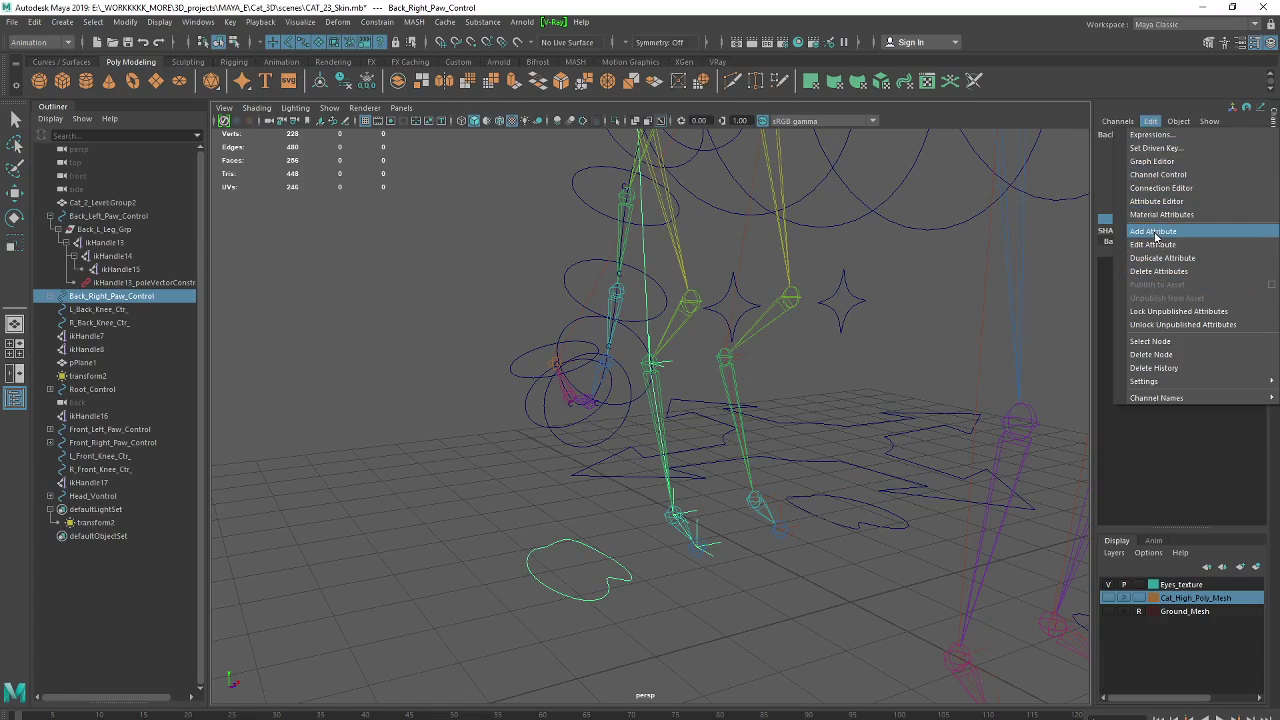
click(1152, 244)
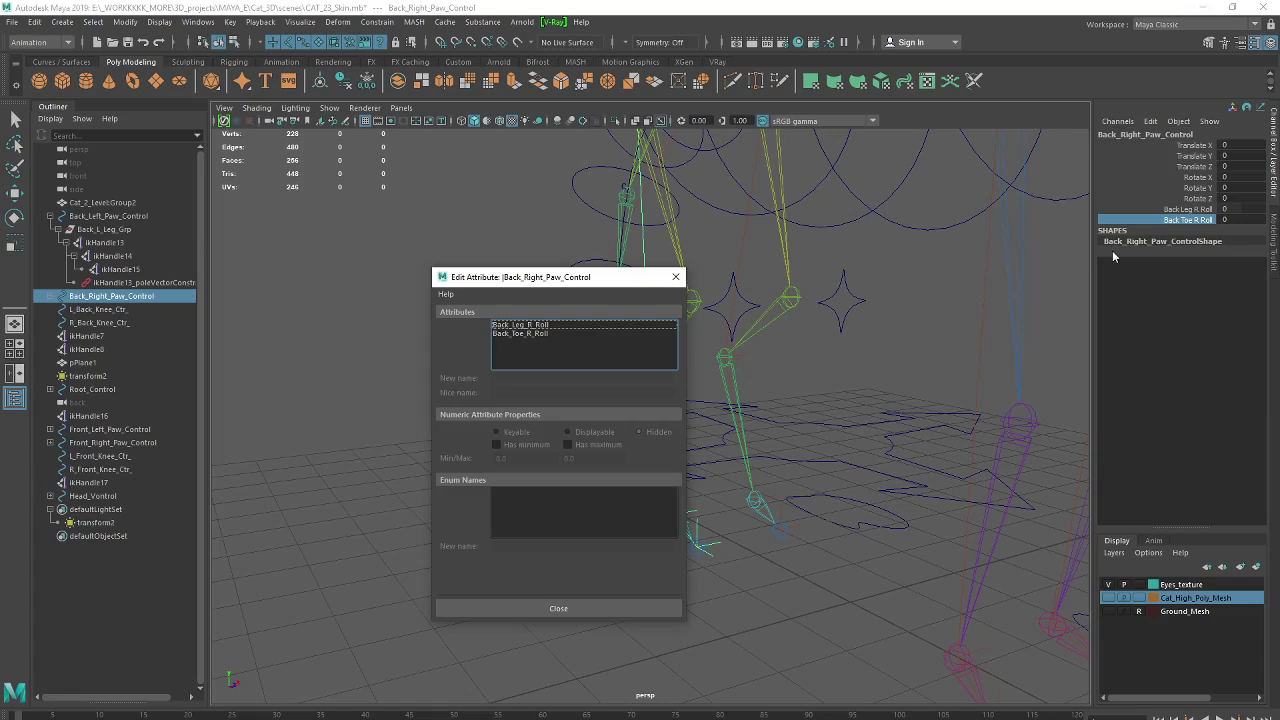
click(519, 334)
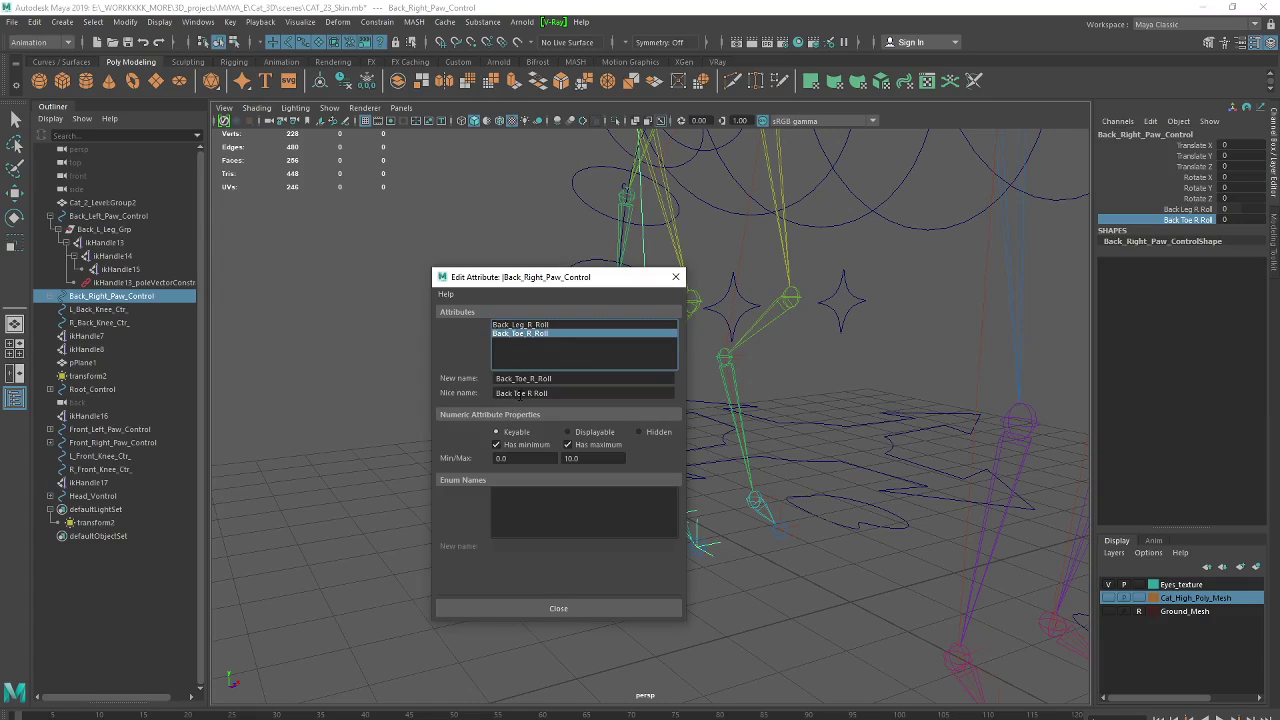
double_click(505, 393)
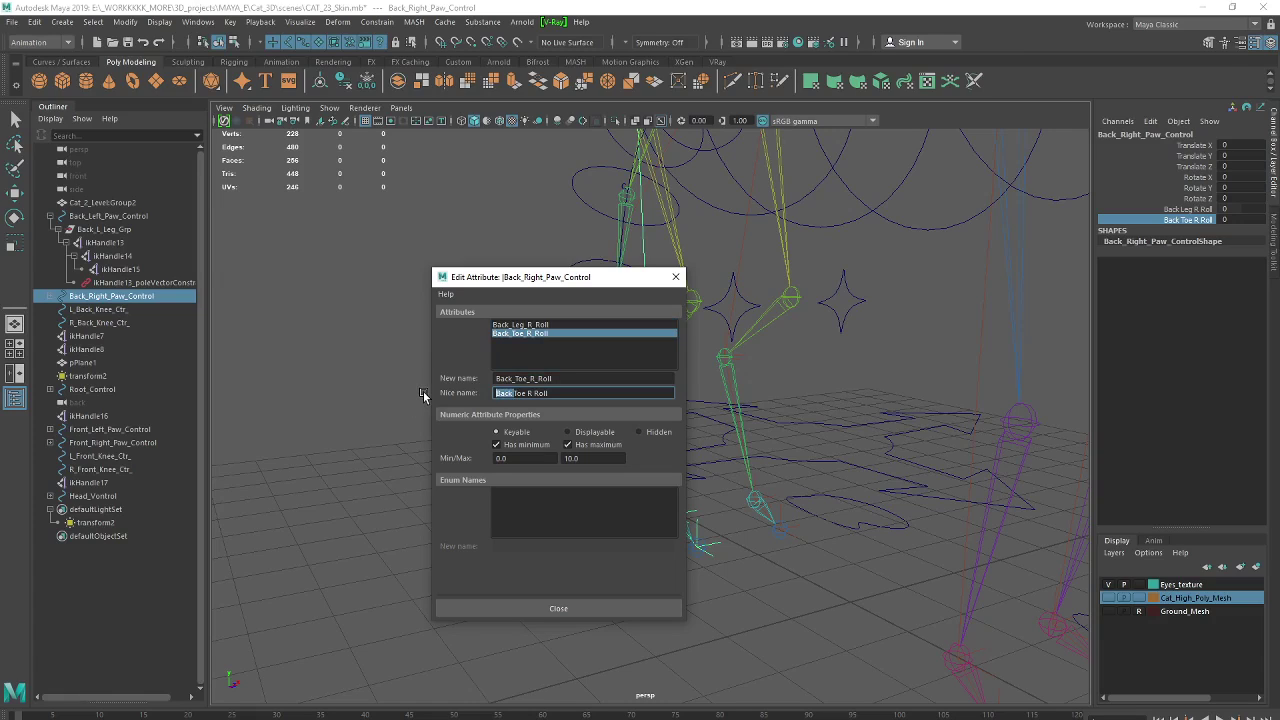
key(BackSpace)
text(R_Toe_)
click(560, 608)
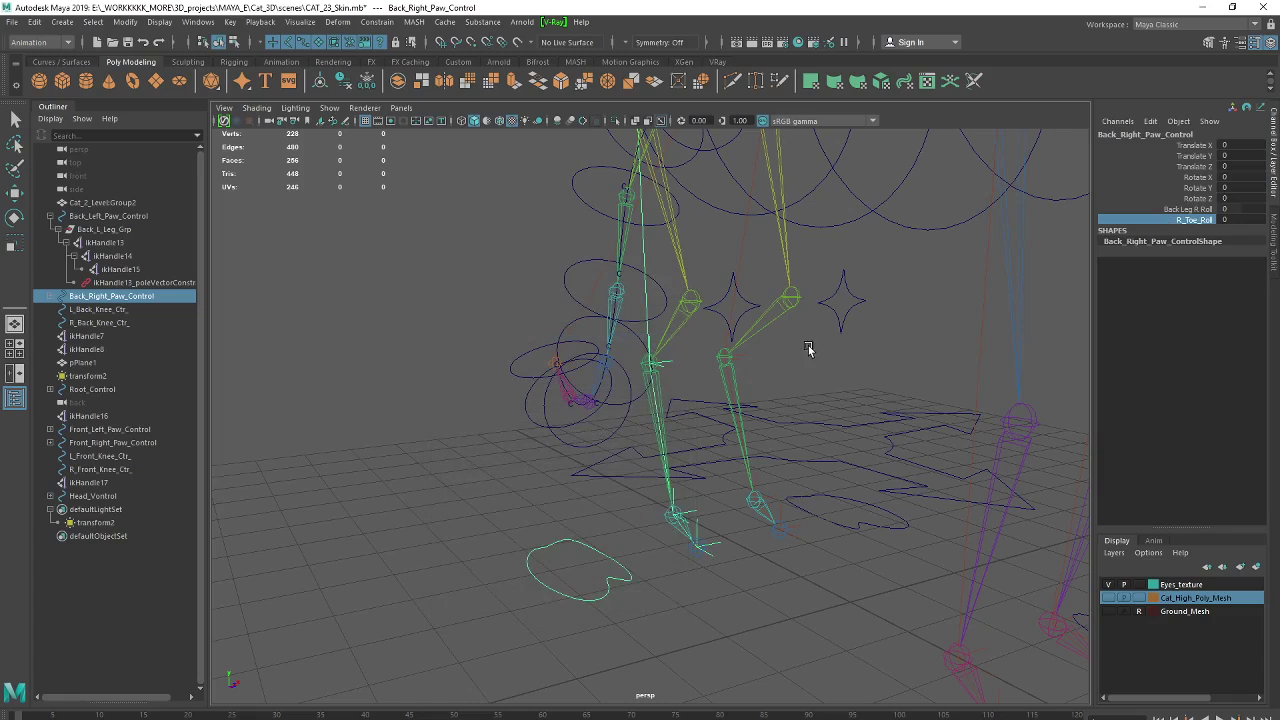
- Select Back_Right_Paw_Control after switching between the two back paw controls
click(744, 432)
click(588, 545)
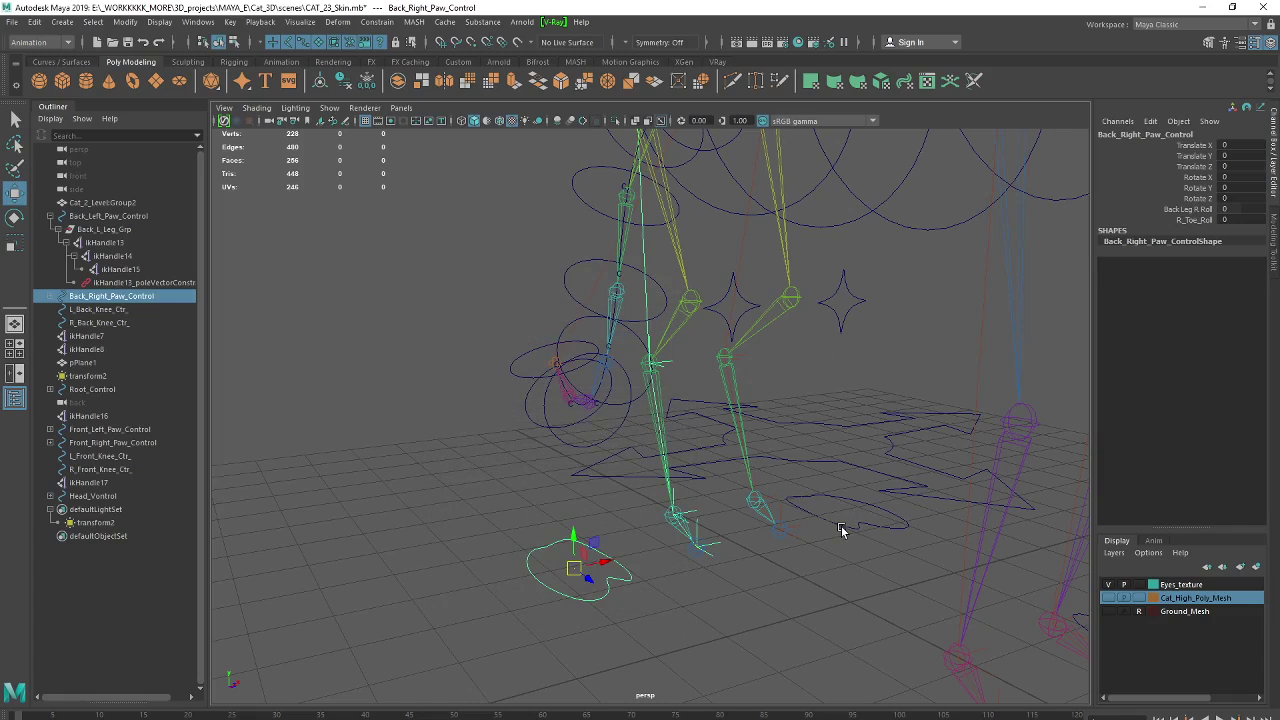
click(841, 526)
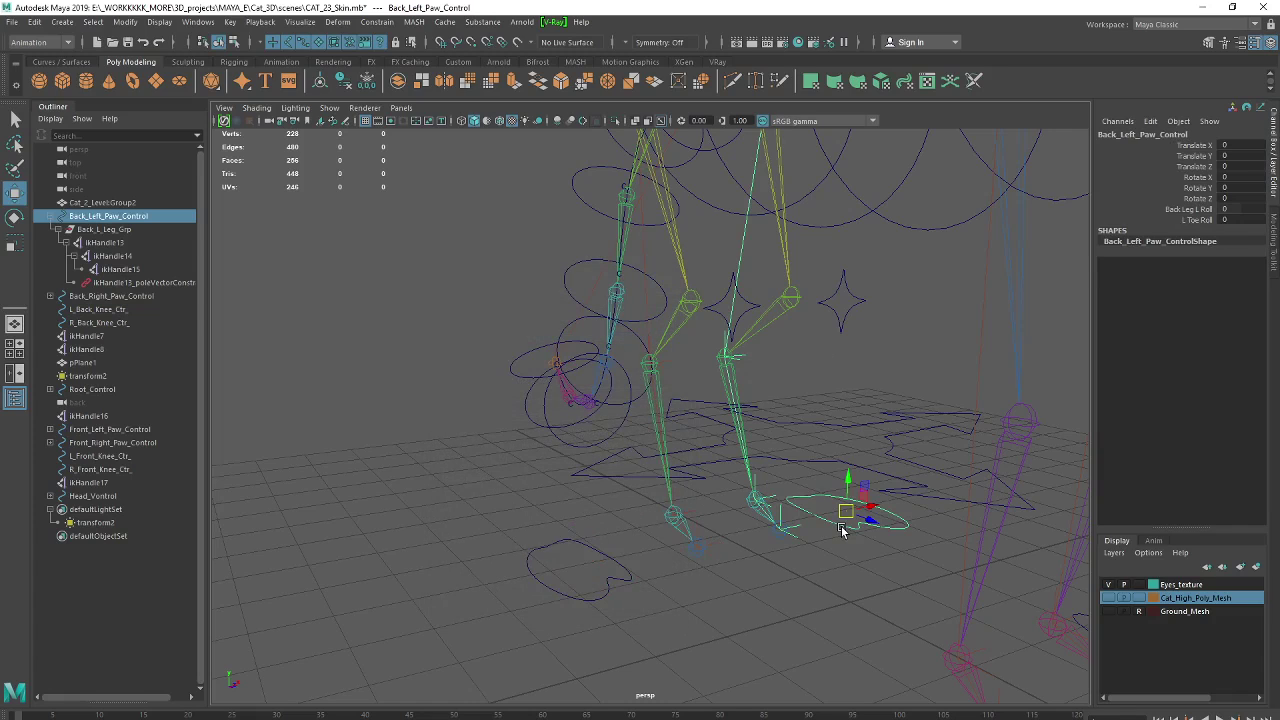
click(617, 566)
click(790, 505)
click(619, 566)
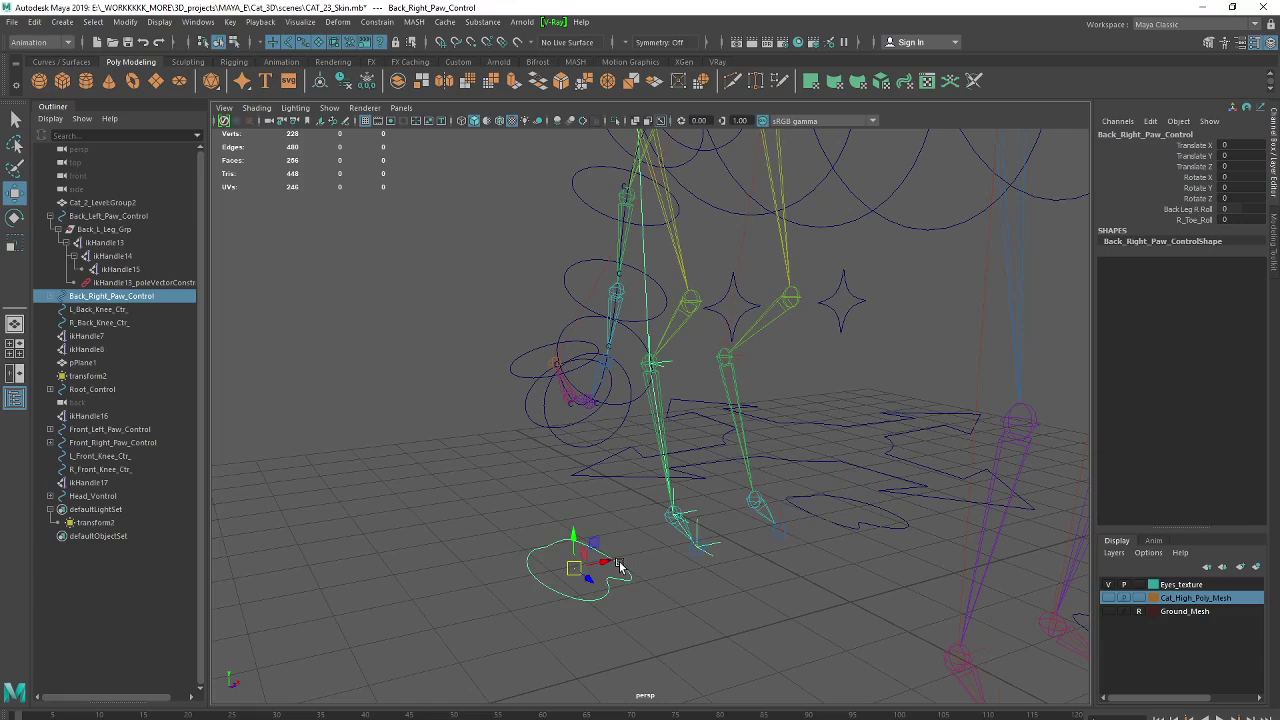
click(811, 511)
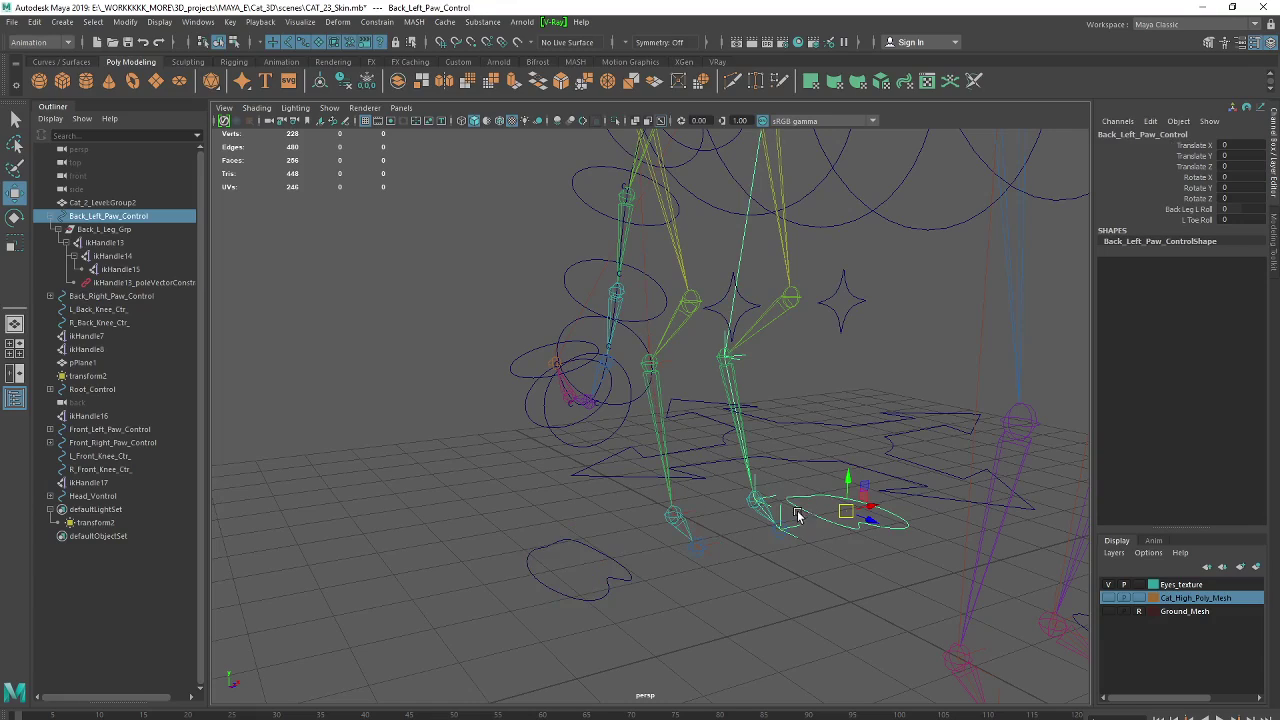
click(603, 566)
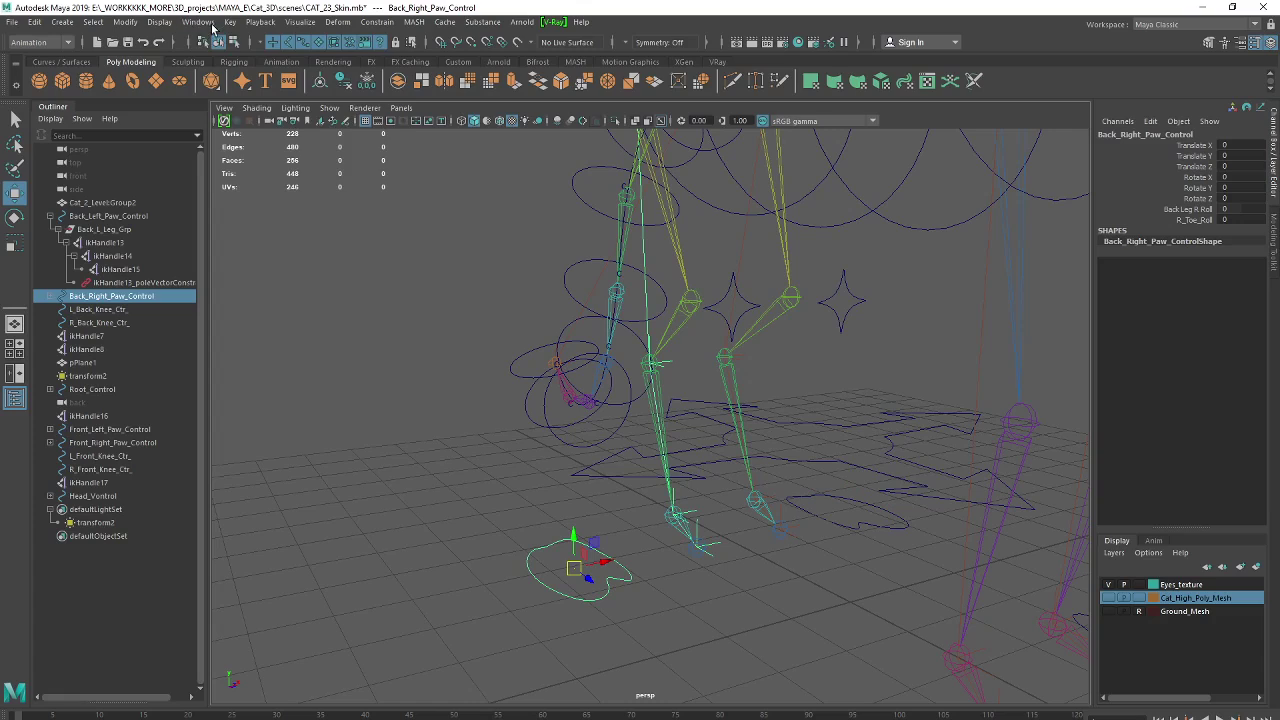
- Open the Set Driven Key window from the Key menu and move it aside
click(230, 22)
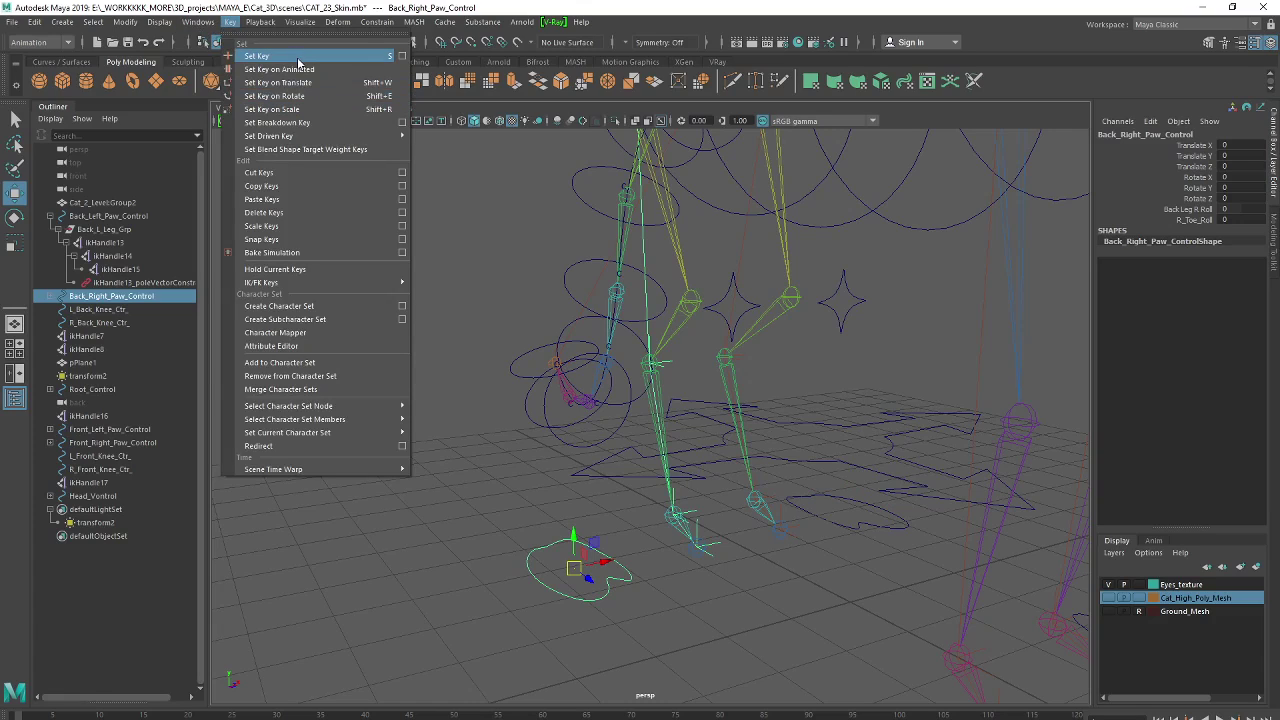
mouse_move(300, 135)
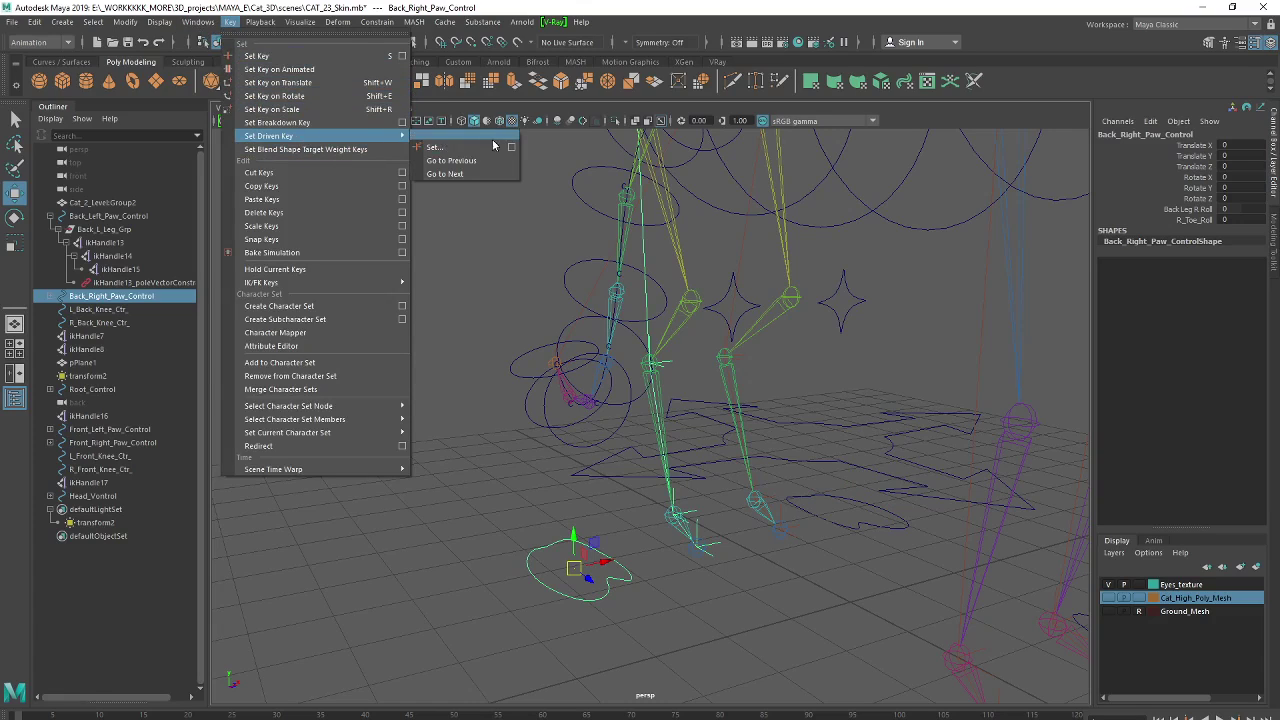
click(435, 147)
drag(425, 160, 930, 189)
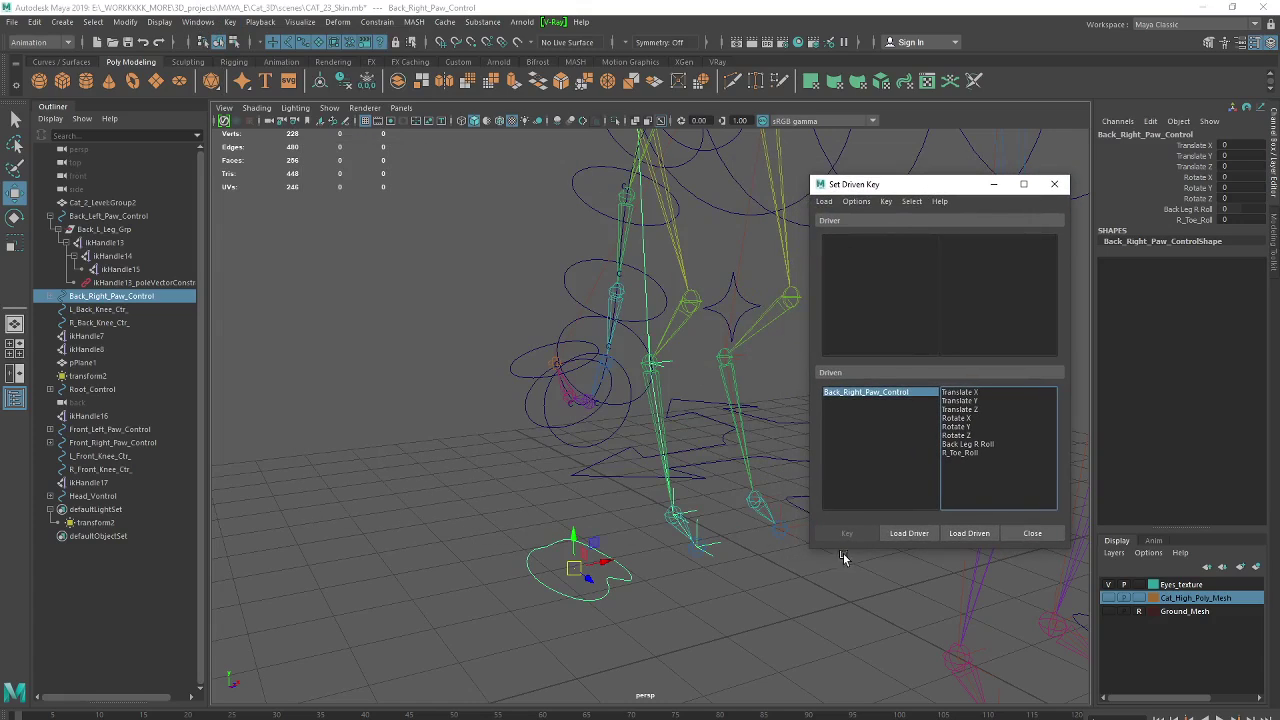
- Load Back_Right_Paw_Control as the driver and select the back right leg's ikHandle13
click(923, 535)
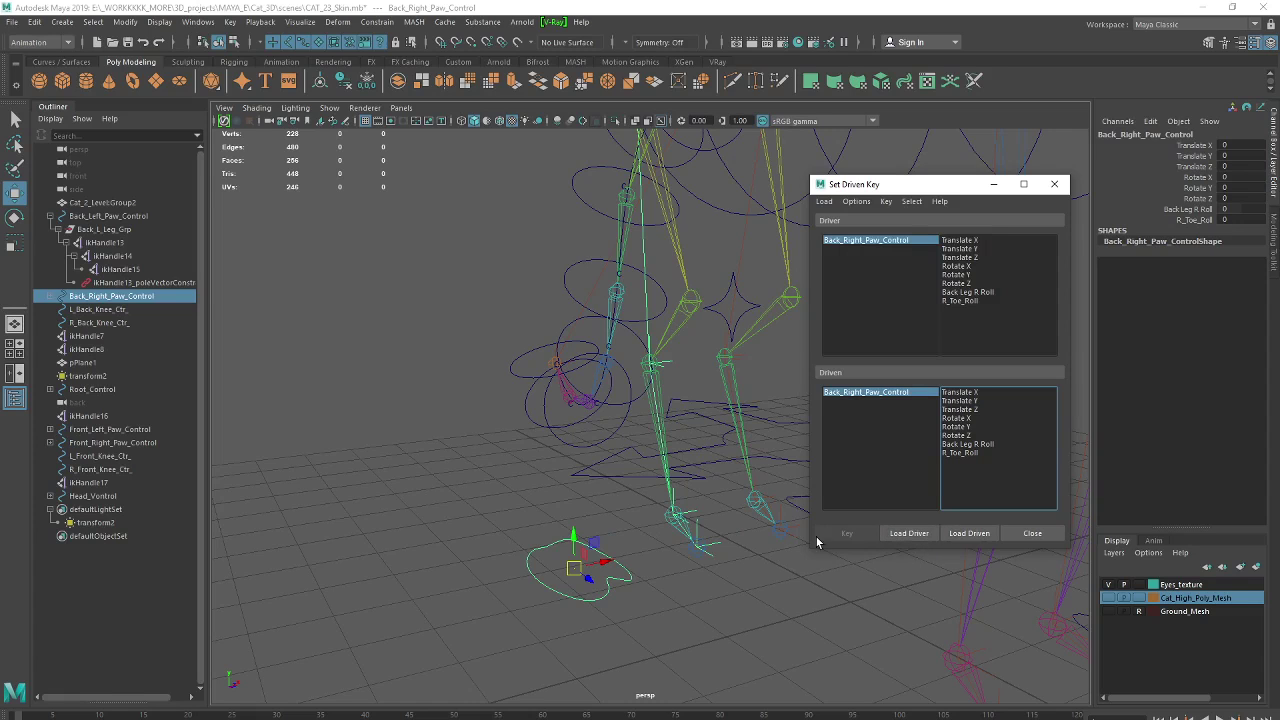
mouse_move(695, 585)
alt+mouse_down()
mouse_move(605, 585)
mouse_move(629, 571)
mouse_move(624, 557)
alt+mouse_up()
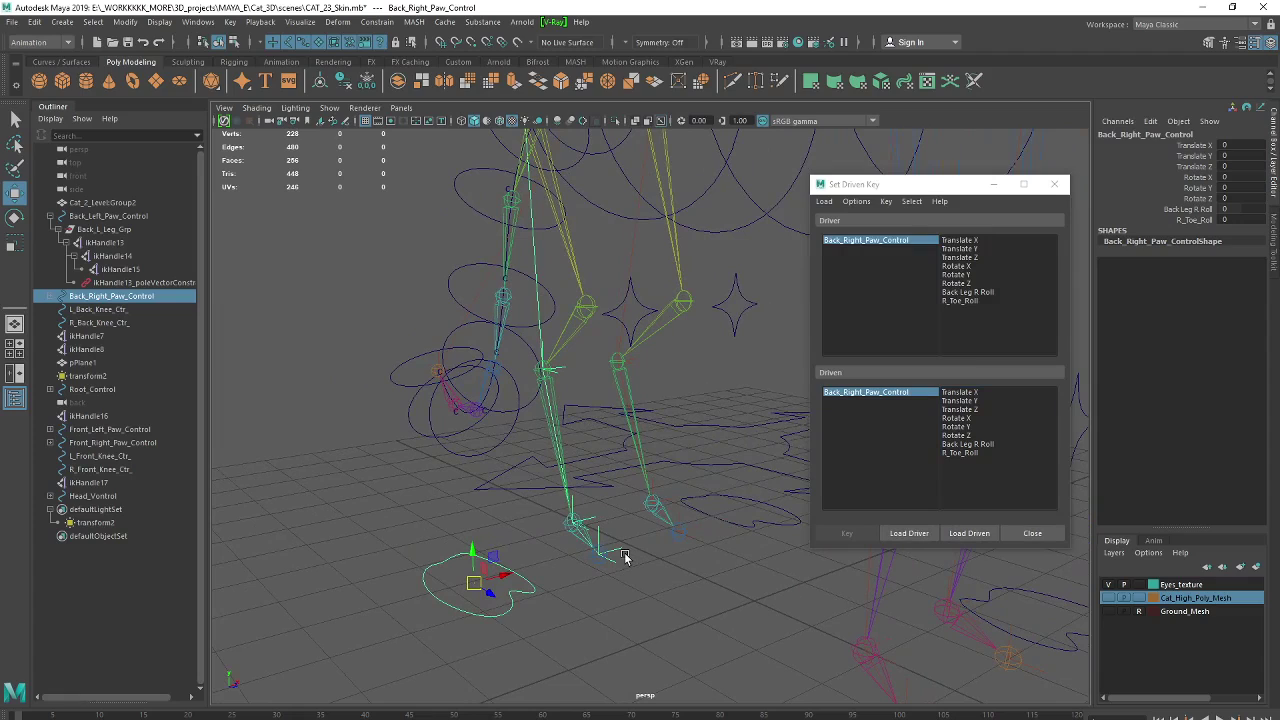
click(565, 371)
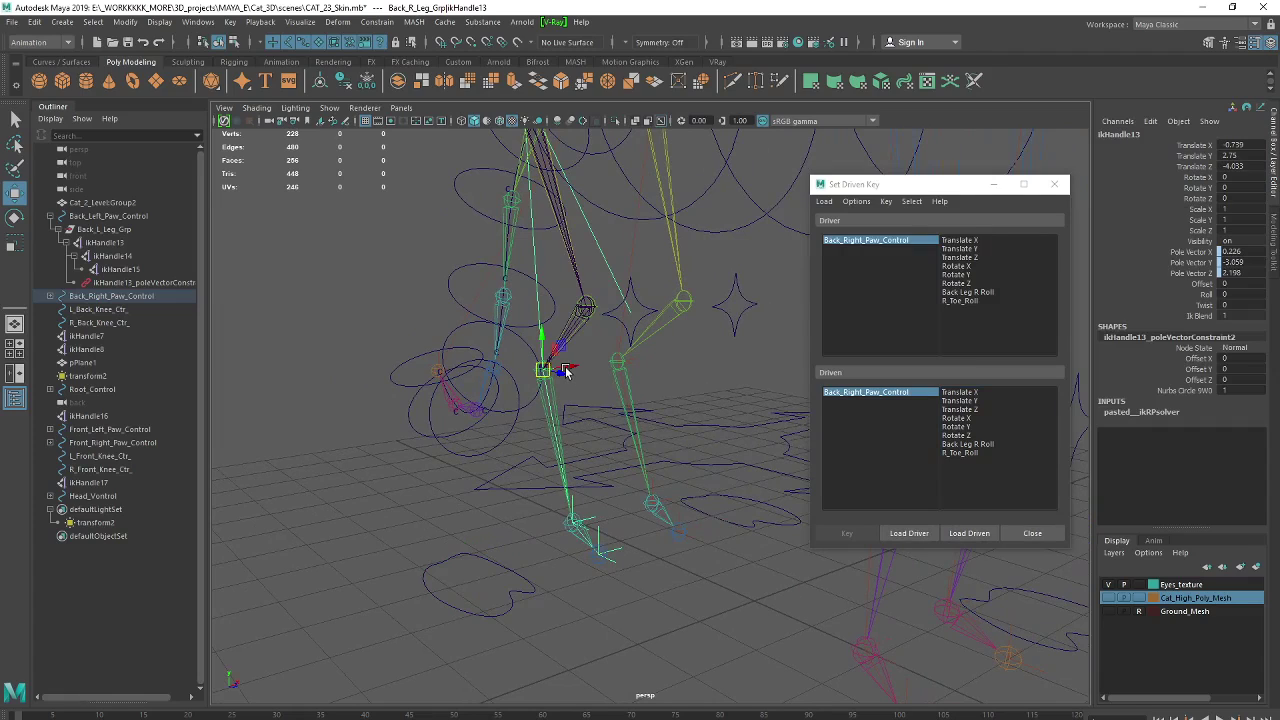
mouse_move(622, 432)
alt+mouse_down()
mouse_move(586, 437)
mouse_move(584, 455)
mouse_move(571, 443)
mouse_move(614, 443)
mouse_move(580, 430)
mouse_move(616, 466)
mouse_move(666, 455)
alt+mouse_up()
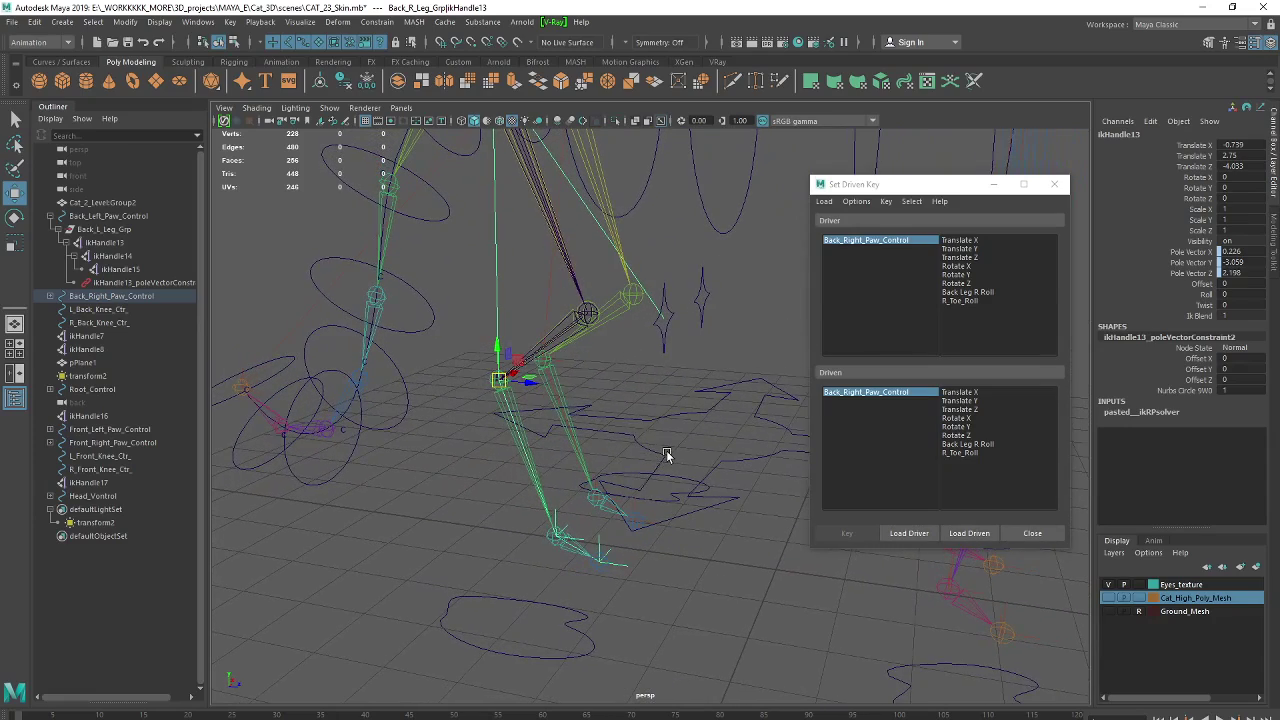
- Load ikHandle13 as driven, pairing its Rotate X with the paw's R_Toe_Roll
click(970, 535)
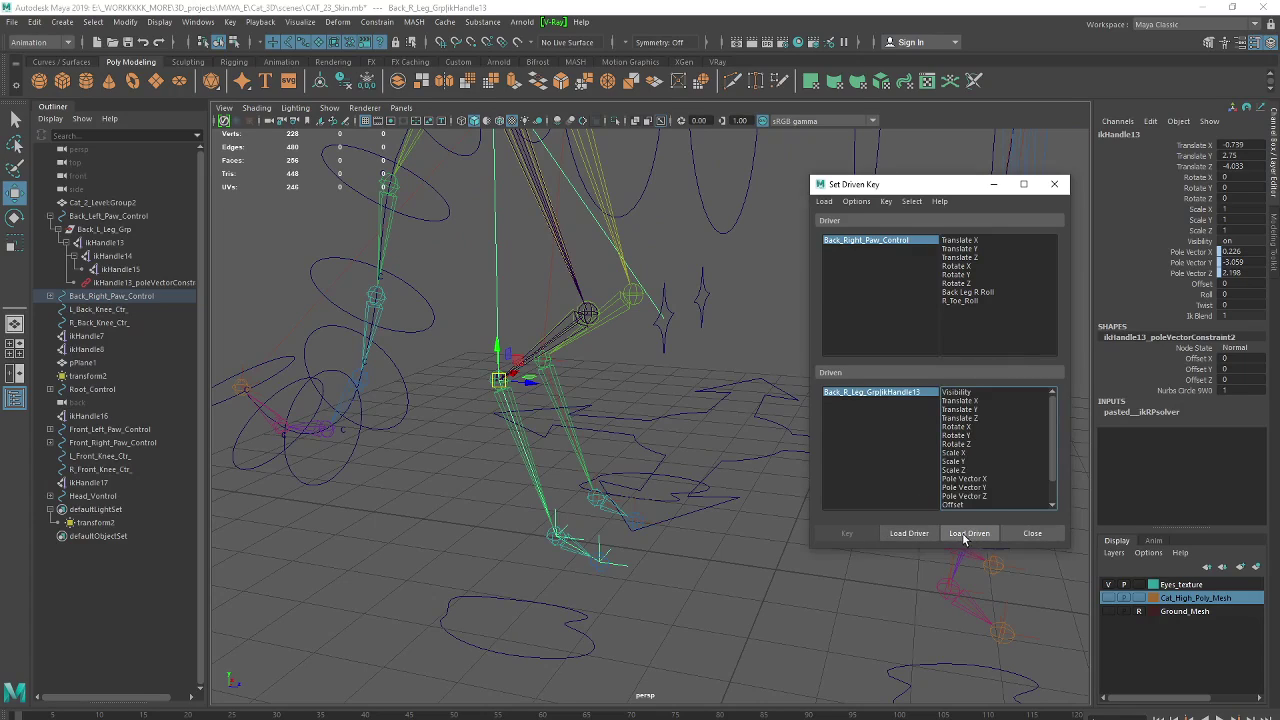
click(955, 427)
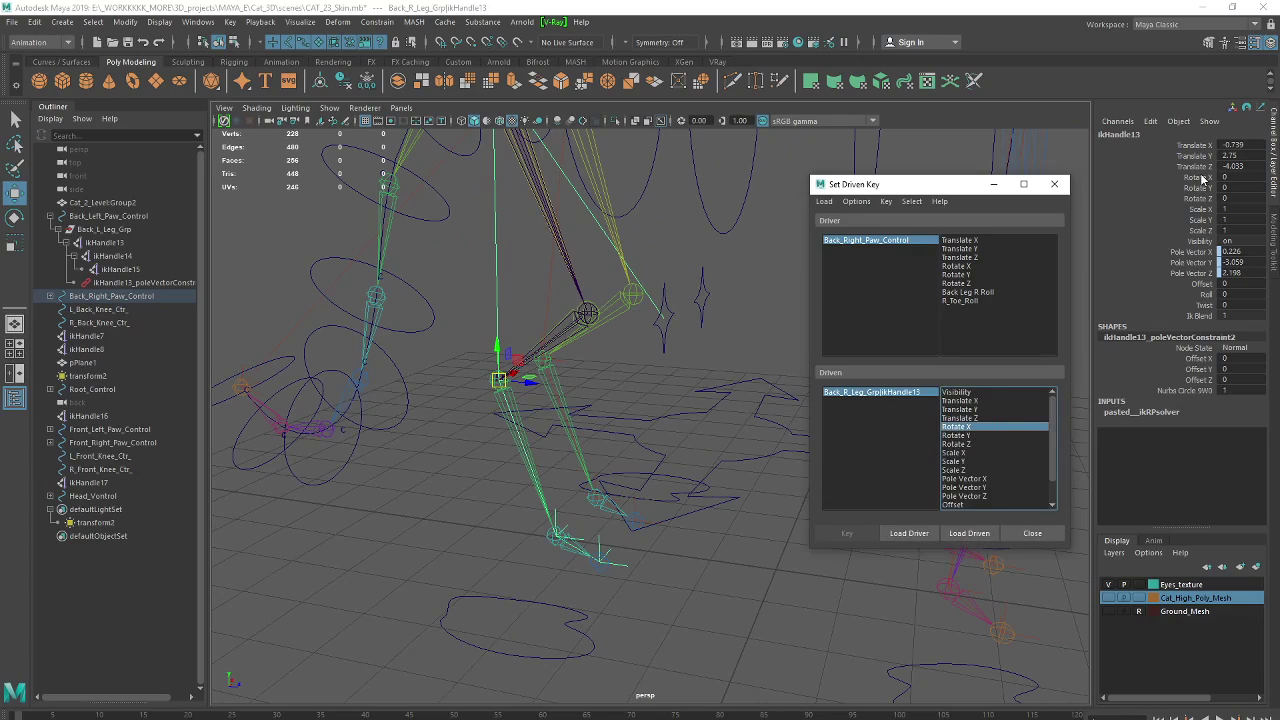
drag(952, 190, 870, 166)
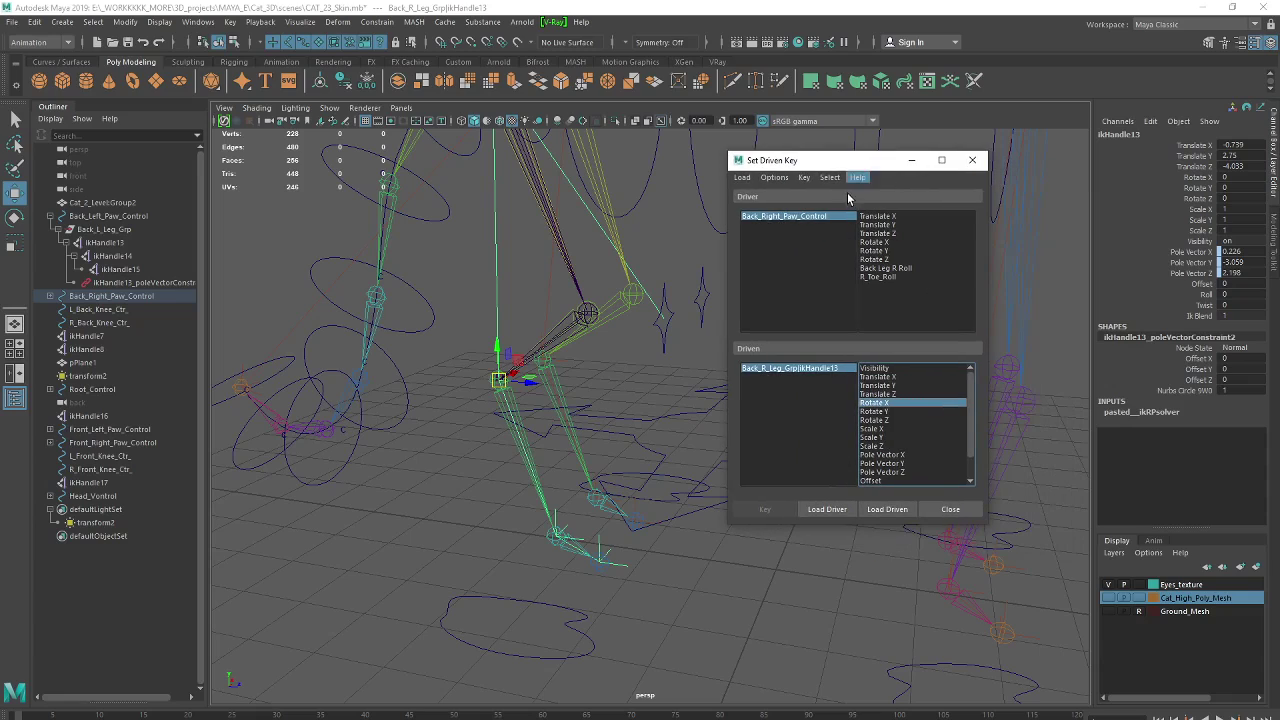
click(875, 277)
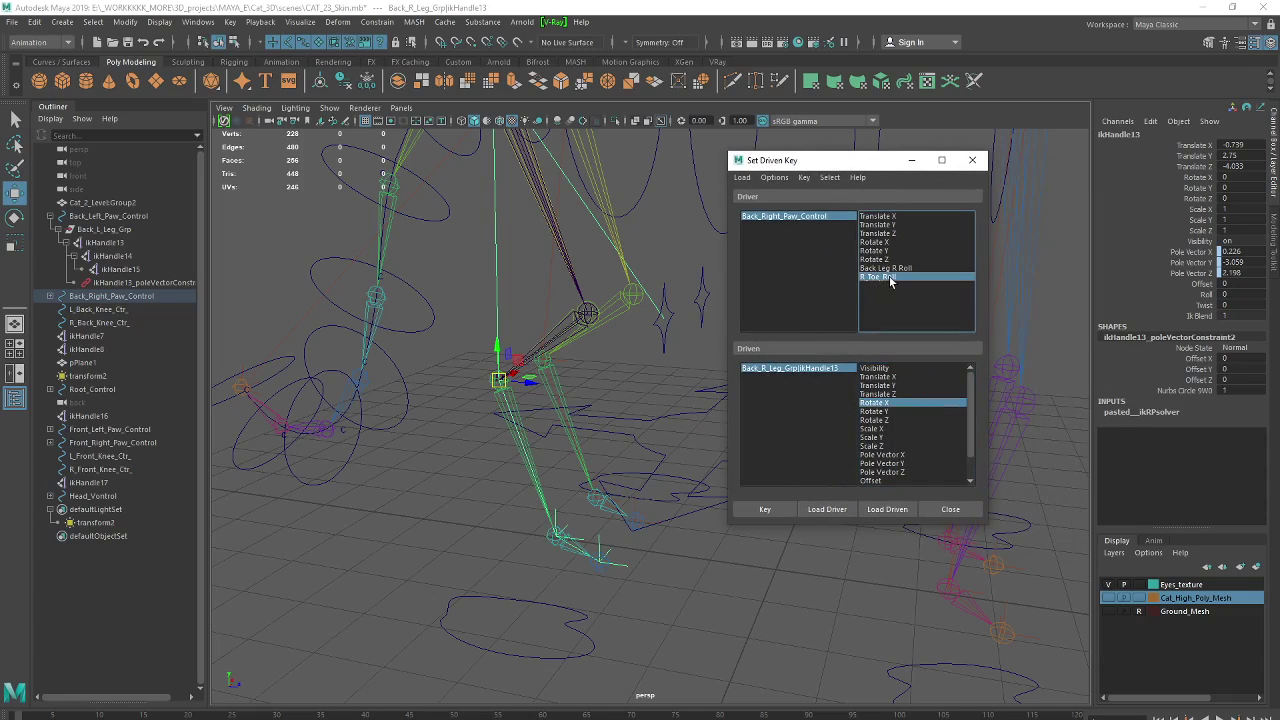
- Key the current pose, then set the paw's Back Leg R Roll to -10
click(771, 510)
click(558, 608)
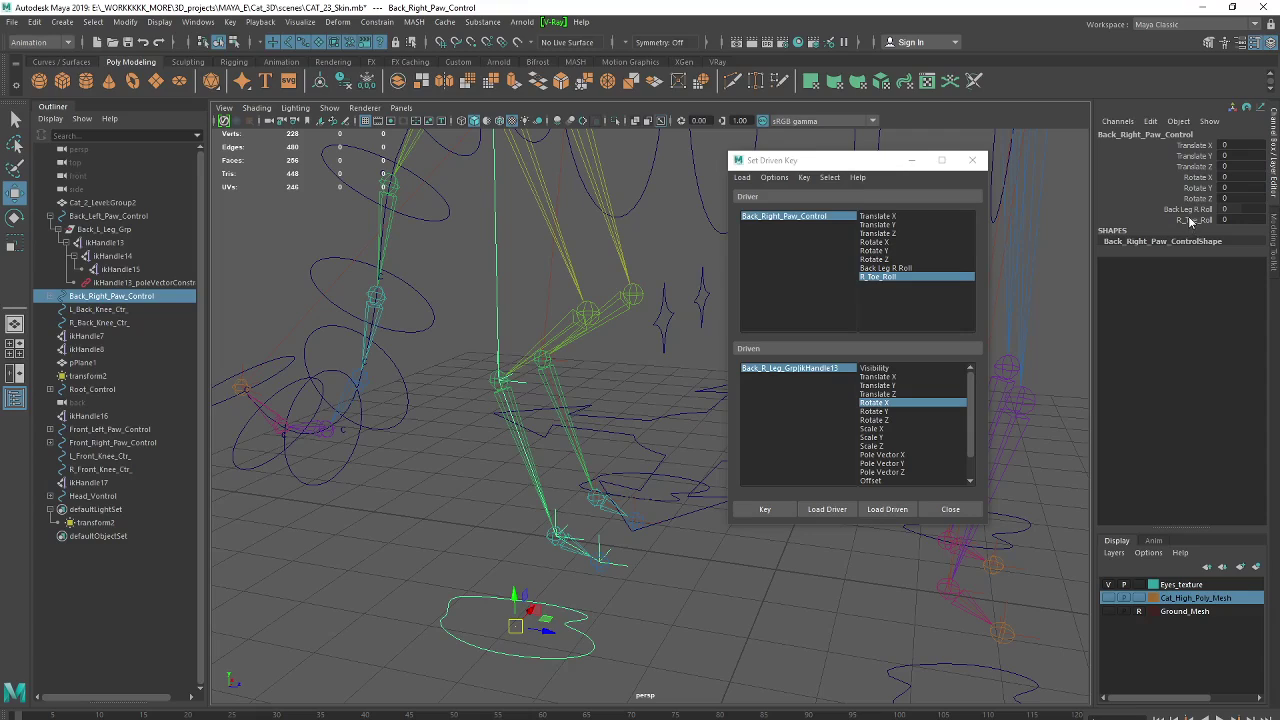
click(1190, 210)
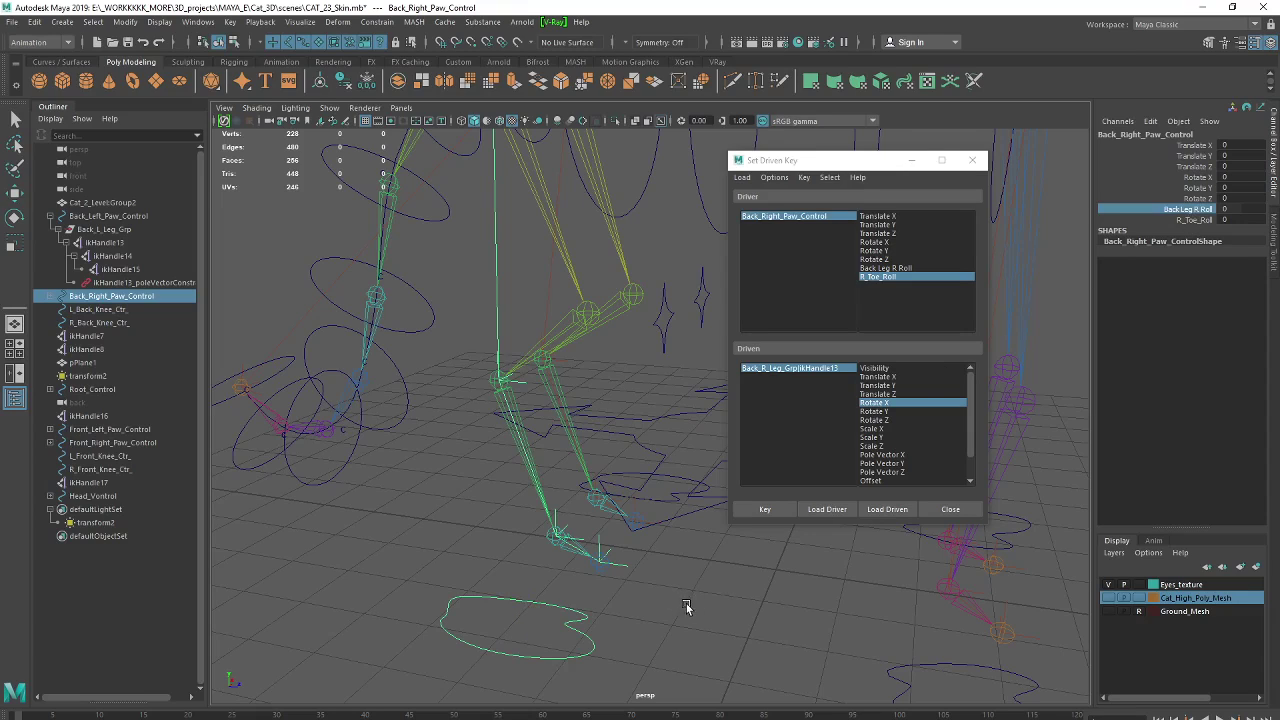
middle_drag(736, 604, 681, 611)
- Rotate ikHandle13 around X, then return its Rotate X value to 0
alt+drag(580, 457, 541, 378)
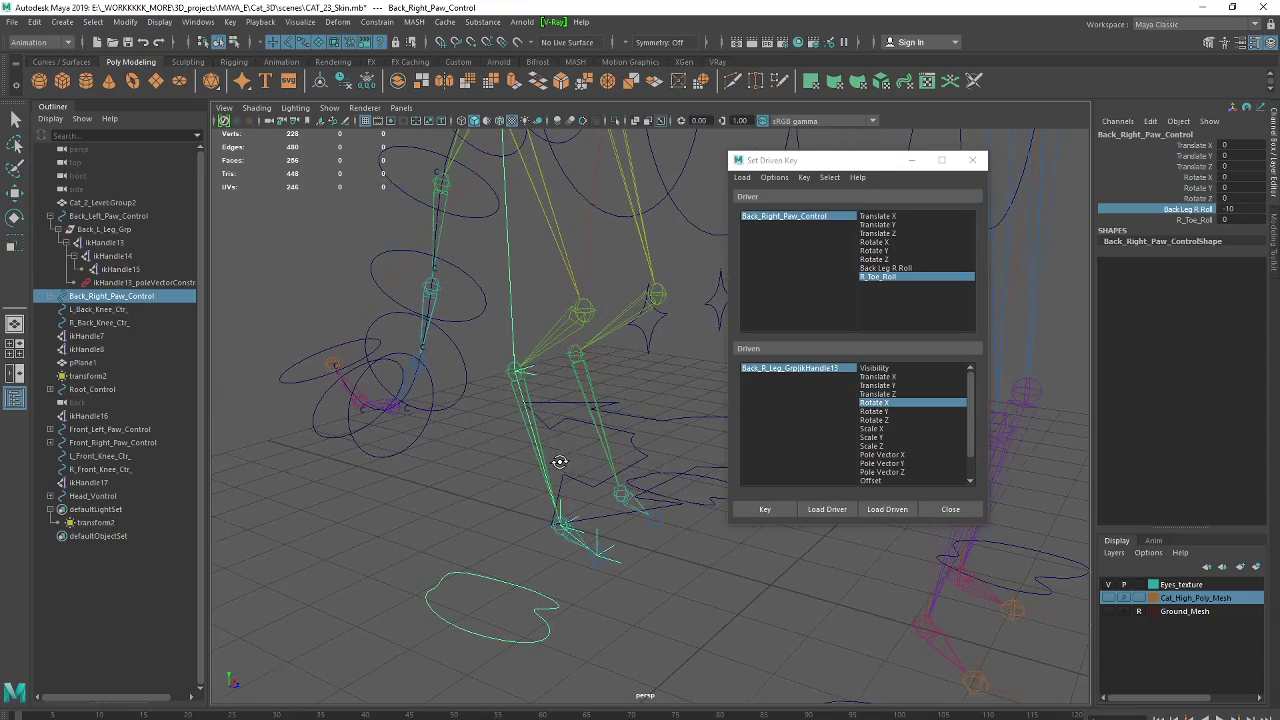
click(531, 367)
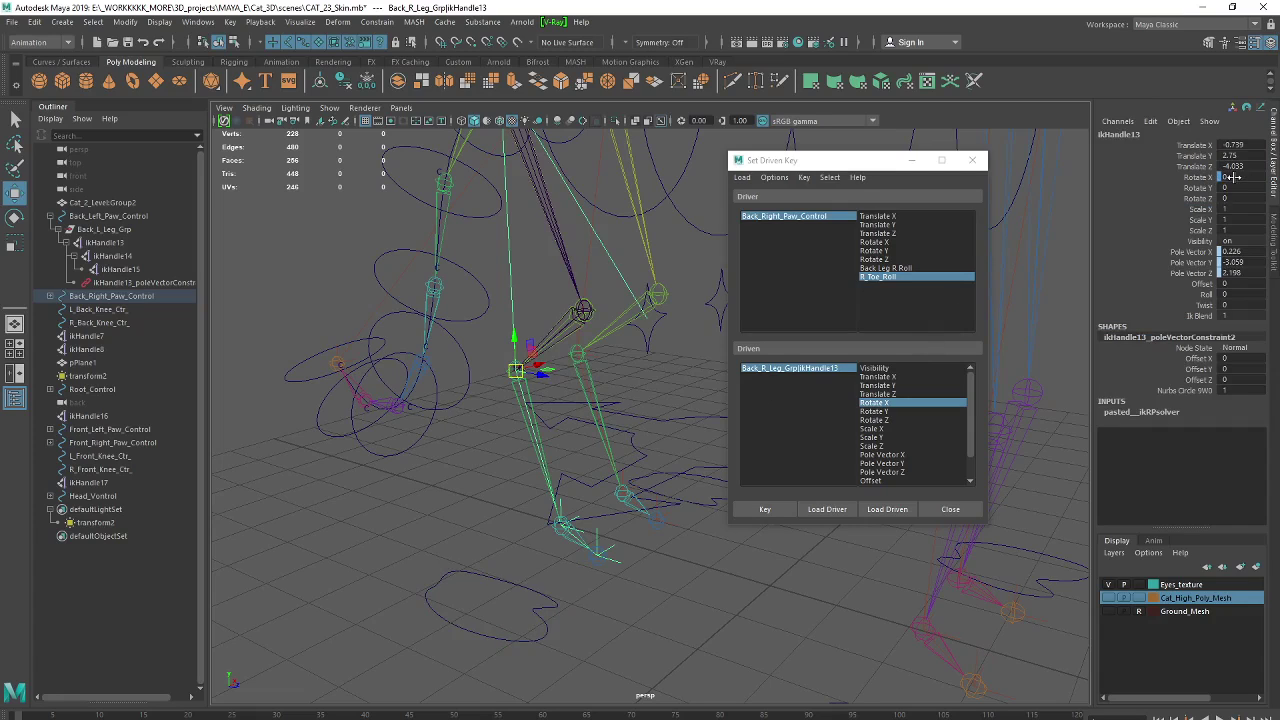
middle_drag(553, 443, 584, 443)
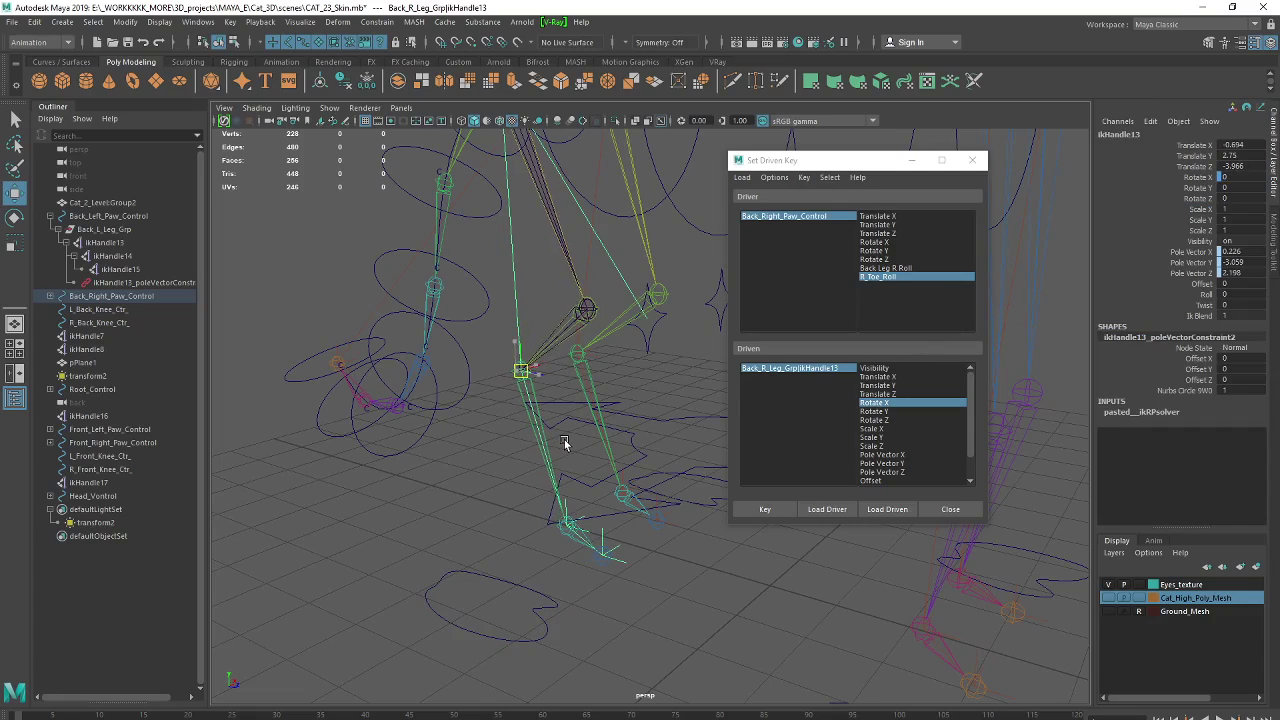
mouse_move(582, 438)
alt+mouse_down()
mouse_move(536, 429)
mouse_move(618, 352)
mouse_move(614, 393)
alt+mouse_up()
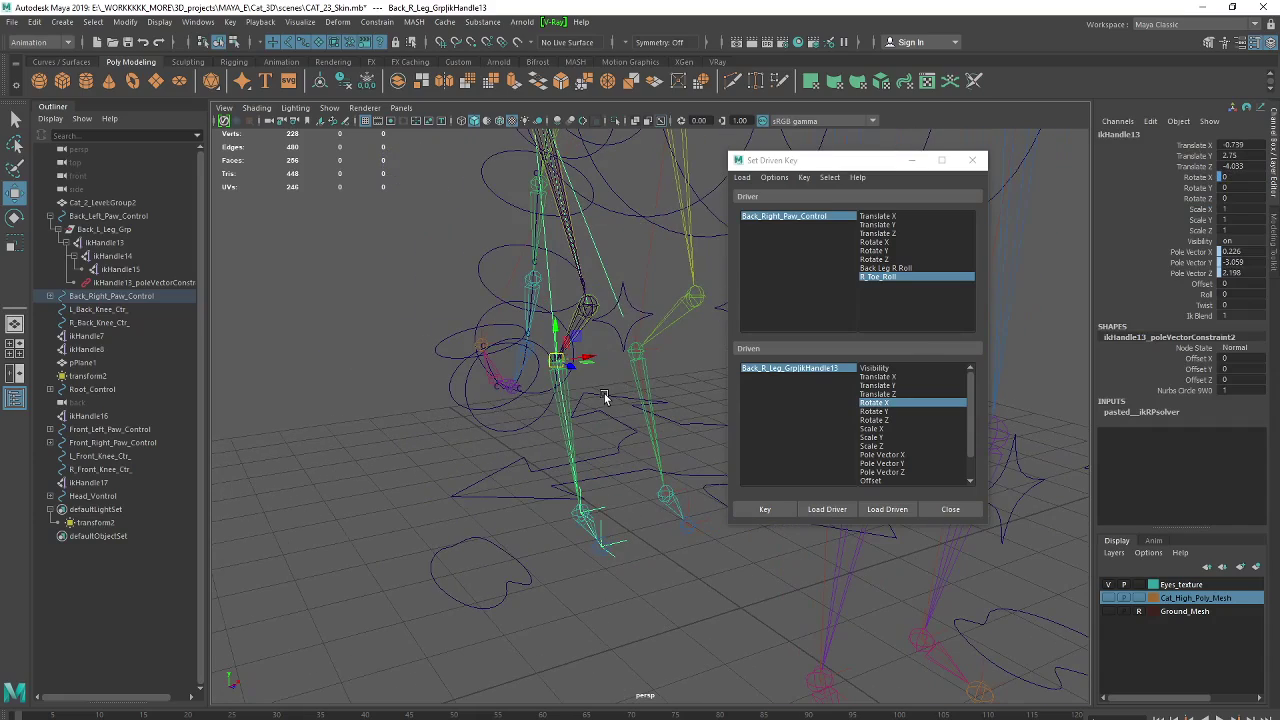
key(e)
click(1200, 178)
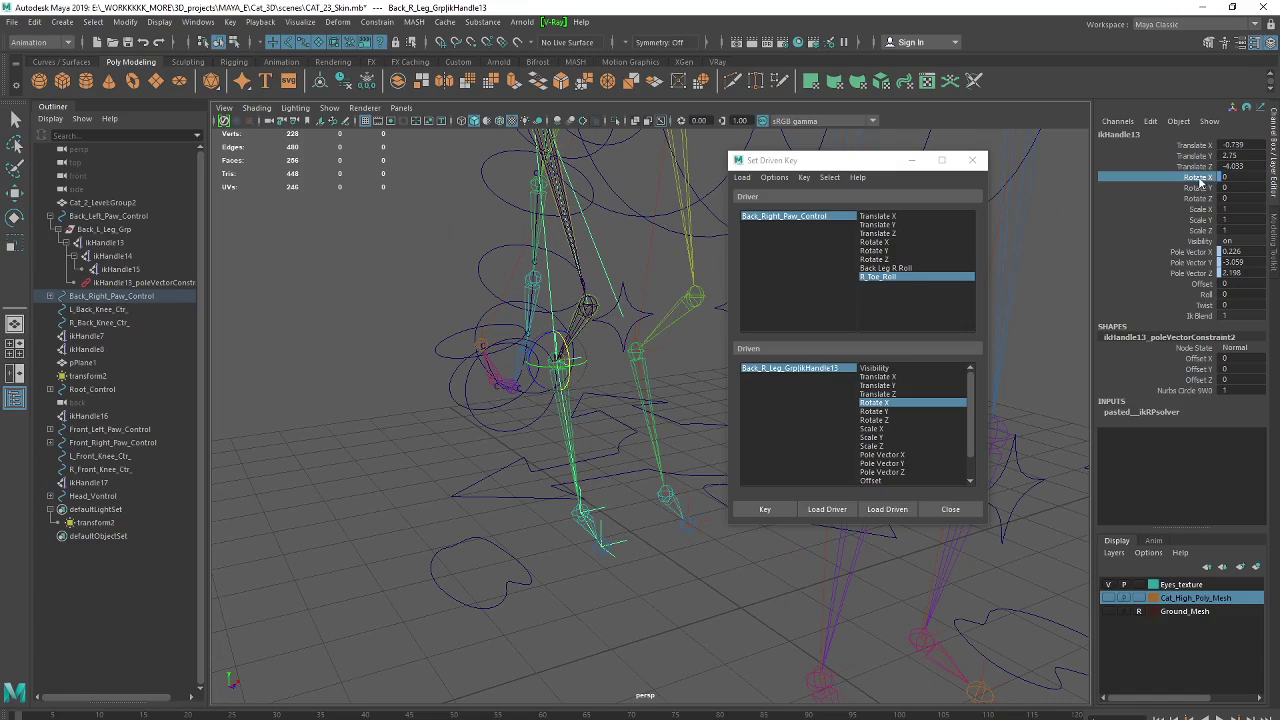
mouse_move(736, 400)
middle_down()
mouse_move(697, 414)
mouse_move(717, 409)
middle_up()
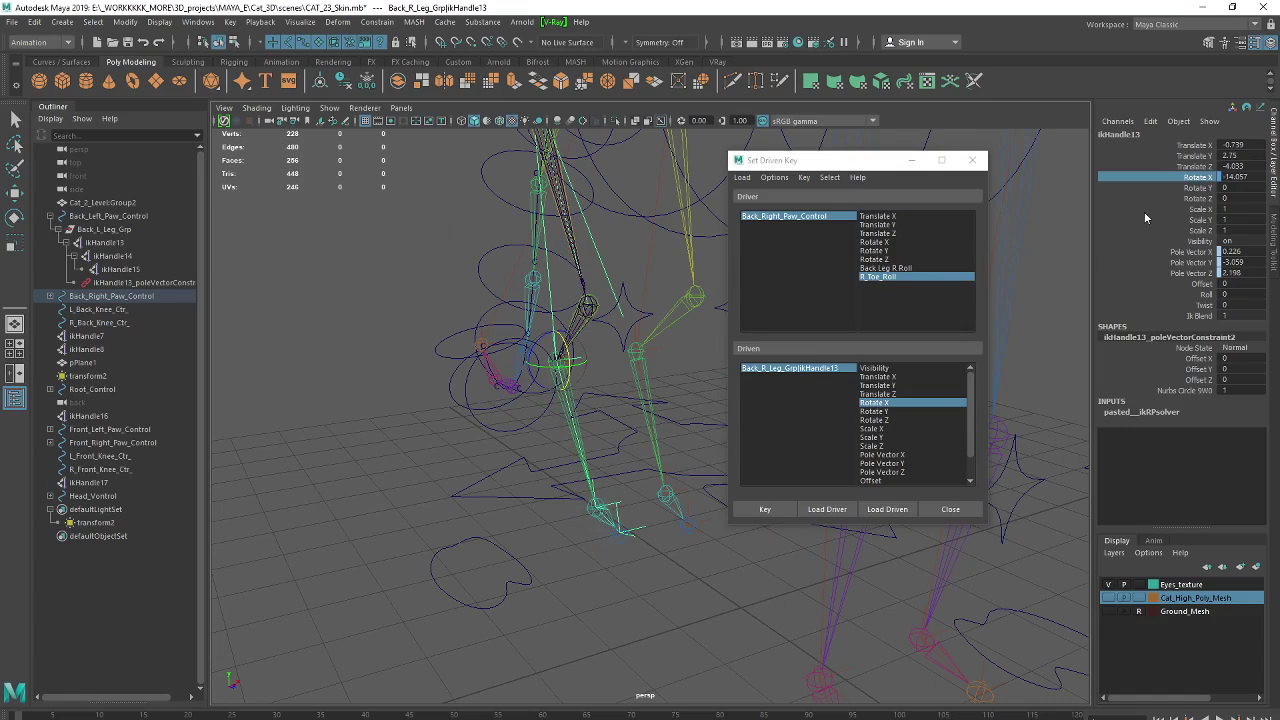
double_click(1240, 177)
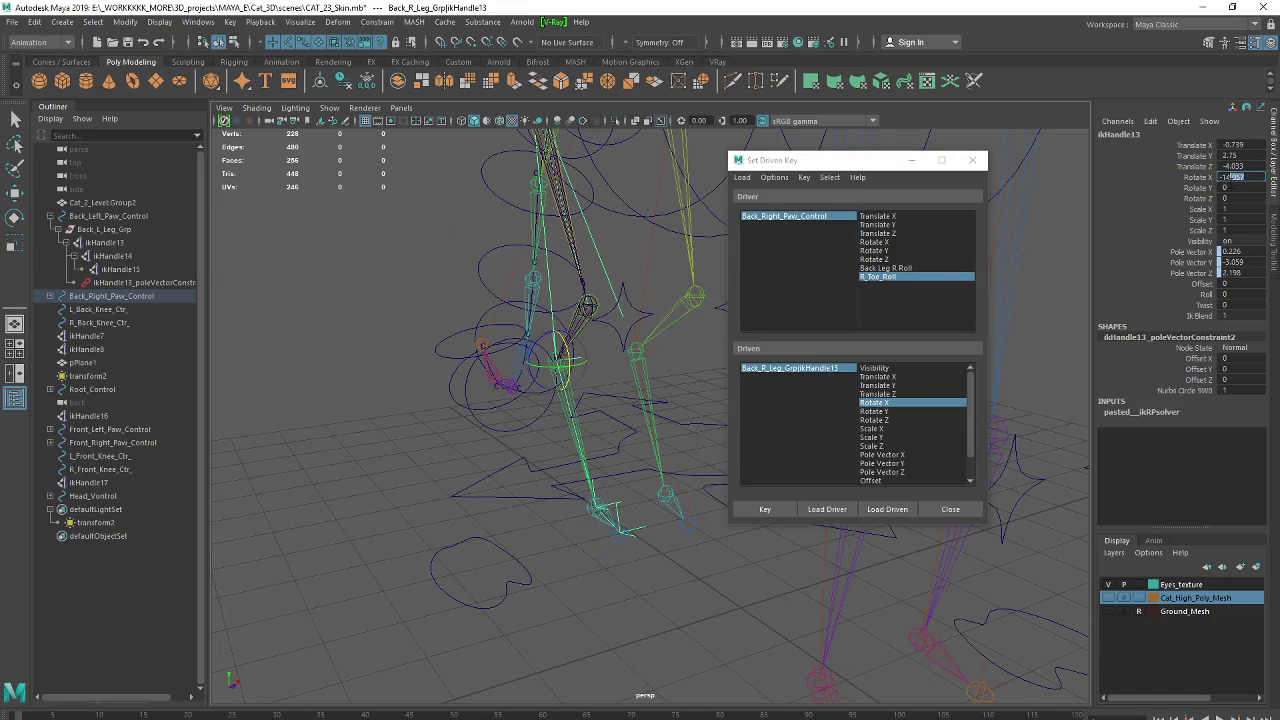
text(-10)
text(-15)
key(Return)
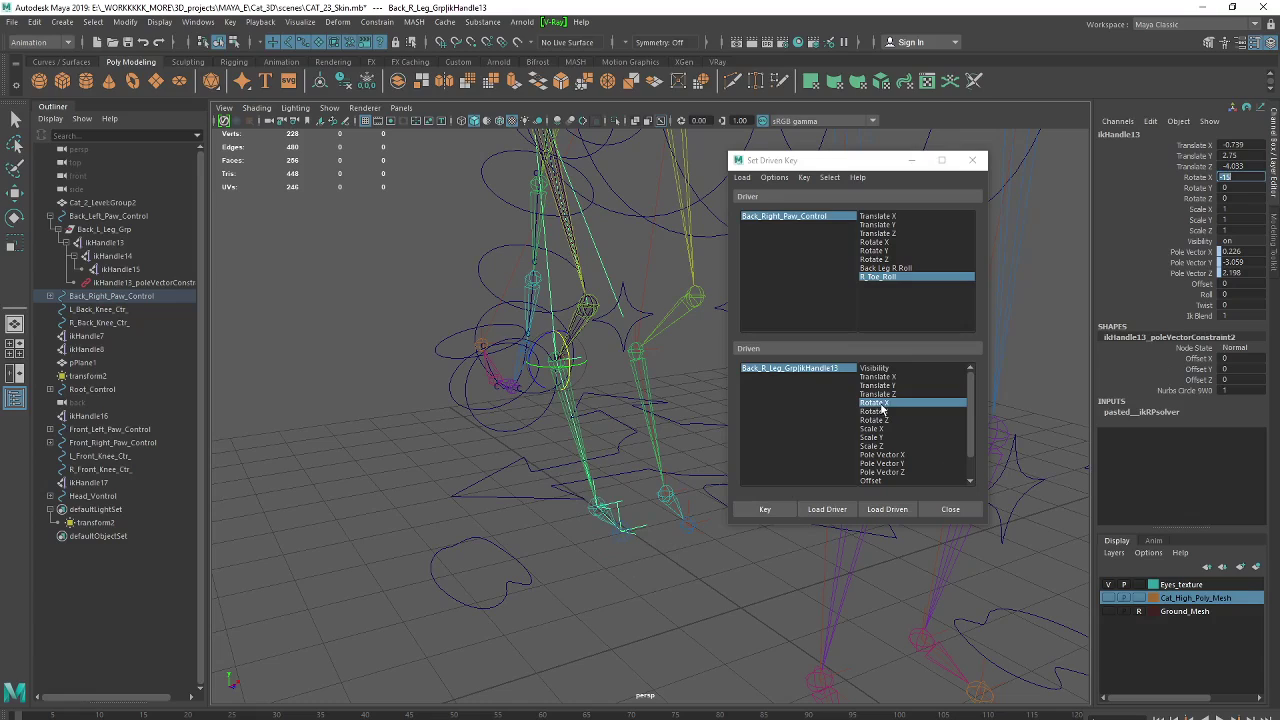
click(522, 591)
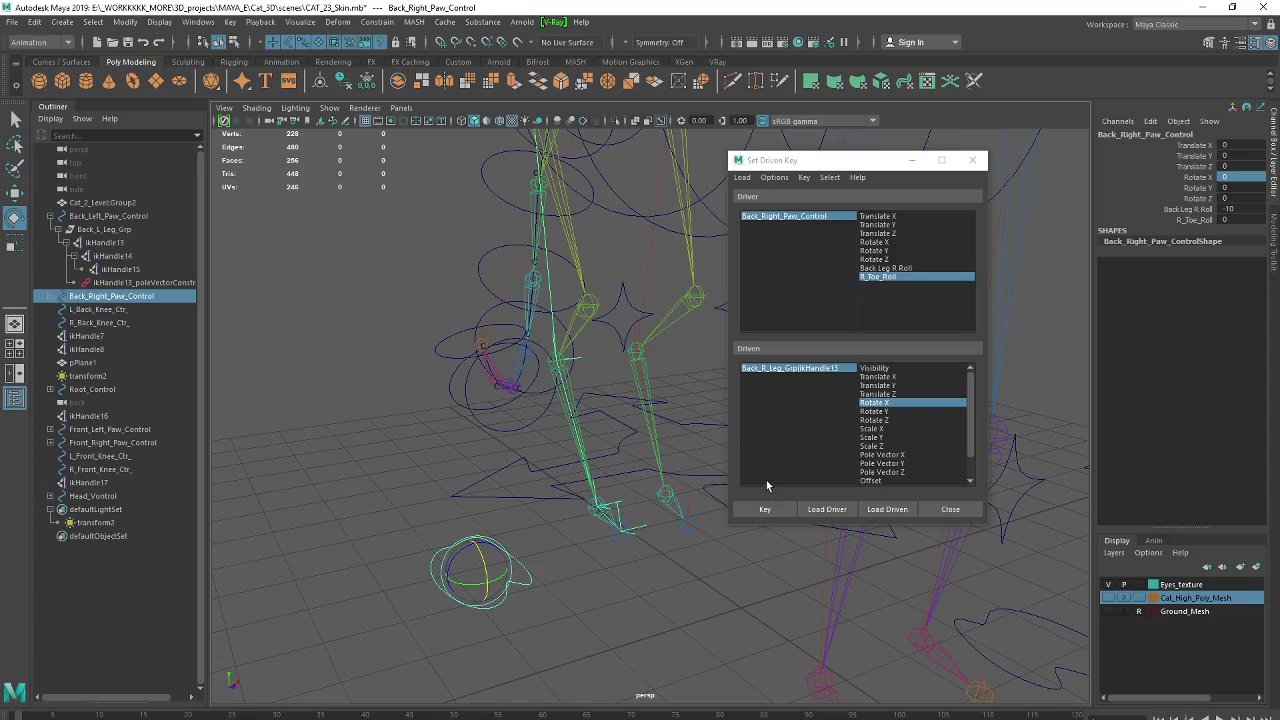
- Record a driven key, then raise the paw's Back Leg R Roll to 10
click(765, 510)
click(765, 509)
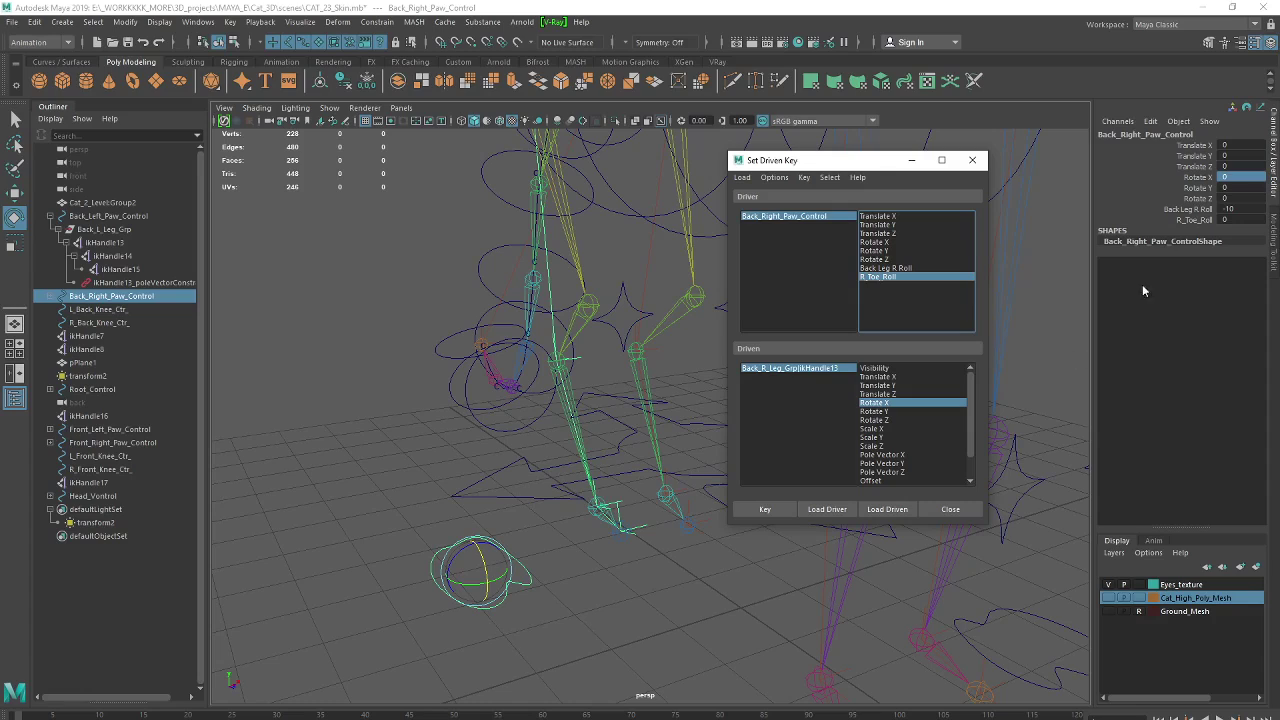
click(1193, 220)
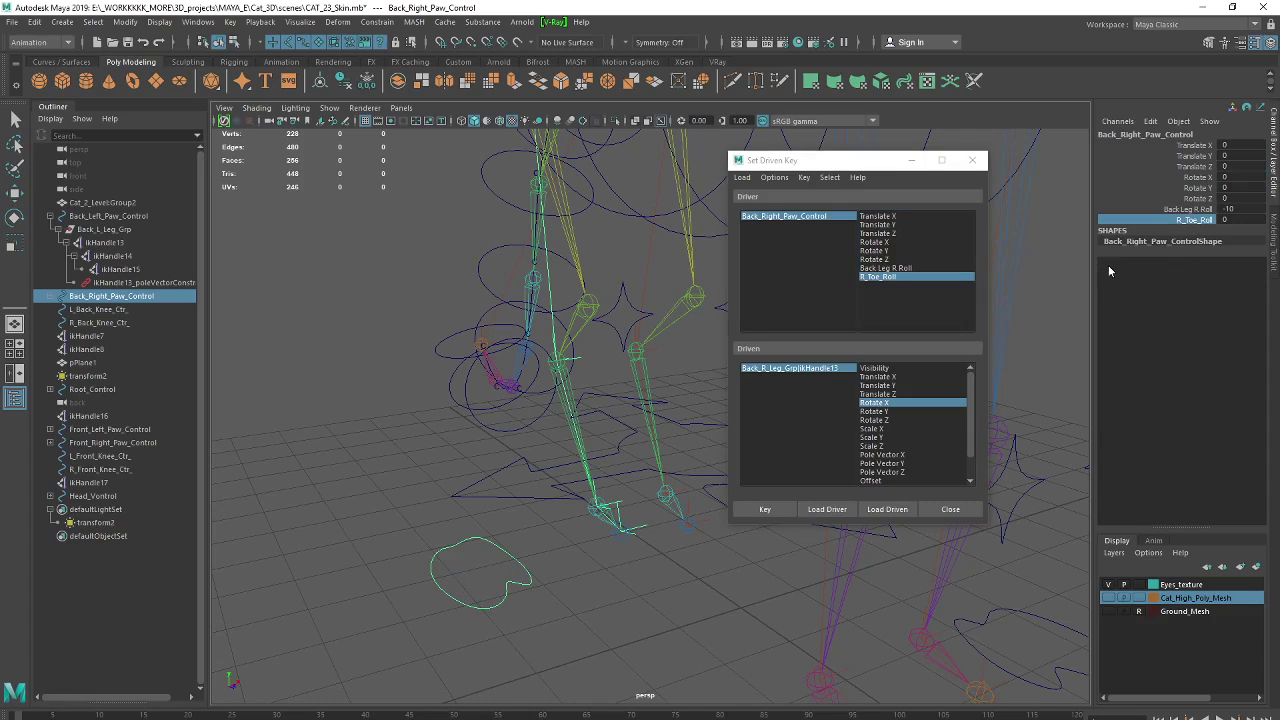
click(1185, 210)
middle_drag(490, 490, 585, 487)
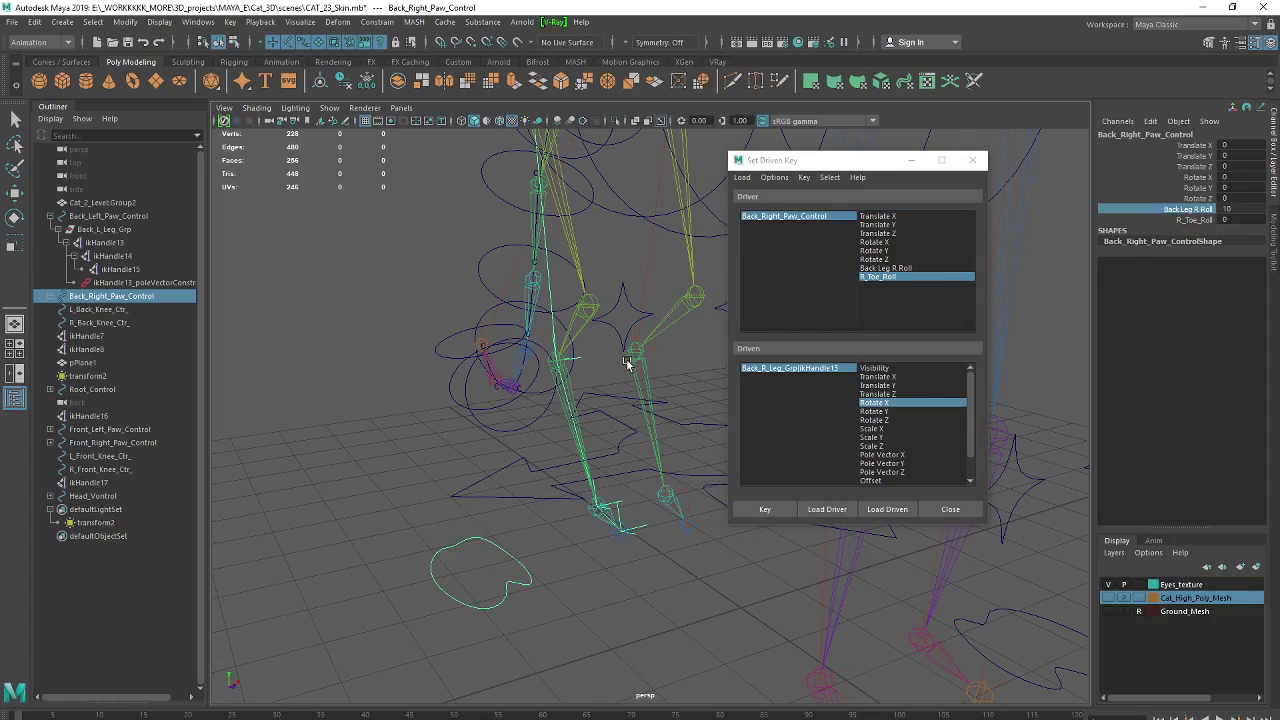
- Set ikHandle13's Rotate X to 50 and record it as a driven key
click(578, 362)
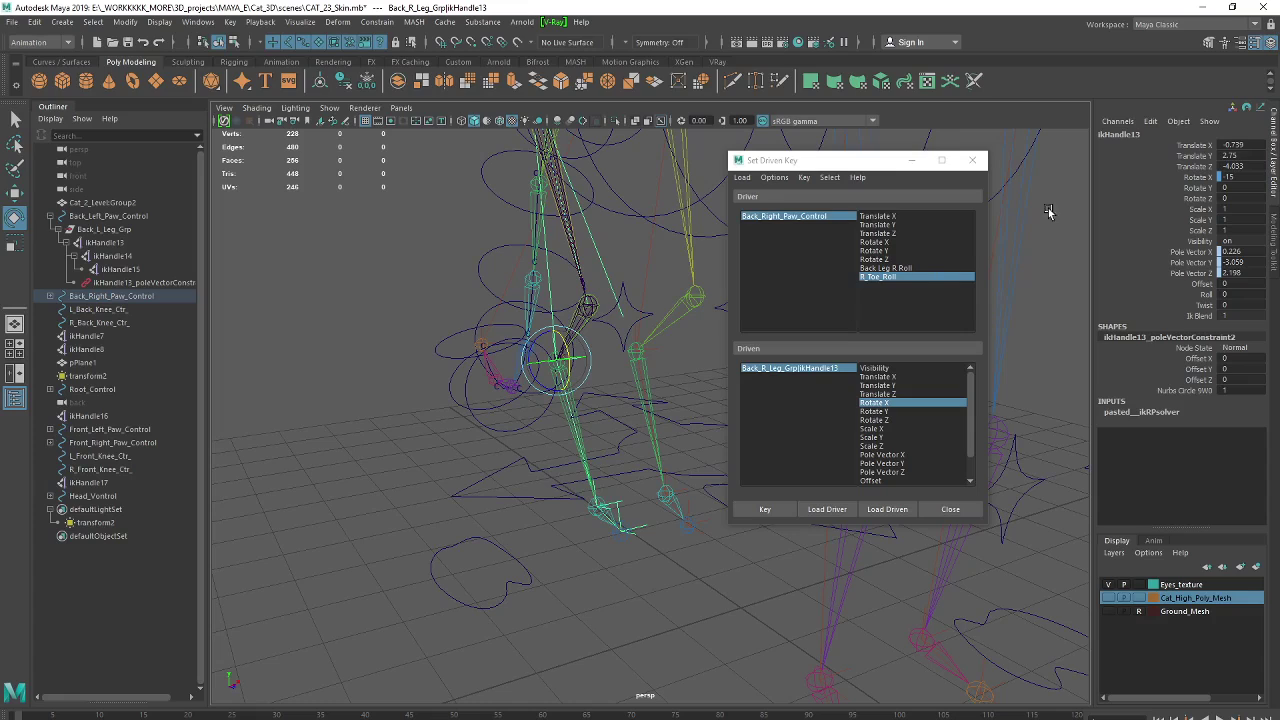
double_click(1226, 177)
text(0)
key(Return)
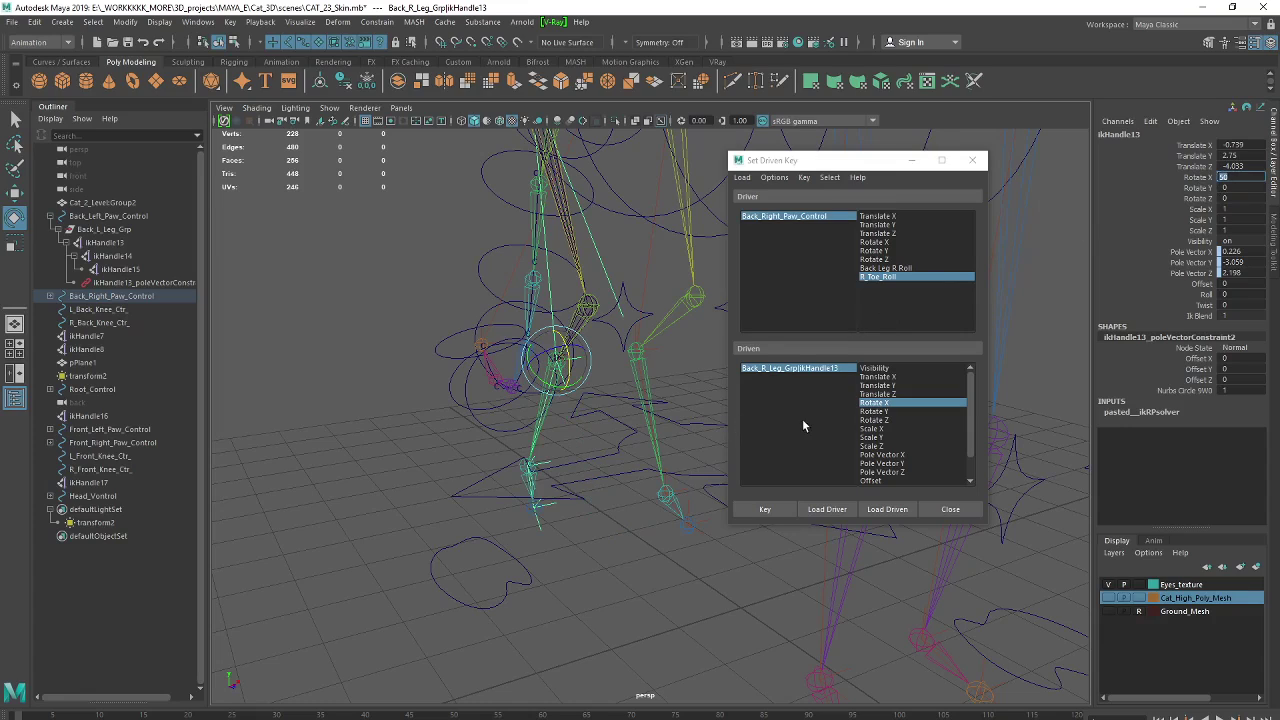
click(767, 510)
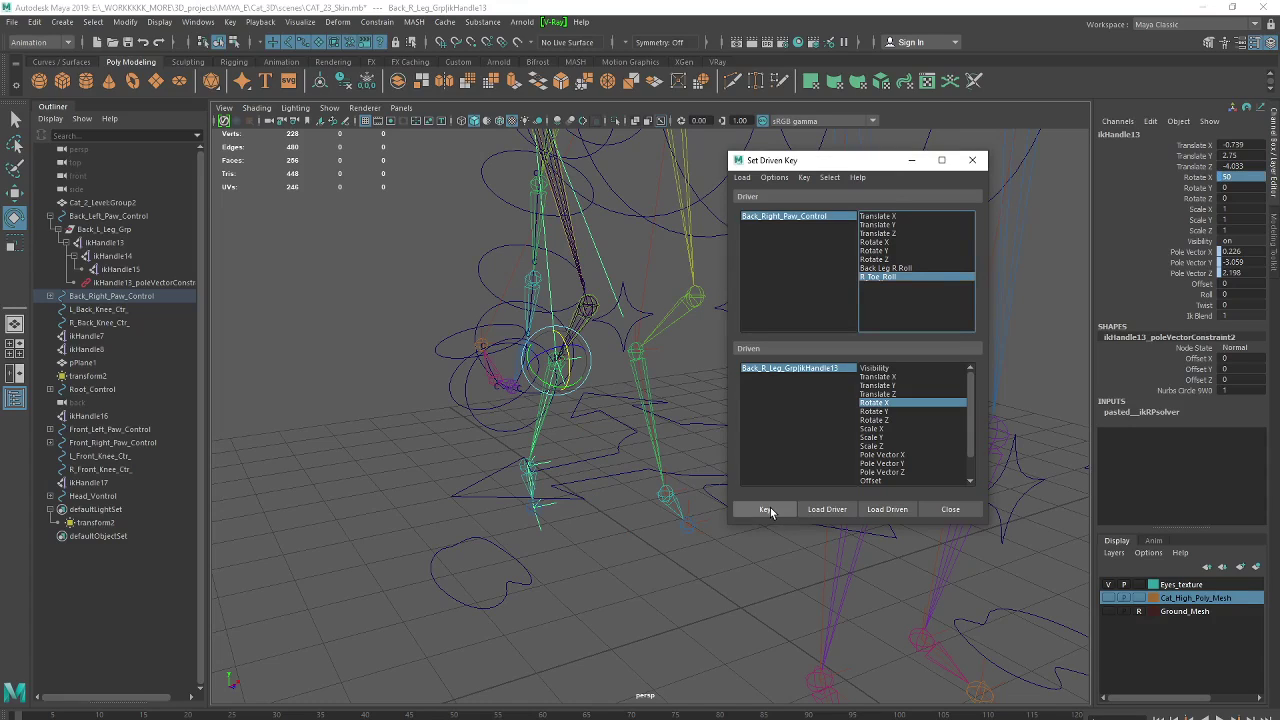
click(528, 572)
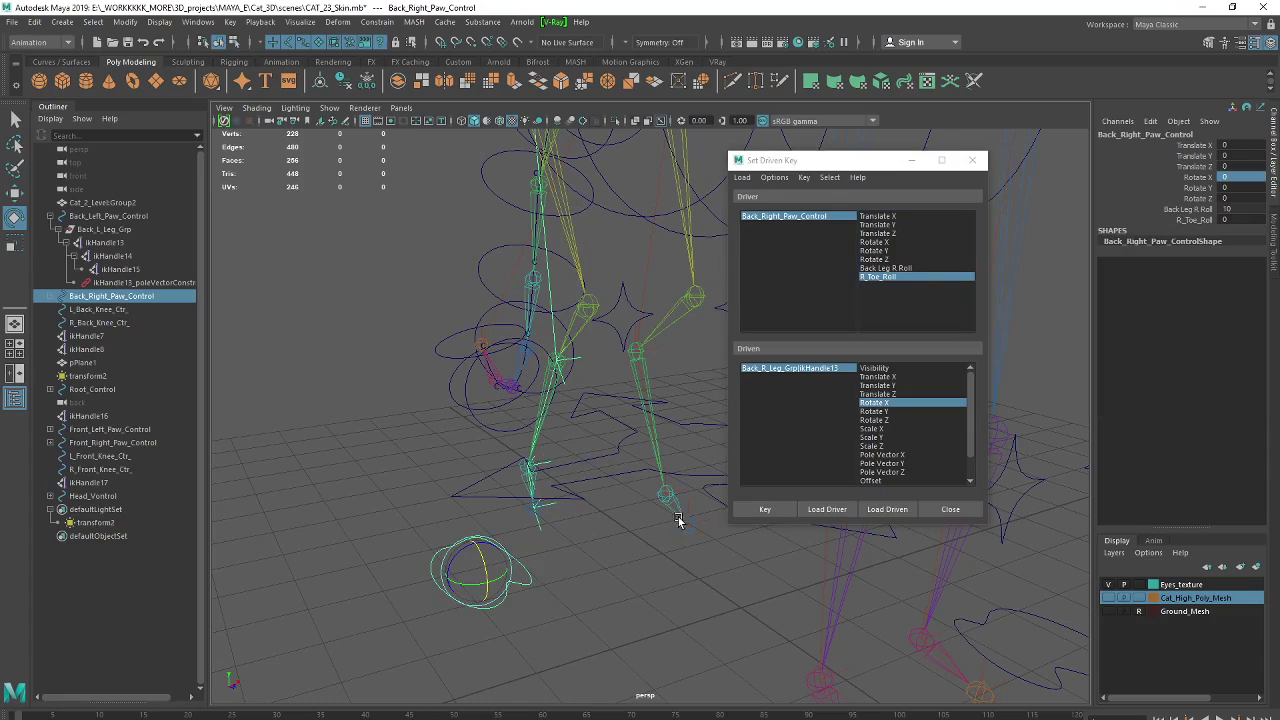
- Scrub the paw's Back Leg R Roll, watching ikHandle13 swing the right back leg
click(1193, 210)
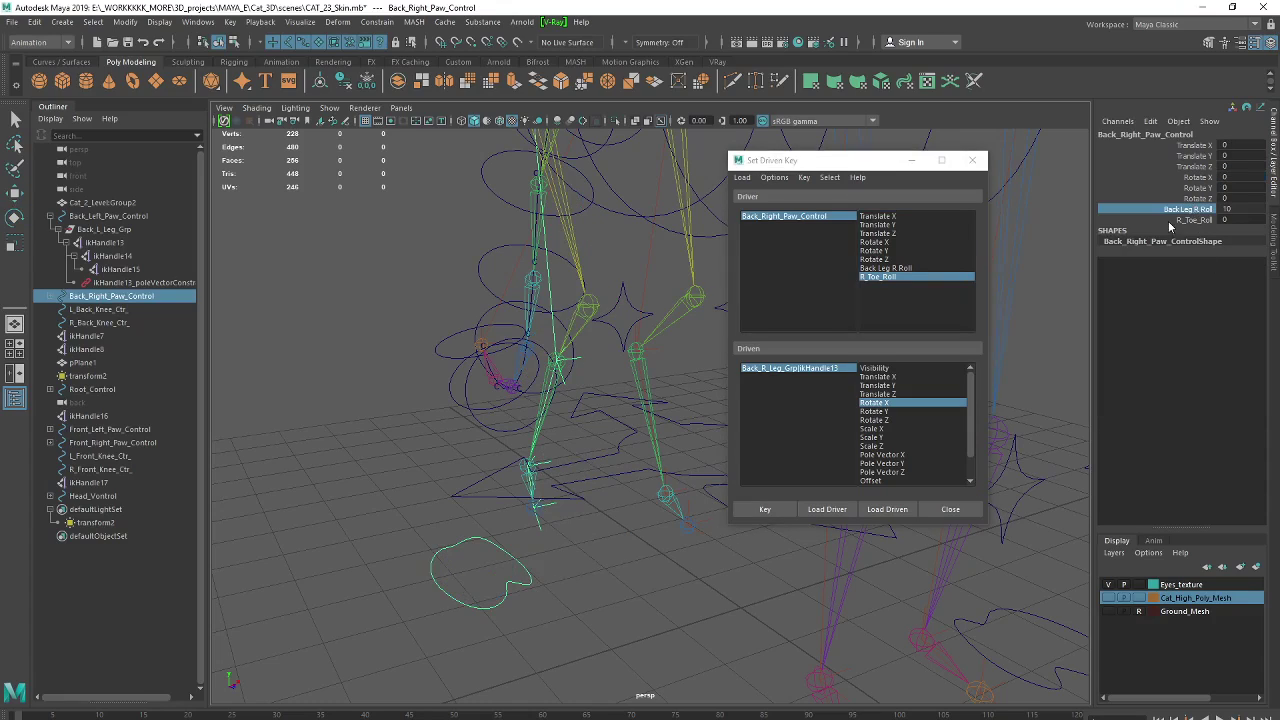
mouse_move(491, 497)
middle_down()
mouse_move(412, 497)
mouse_move(540, 501)
mouse_move(345, 503)
middle_up()
mouse_move(730, 536)
middle_down()
mouse_move(498, 536)
mouse_move(681, 531)
mouse_move(647, 537)
middle_up()
mouse_move(648, 538)
alt+mouse_down()
mouse_move(494, 526)
mouse_move(620, 520)
mouse_move(486, 517)
mouse_move(523, 531)
mouse_move(677, 494)
mouse_move(538, 444)
alt+mouse_up()
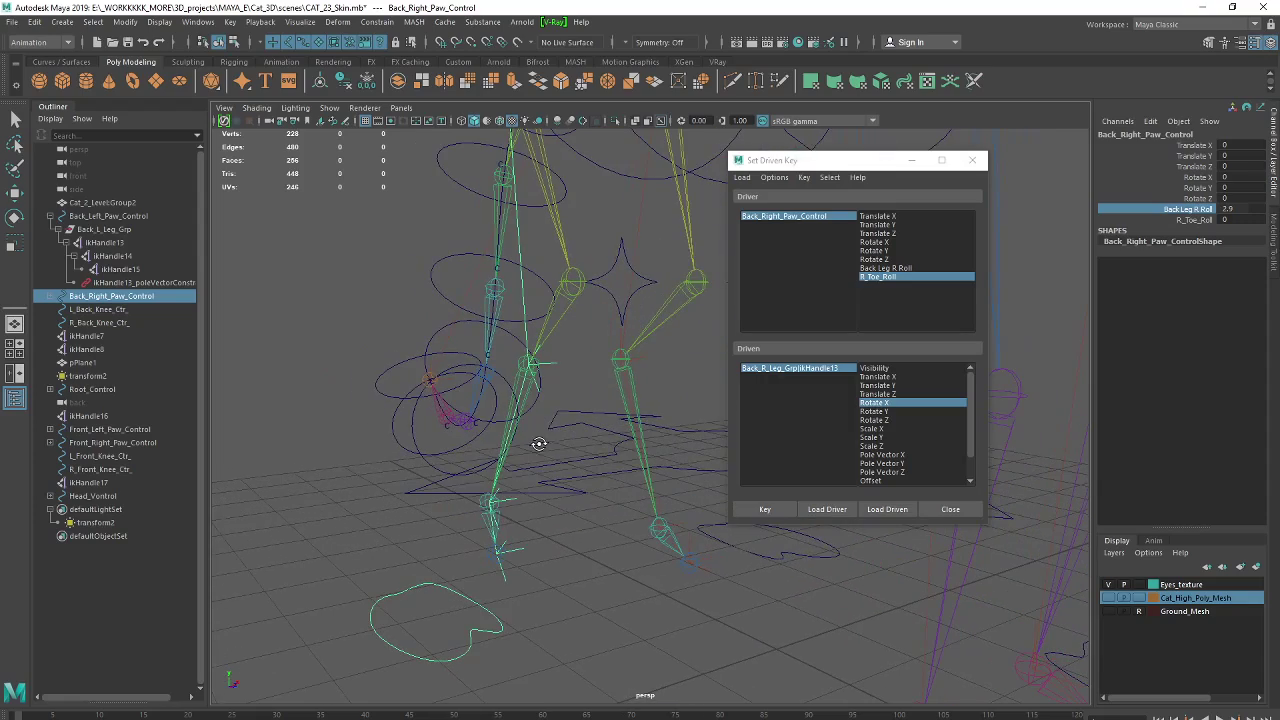
click(549, 358)
alt+drag(626, 442, 574, 514)
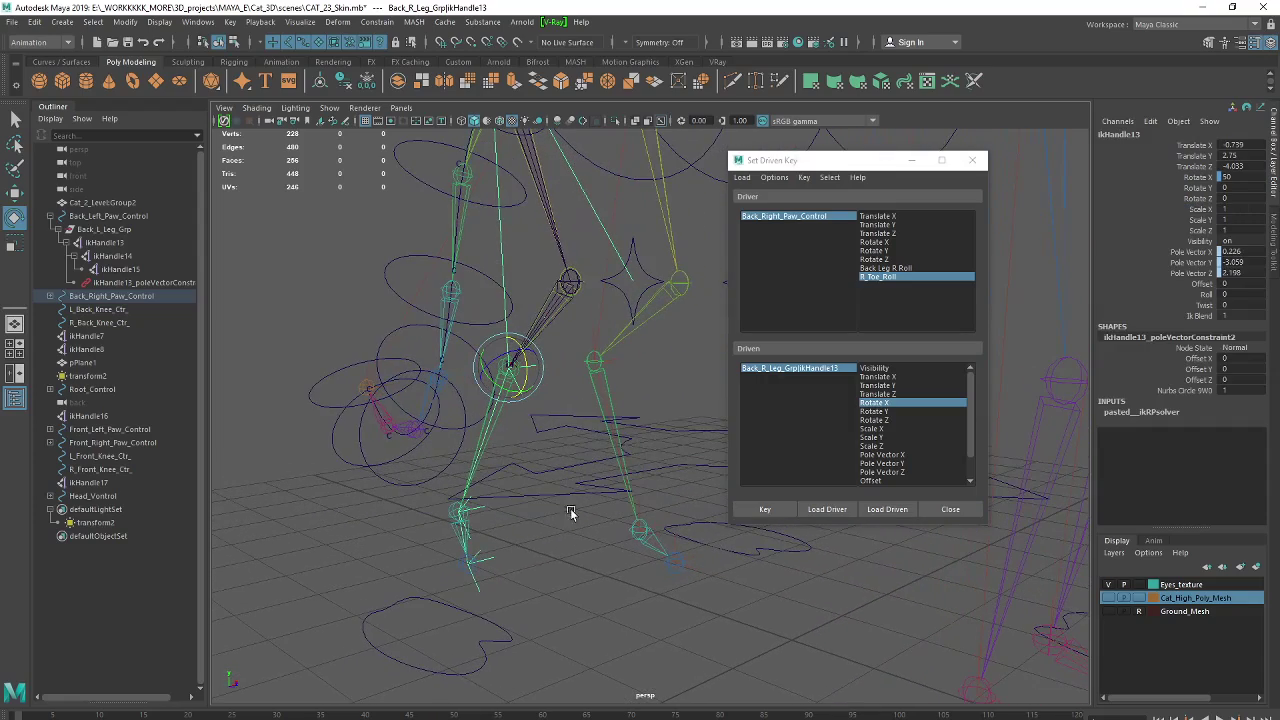
click(490, 622)
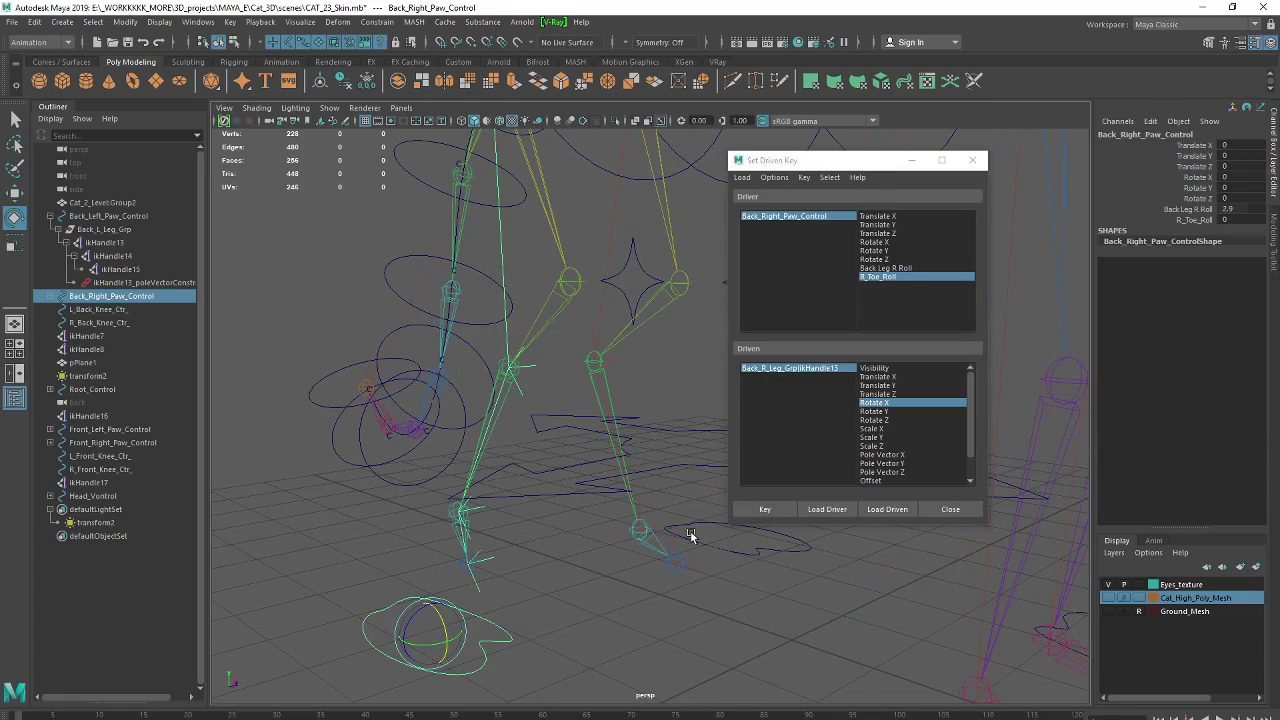
click(1172, 210)
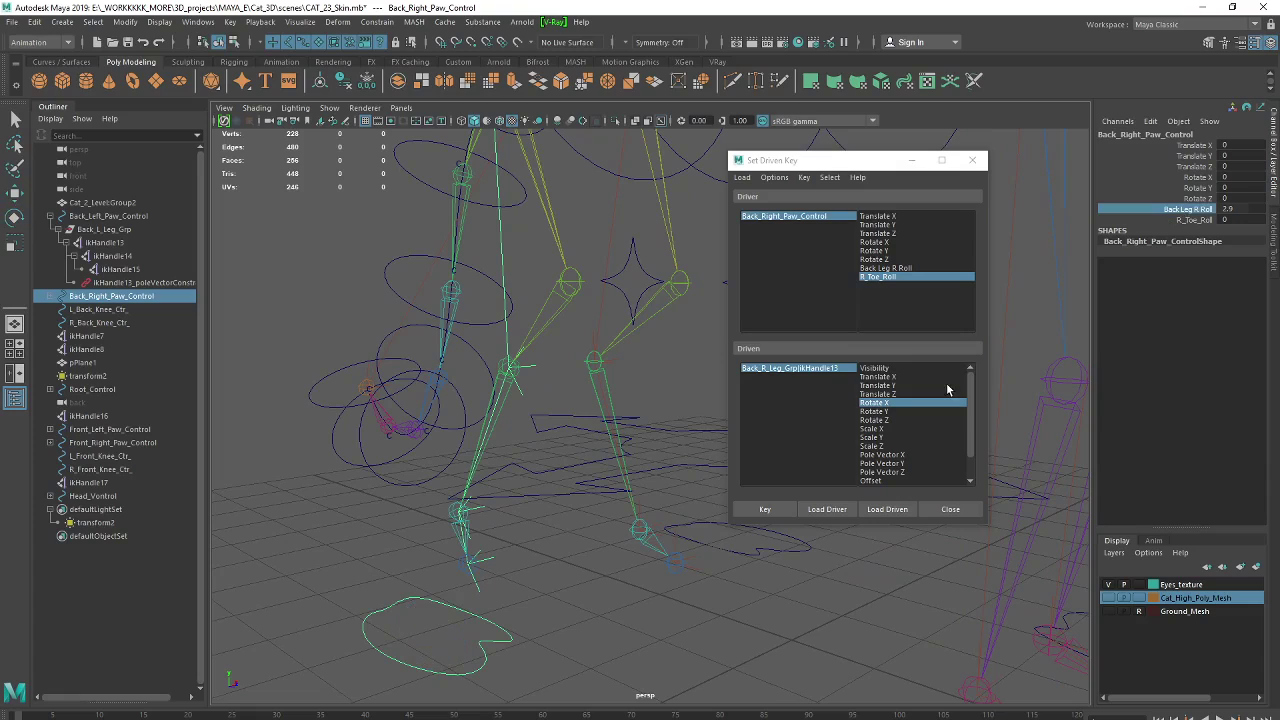
middle_drag(667, 597, 626, 594)
- Reset ikHandle13's Rotate X to 0
click(499, 489)
click(528, 363)
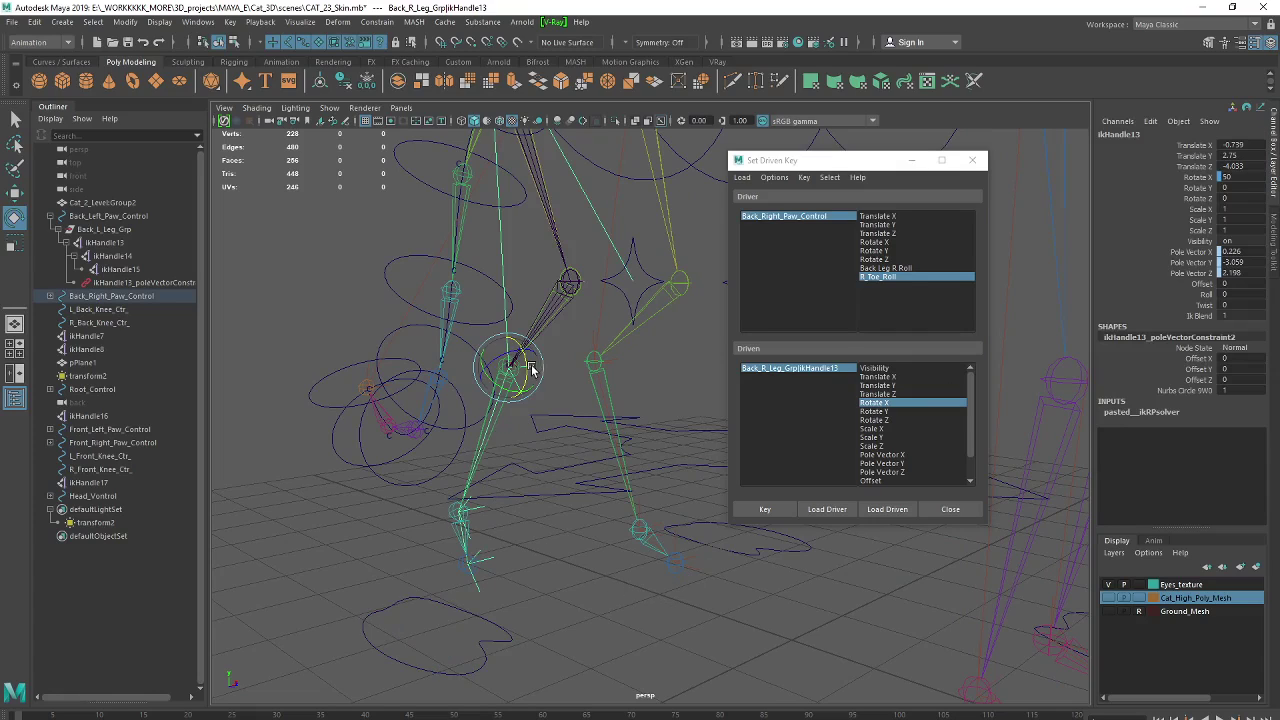
click(1255, 179)
text(0)
key(Return)
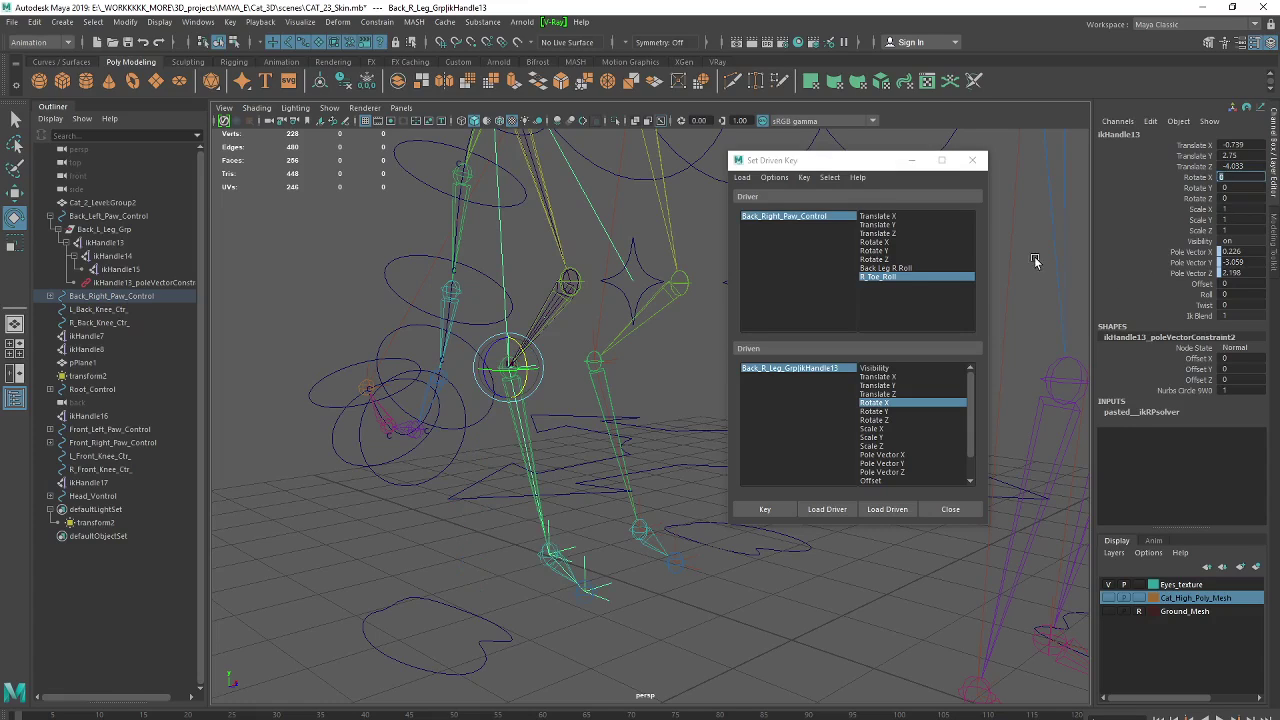
click(885, 300)
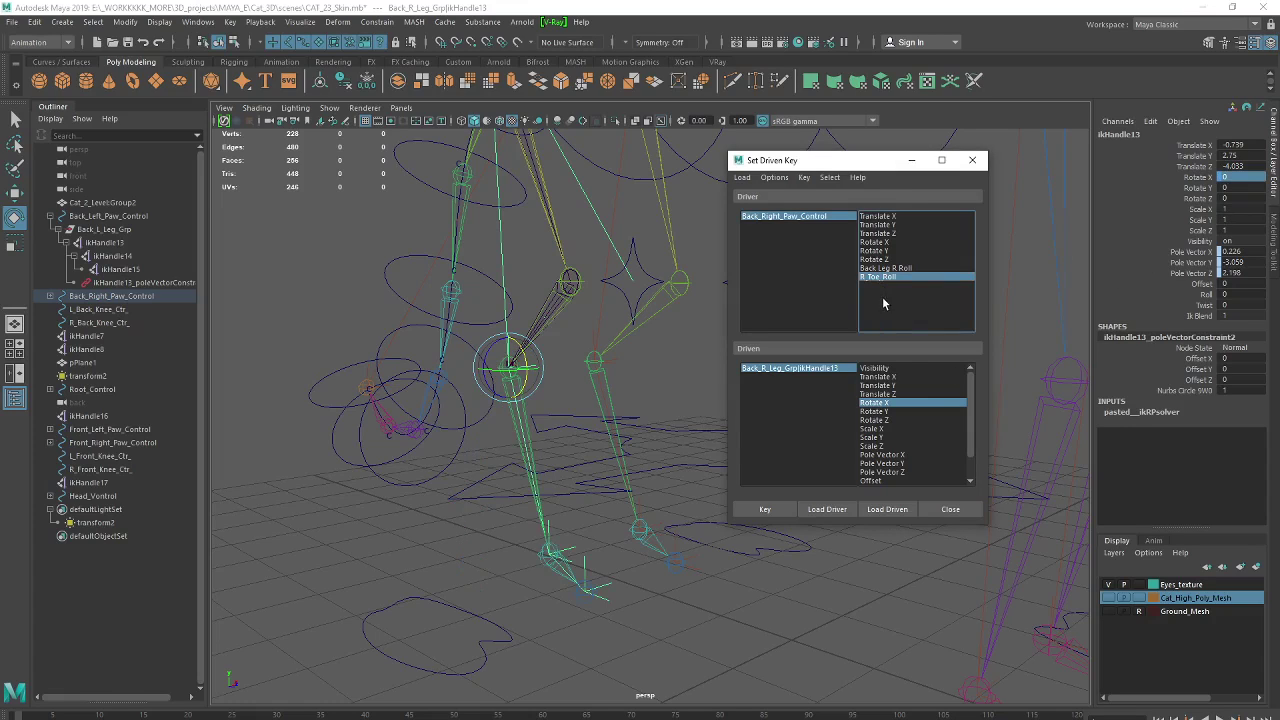
- With ikHandle13 Rotate X and the paw's R_Toe_Roll chosen, record driven keys at R_Toe_Roll 0
click(630, 584)
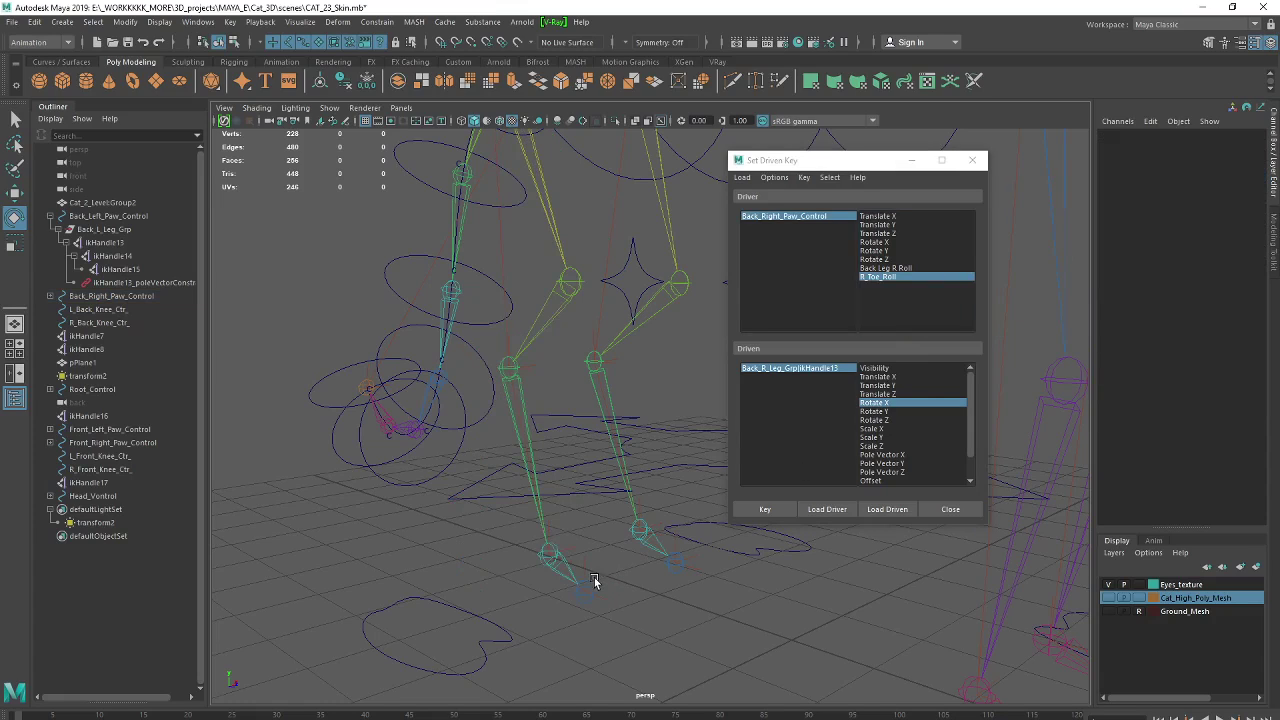
click(537, 364)
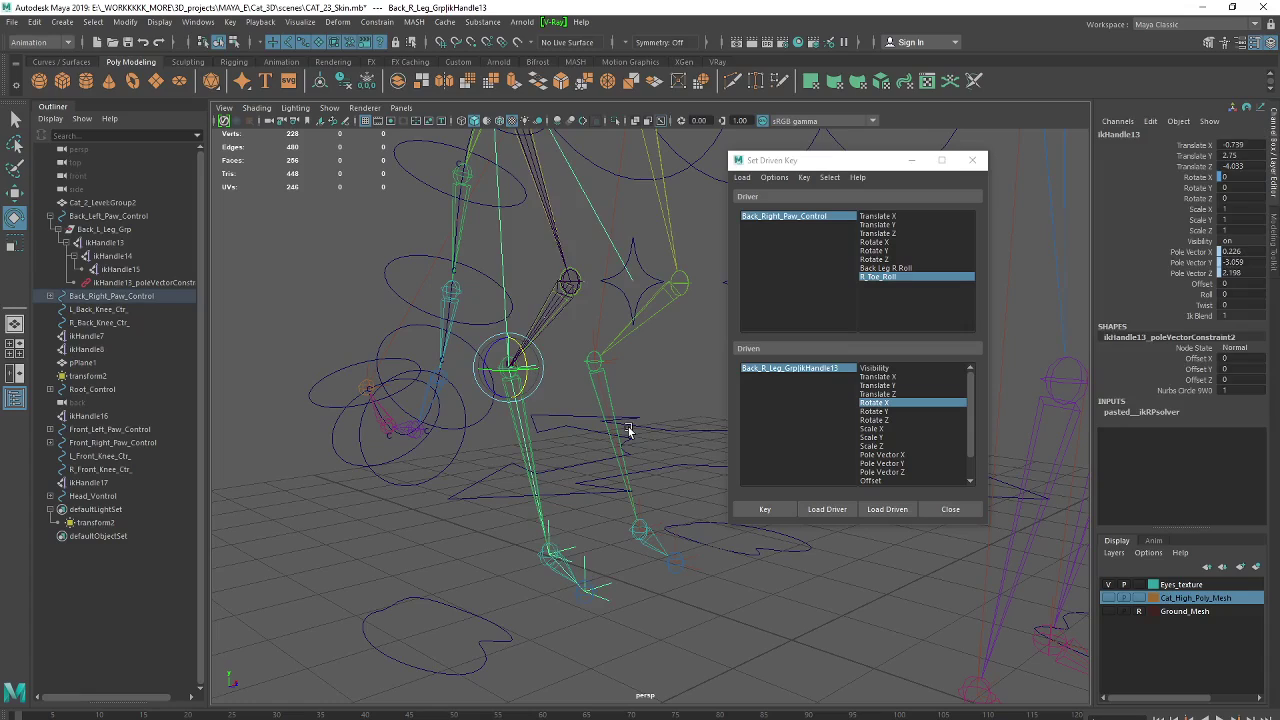
click(1199, 177)
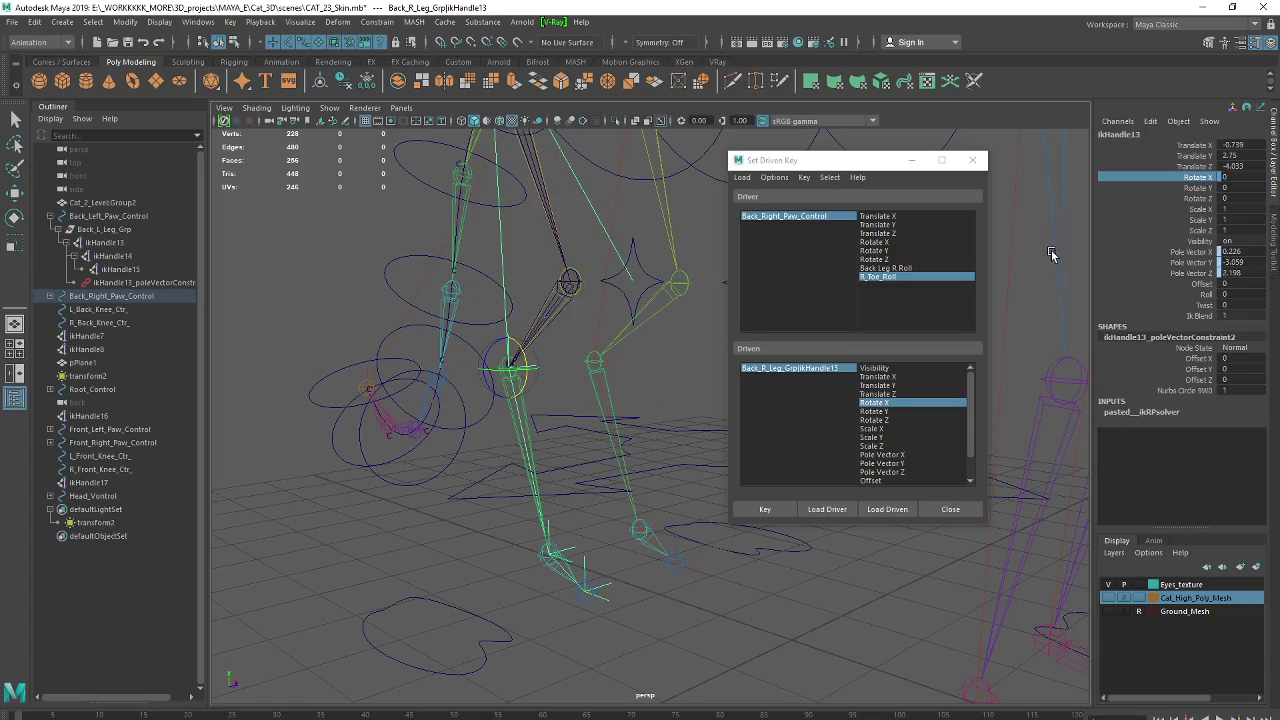
click(487, 627)
click(1197, 220)
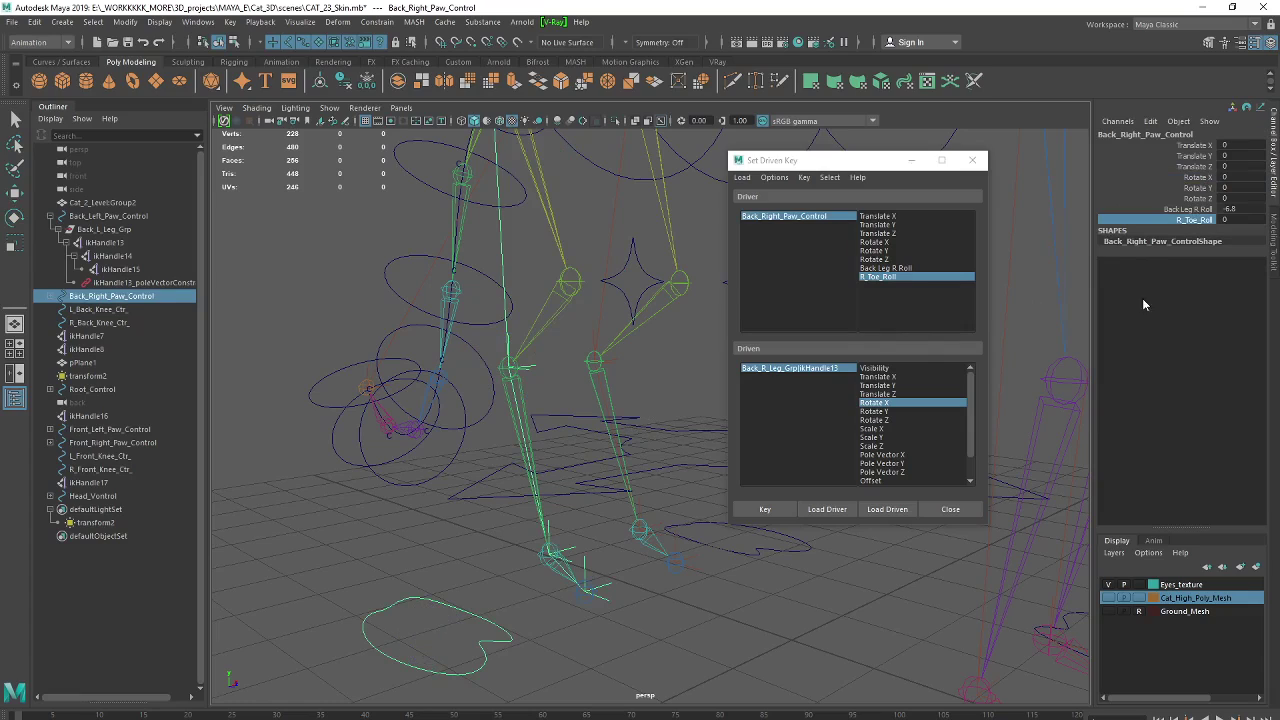
click(766, 509)
click(766, 509)
click(765, 510)
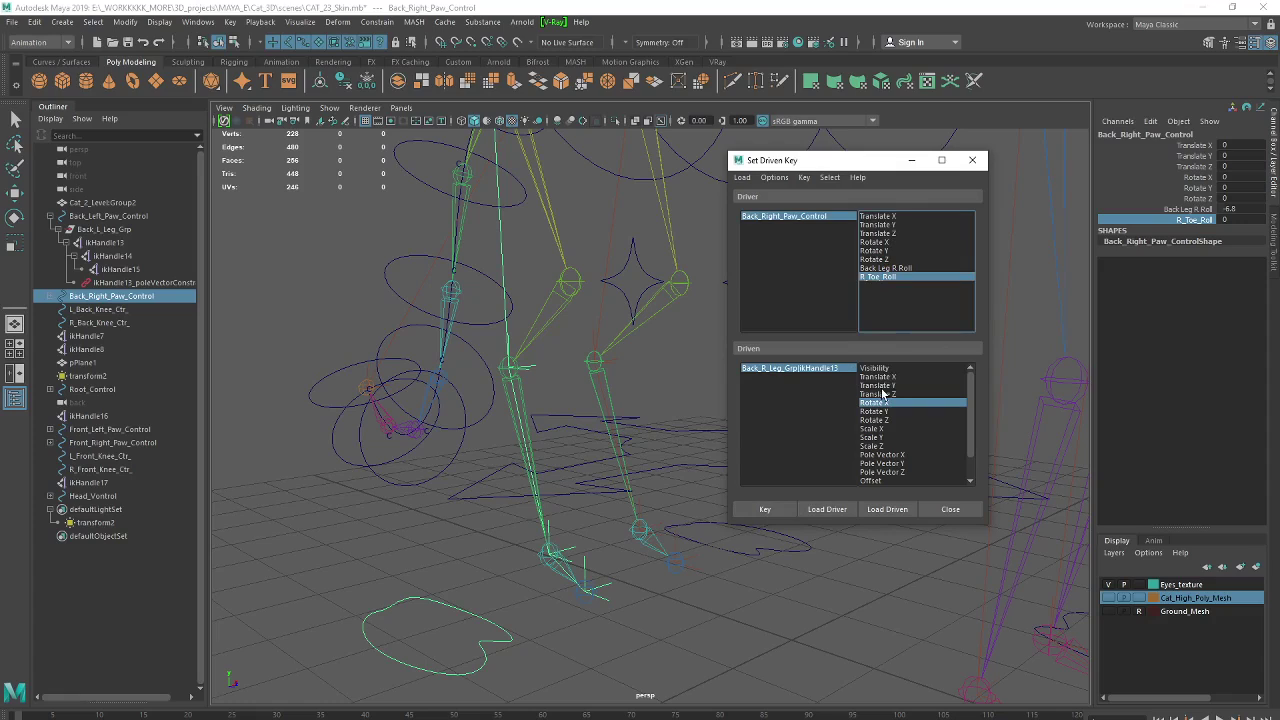
click(535, 369)
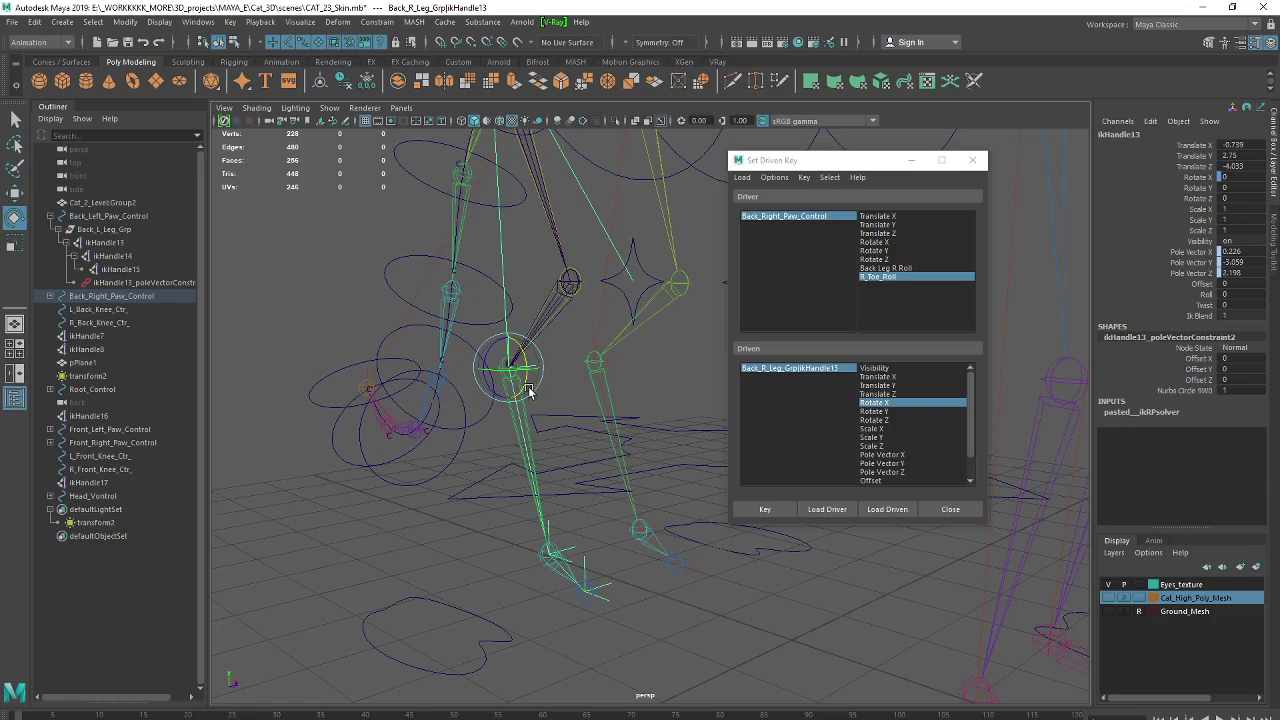
- Edit the paw's Back Leg R Roll and key ikHandle13's current pose
click(476, 616)
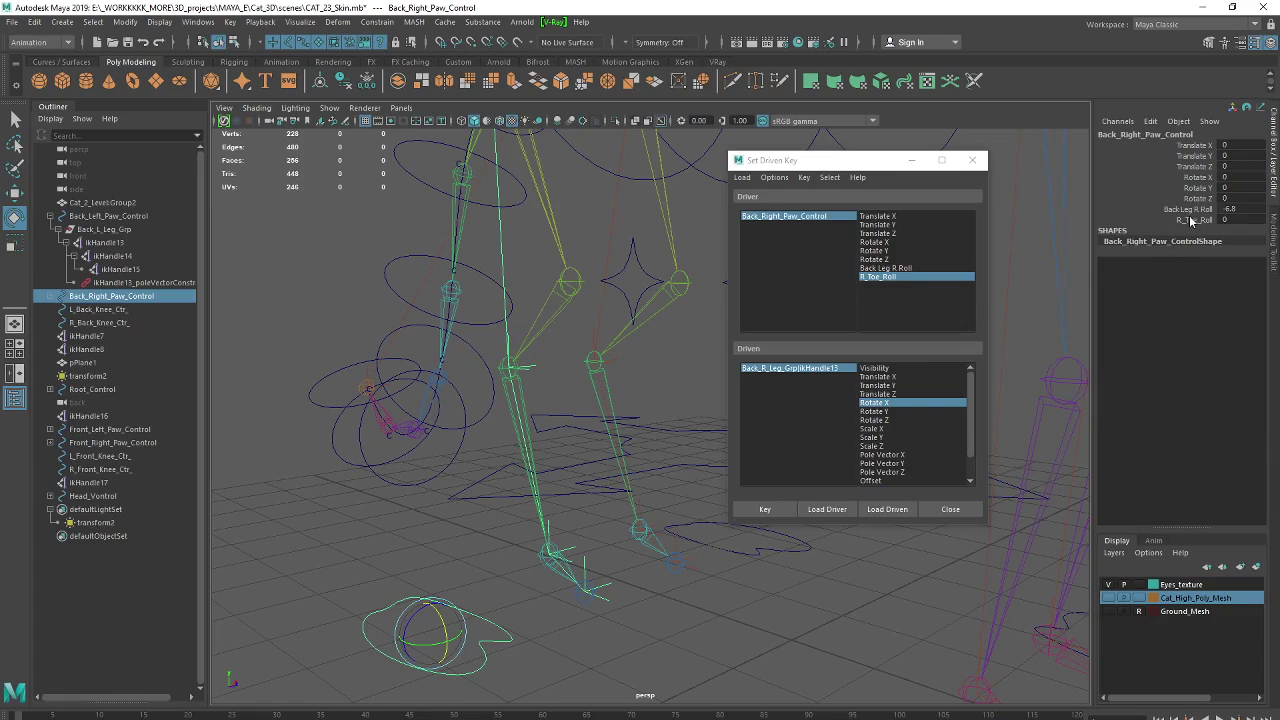
click(1228, 208)
text(0)
click(880, 275)
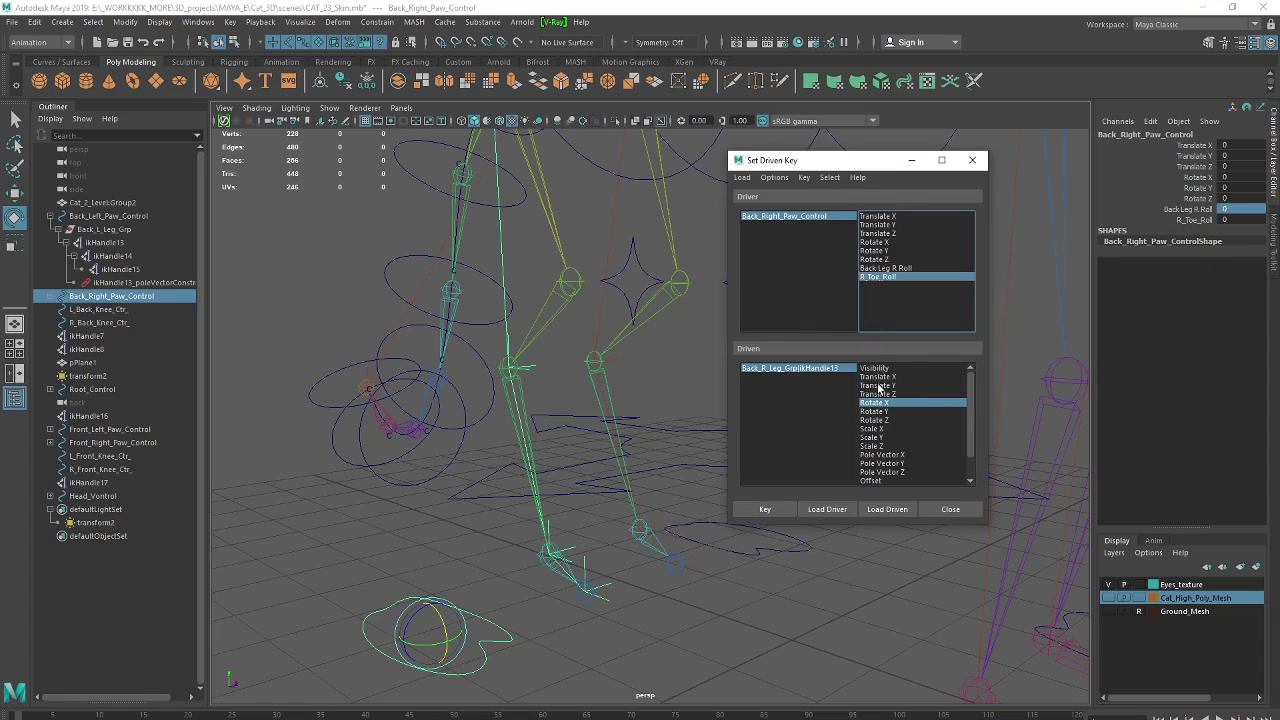
click(535, 368)
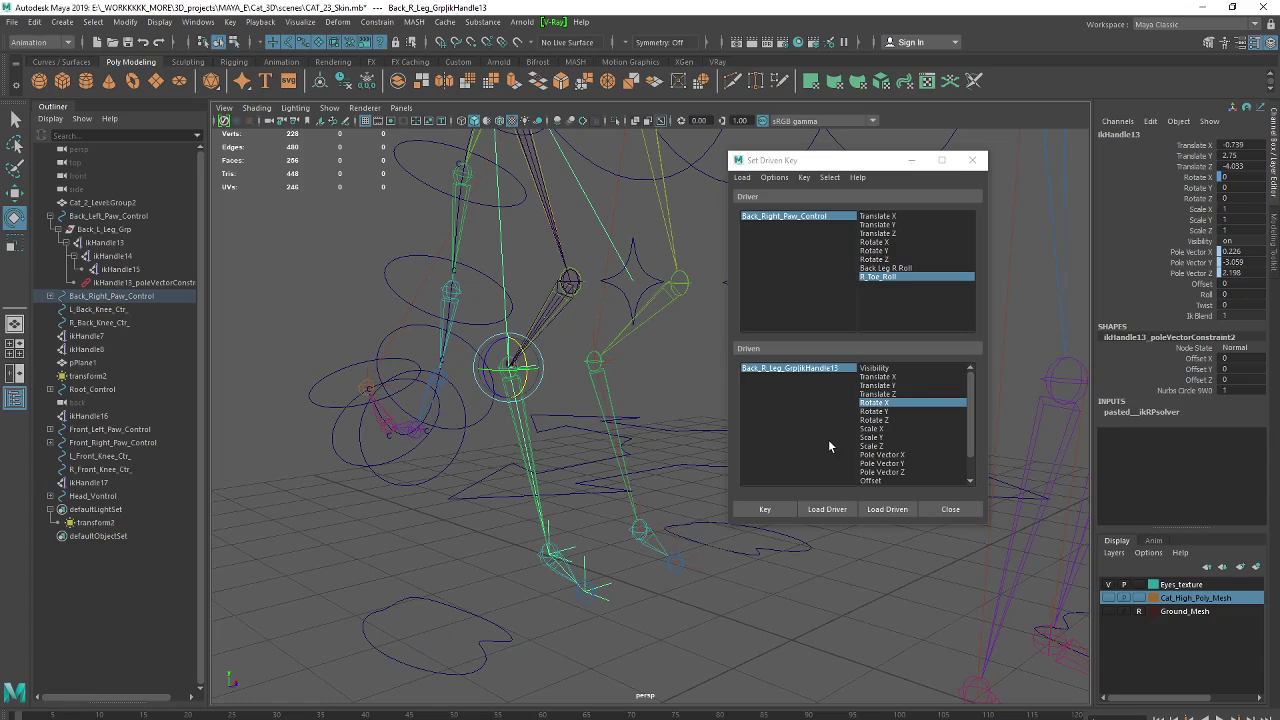
click(766, 509)
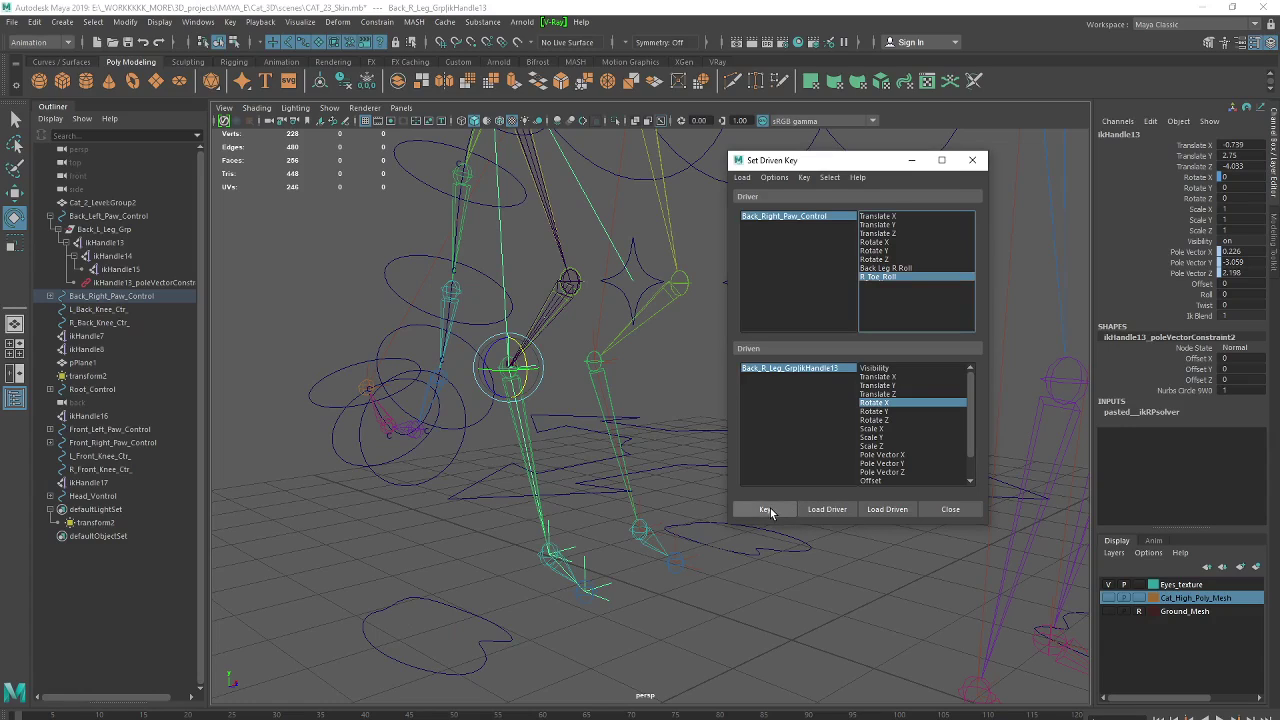
- Change the paw's Back Leg R Roll value, then reselect ikHandle13
click(475, 617)
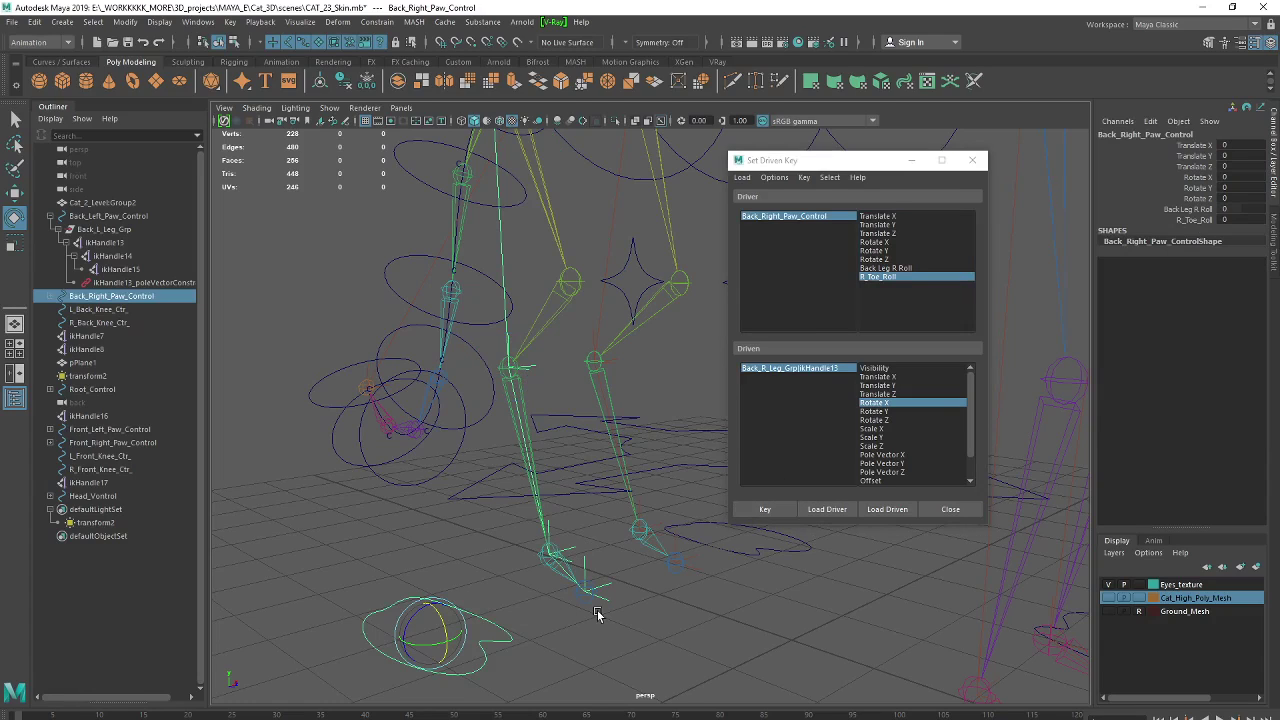
click(1203, 211)
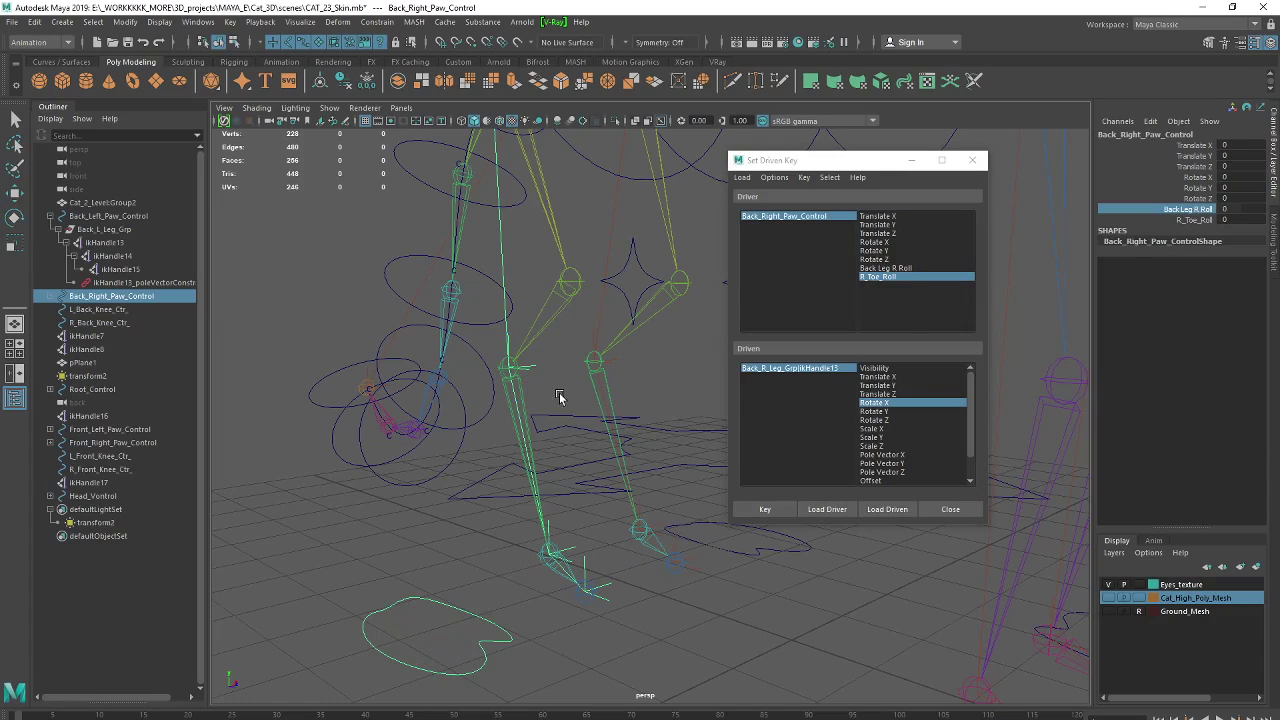
click(533, 368)
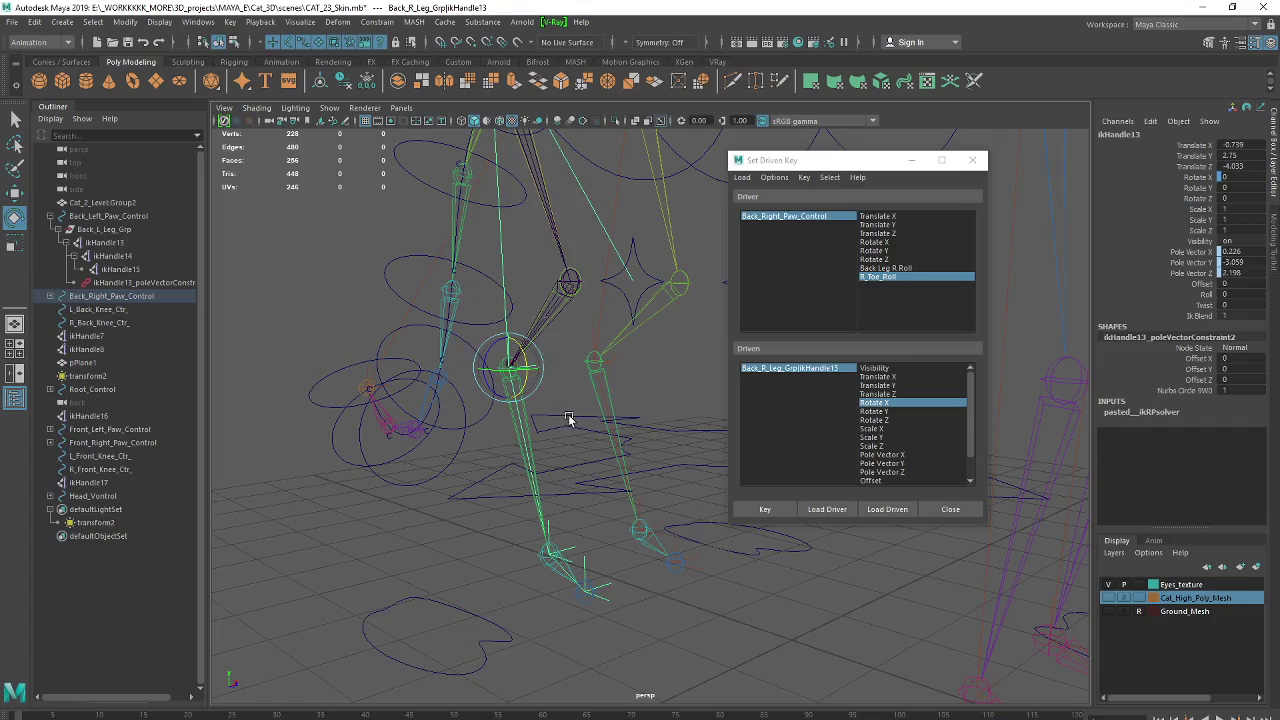
click(457, 611)
click(1242, 211)
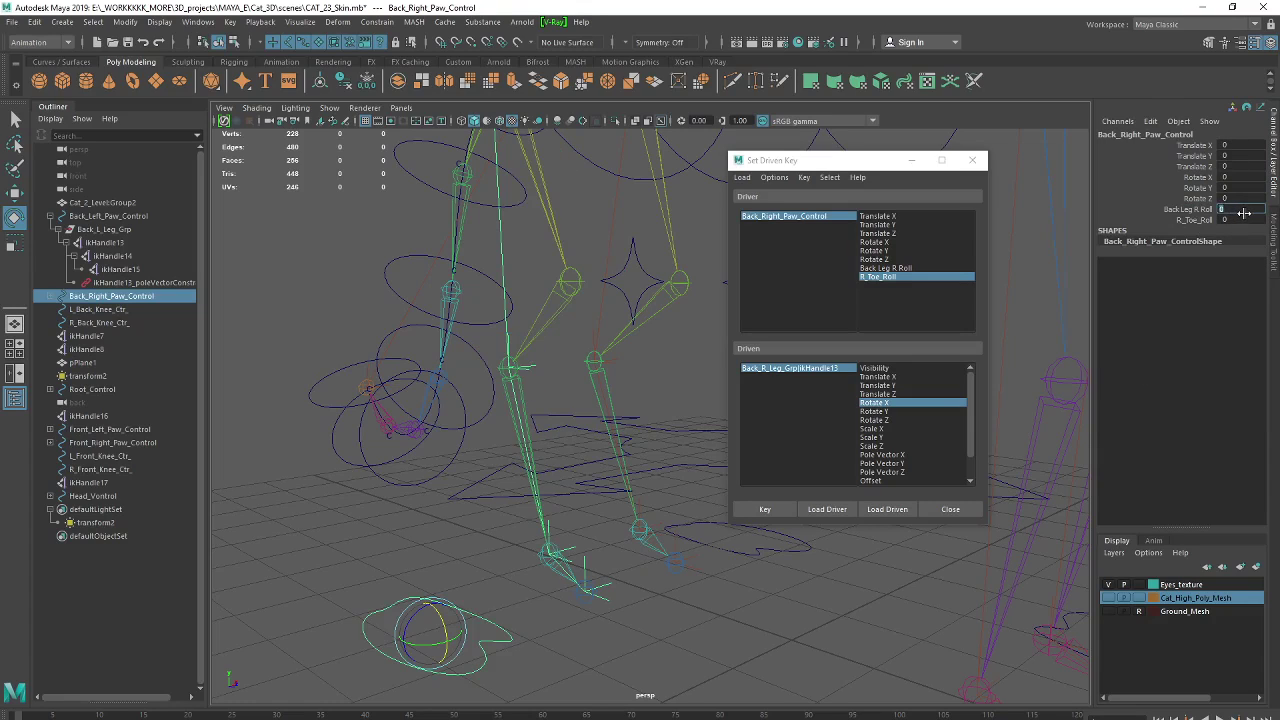
click(570, 362)
click(537, 367)
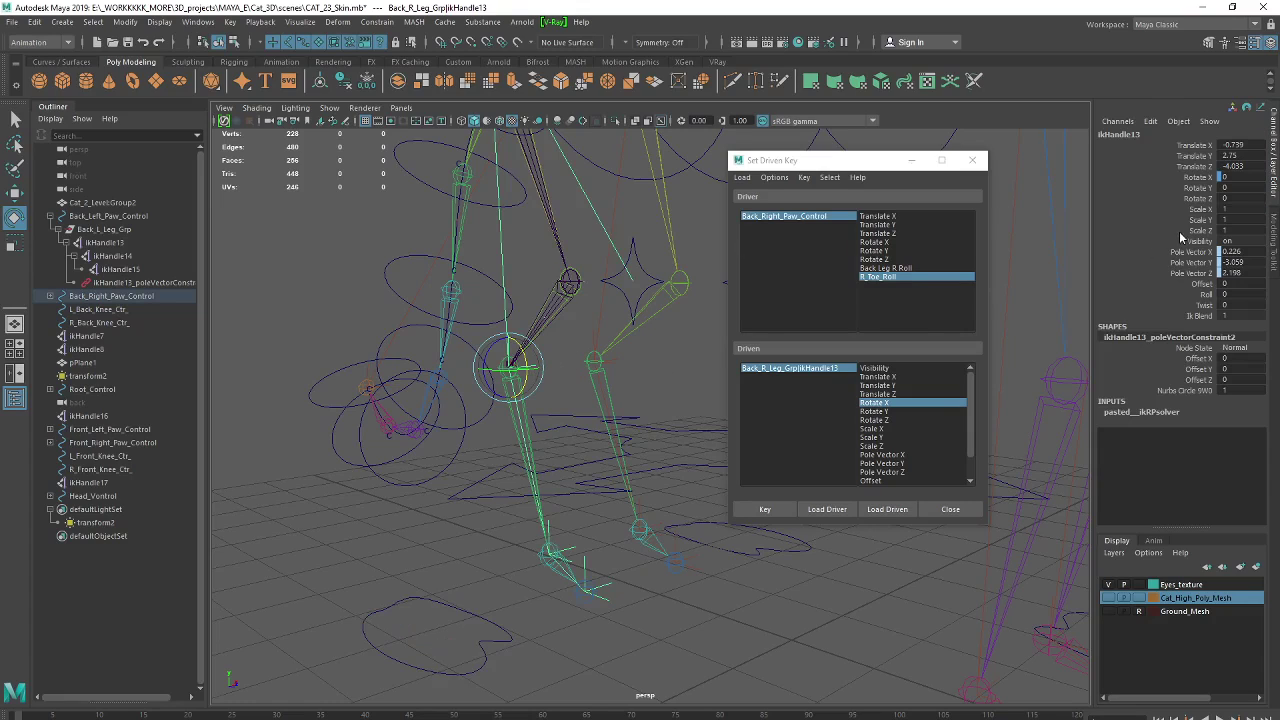
- Set ikHandle13's Rotate X to -15 and key the rolled leg pose
click(1236, 177)
text(-15)
key(Return)
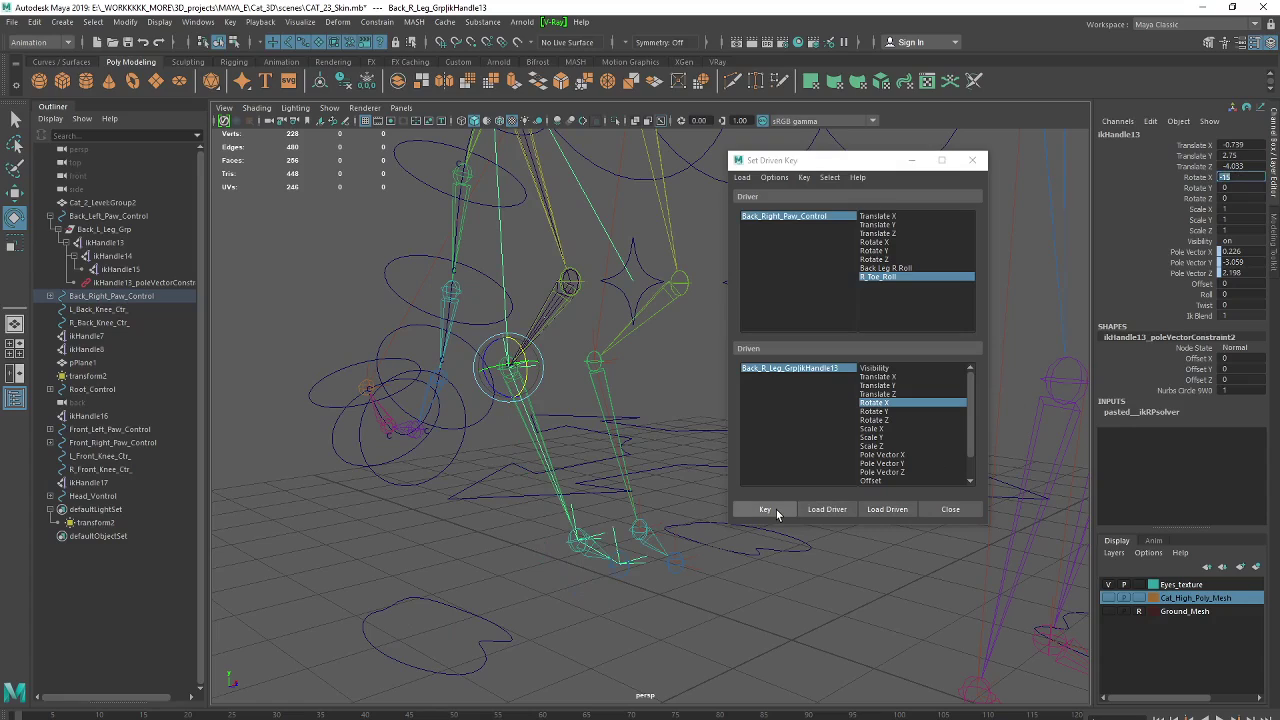
click(776, 509)
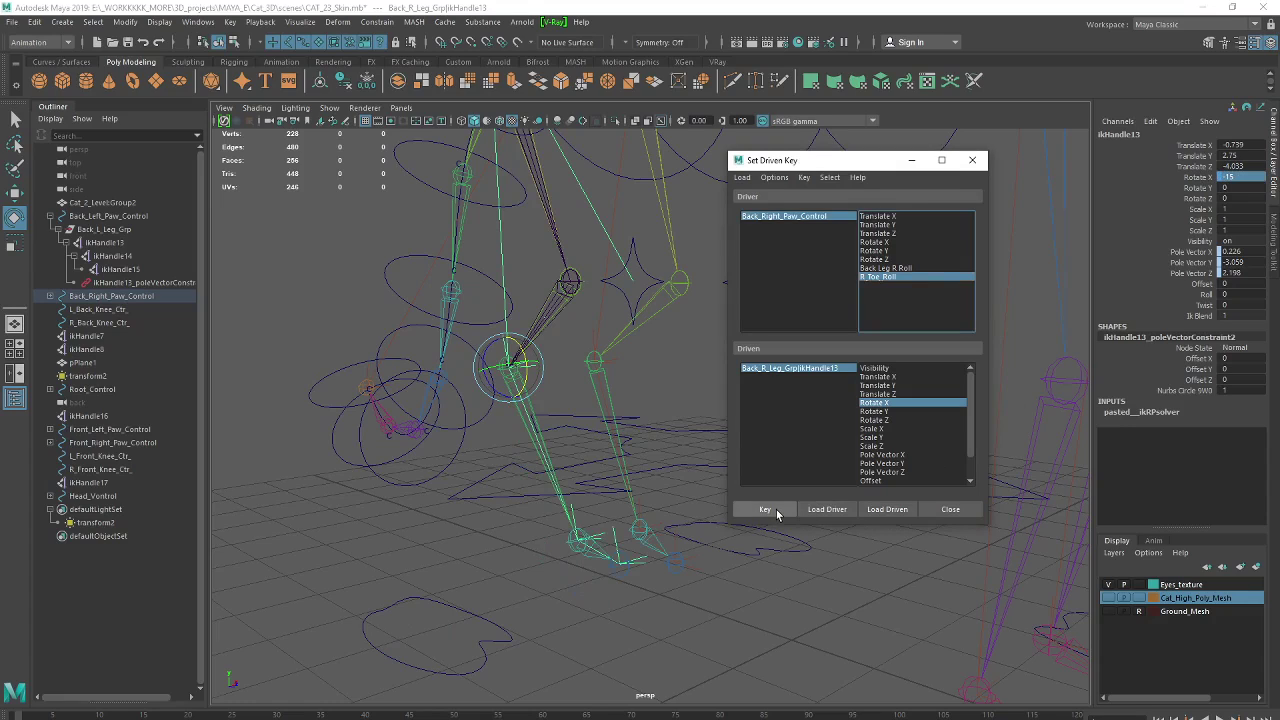
click(457, 609)
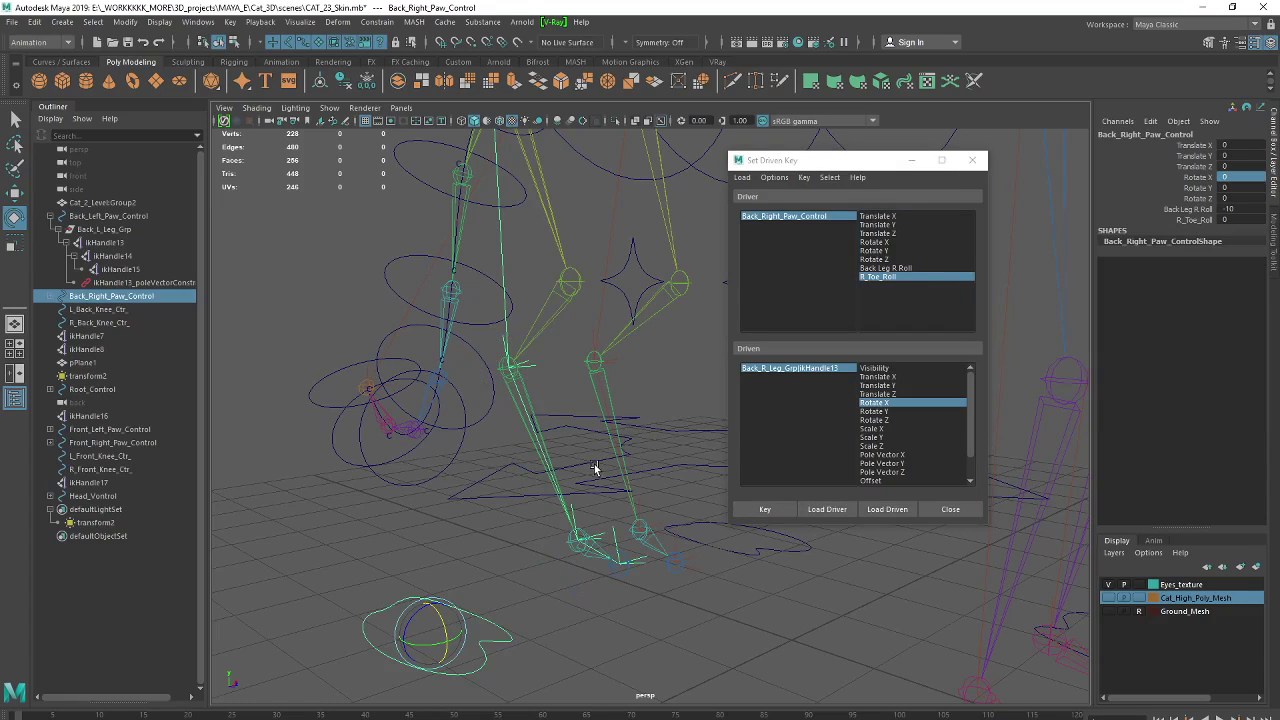
click(1199, 210)
- Scrub Back Leg R Roll to test the back leg, ending at 0
mouse_move(625, 580)
middle_down()
mouse_move(556, 573)
mouse_move(752, 580)
middle_up()
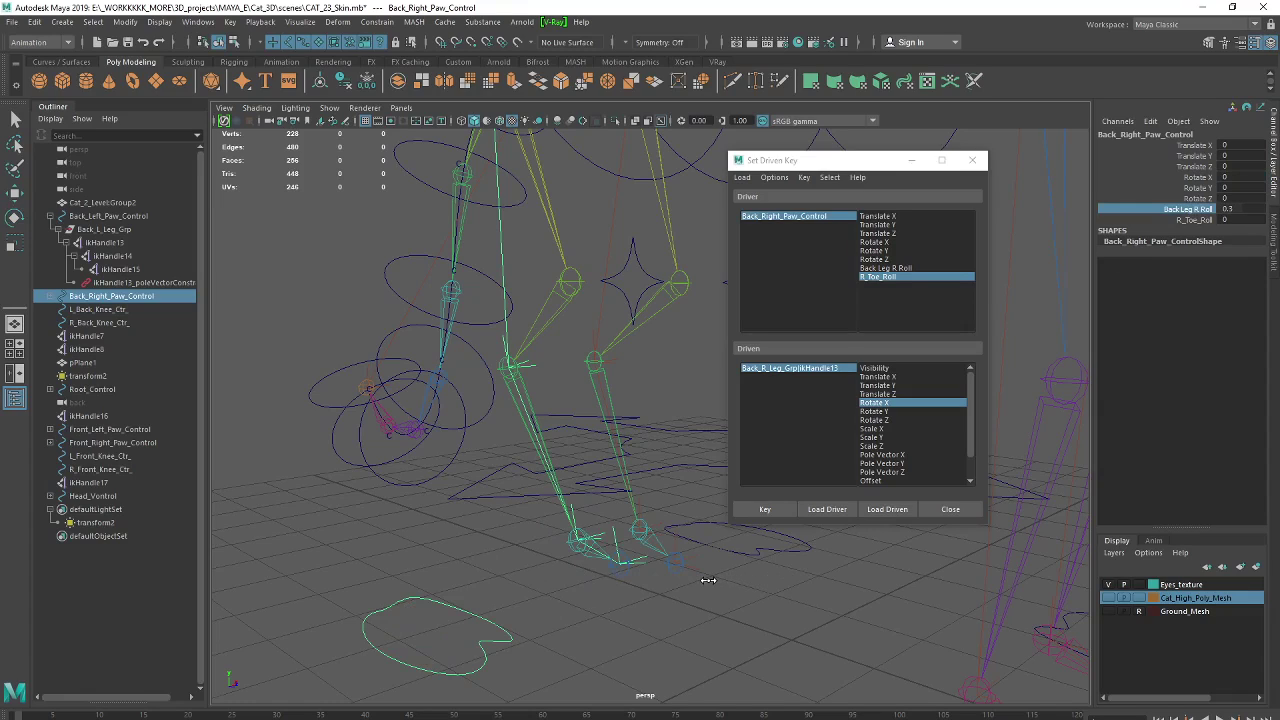
middle_drag(708, 580, 703, 568)
mouse_move(703, 566)
alt+mouse_down()
mouse_move(592, 555)
mouse_move(523, 531)
mouse_move(666, 520)
mouse_move(663, 531)
mouse_move(477, 531)
mouse_move(501, 530)
alt+mouse_up()
mouse_move(483, 536)
alt+mouse_down()
mouse_move(397, 504)
mouse_move(472, 528)
alt+mouse_up()
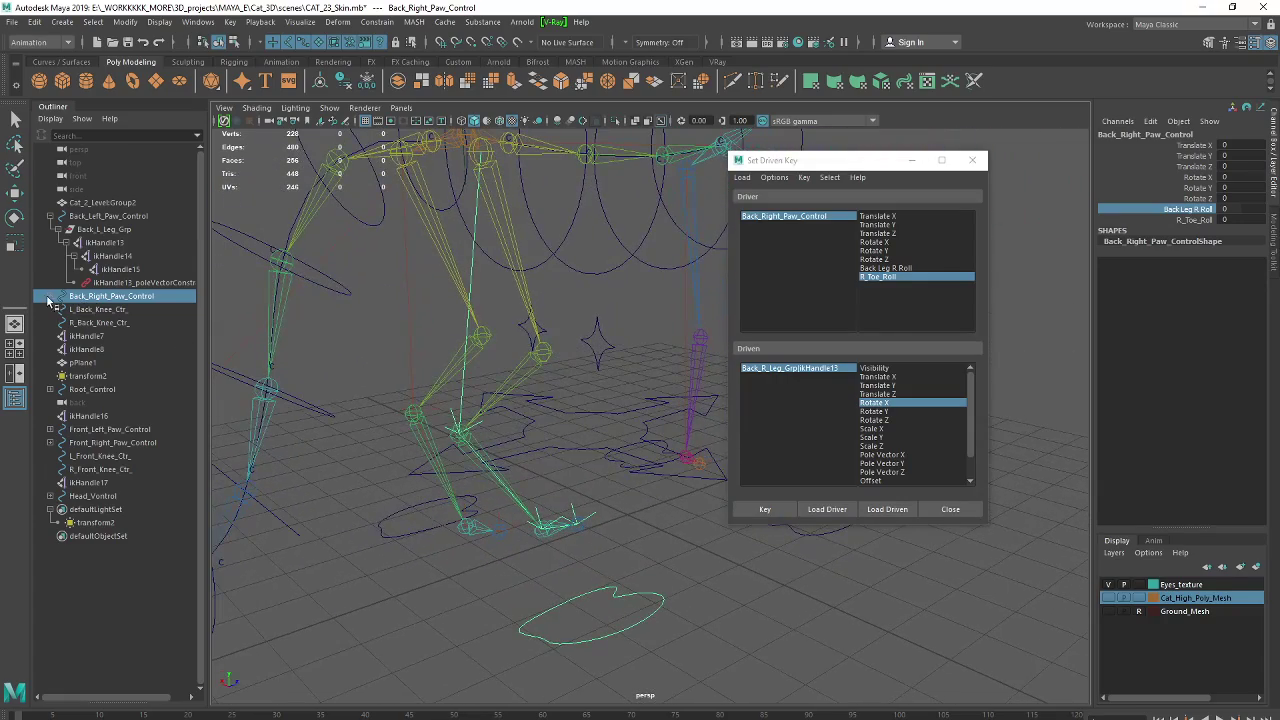
- Expand Back_Right_Paw_Control's hierarchy in the Outliner and select ikHandle13
click(48, 302)
click(57, 309)
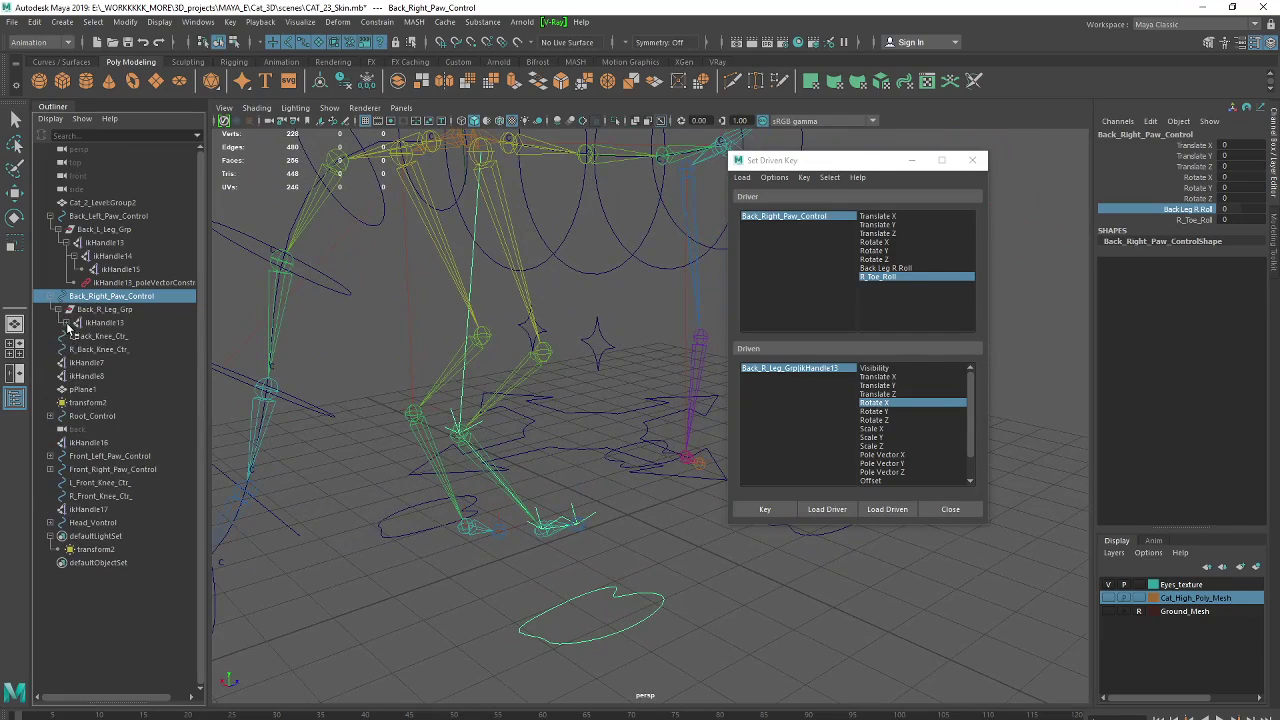
click(70, 323)
click(106, 337)
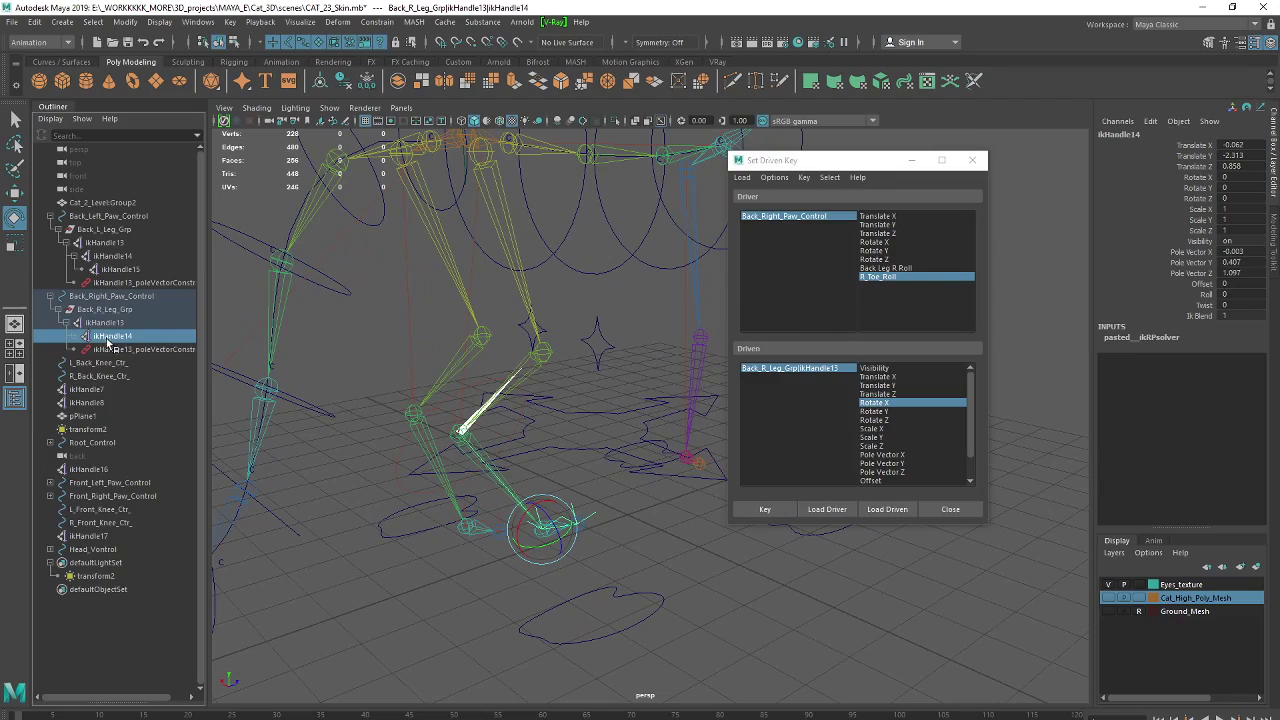
click(108, 323)
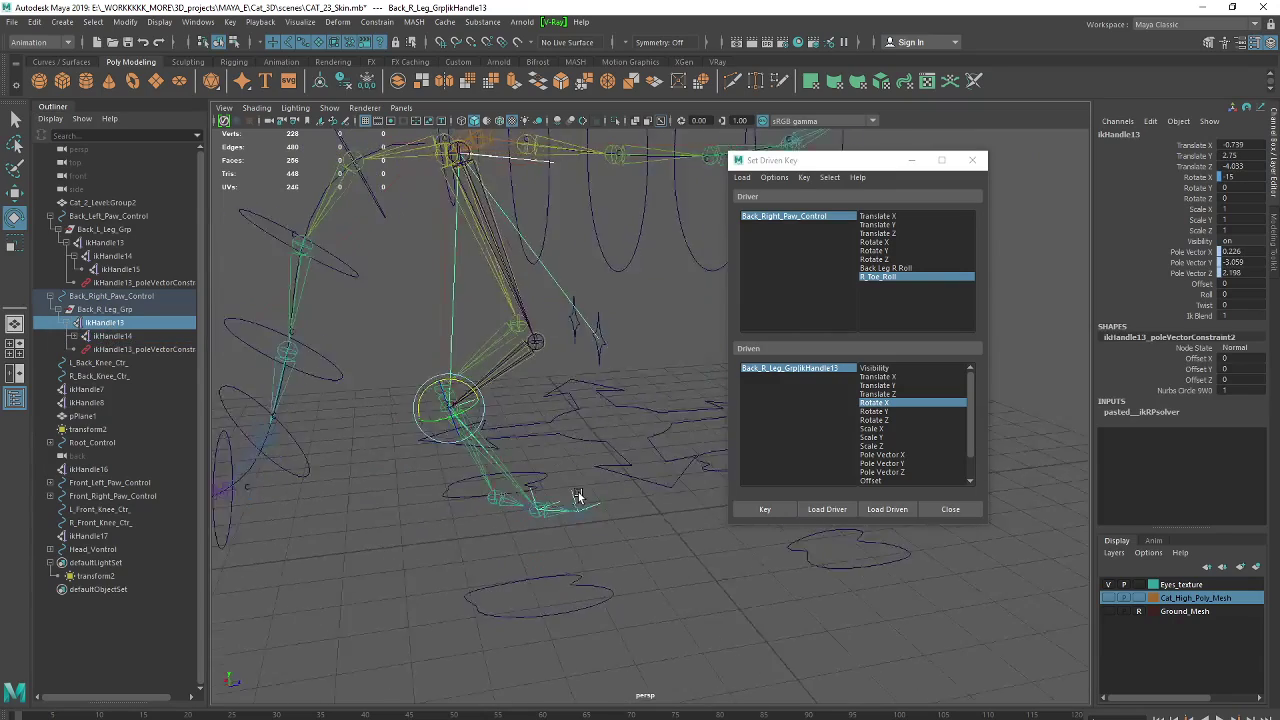
alt+drag(580, 497, 526, 485)
alt+drag(631, 560, 570, 562)
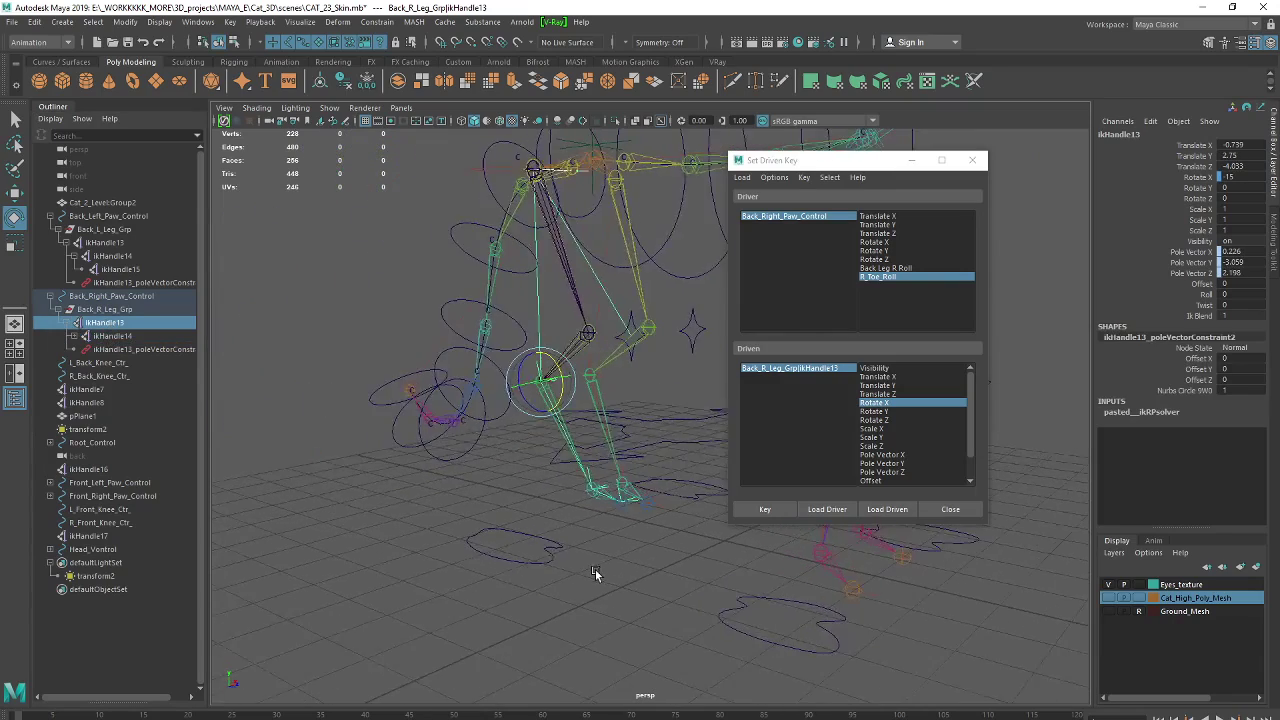
mouse_move(533, 481)
alt+mouse_down()
mouse_move(520, 524)
mouse_move(564, 507)
mouse_move(592, 521)
mouse_move(551, 457)
mouse_move(466, 457)
alt+mouse_up()
click(563, 506)
click(610, 322)
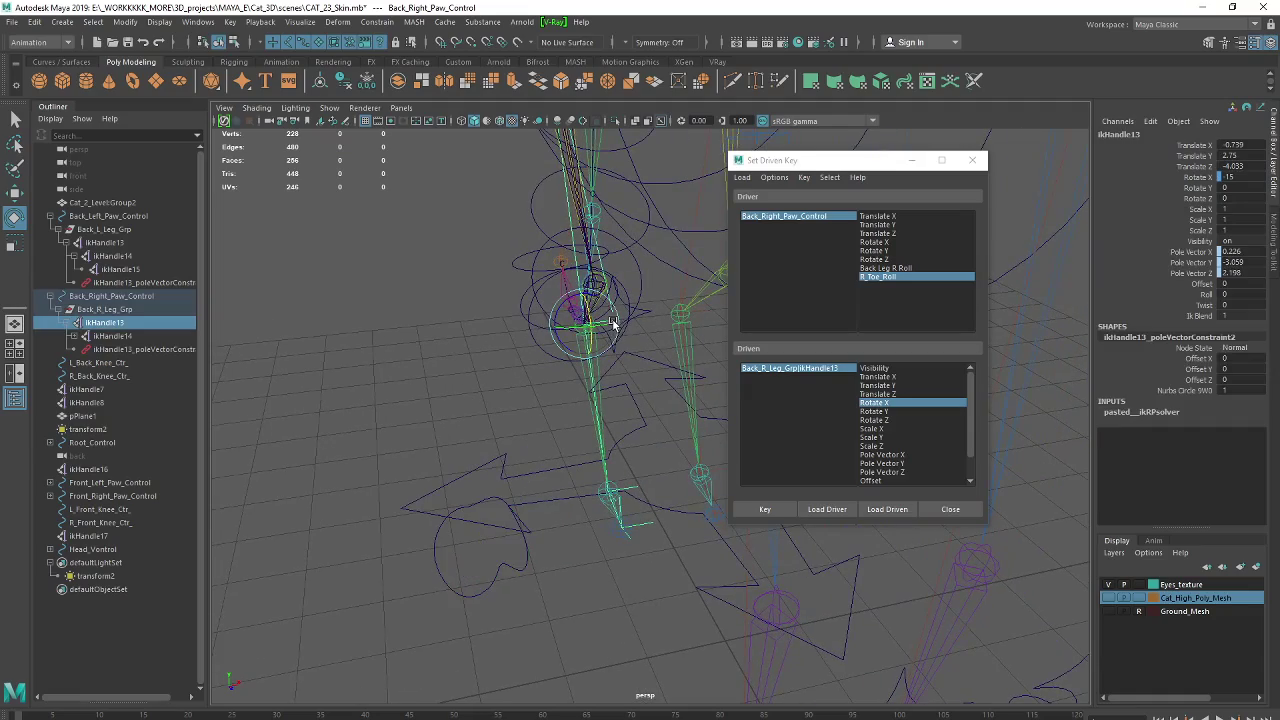
mouse_move(600, 423)
alt+mouse_down()
mouse_move(560, 423)
mouse_move(634, 480)
mouse_move(684, 405)
alt+mouse_up()
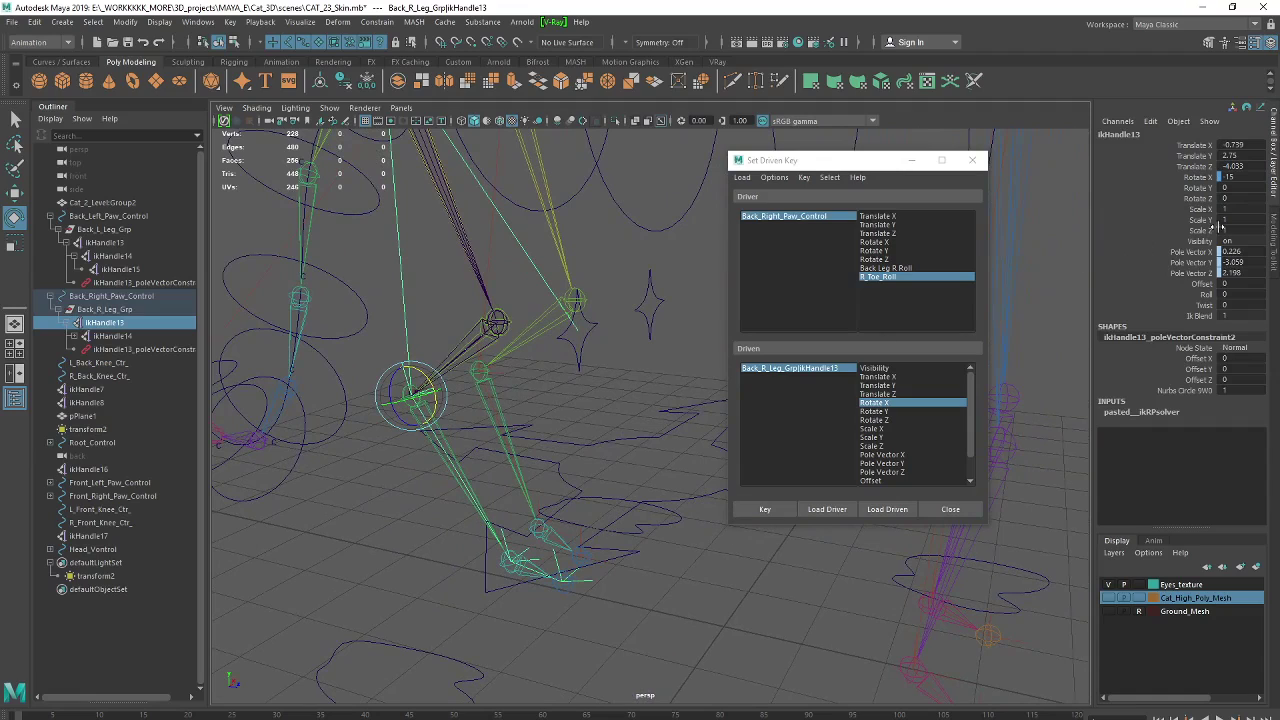
- Set ikHandle13's Rotate X to 0 and key that rest pose
double_click(1250, 176)
text(0)
key(Return)
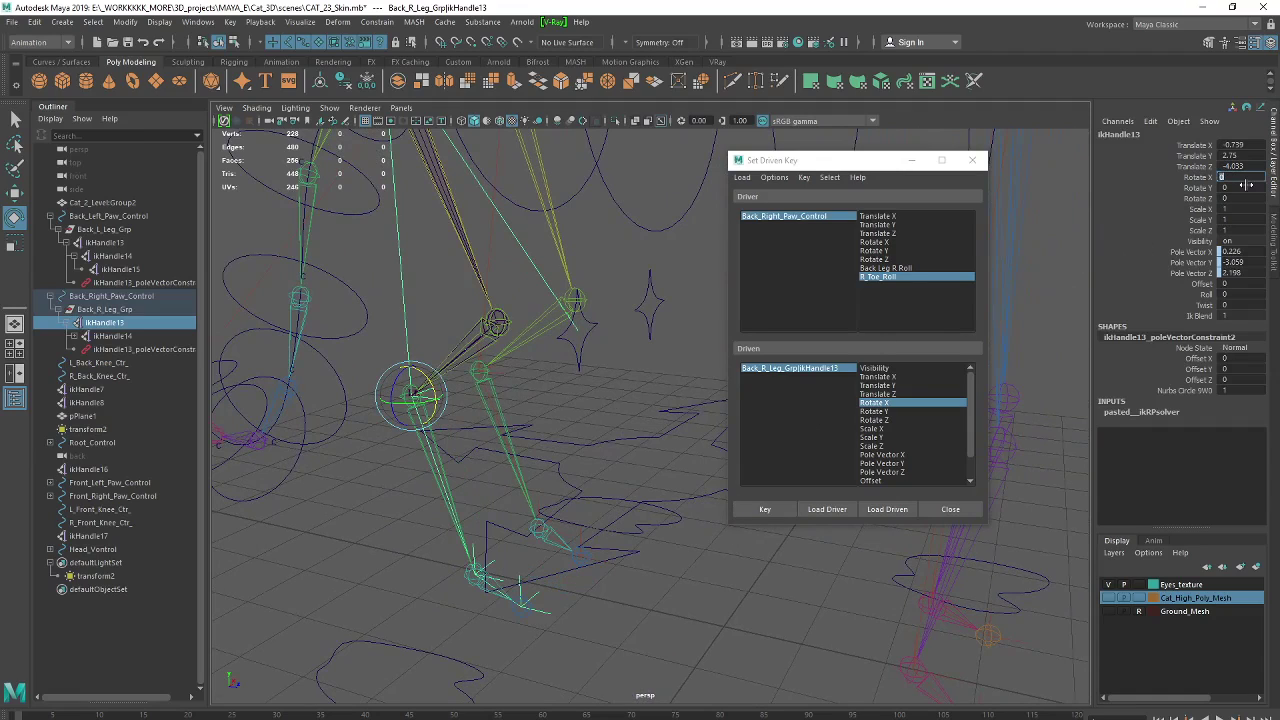
click(112, 336)
click(80, 337)
click(101, 324)
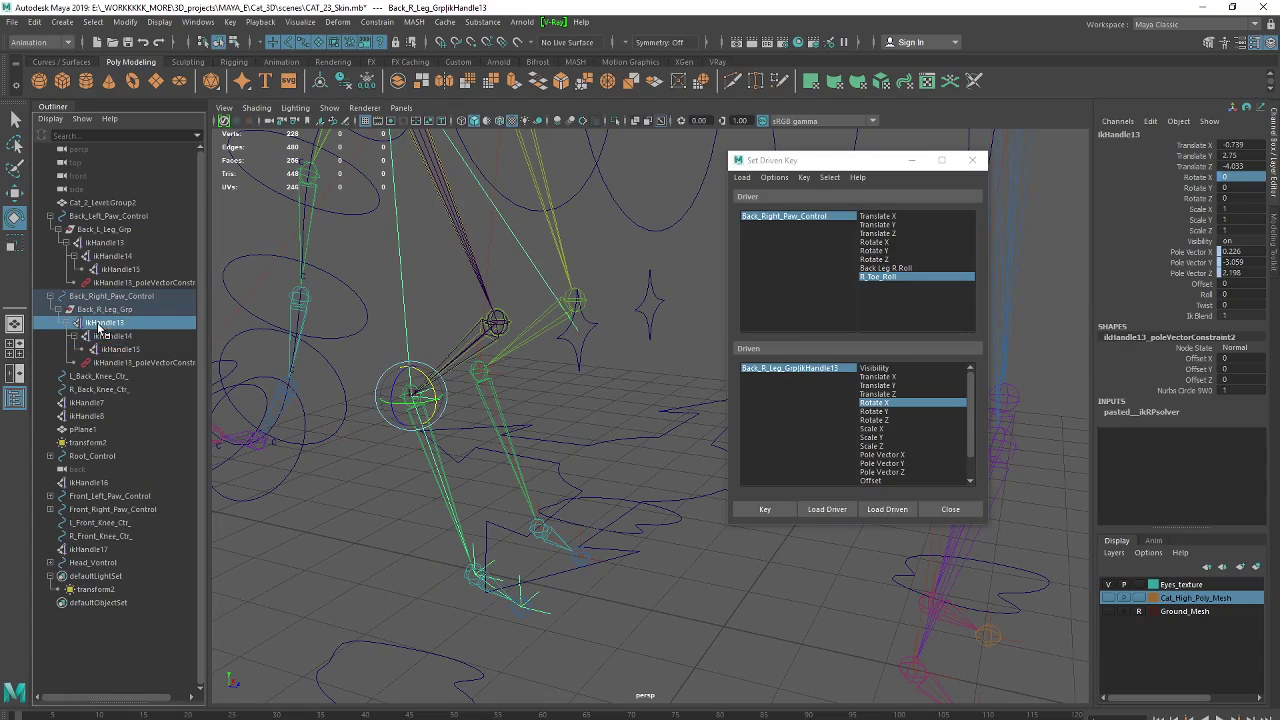
alt+drag(514, 537, 445, 530)
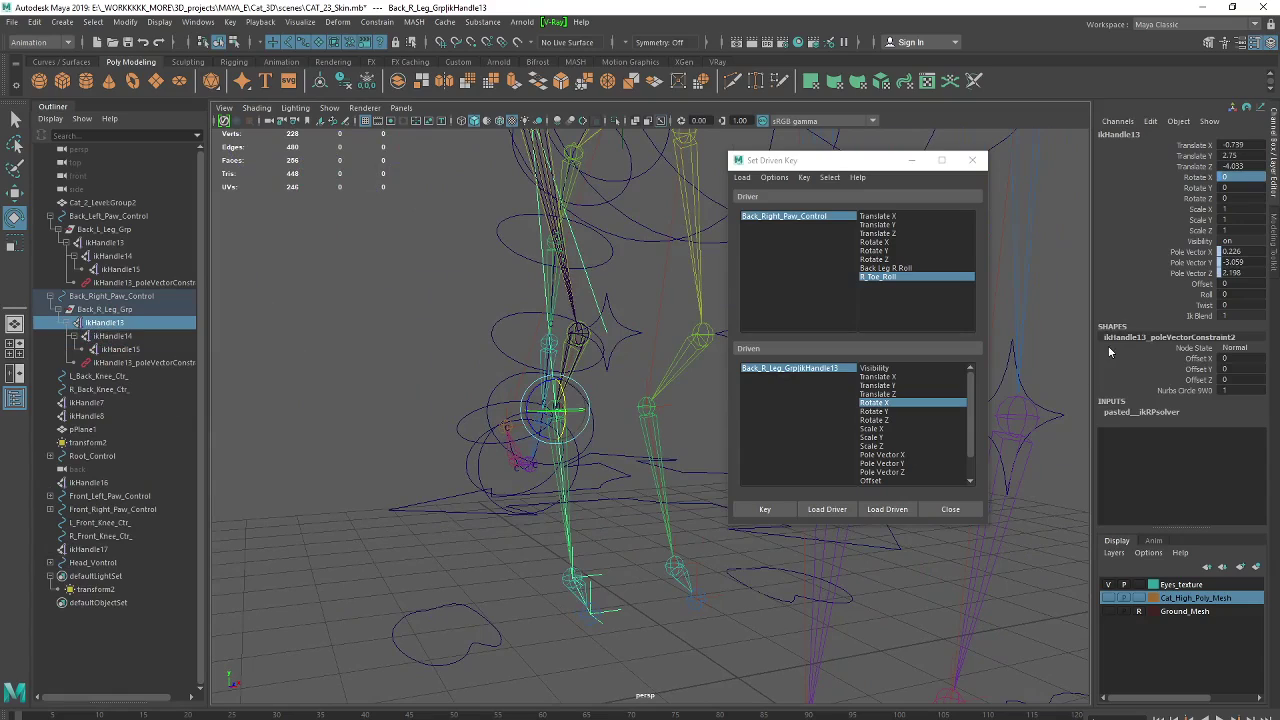
click(786, 505)
mouse_move(648, 448)
alt+mouse_down()
mouse_move(658, 466)
mouse_move(623, 414)
mouse_move(560, 430)
mouse_move(583, 462)
mouse_move(543, 460)
mouse_move(555, 472)
mouse_move(529, 486)
mouse_move(541, 468)
alt+mouse_up()
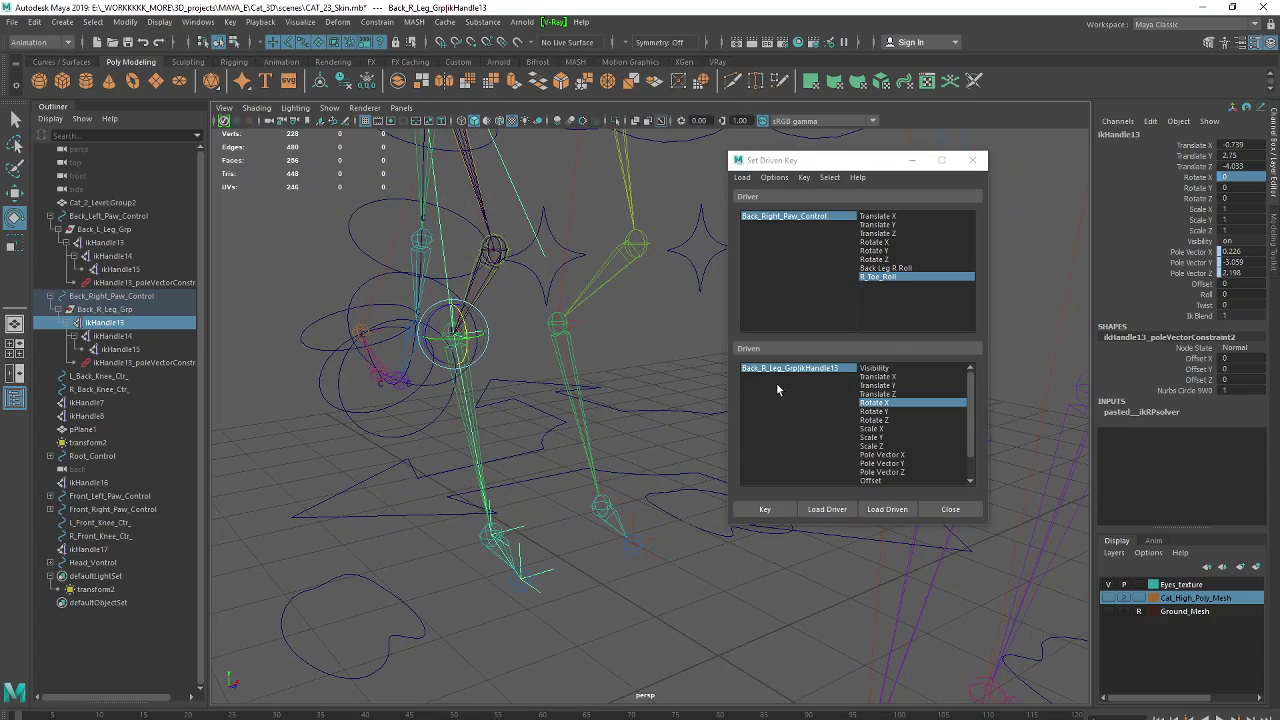
- Select ikHandle13 and record a driven key for the current pose
click(422, 606)
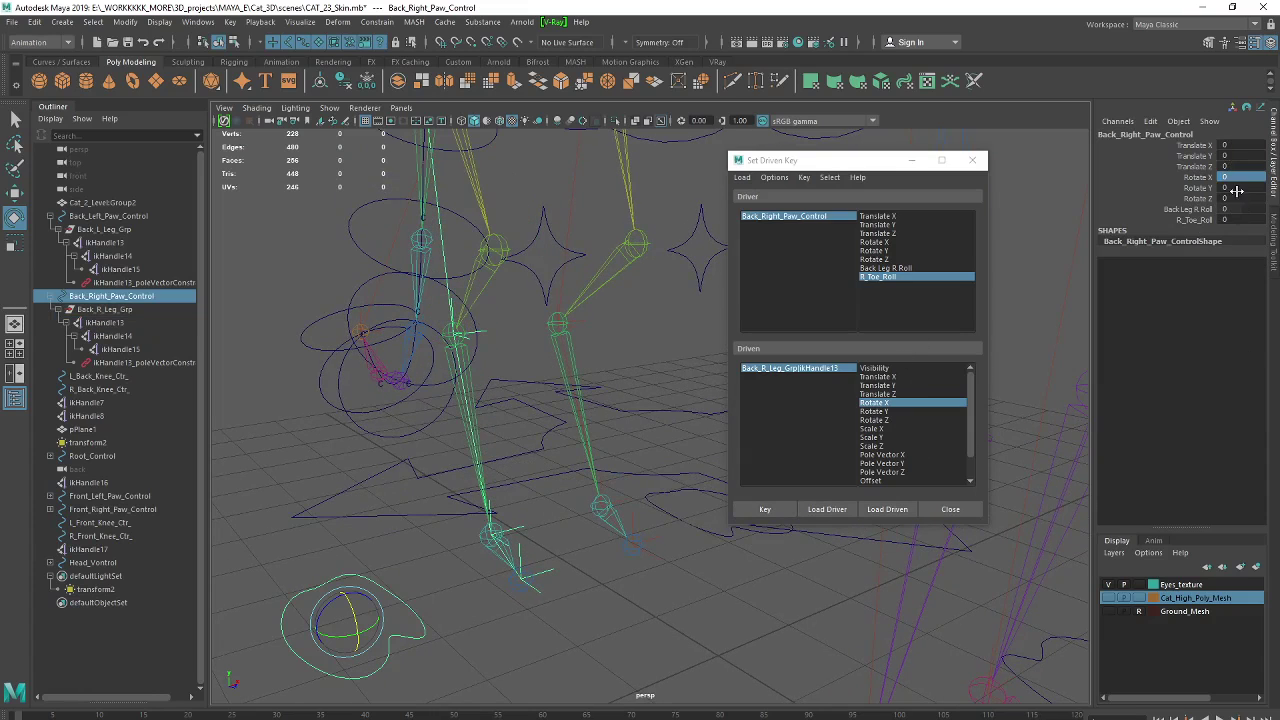
mouse_move(503, 505)
alt+mouse_down()
mouse_move(616, 577)
mouse_move(464, 369)
alt+mouse_up()
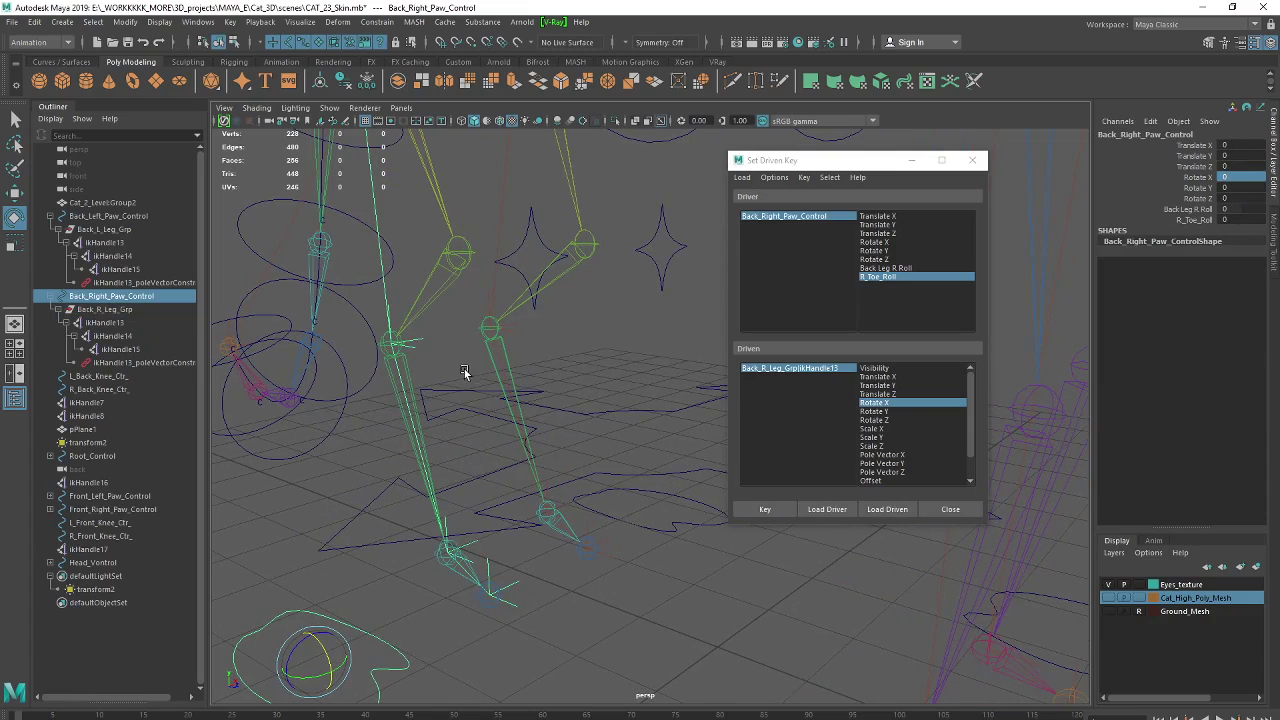
click(421, 341)
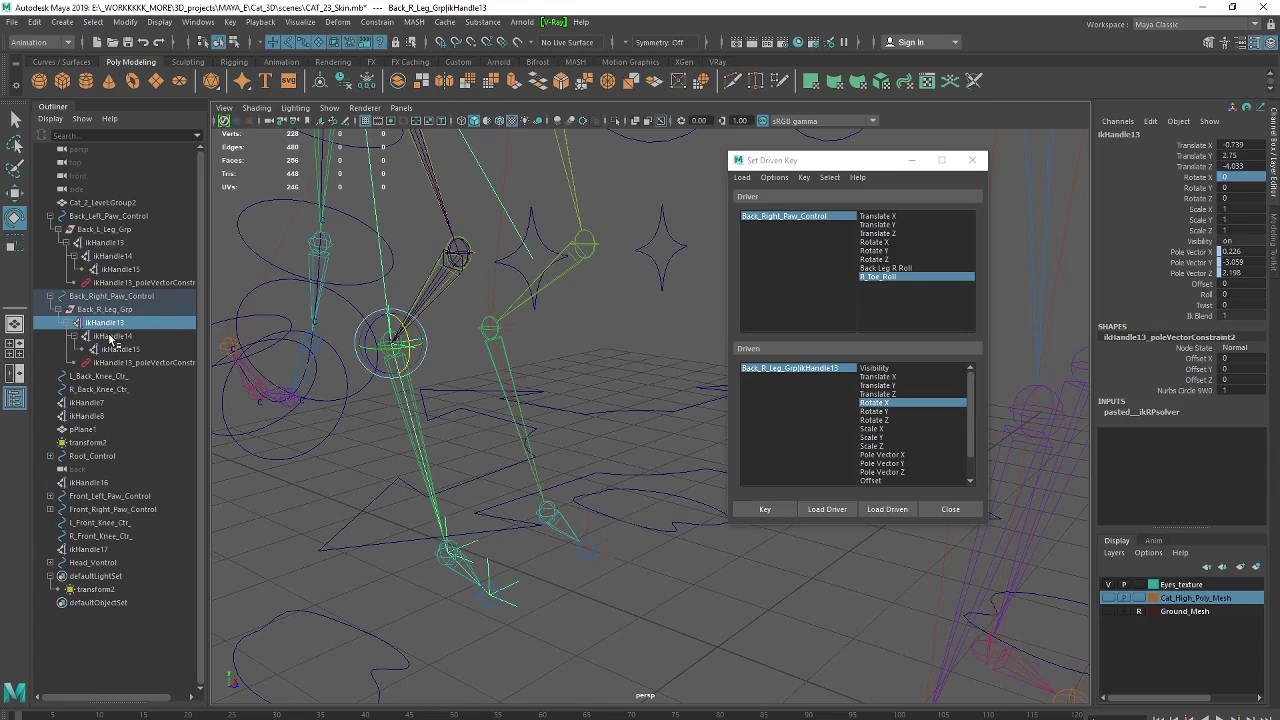
click(765, 509)
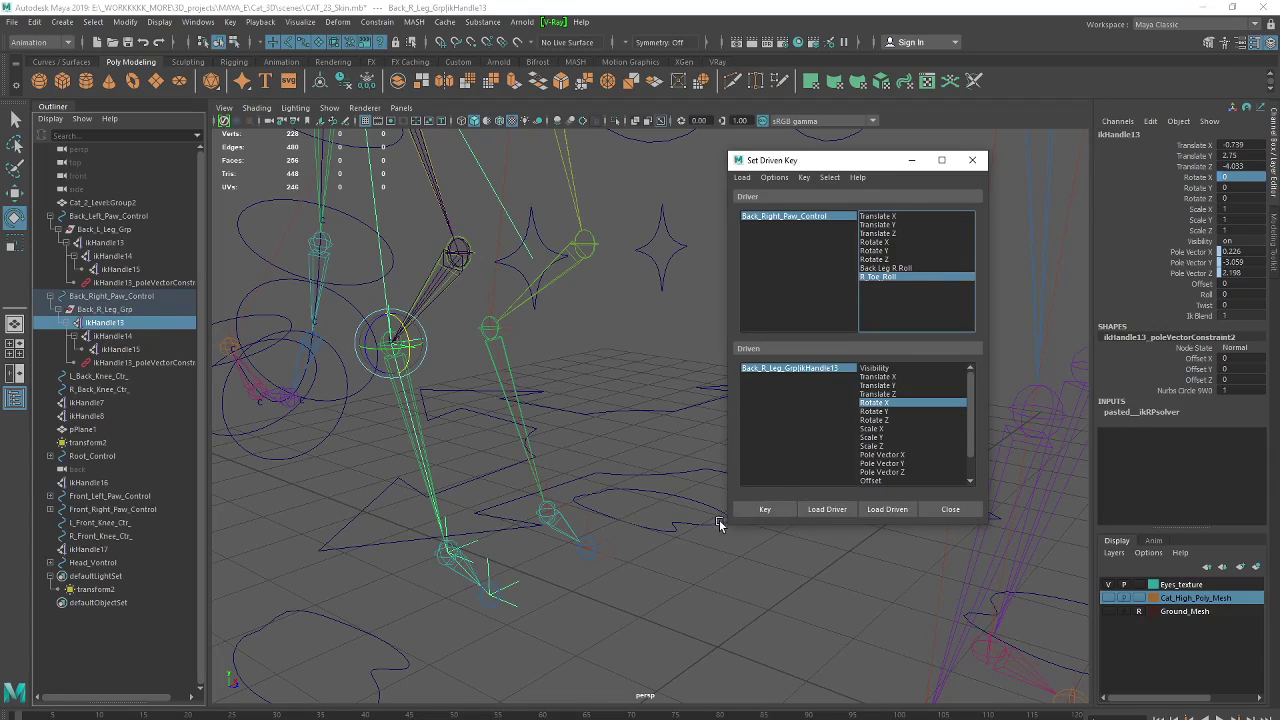
- Raise Back_Right_Paw_Control's Back Leg R Roll to 10
click(385, 638)
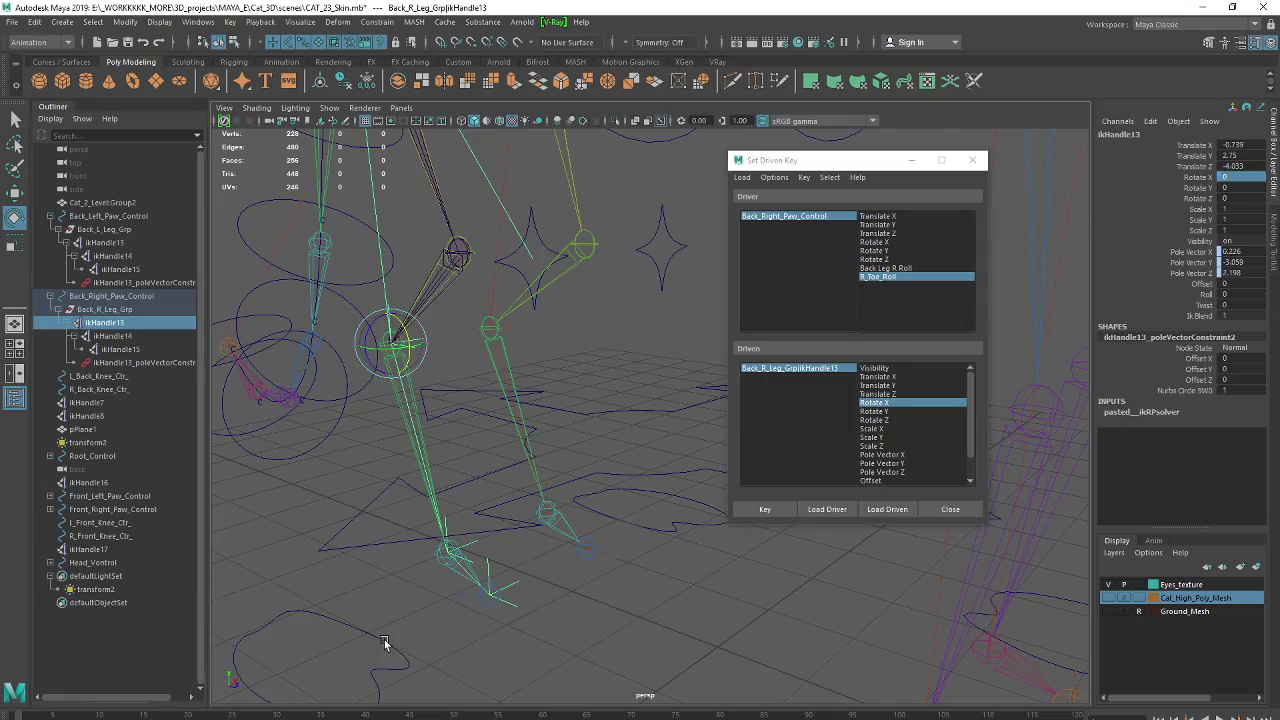
click(418, 345)
click(345, 625)
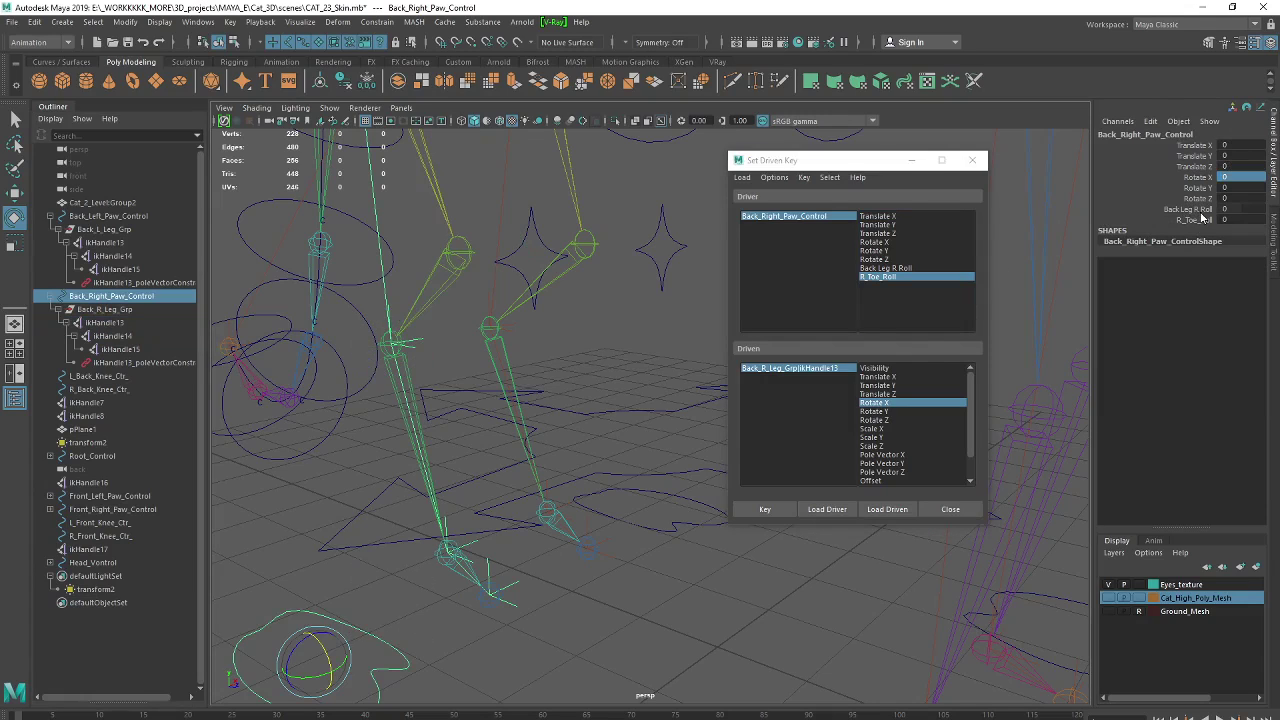
click(1205, 210)
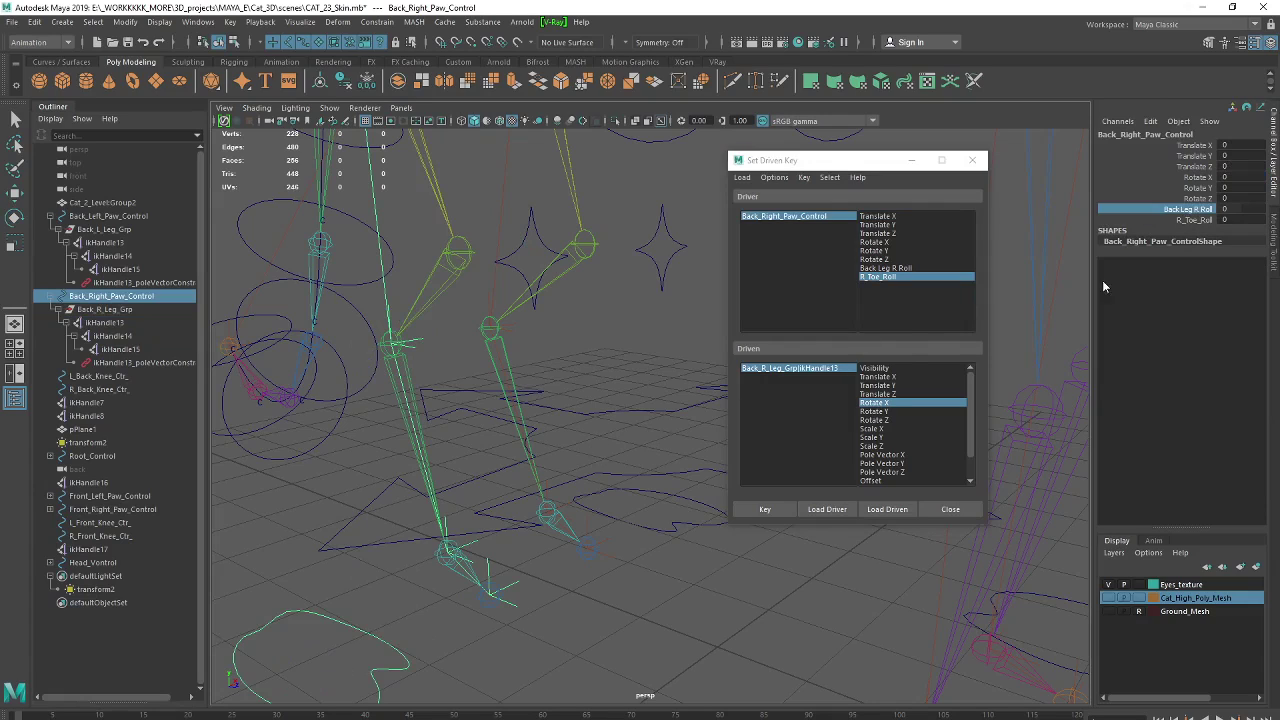
middle_drag(1059, 225, 1215, 221)
- Set ikHandle13's Rotate X to -15 and record the driven key
click(417, 340)
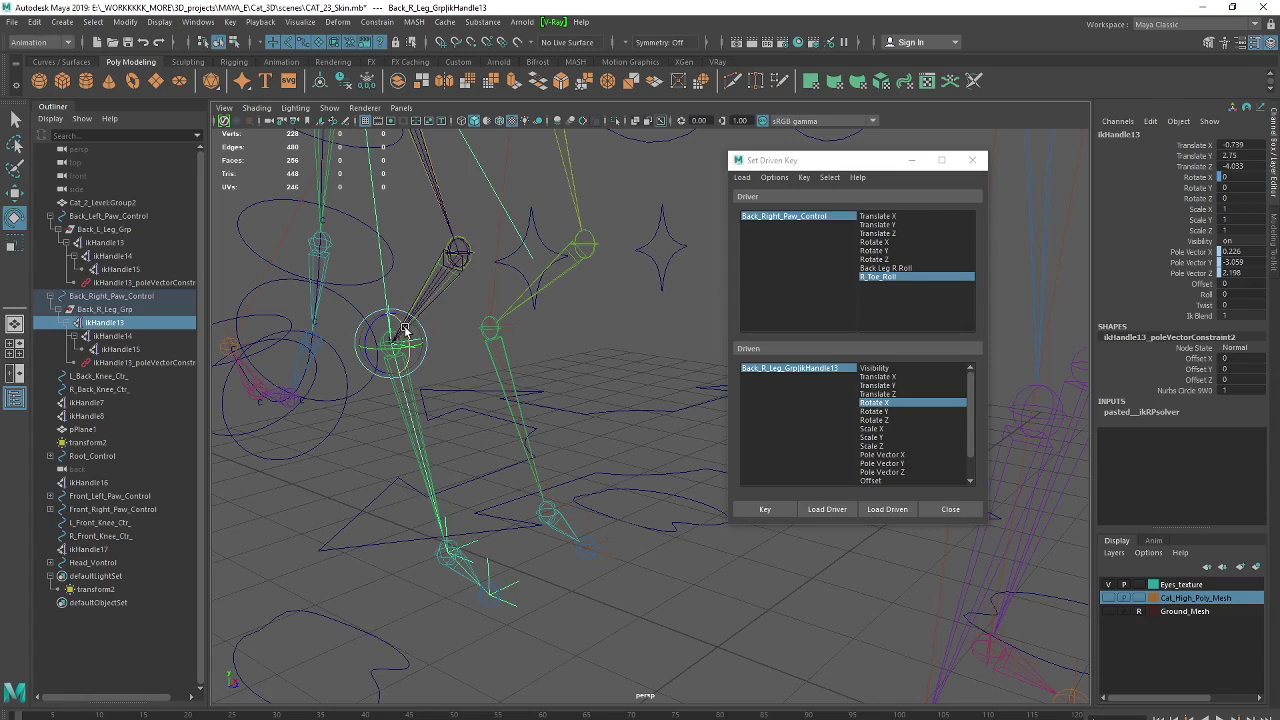
double_click(1230, 176)
text(-15)
key(Return)
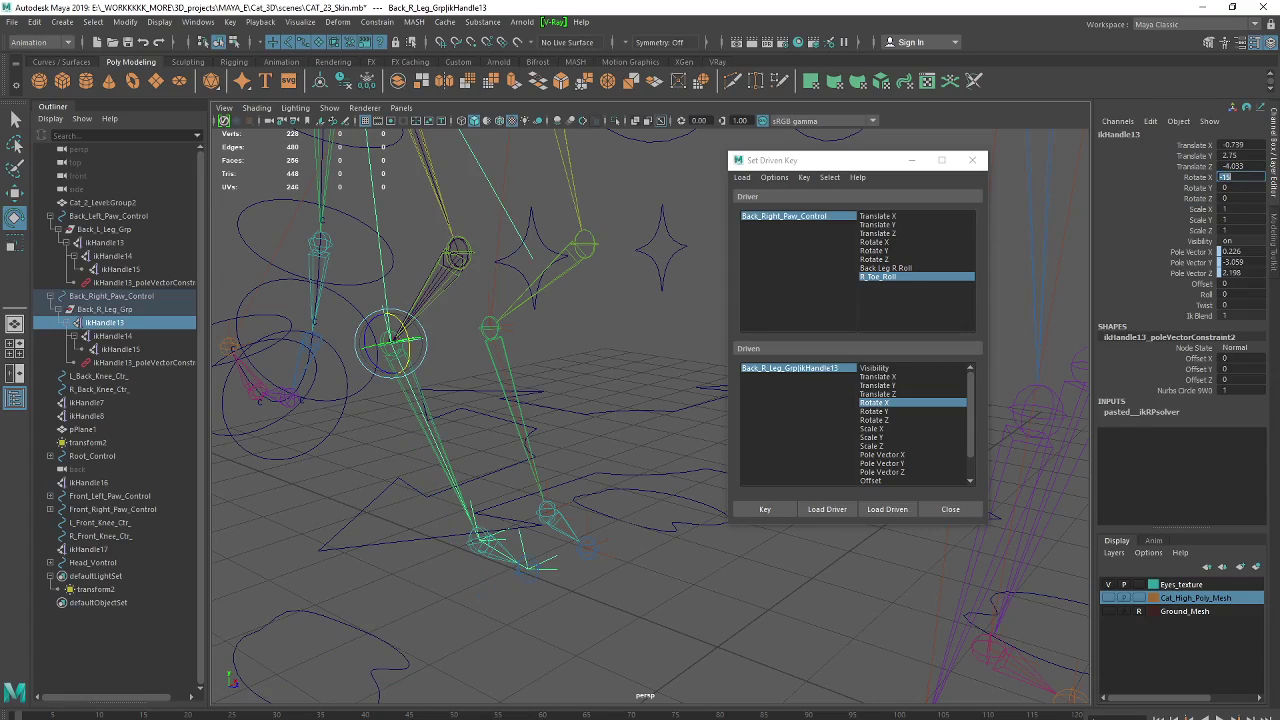
click(765, 509)
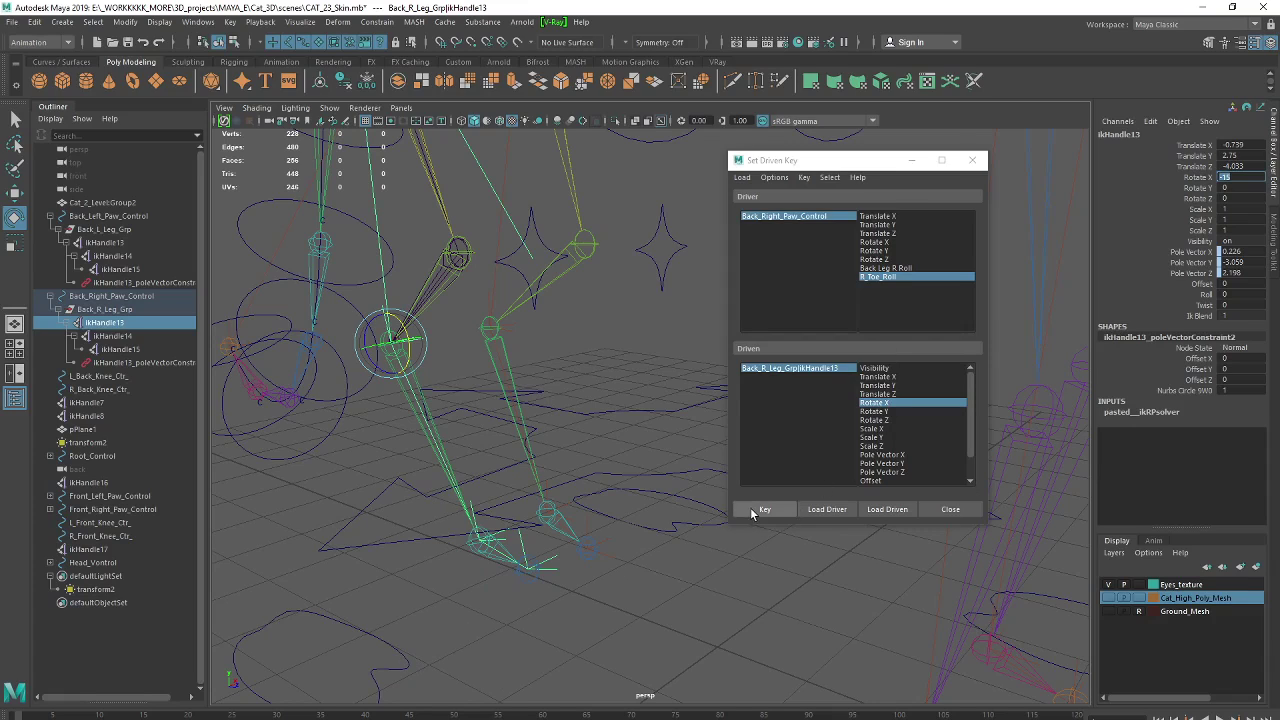
click(763, 510)
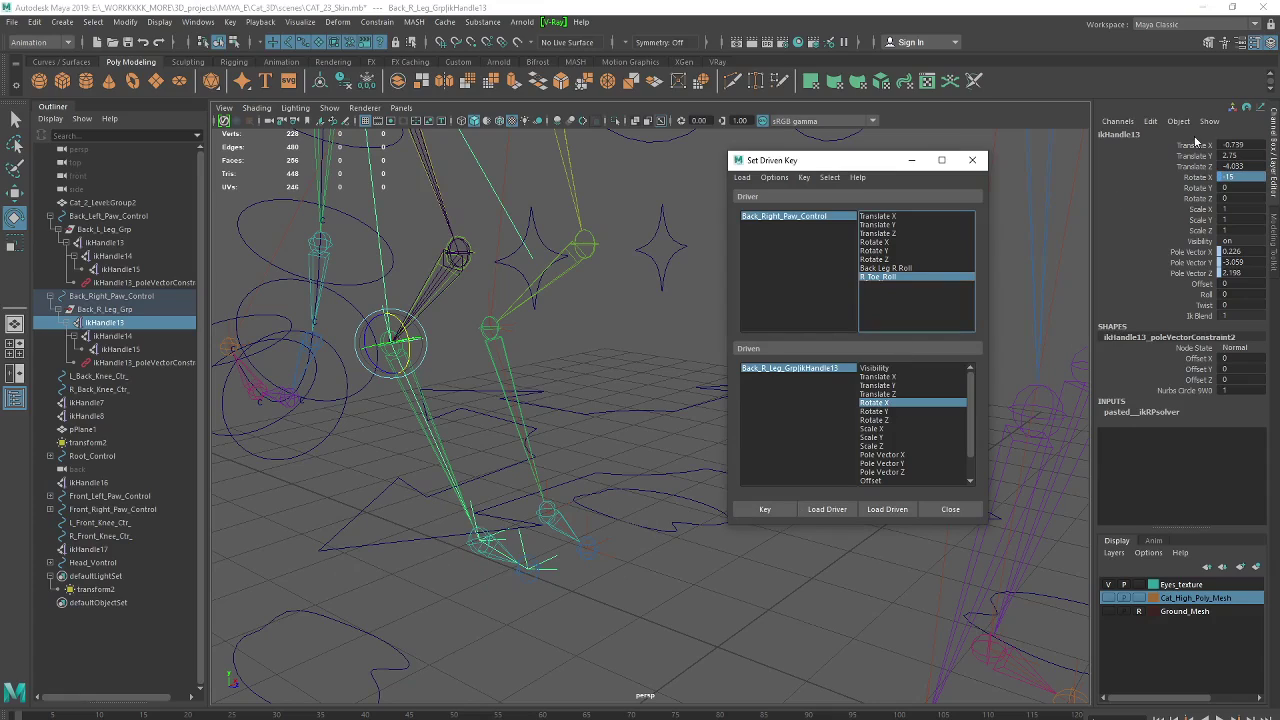
click(376, 635)
- Drag the paw's Back Leg R Roll down to -10 in the Channel Box
click(1188, 210)
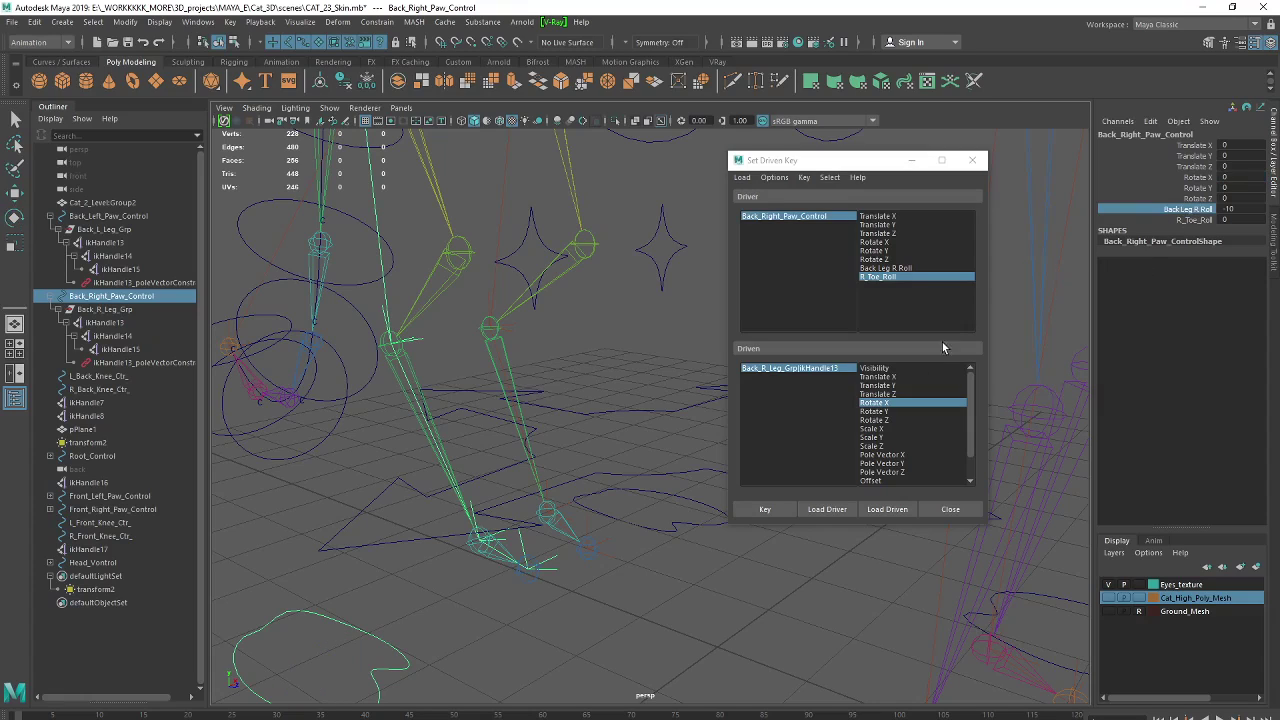
middle_drag(619, 474, 579, 481)
middle_drag(783, 487, 575, 497)
alt+drag(600, 487, 254, 365)
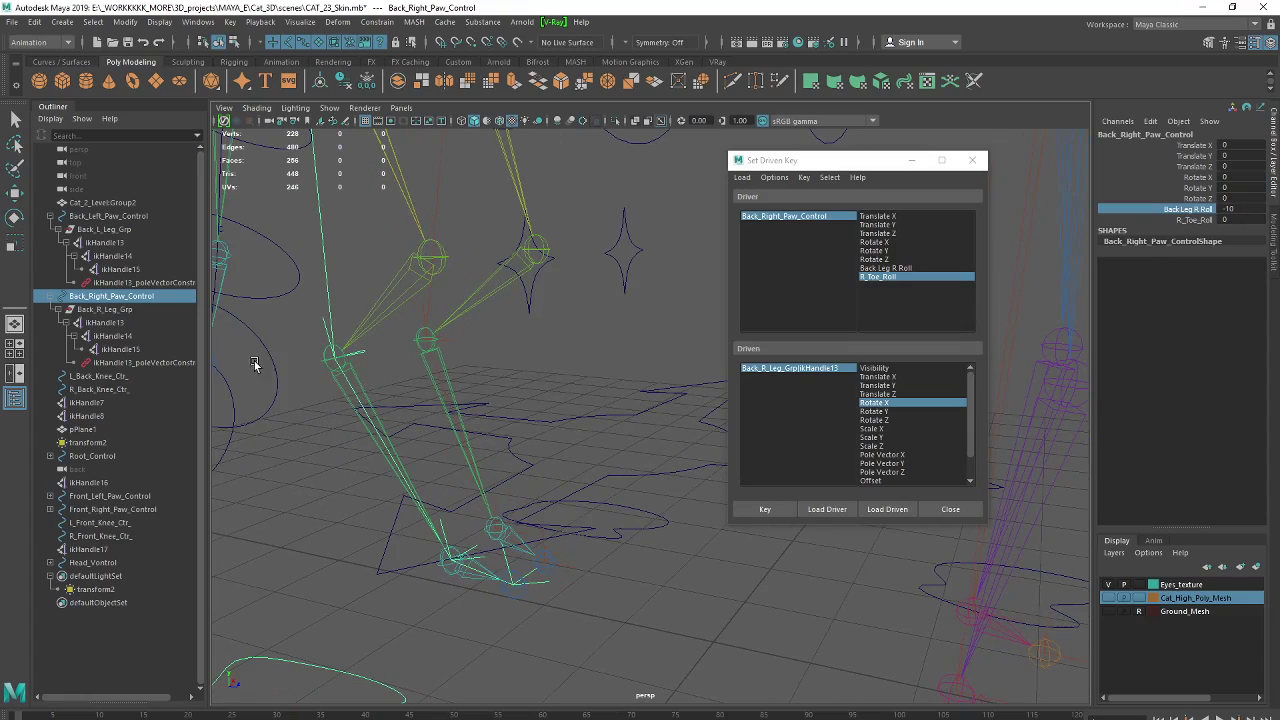
- Select ikHandle13 and set its Rotate X back to 0
click(112, 336)
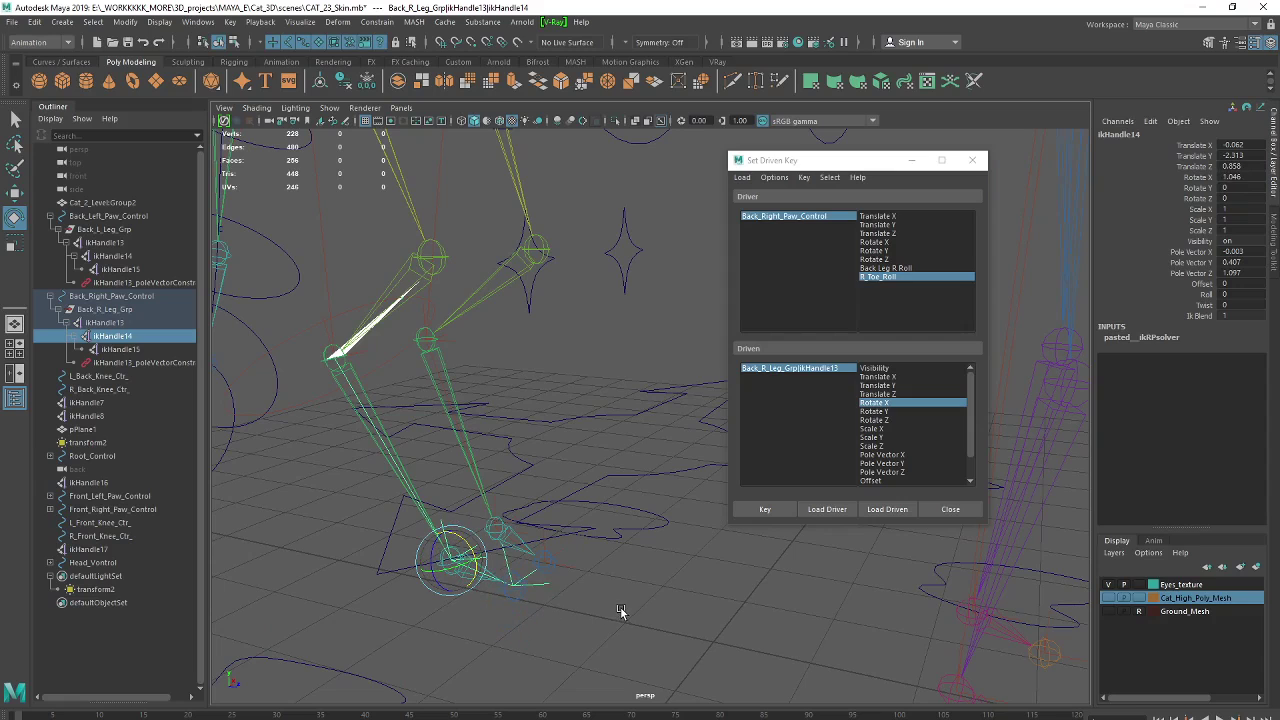
click(112, 322)
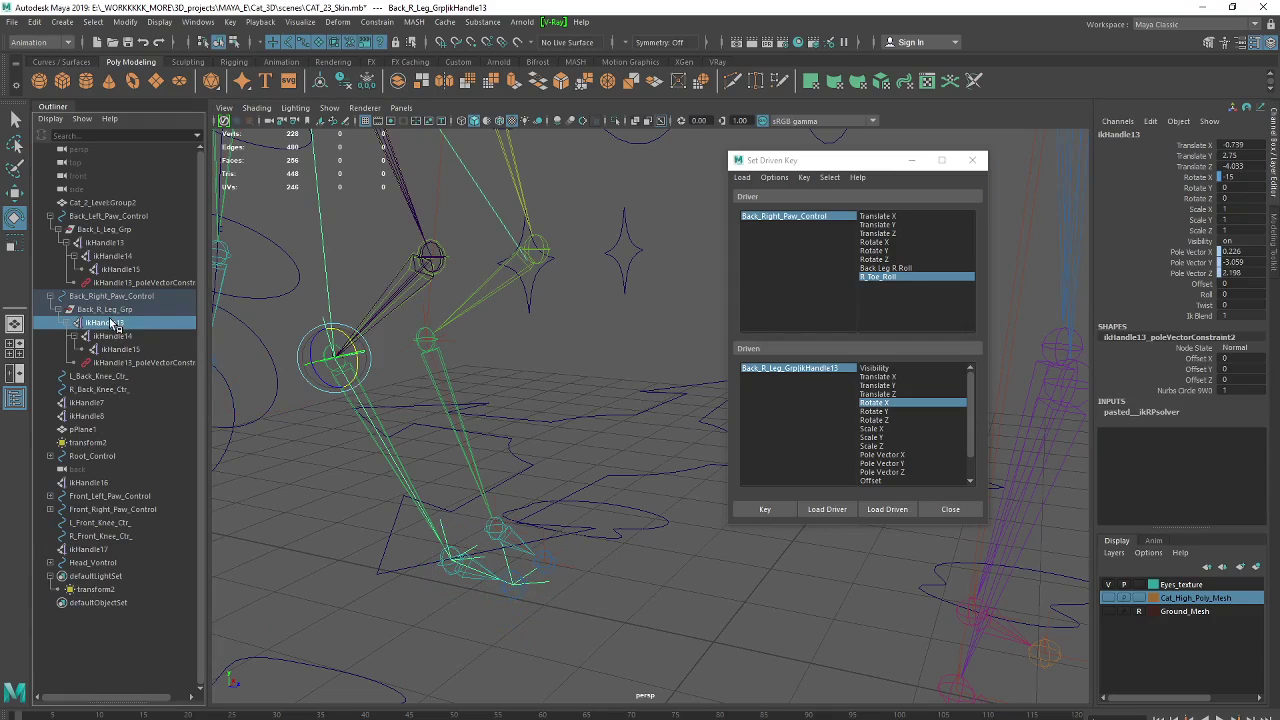
mouse_move(465, 511)
middle_down()
mouse_move(349, 509)
mouse_move(440, 517)
middle_up()
mouse_move(440, 517)
alt+mouse_down()
mouse_move(438, 491)
mouse_move(426, 493)
mouse_move(509, 463)
mouse_move(602, 452)
mouse_move(568, 450)
alt+mouse_up()
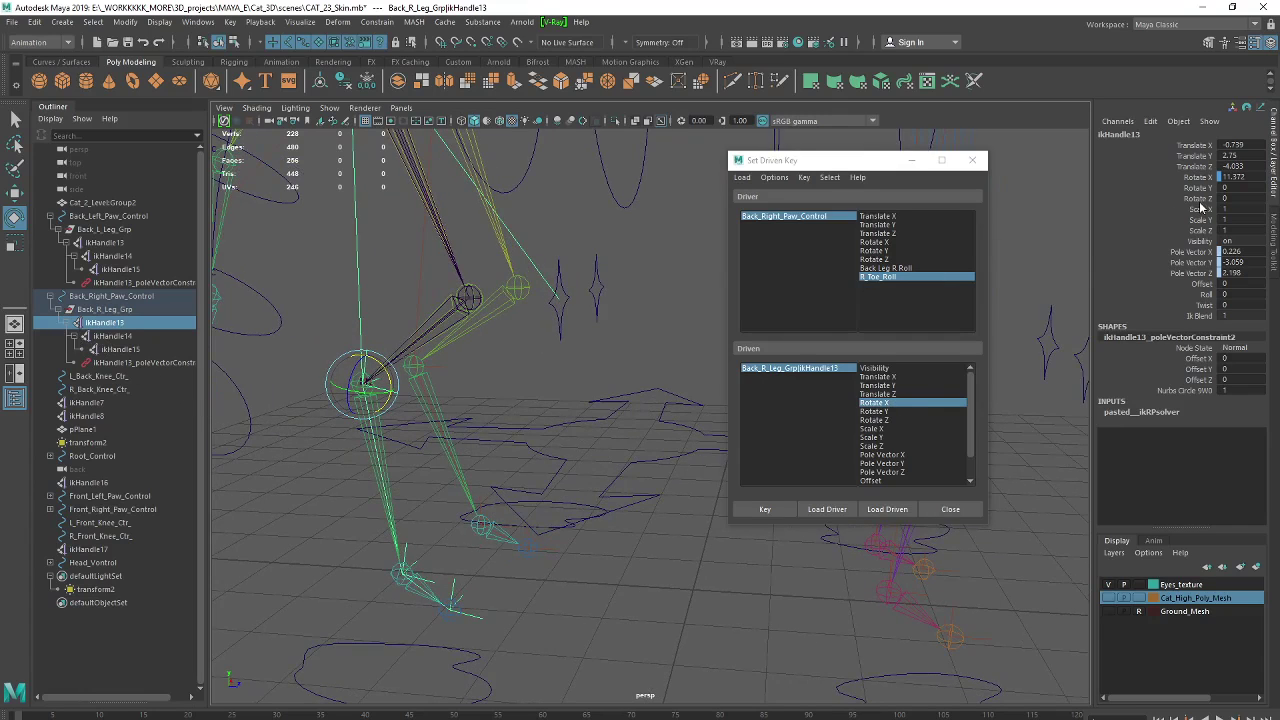
double_click(1231, 177)
text(0)
key(Return)
- Orbit and zoom around the back legs to inspect the resulting leg pose
alt+drag(512, 449, 481, 492)
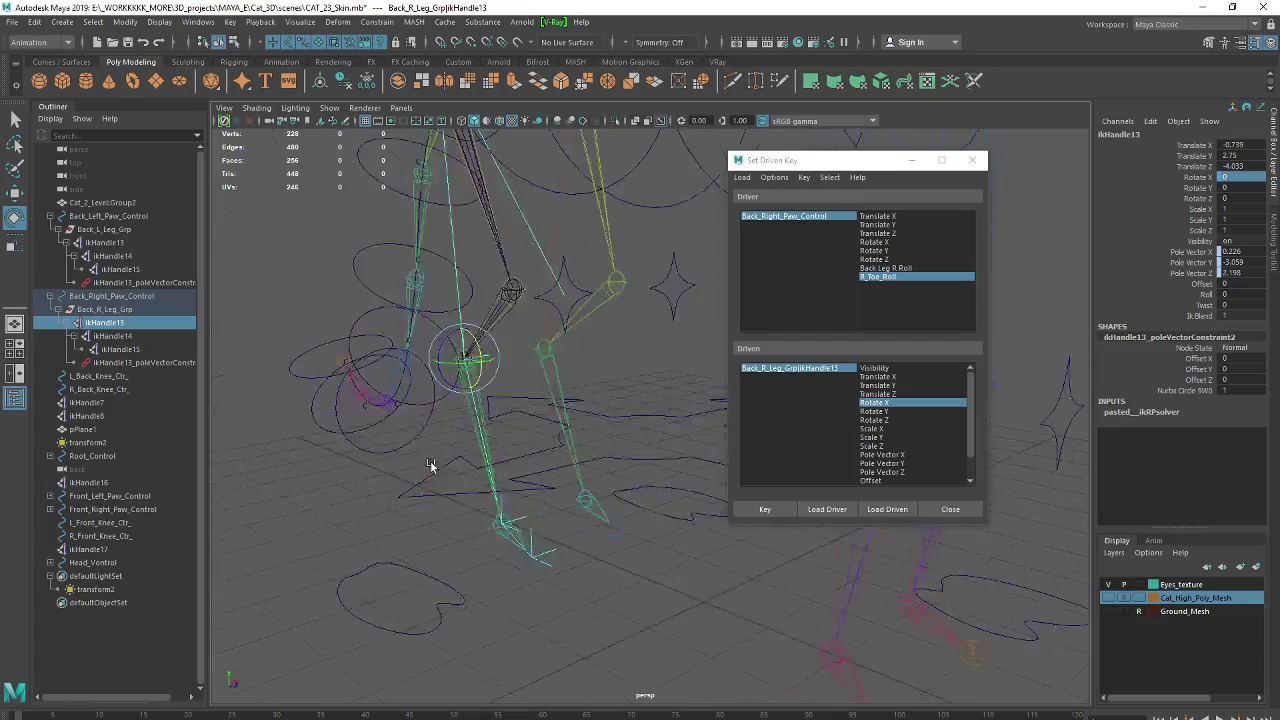
scroll(540, 480, up, 2)
scroll(531, 445, up, 2)
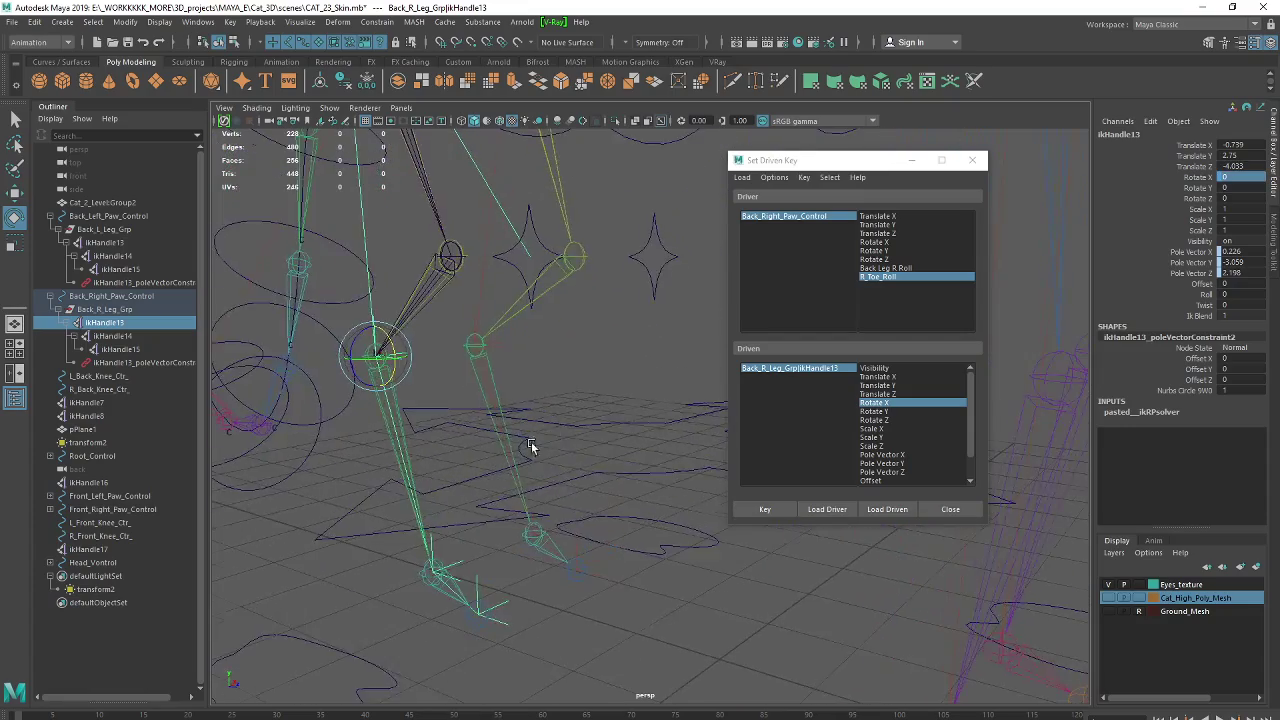
scroll(548, 440, up, 2)
mouse_move(552, 437)
alt+mouse_down()
mouse_move(524, 440)
mouse_move(603, 449)
mouse_move(517, 457)
alt+mouse_up()
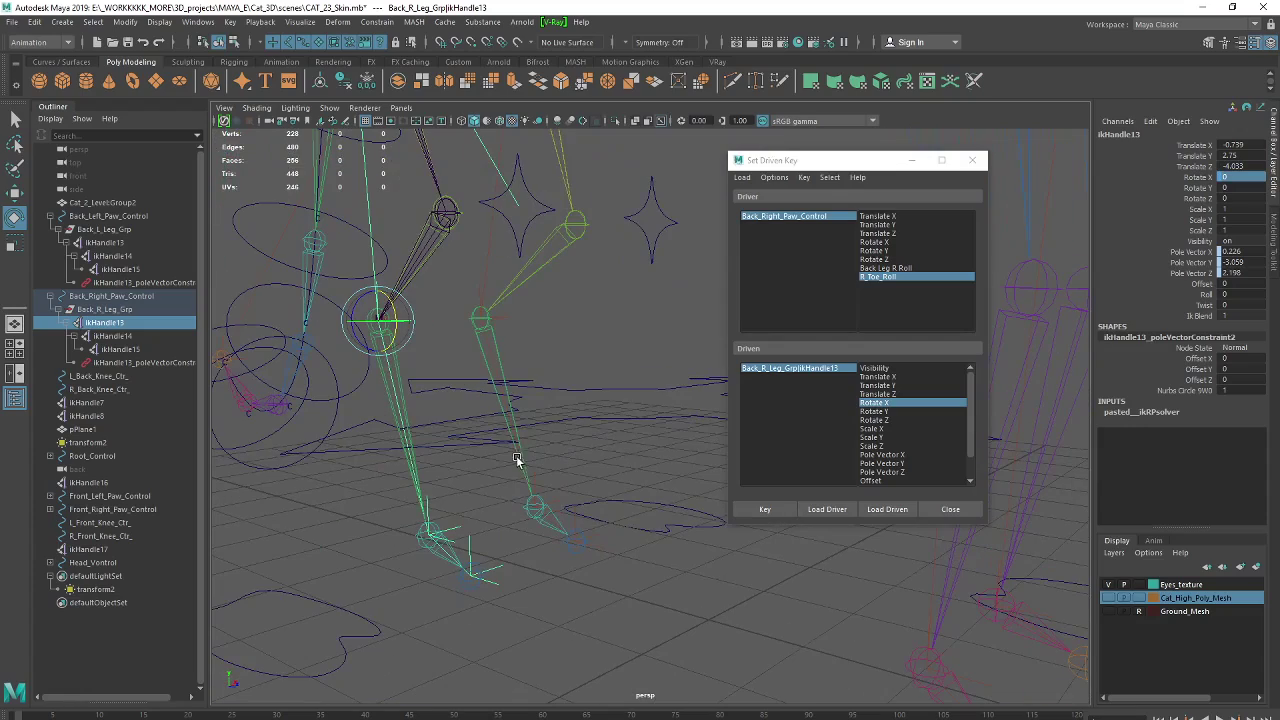
click(457, 529)
alt+drag(559, 549, 534, 551)
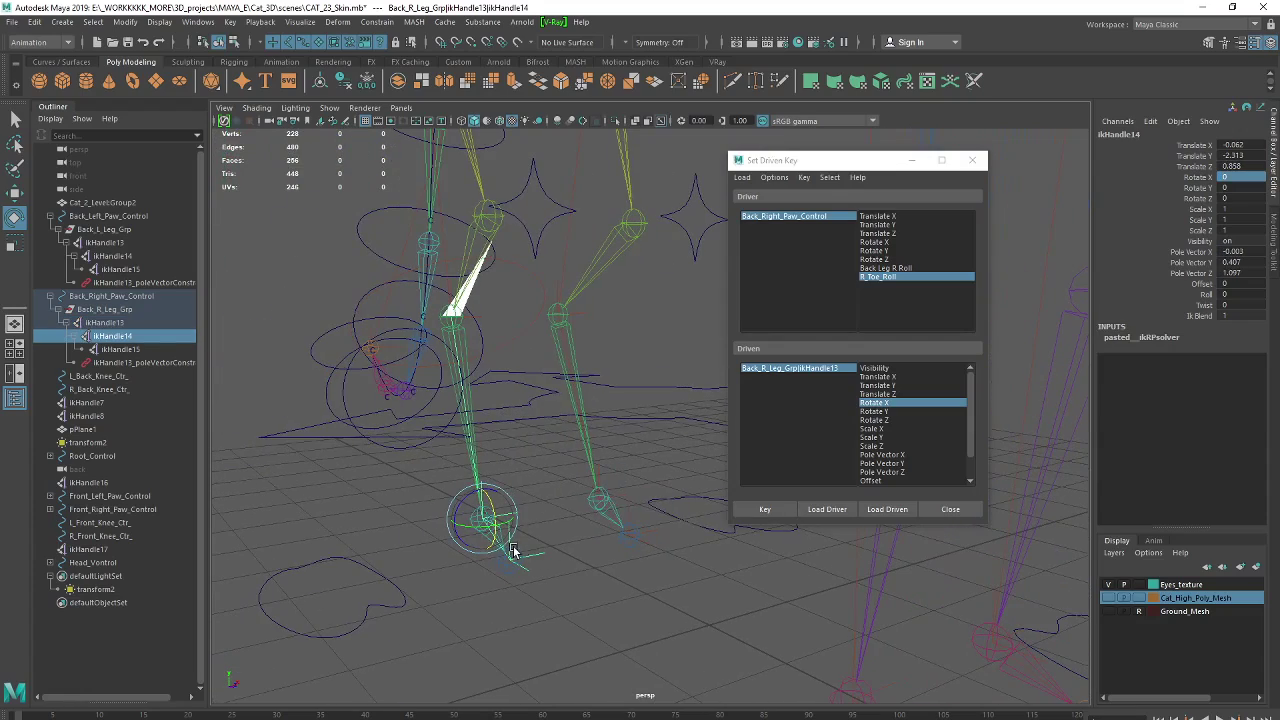
alt+drag(407, 550, 438, 455)
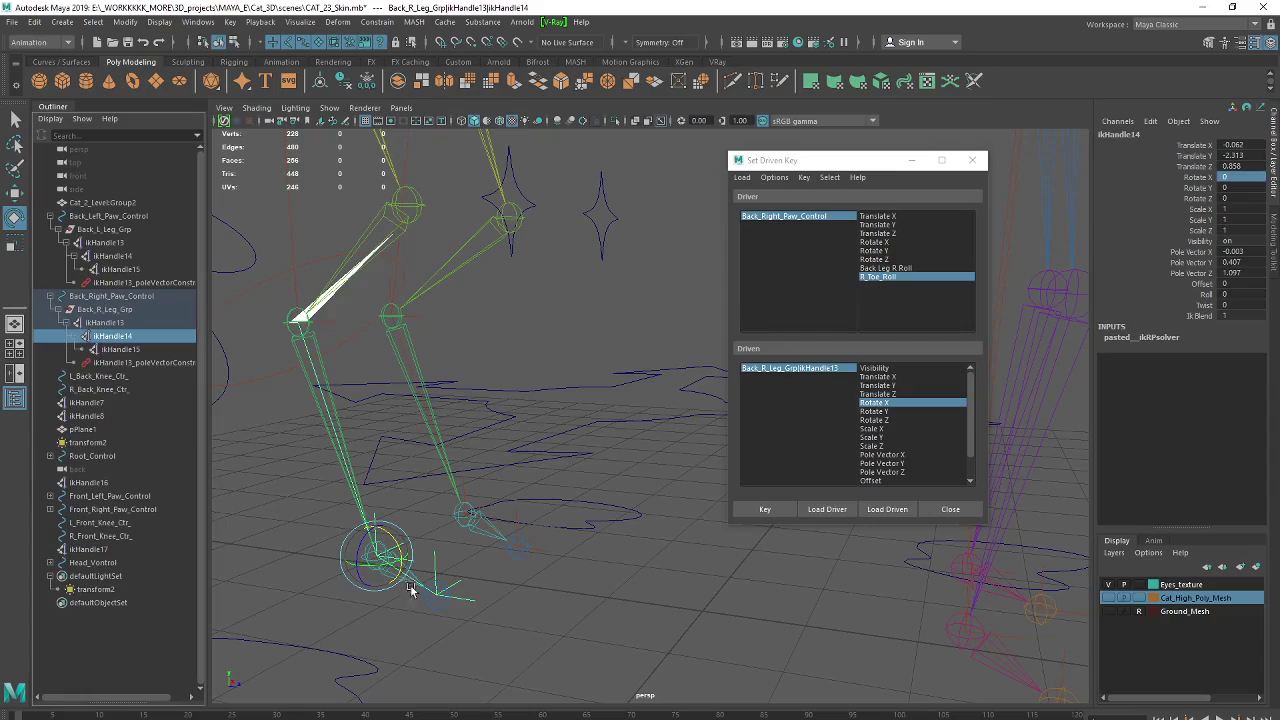
- Select ikHandle14 and frame the view on it to examine the leg rig
click(503, 637)
mouse_move(503, 637)
alt+mouse_down()
mouse_move(529, 360)
mouse_move(549, 443)
alt+mouse_up()
click(491, 507)
key(f)
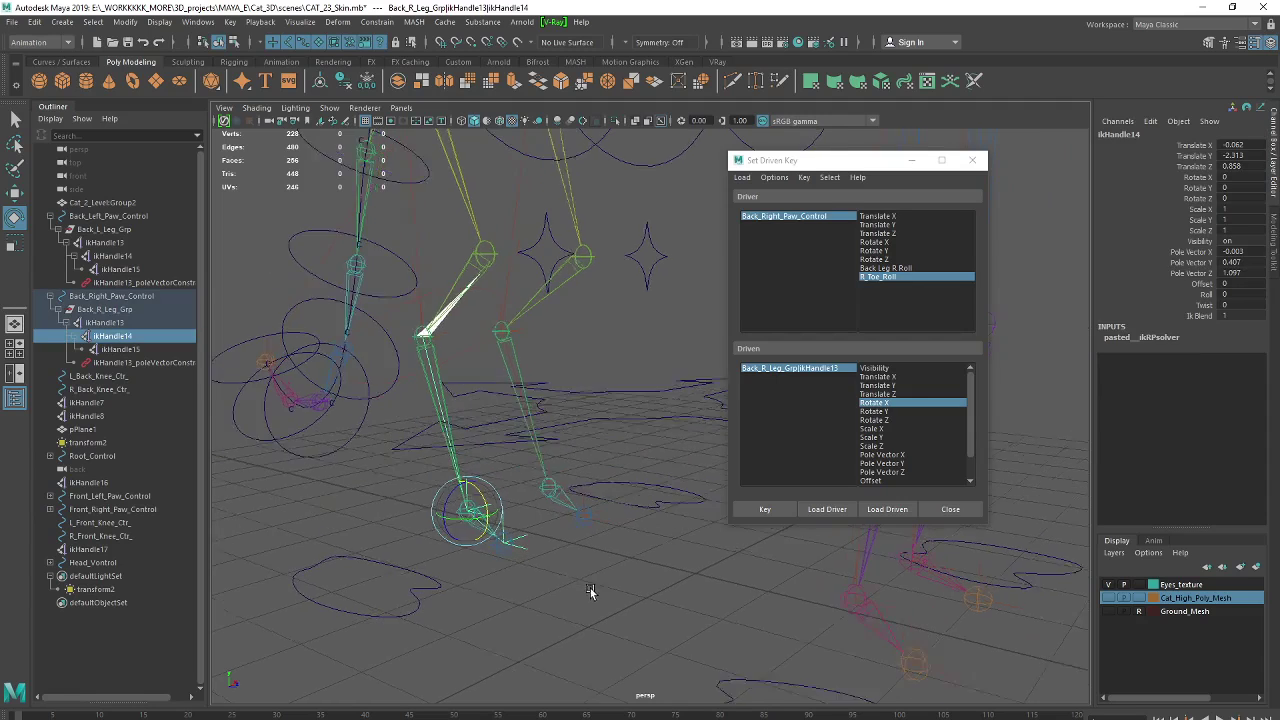
click(886, 288)
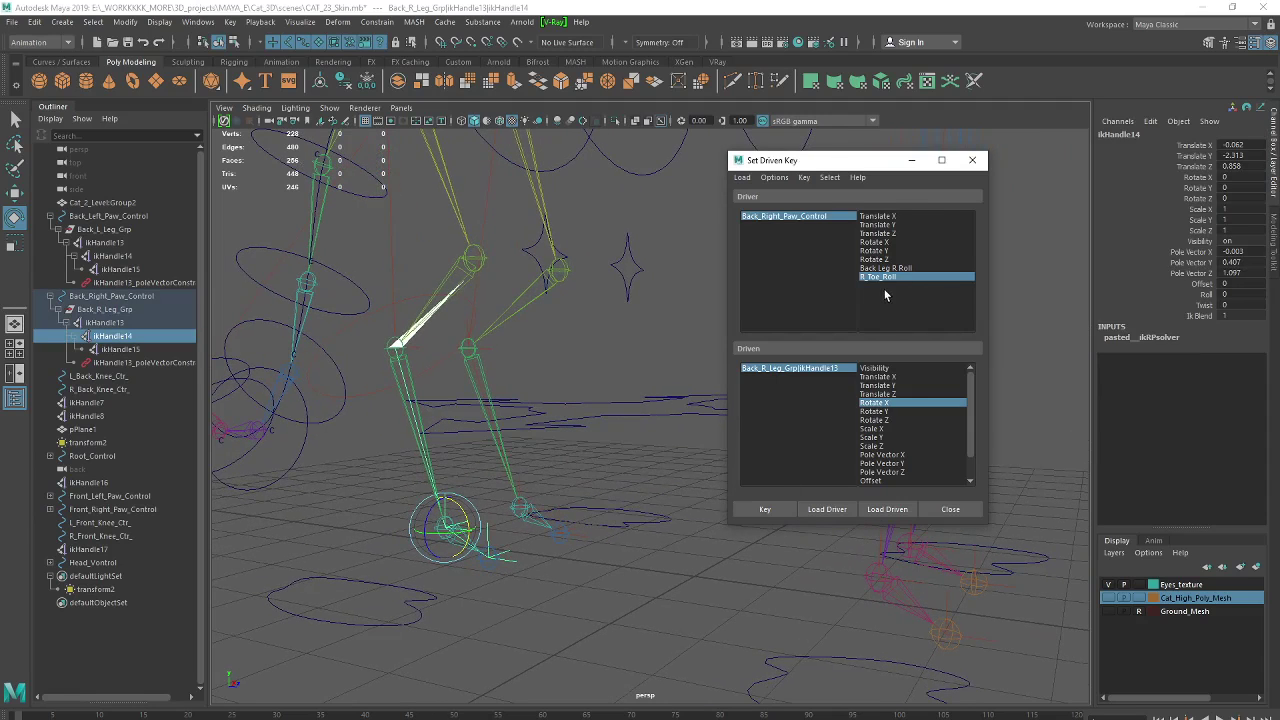
click(886, 268)
click(886, 277)
alt+drag(490, 601, 505, 538)
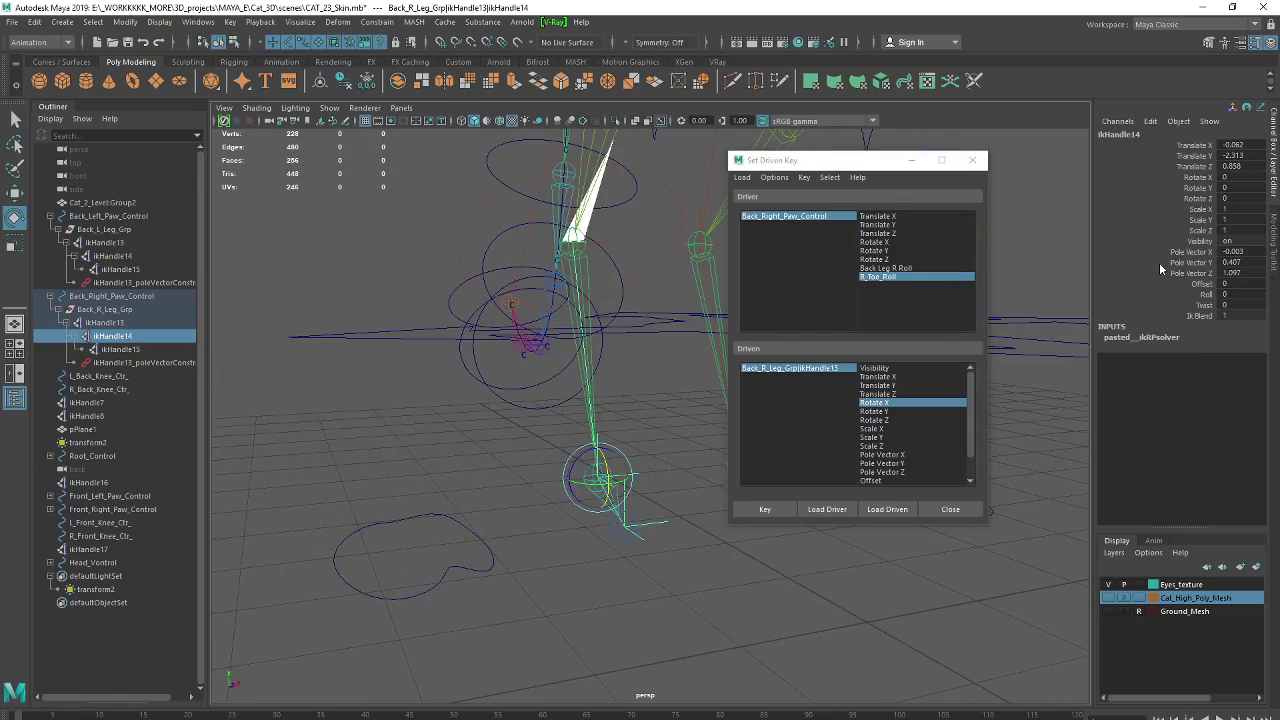
- Reselect the back right paw control and check its Back Leg R Roll value
click(468, 532)
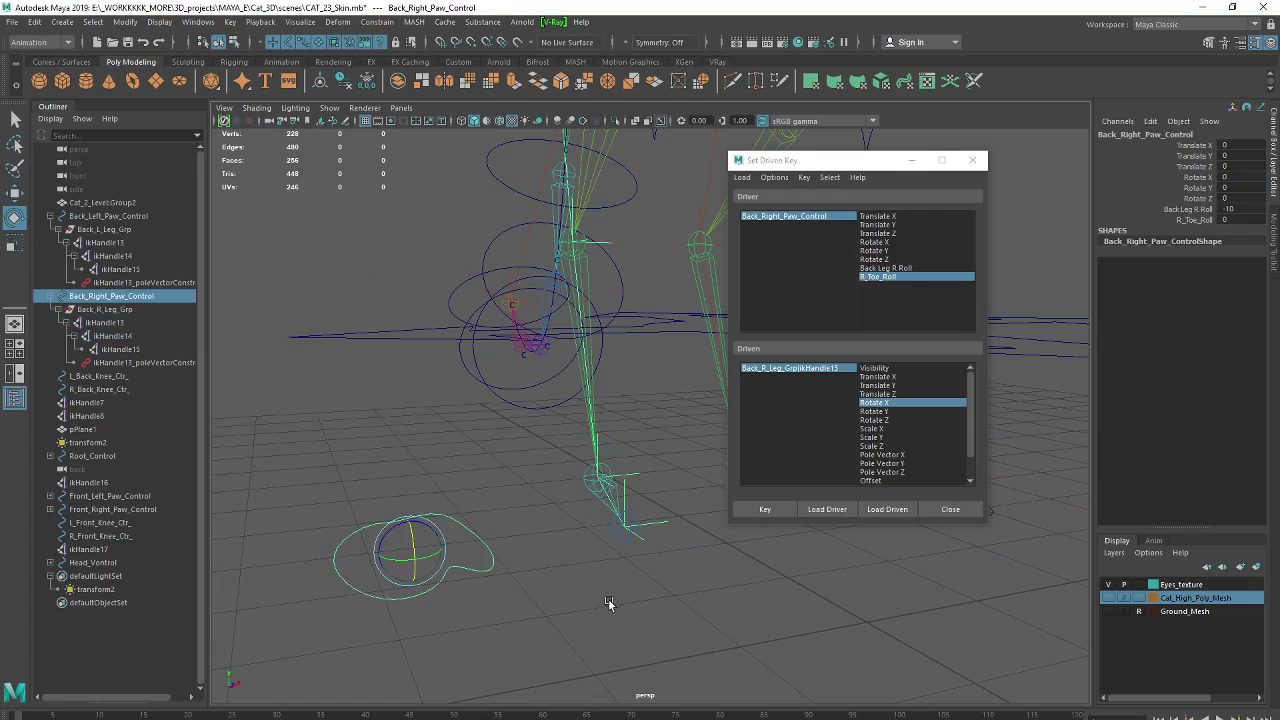
alt+right_drag(608, 603, 660, 585)
alt+drag(660, 585, 545, 557)
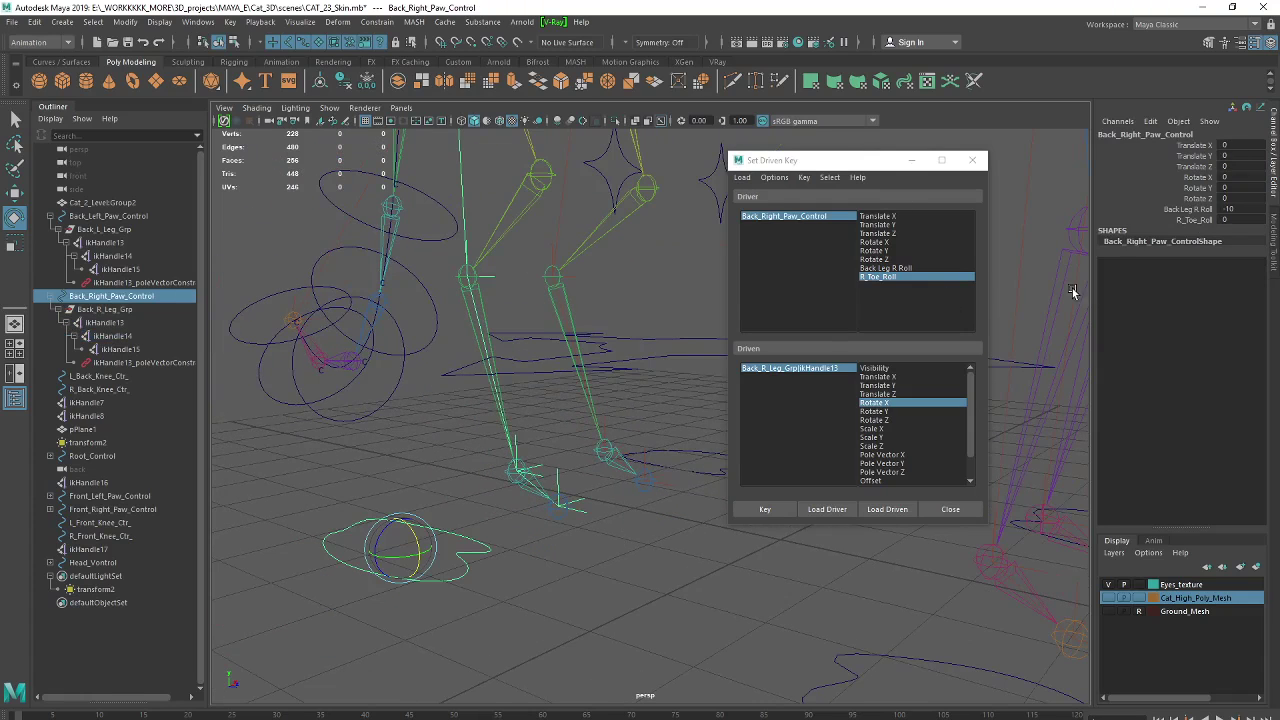
double_click(1229, 207)
click(608, 557)
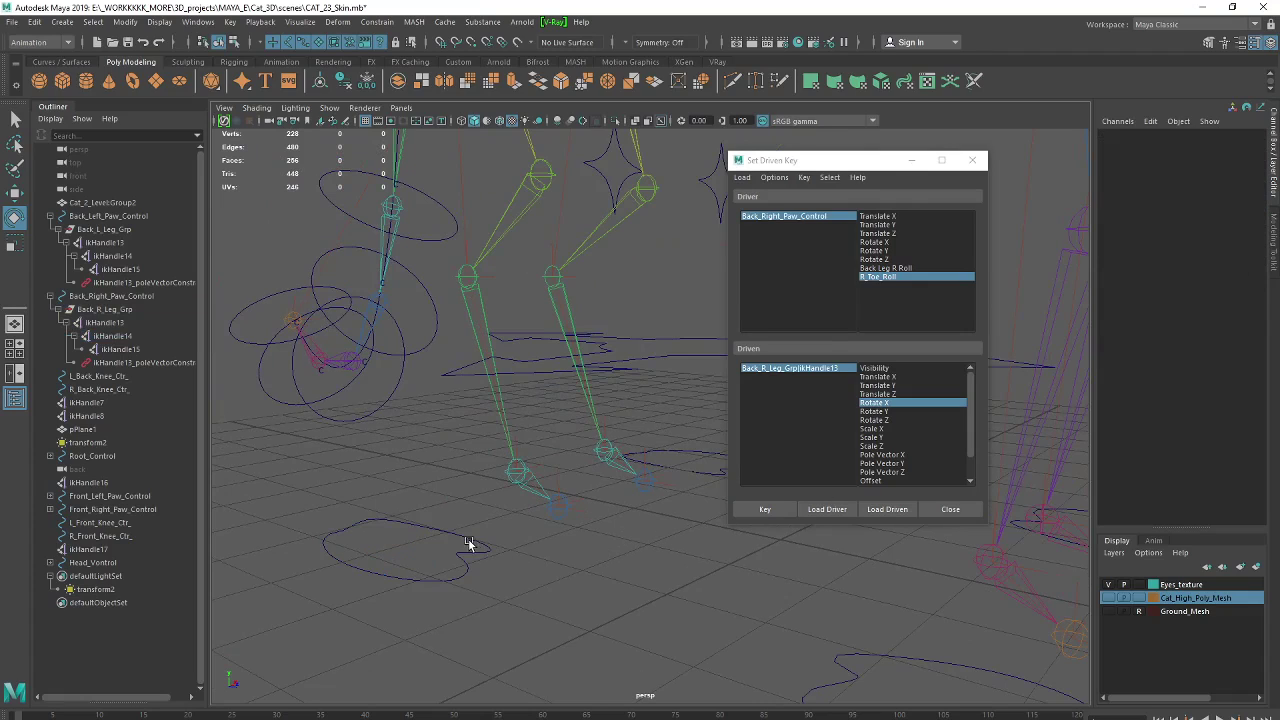
click(470, 542)
- Pick ikHandle14 in the Outliner and load it as the driven object
click(541, 466)
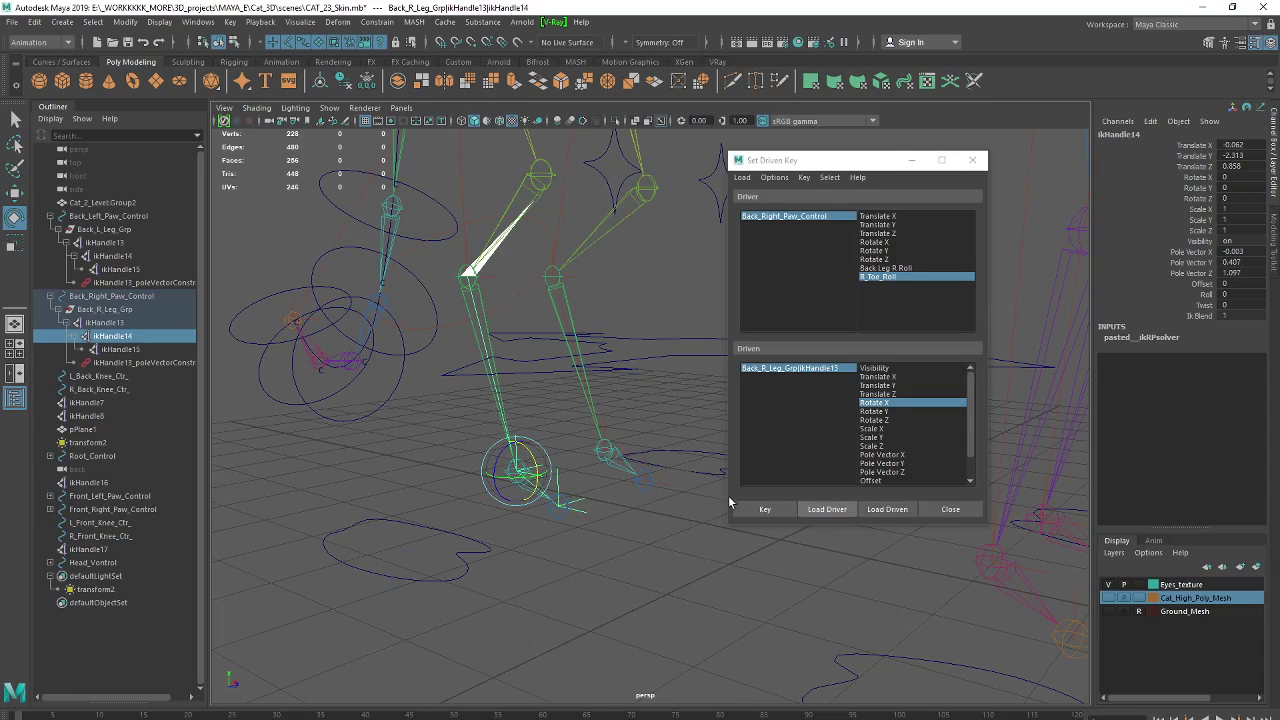
click(105, 350)
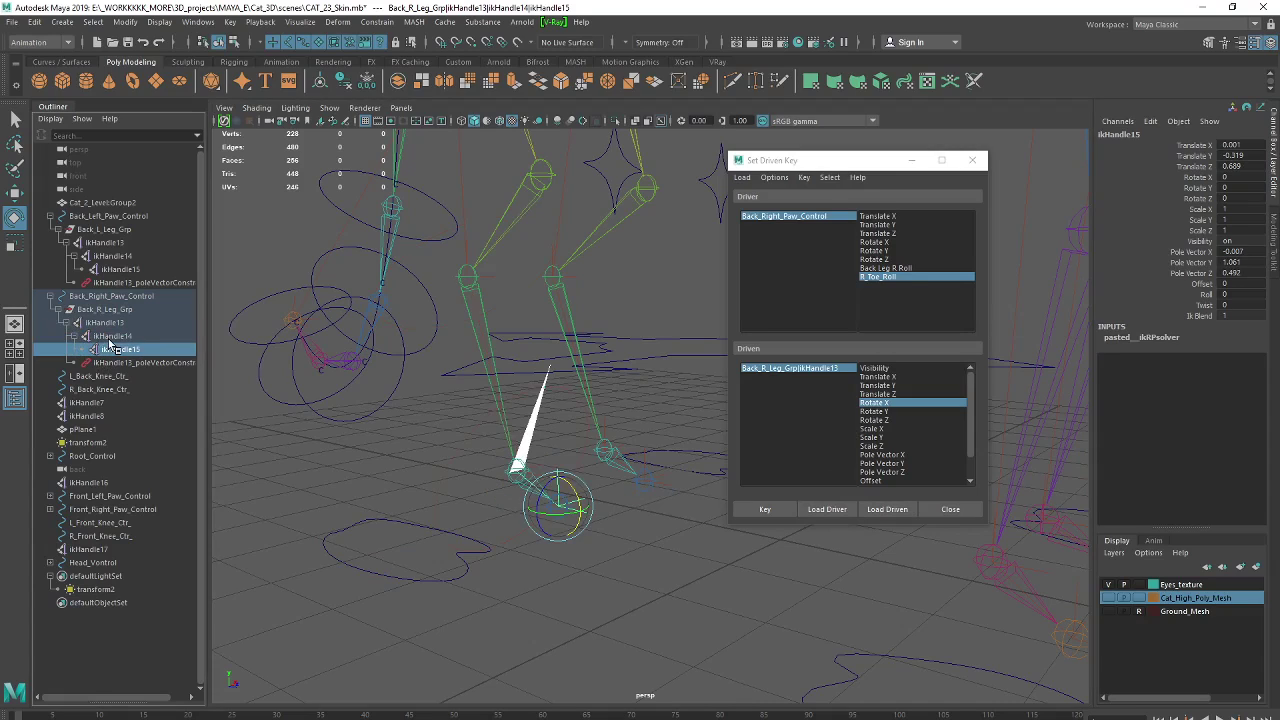
click(108, 338)
click(117, 352)
click(112, 336)
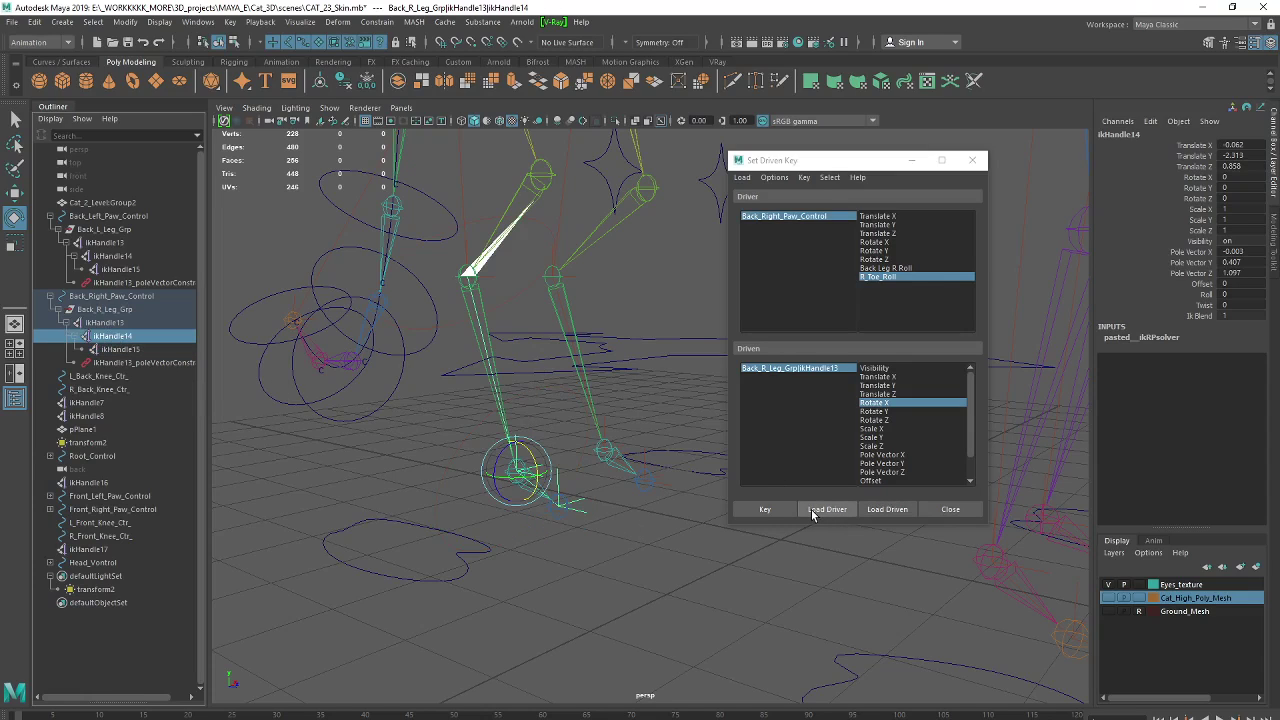
click(887, 509)
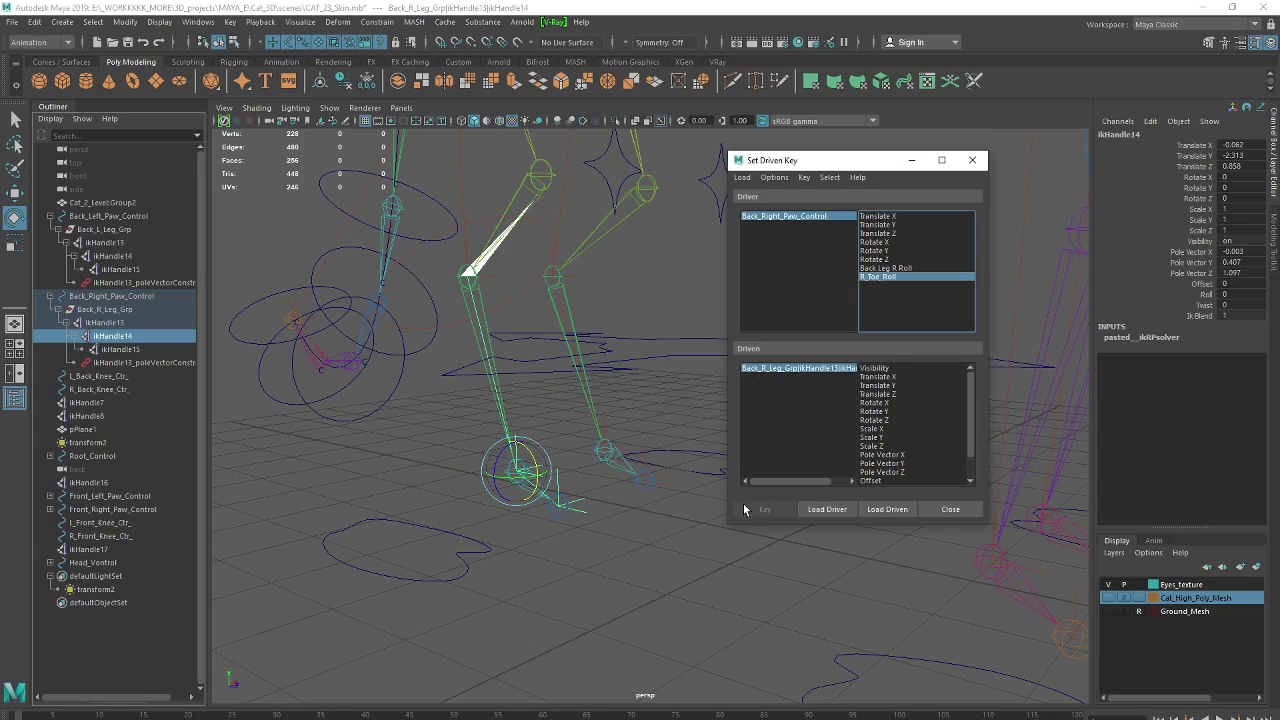
- Reload the back right paw control as driver and ikHandle14 as driven
click(452, 533)
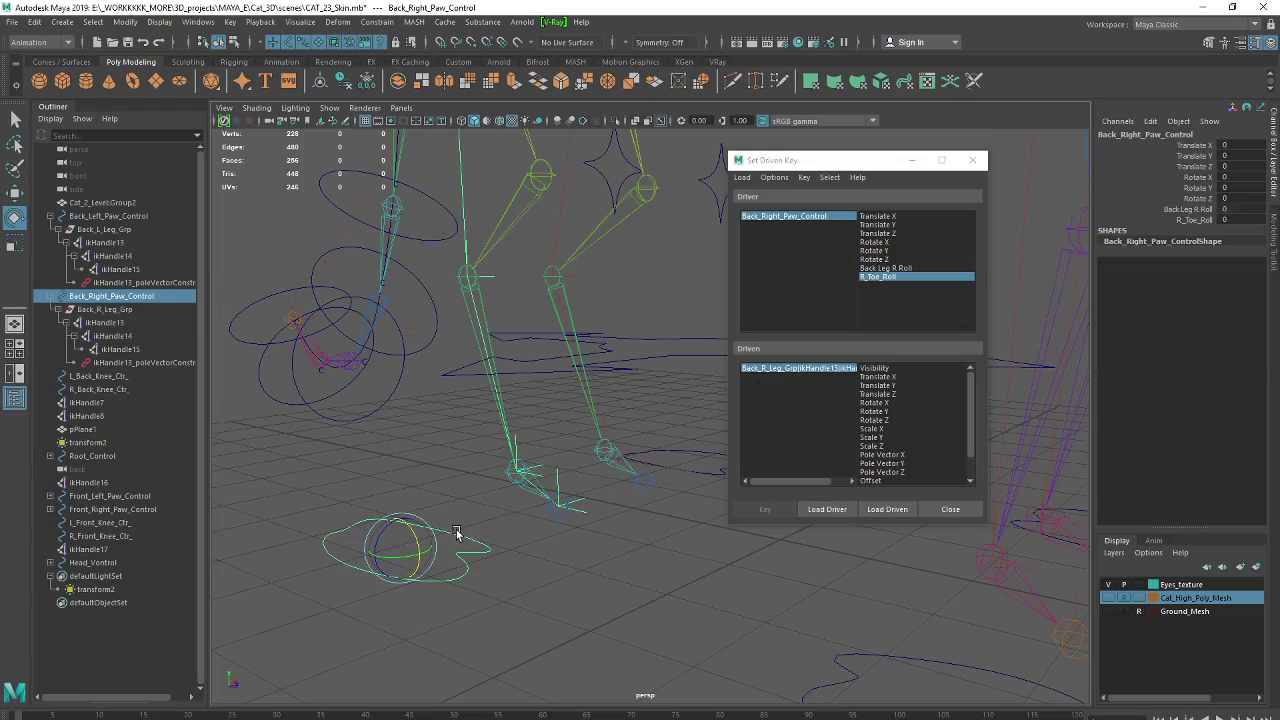
click(817, 511)
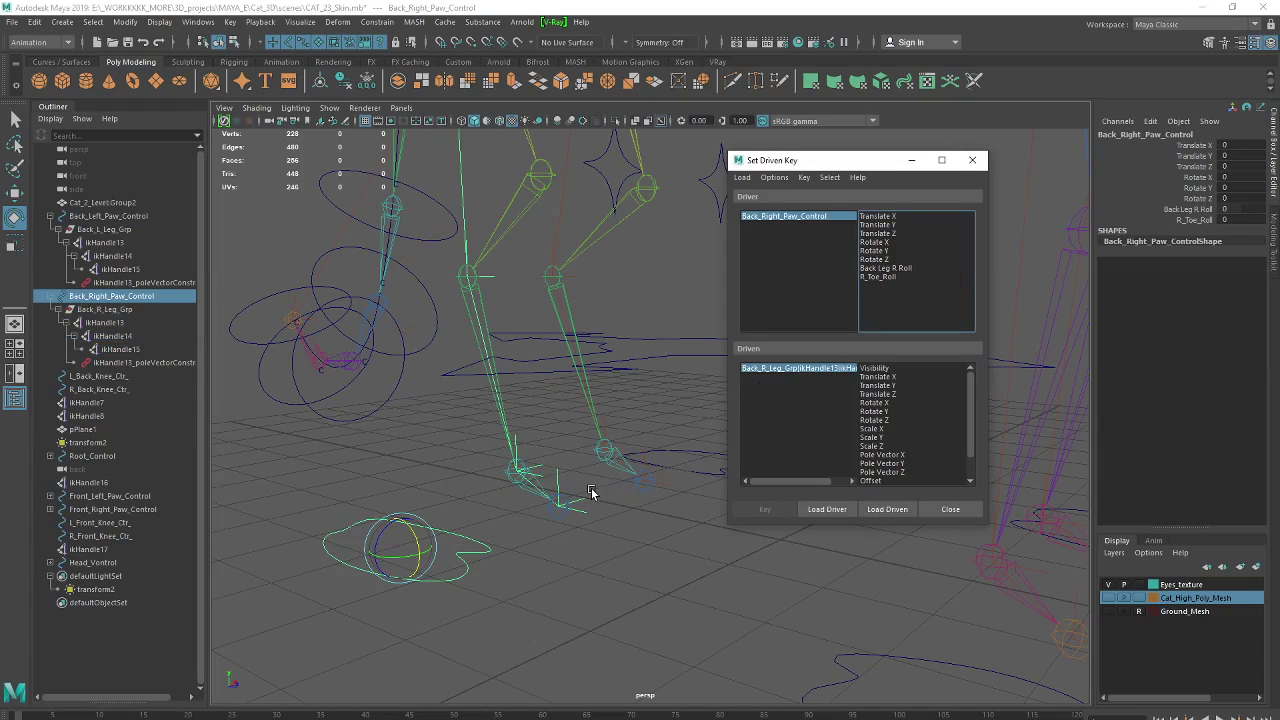
click(546, 468)
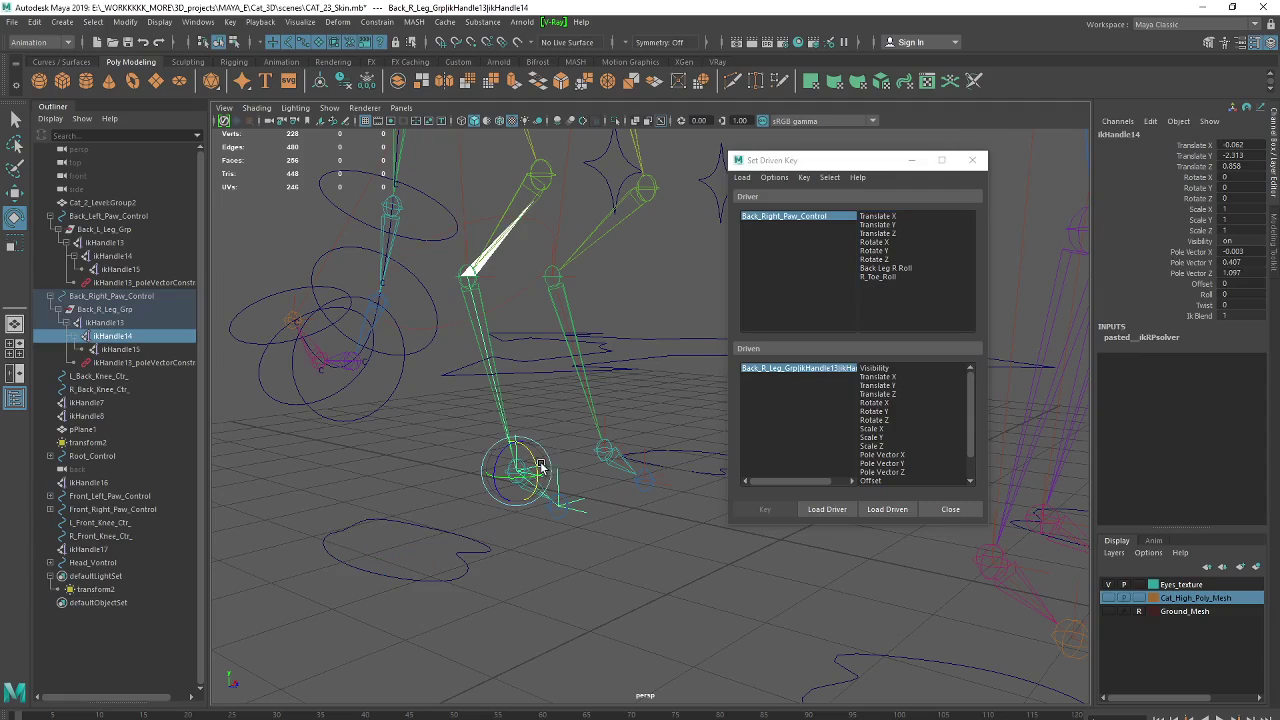
click(113, 347)
click(112, 340)
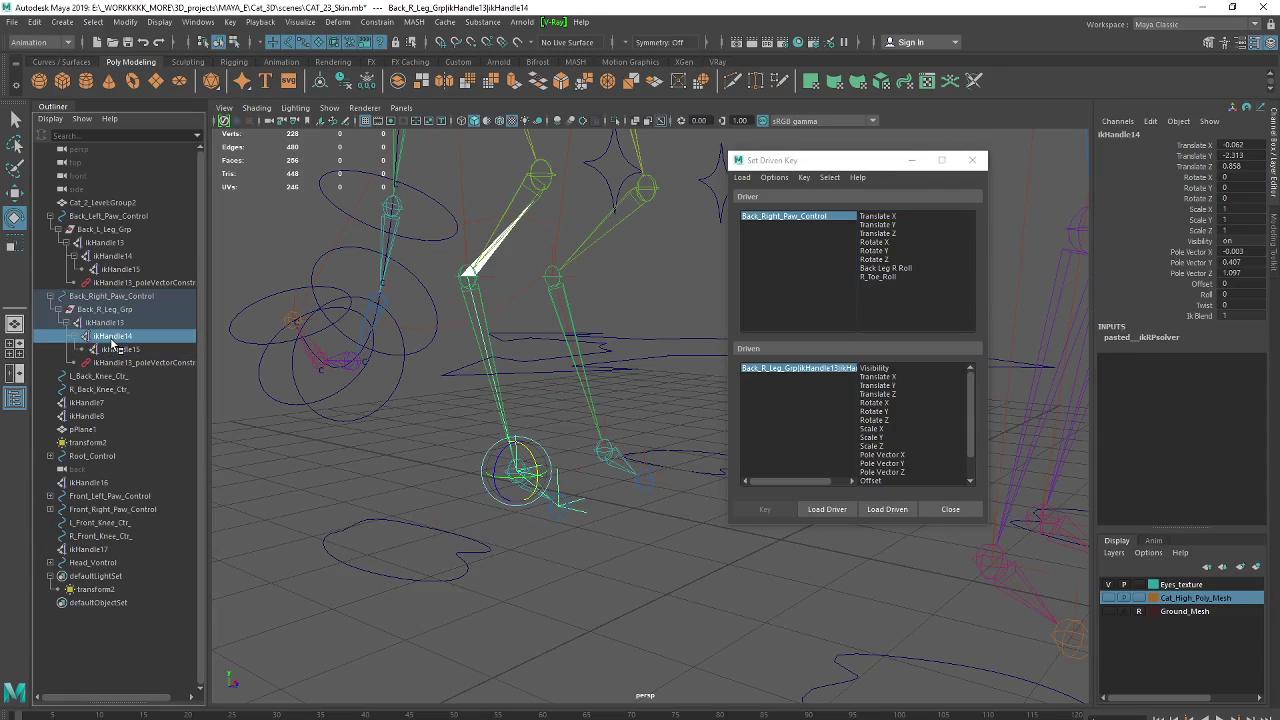
click(887, 510)
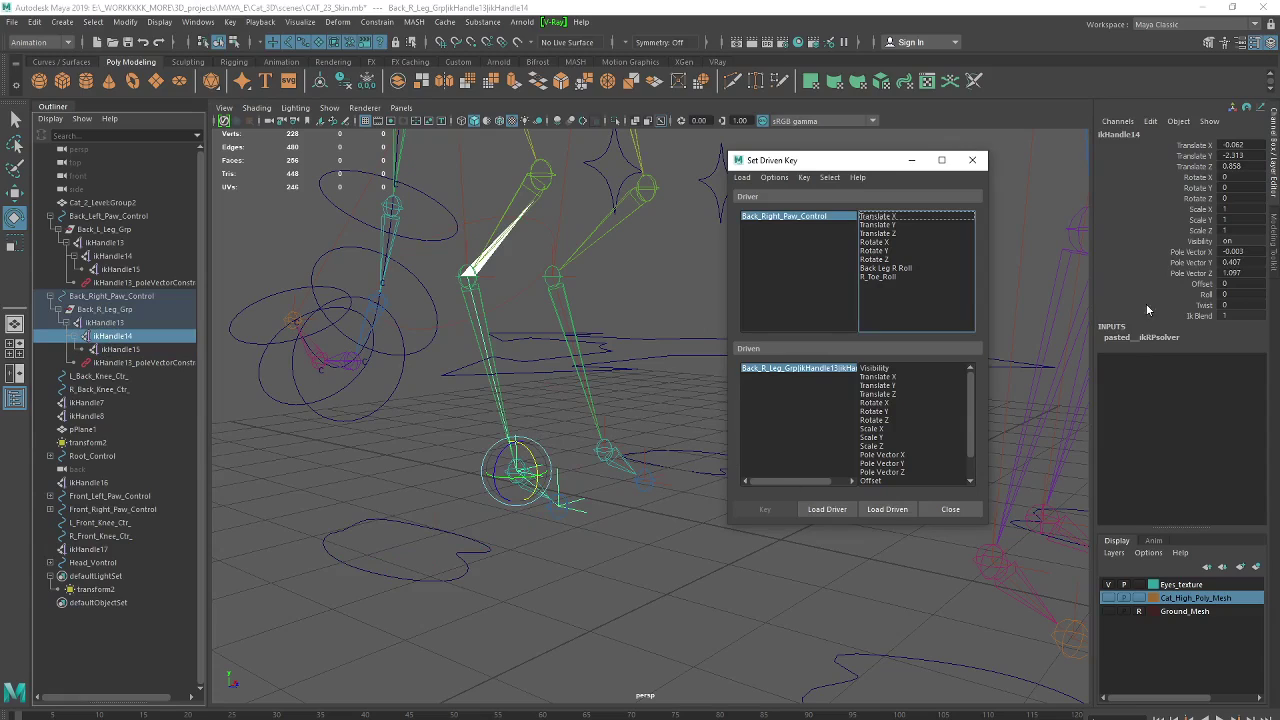
- Key ikHandle14's Rotate X against the paw's R_Toe_Roll at current rest values
click(472, 538)
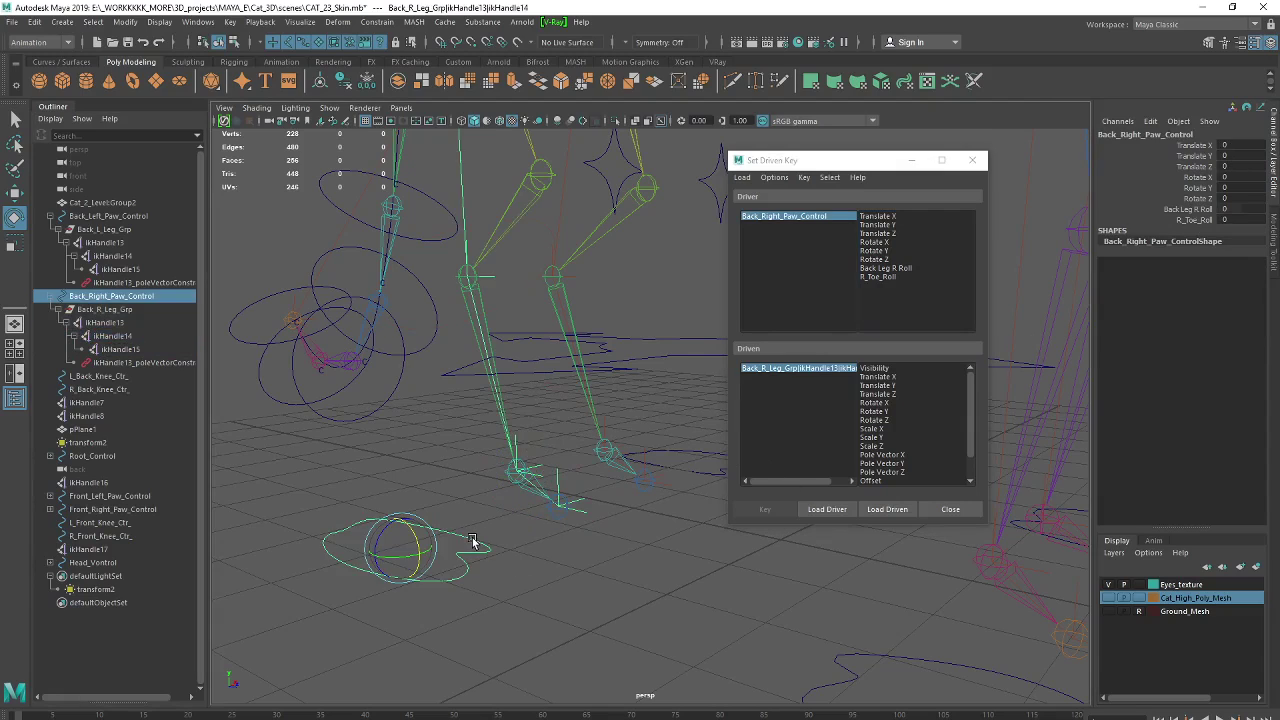
click(540, 463)
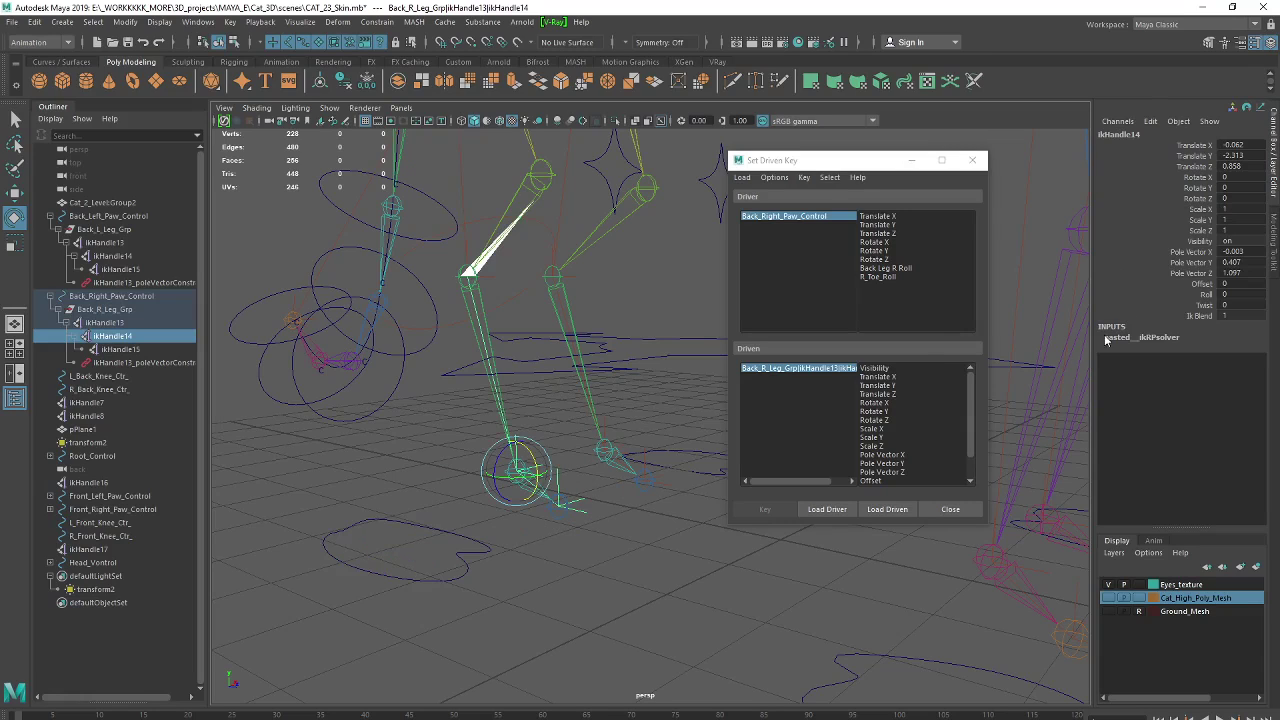
click(876, 404)
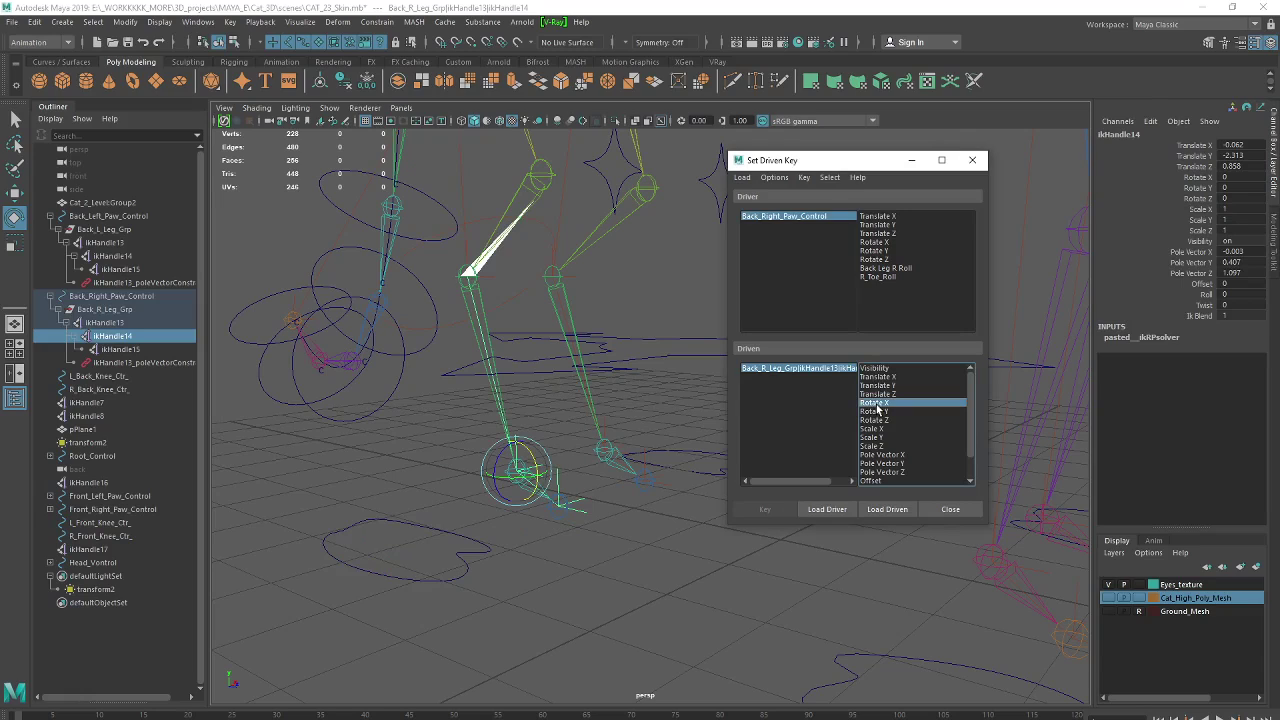
click(879, 277)
click(789, 512)
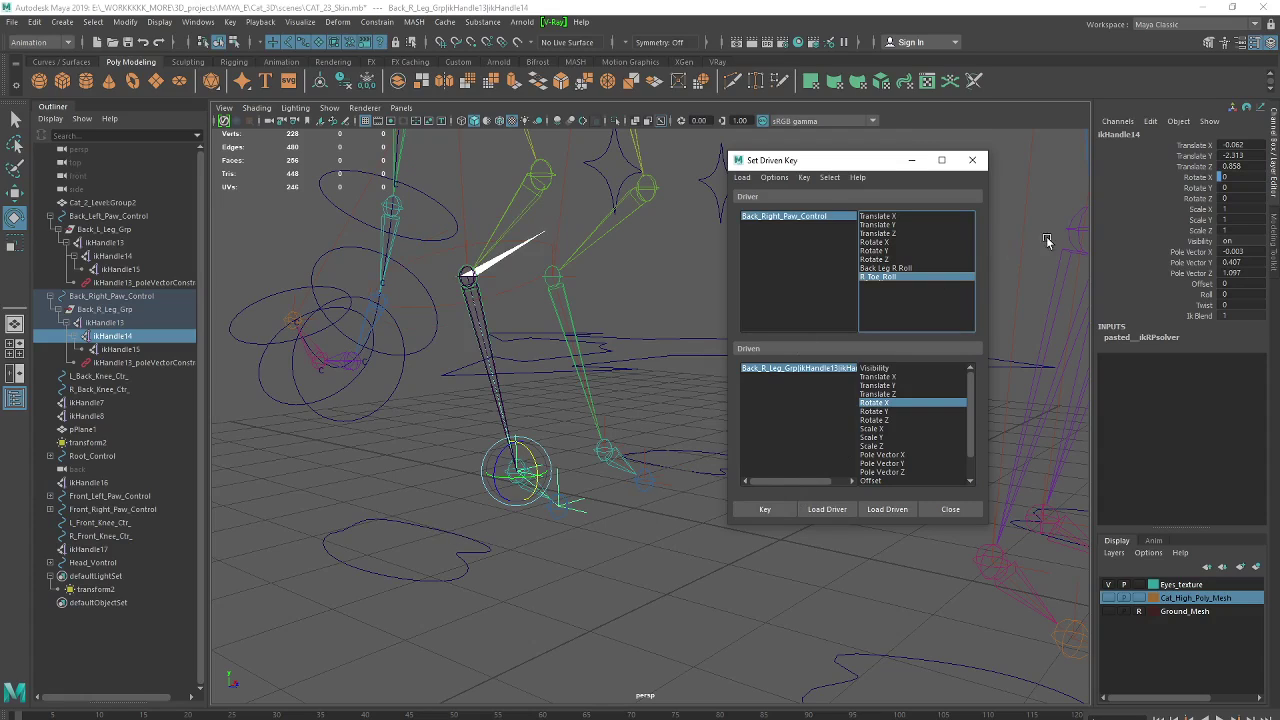
- Raise the paw's R_Toe_Roll to 10 to test the back toe roll
click(463, 537)
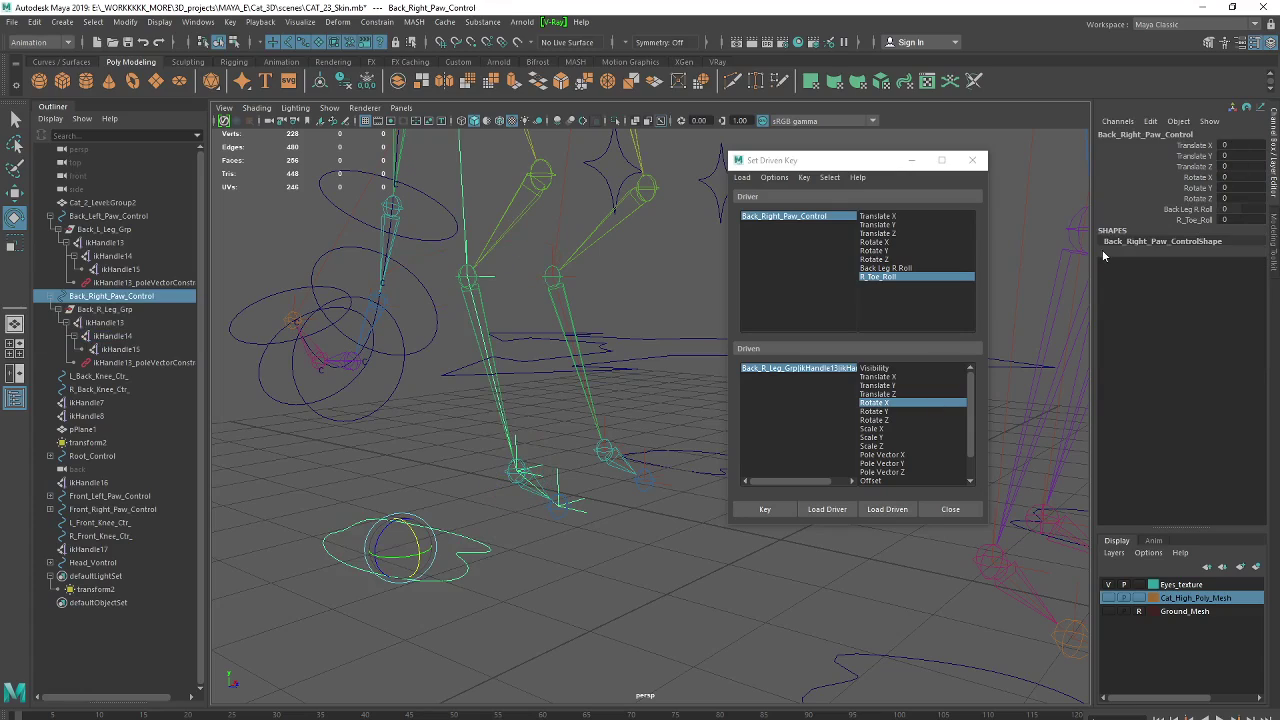
click(1193, 219)
middle_drag(648, 532, 692, 606)
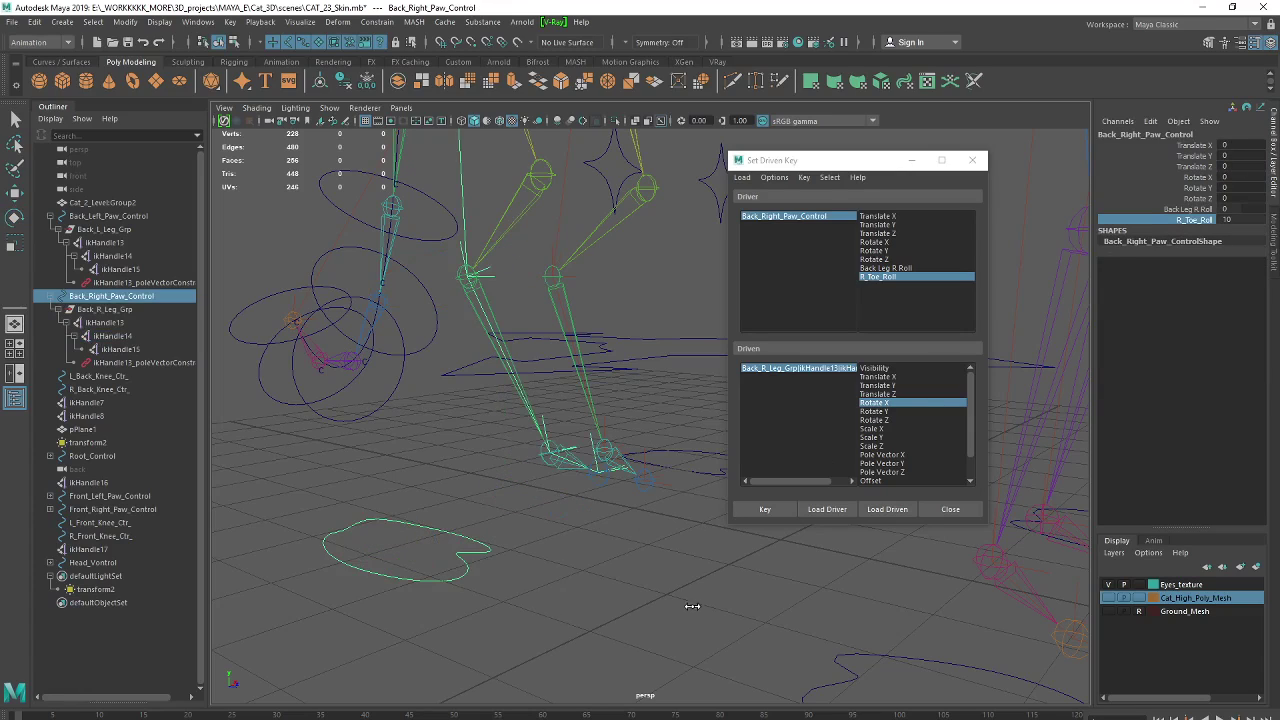
middle_drag(785, 606, 573, 603)
mouse_move(315, 603)
alt+mouse_down()
mouse_move(446, 503)
mouse_move(394, 586)
mouse_move(584, 562)
mouse_move(543, 560)
mouse_move(557, 586)
mouse_move(531, 581)
mouse_move(537, 483)
mouse_move(569, 480)
mouse_move(537, 566)
mouse_move(486, 586)
mouse_move(551, 569)
mouse_move(523, 406)
mouse_move(456, 432)
mouse_move(527, 452)
mouse_move(579, 431)
alt+mouse_up()
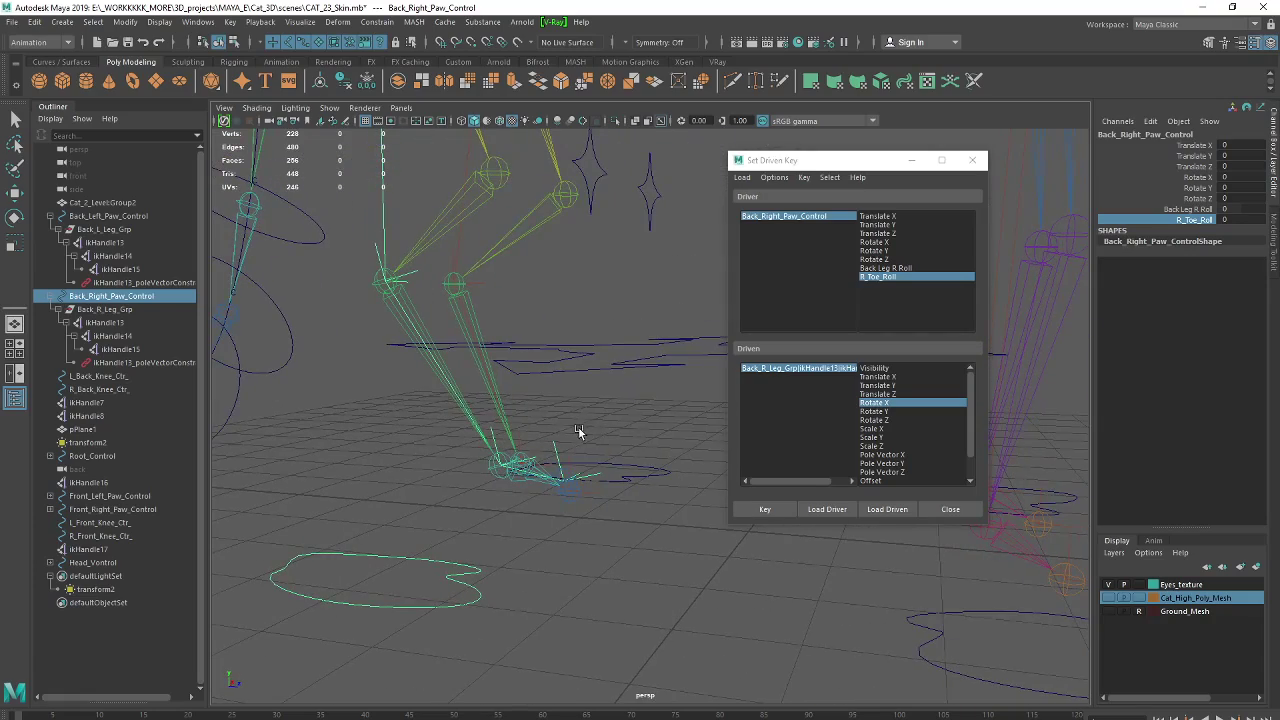
- Bring R_Toe_Roll back to 0 and inspect the back legs closely
mouse_move(700, 480)
alt+mouse_down()
mouse_move(643, 509)
mouse_move(623, 496)
alt+mouse_up()
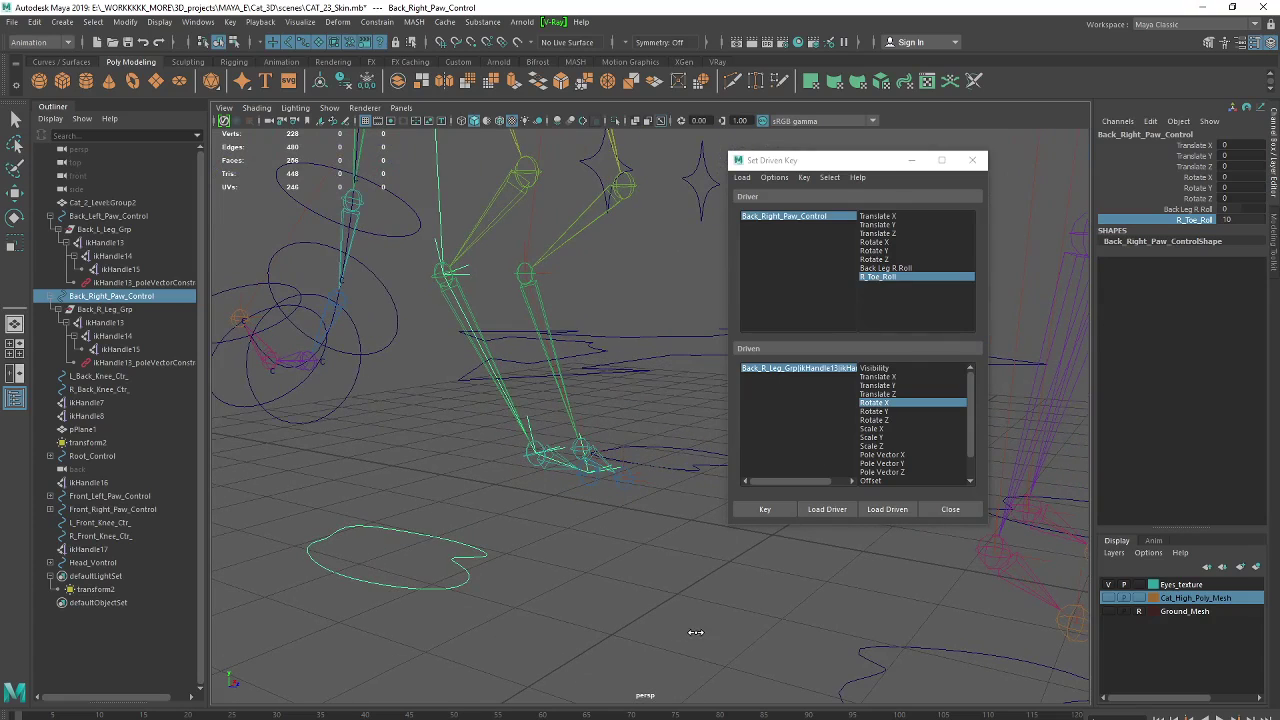
middle_drag(696, 632, 356, 596)
middle_drag(692, 604, 553, 602)
middle_drag(709, 600, 452, 593)
alt+drag(634, 526, 600, 523)
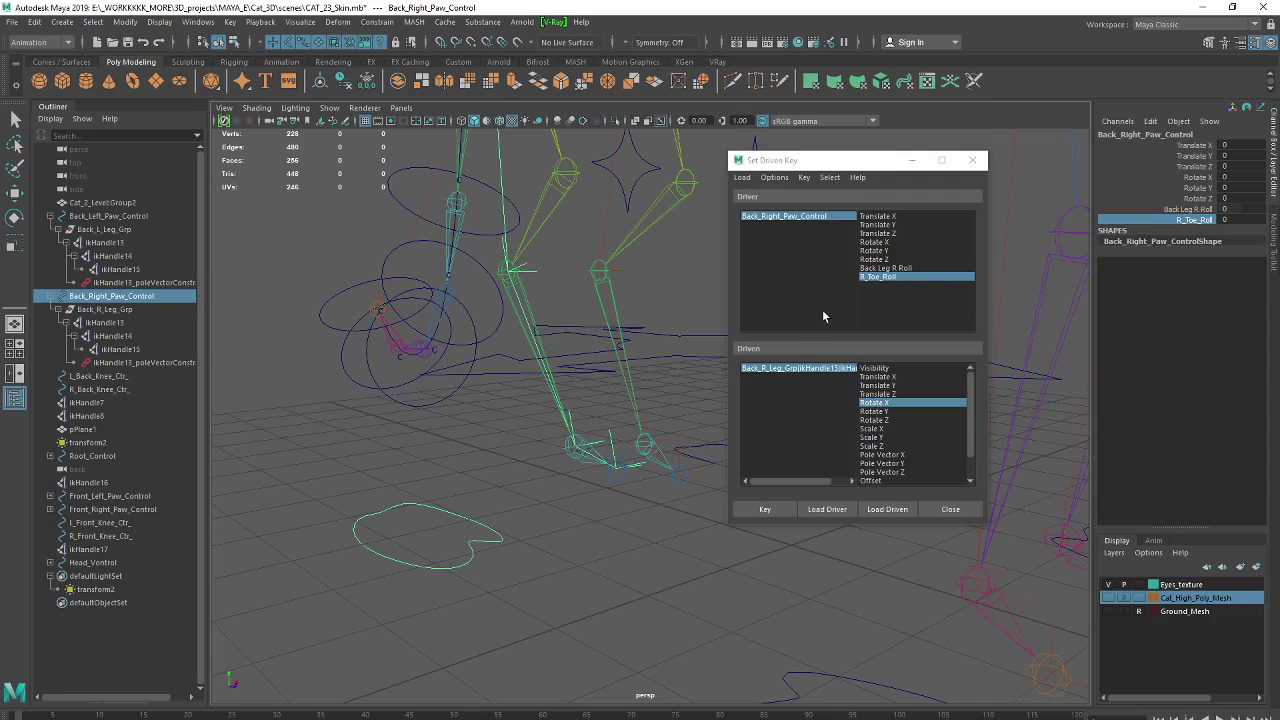
mouse_move(610, 460)
alt+mouse_down()
mouse_move(571, 451)
mouse_move(586, 471)
alt+mouse_up()
mouse_move(517, 386)
alt+mouse_down()
mouse_move(565, 432)
mouse_move(553, 429)
alt+mouse_up()
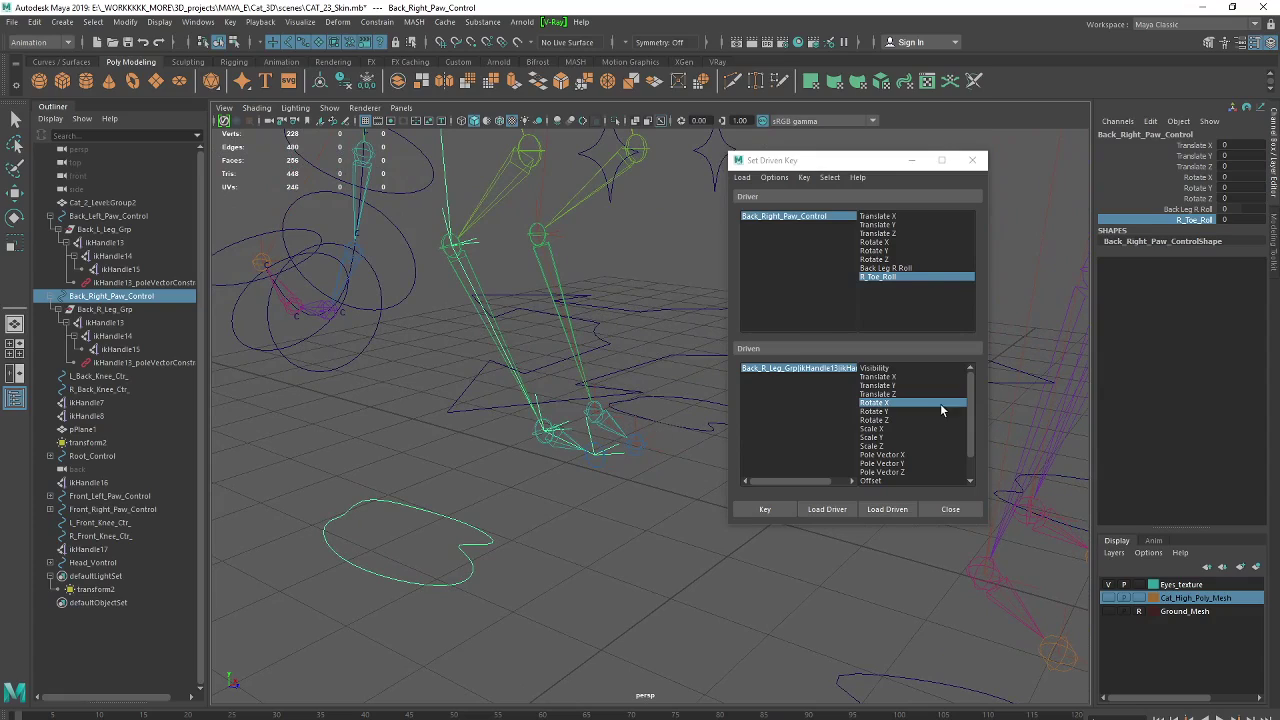
- Test Back Leg R Roll at 10, then set it back to 0
click(1195, 209)
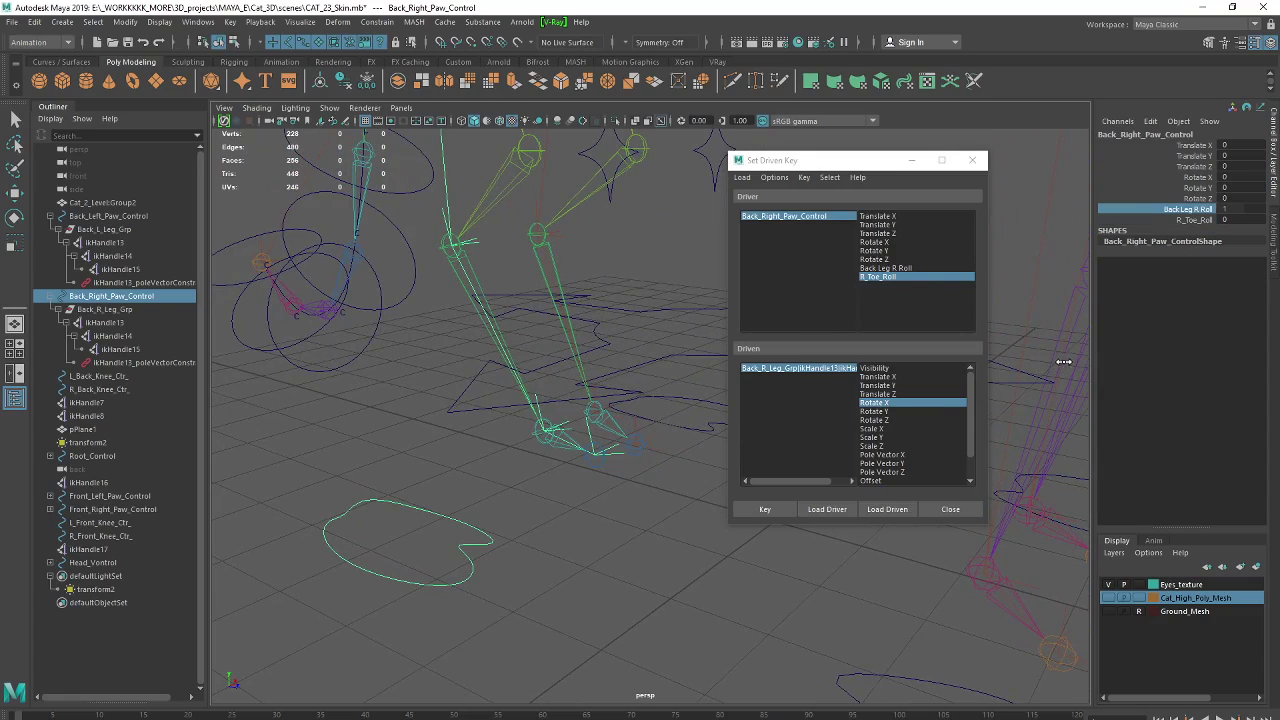
middle_drag(1027, 367, 1179, 377)
middle_drag(834, 389, 1080, 382)
double_click(1240, 208)
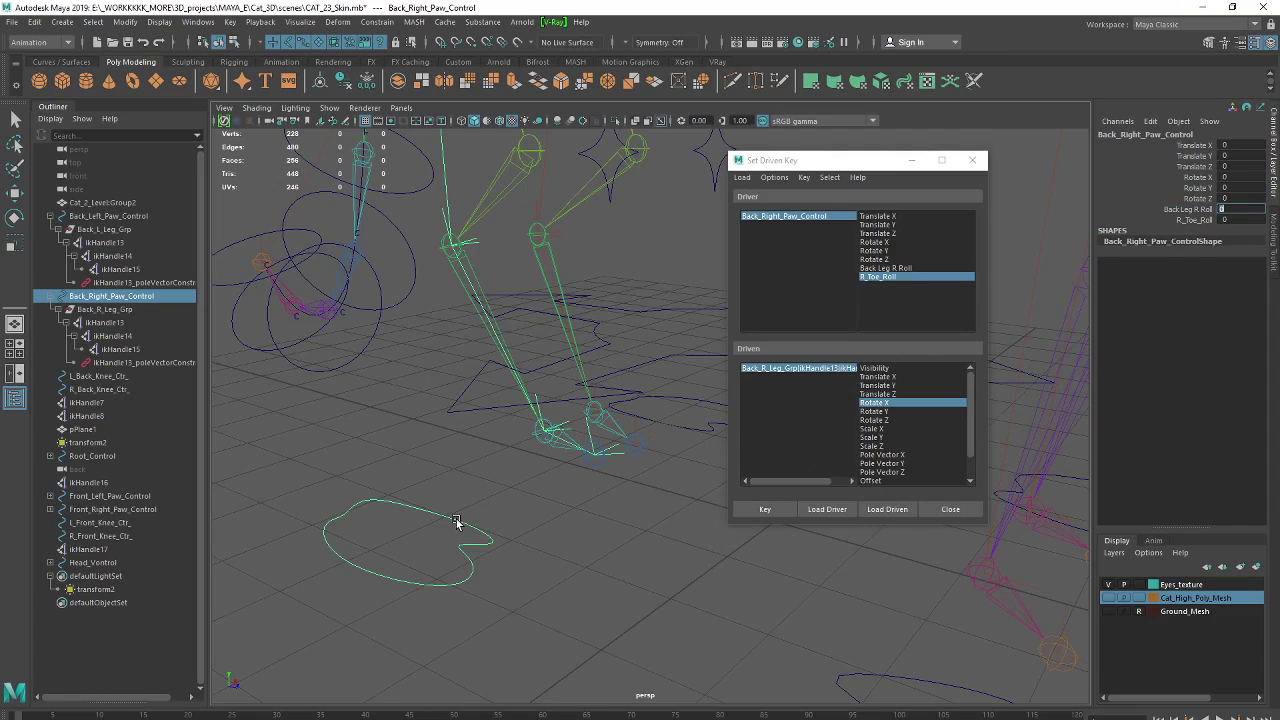
key(Return)
- Reset R_Toe_Roll to 0, check the leg pose, and select ikHandle13
key(e)
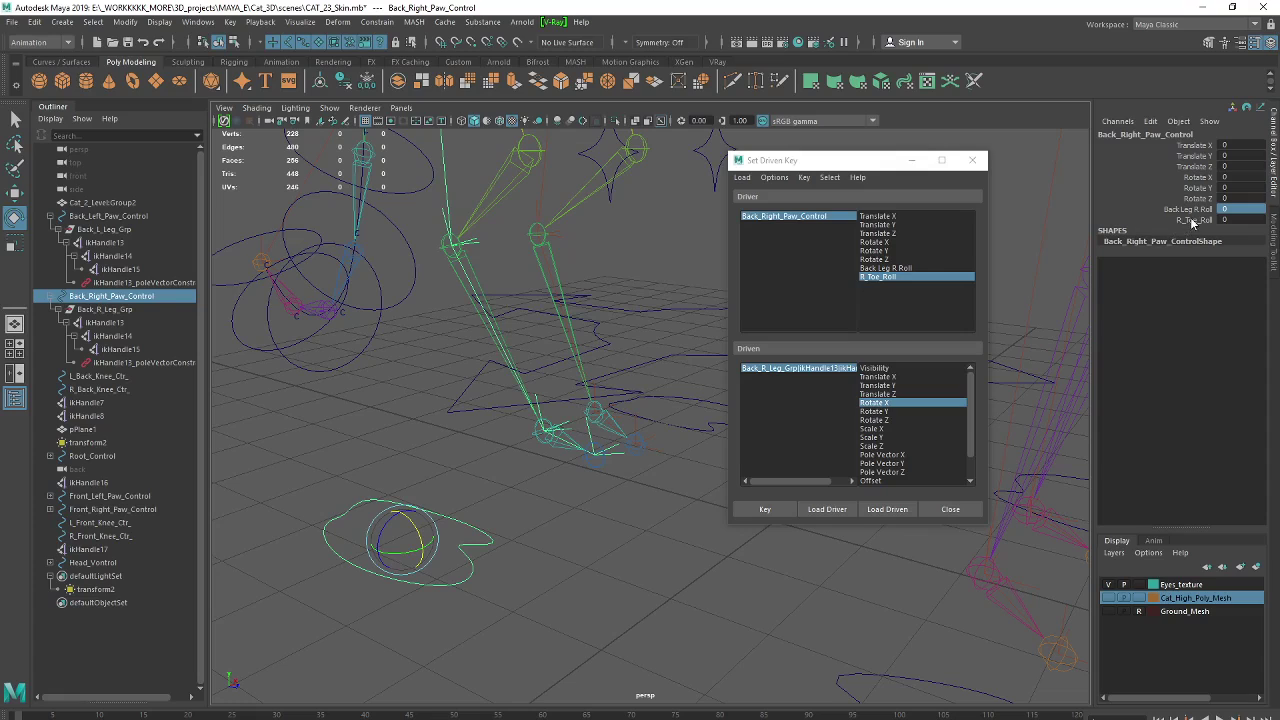
click(1192, 220)
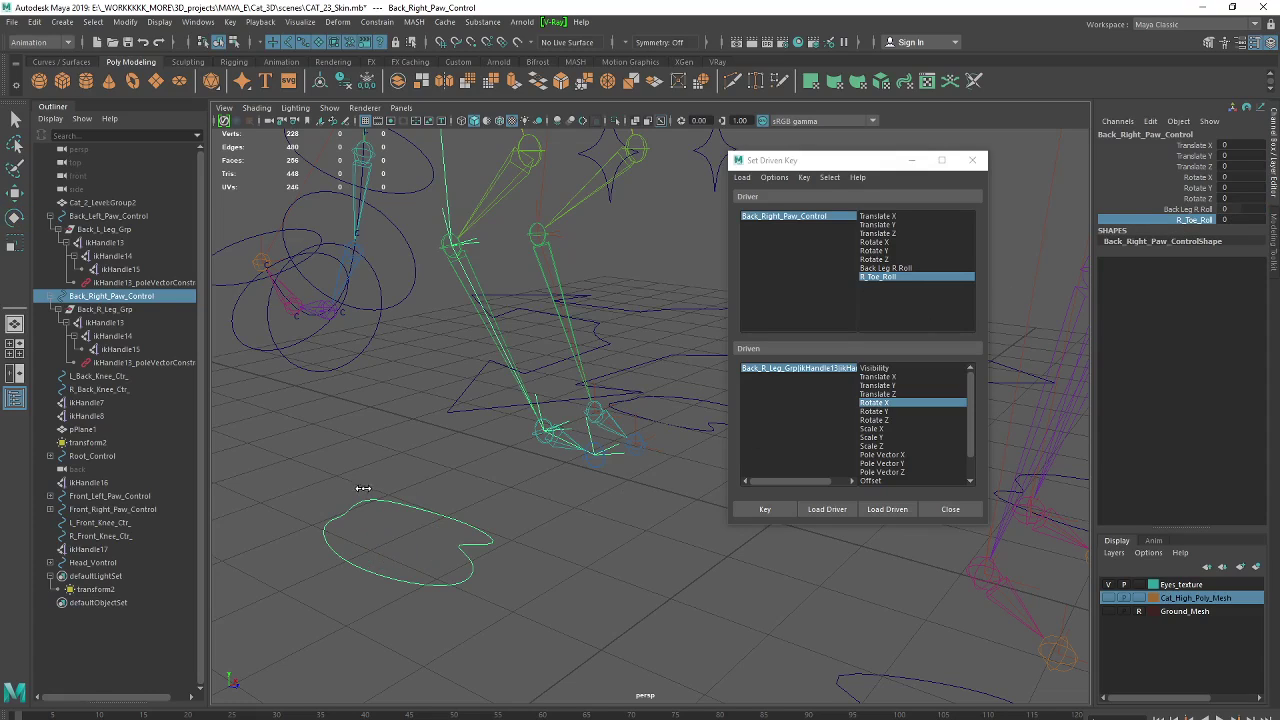
middle_drag(632, 507, 656, 508)
alt+drag(590, 499, 566, 496)
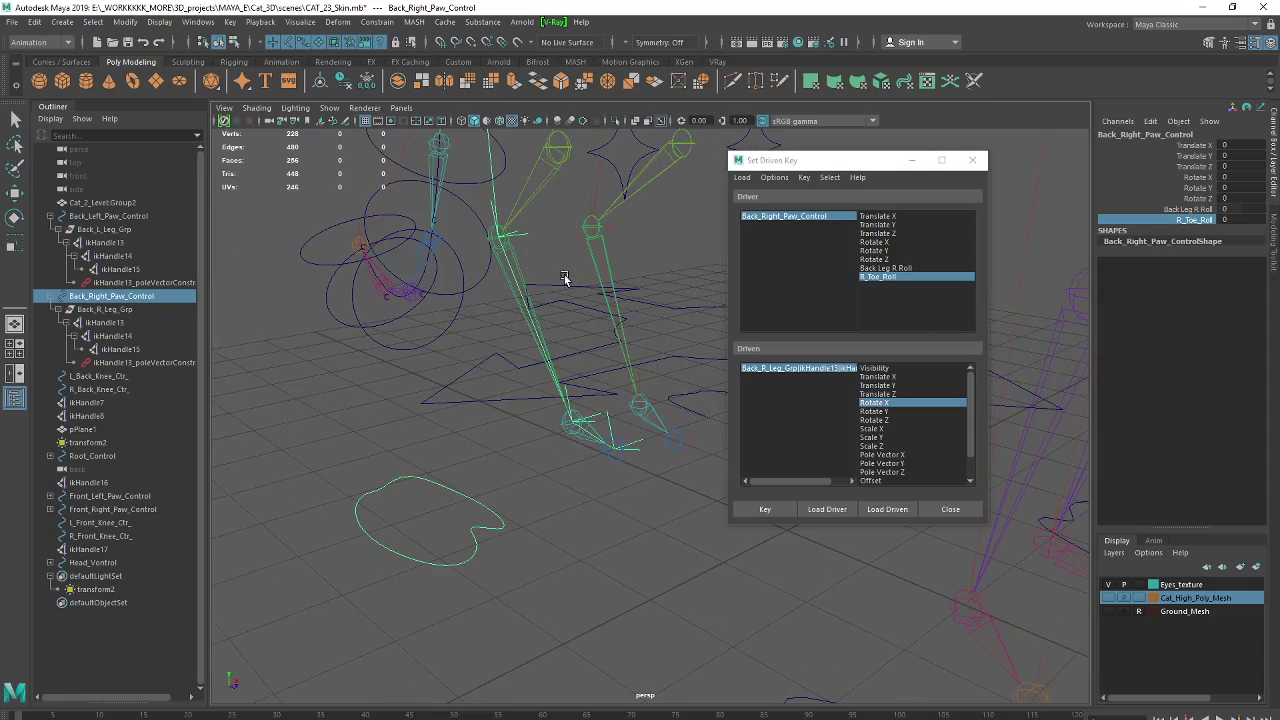
alt+drag(564, 278, 612, 270)
alt+drag(664, 497, 689, 496)
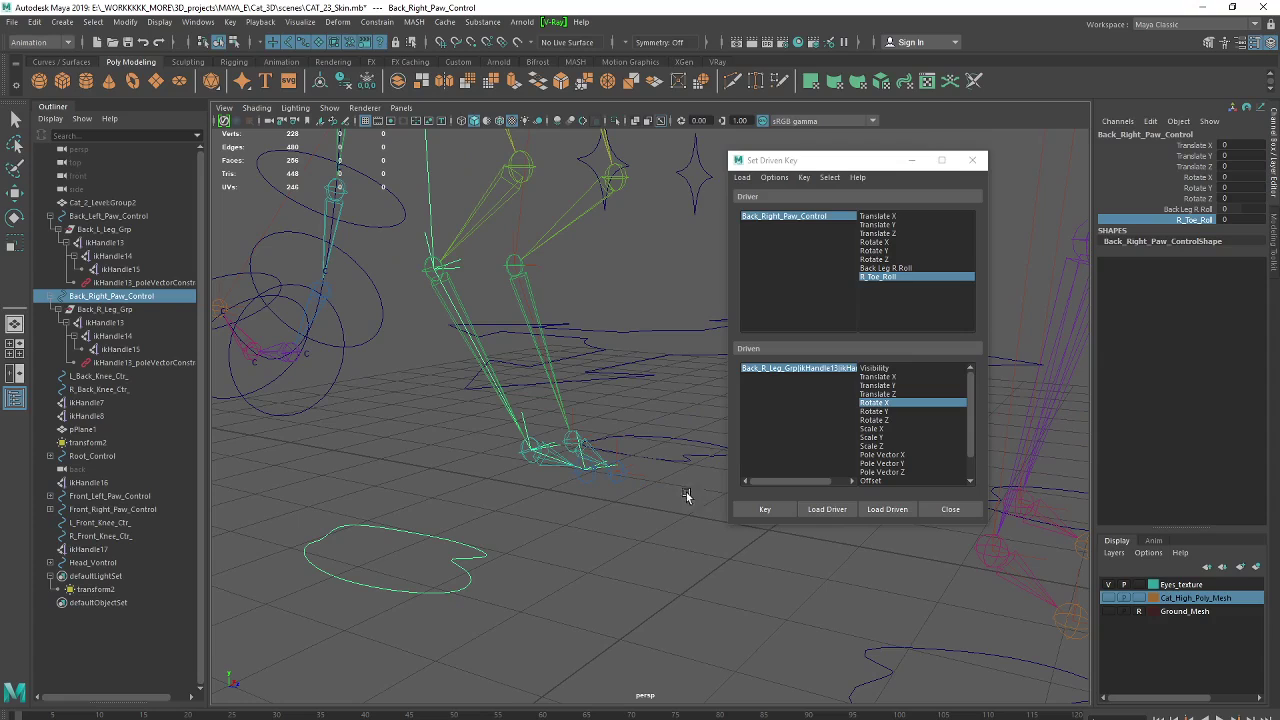
mouse_move(487, 296)
alt+mouse_down()
mouse_move(441, 294)
mouse_move(584, 258)
alt+mouse_up()
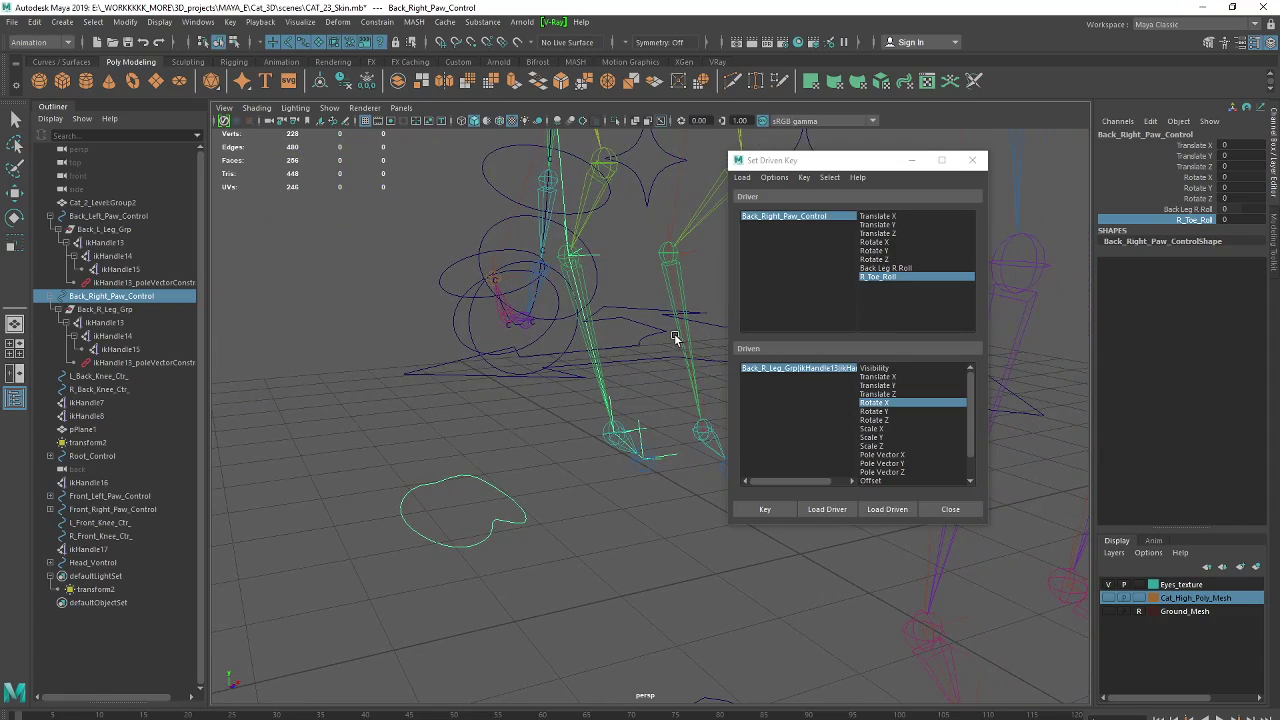
click(595, 258)
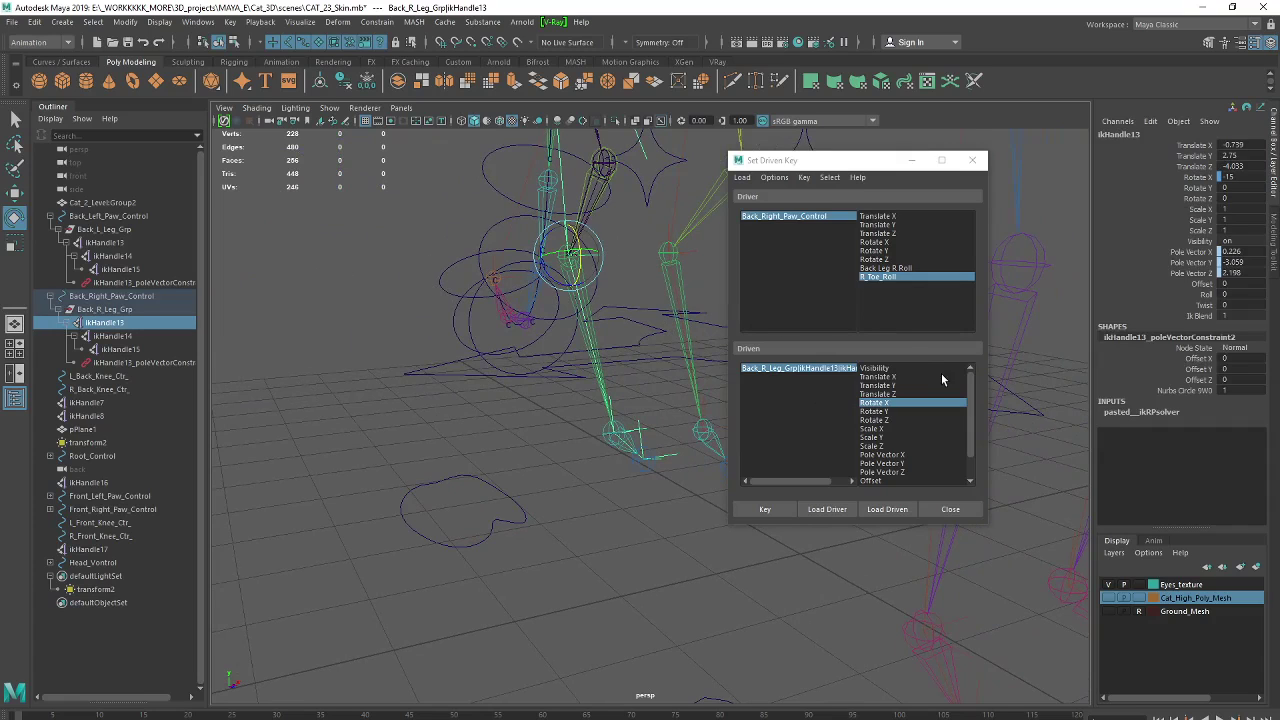
- Change ikHandle13's Rotate X from -15 to 0 to straighten the back right leg
mouse_move(680, 337)
alt+mouse_down()
mouse_move(657, 346)
mouse_move(690, 345)
alt+mouse_up()
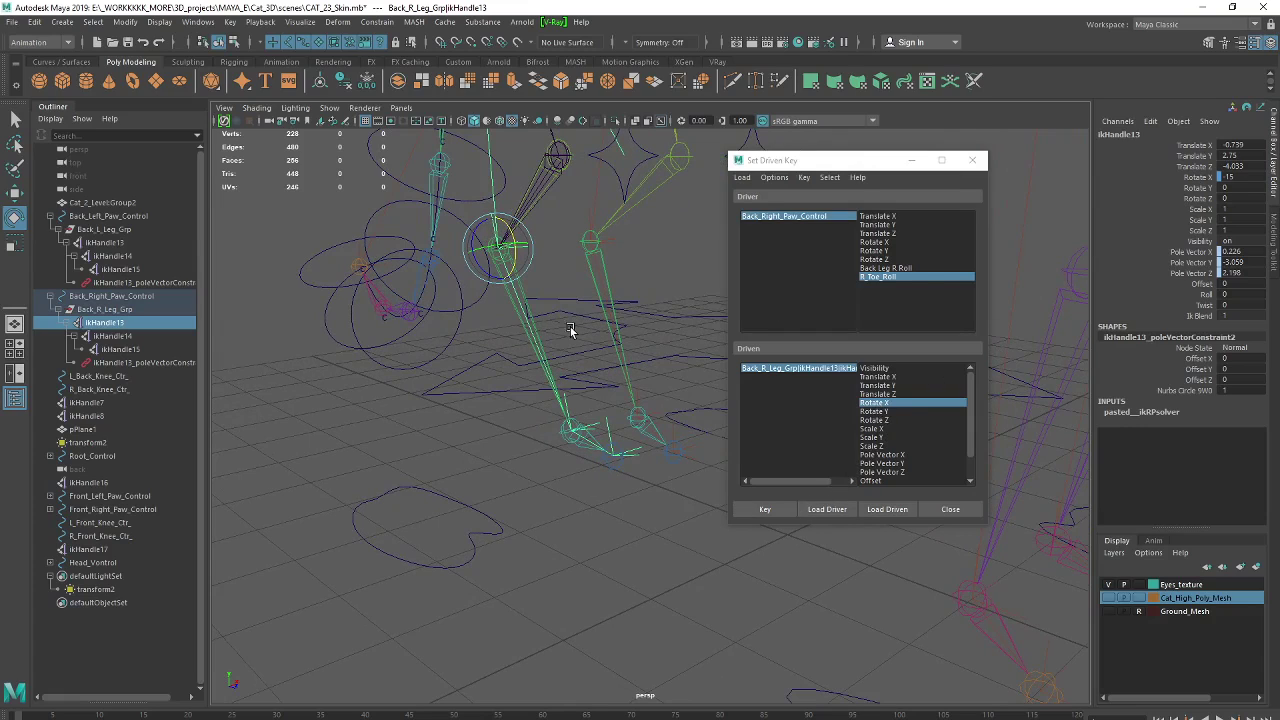
double_click(1238, 176)
text(0)
key(Return)
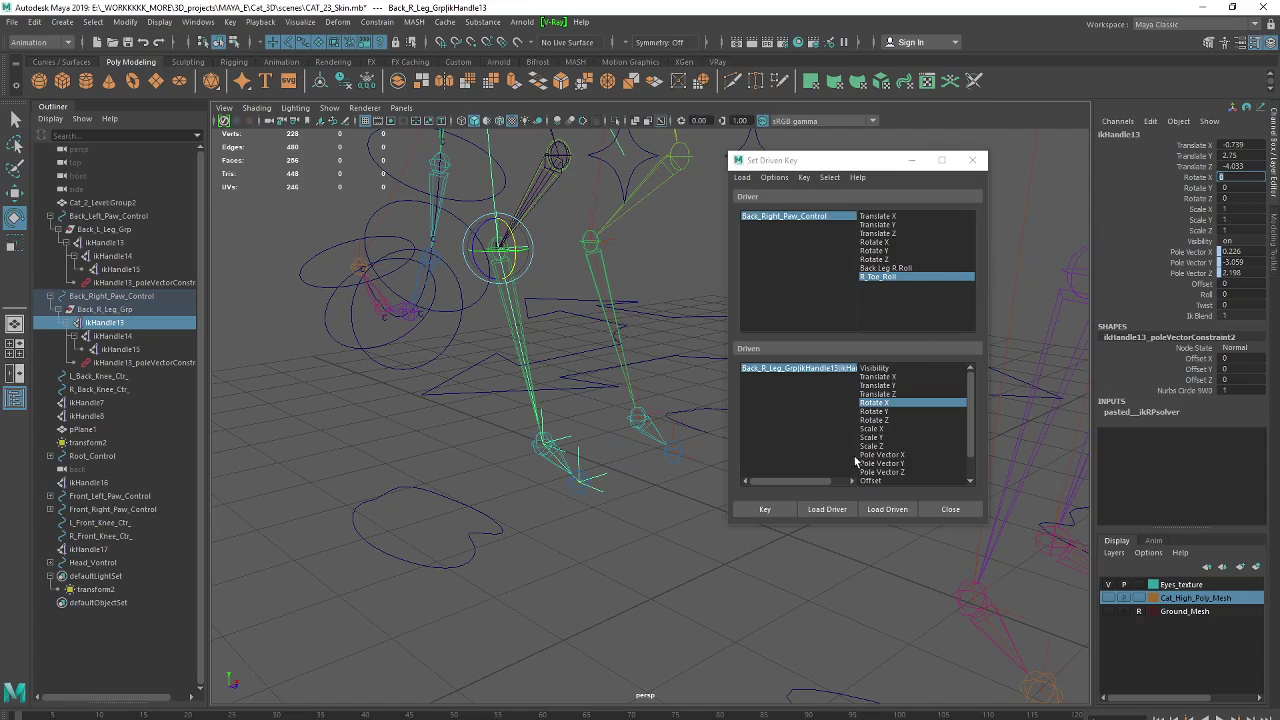
click(789, 392)
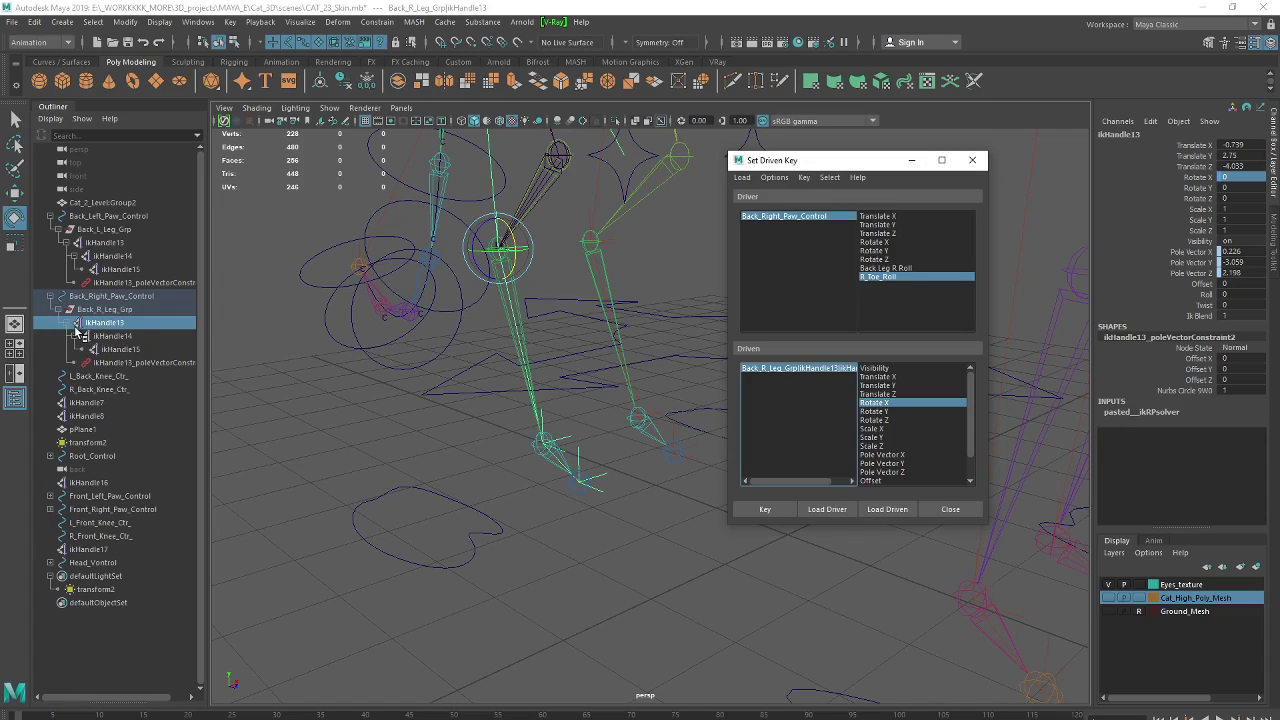
- Key ikHandle13's Rotate X against R_Toe_Roll, then test the toe roll at 10 and return it to 0
alt+drag(494, 477, 449, 529)
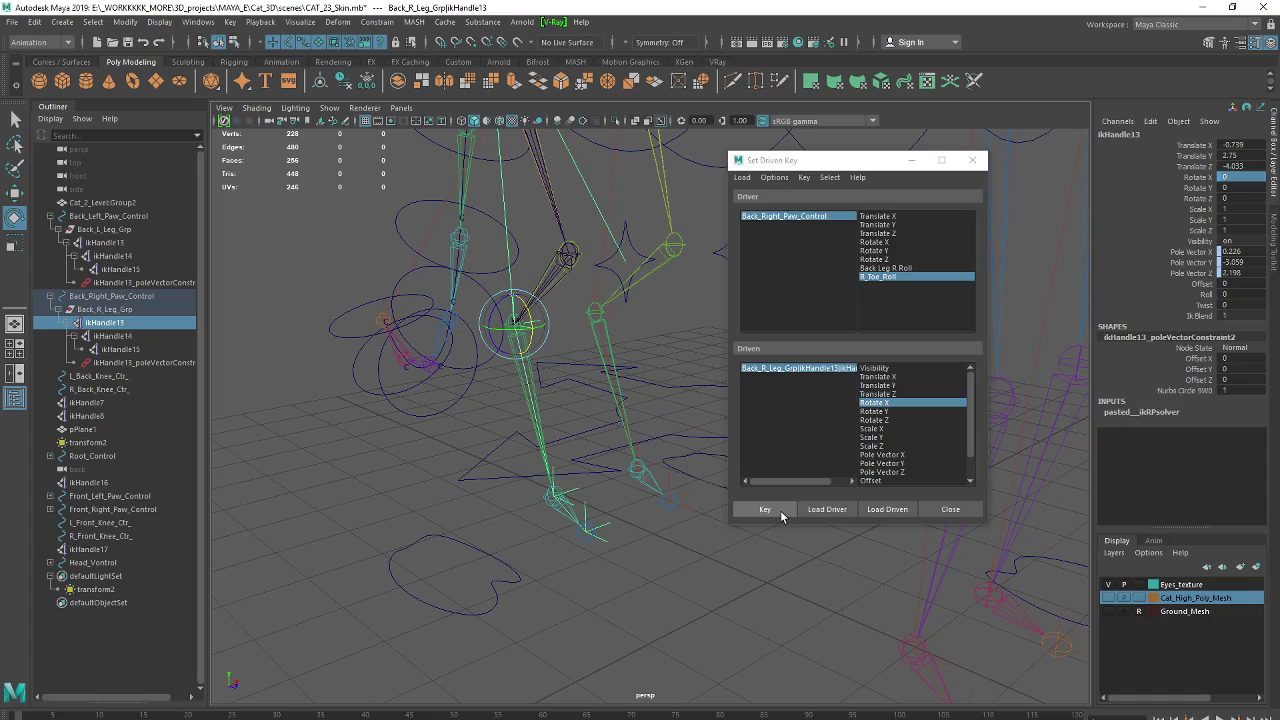
click(780, 510)
click(683, 520)
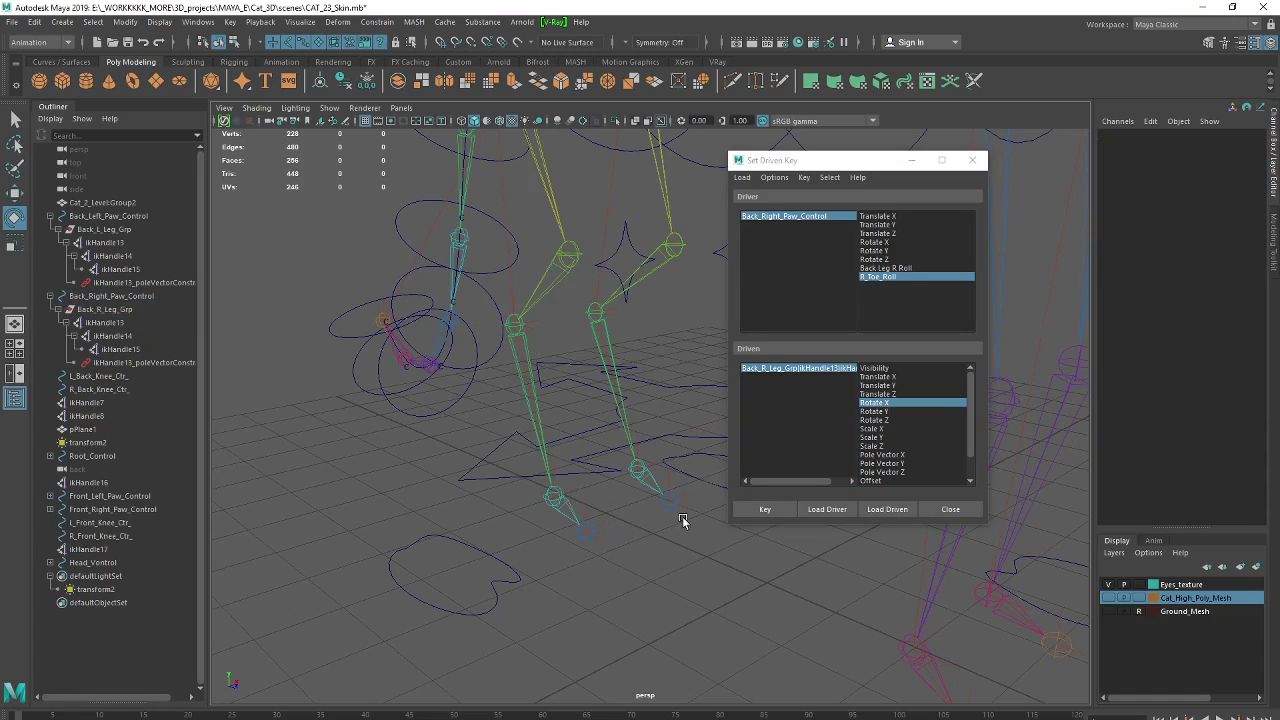
click(500, 556)
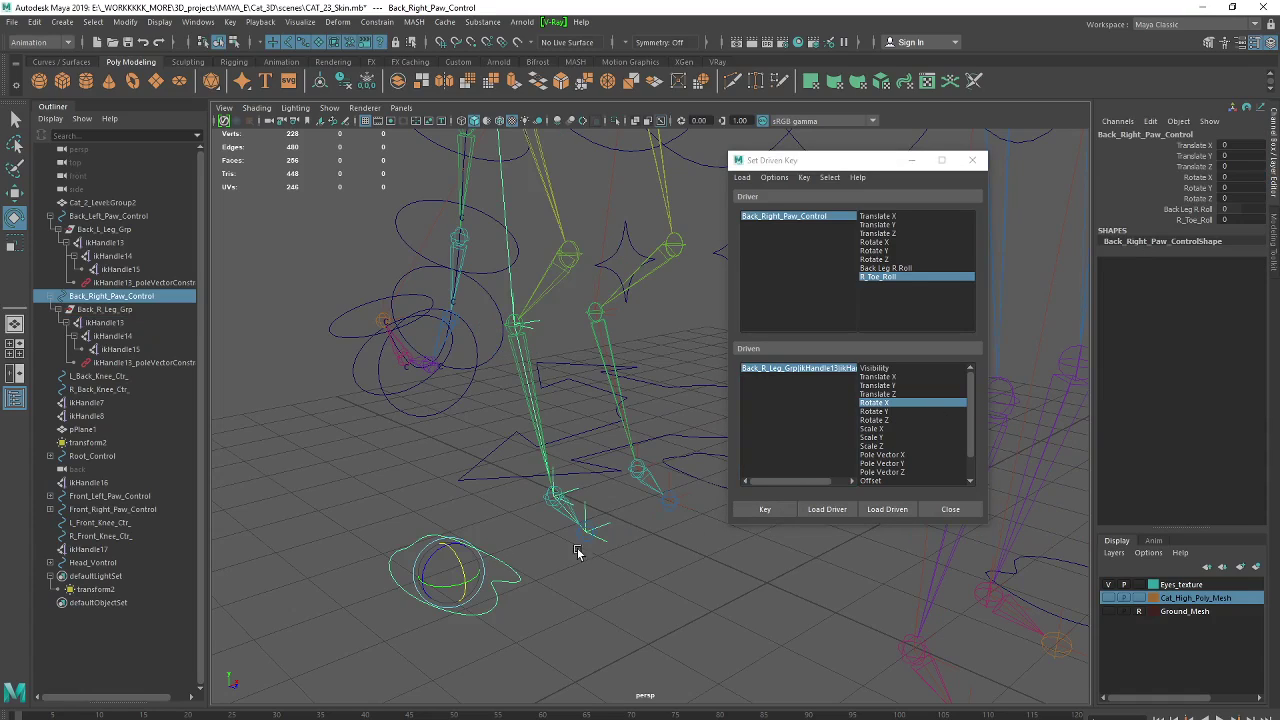
click(1195, 219)
middle_drag(1015, 376, 917, 393)
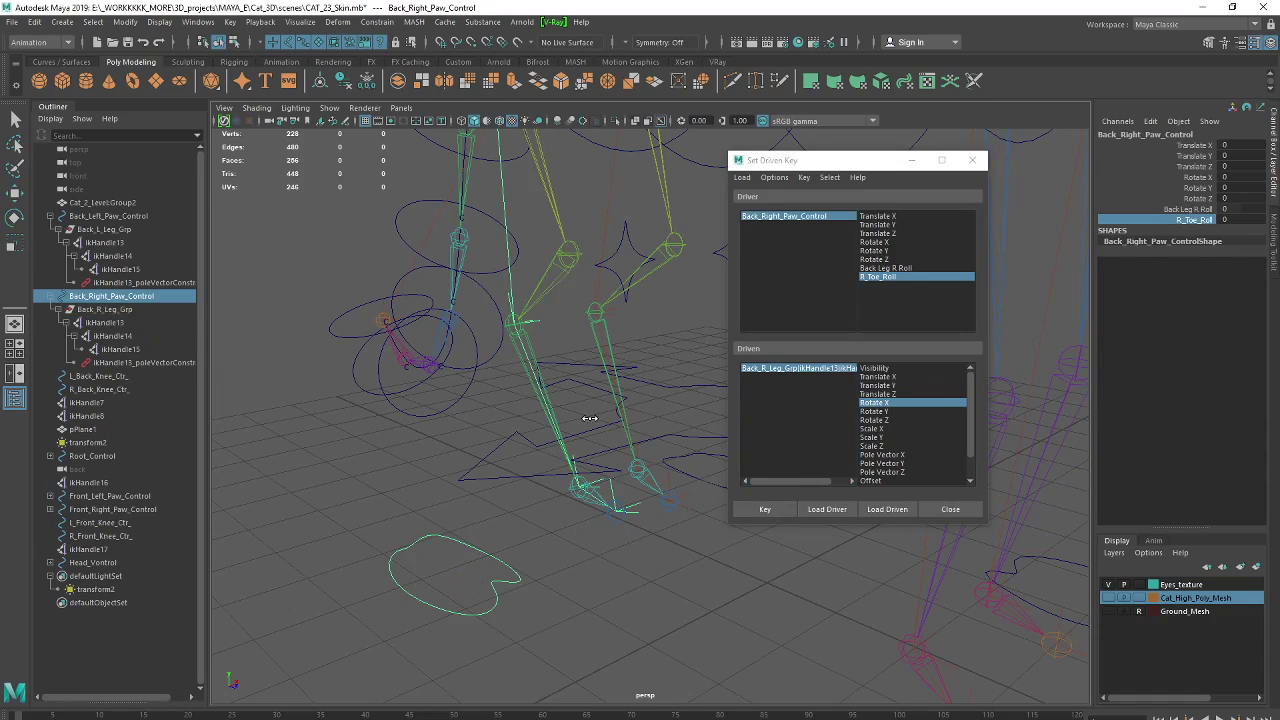
middle_drag(730, 409, 1178, 387)
middle_drag(974, 427, 932, 431)
- Set ikHandle13's Rotate X to 0 and key it against R_Toe_Roll
alt+drag(563, 330, 560, 343)
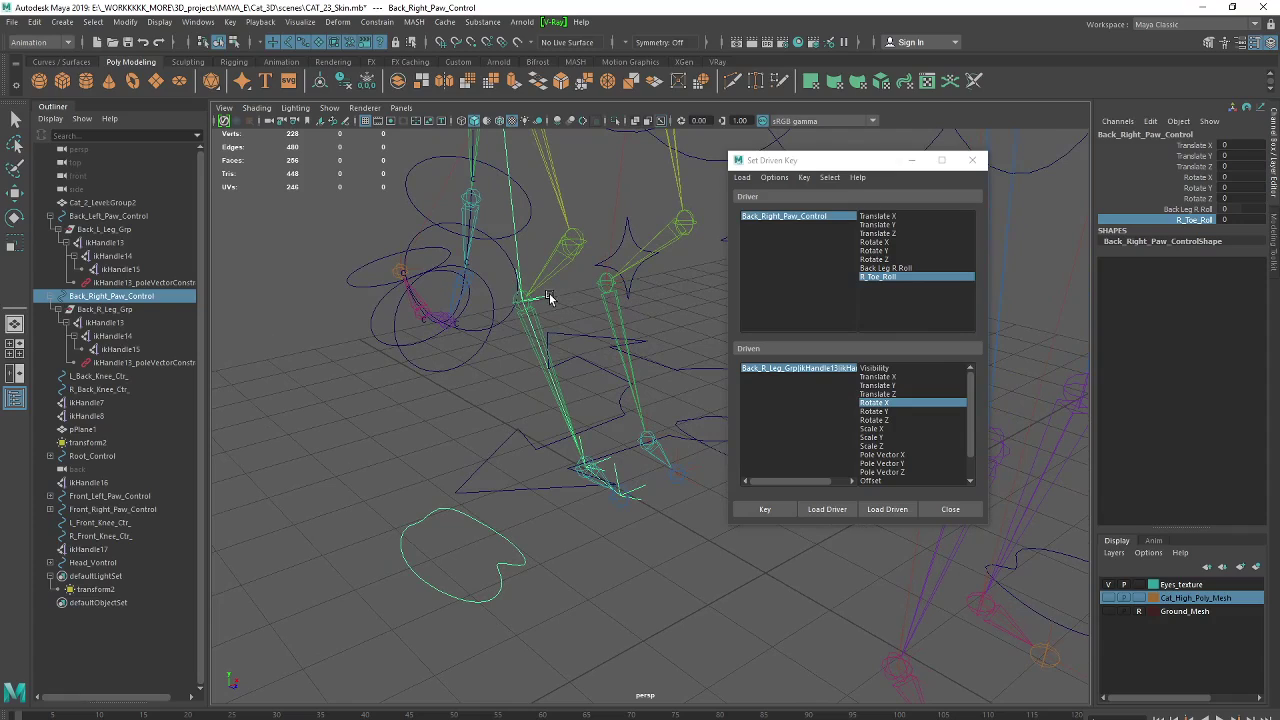
click(600, 296)
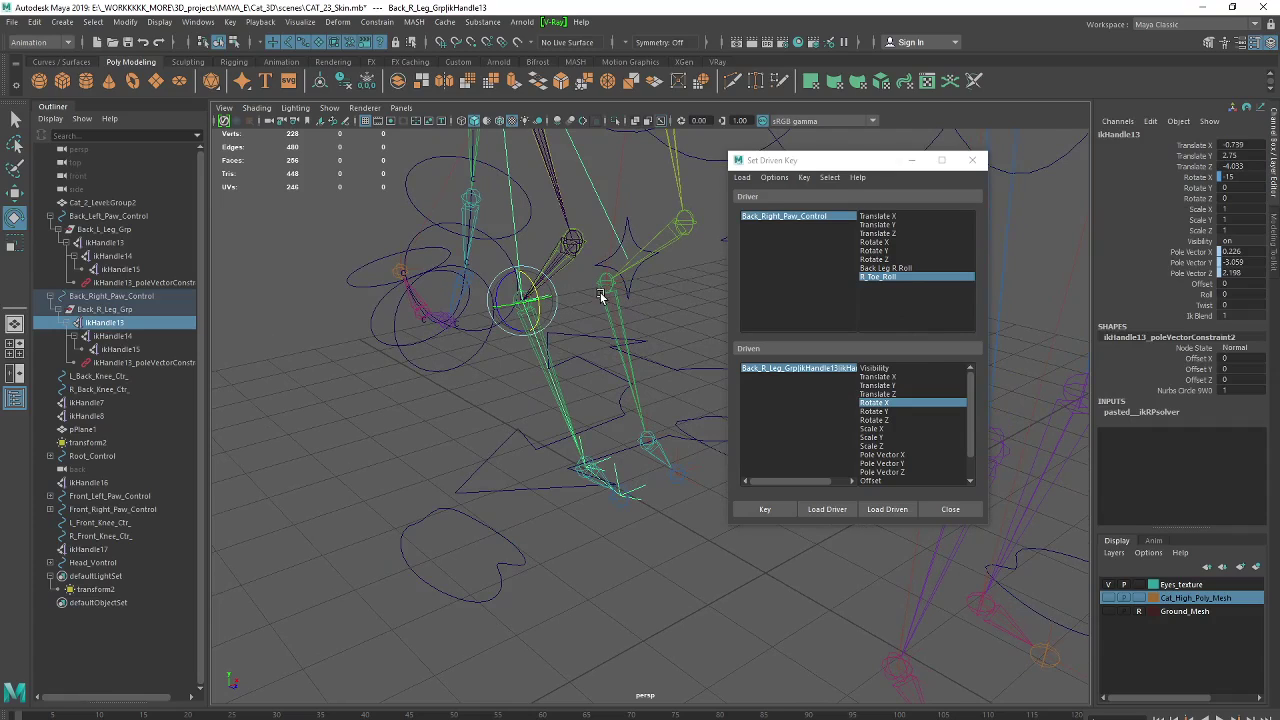
click(1198, 177)
middle_drag(1013, 357, 965, 371)
double_click(1240, 178)
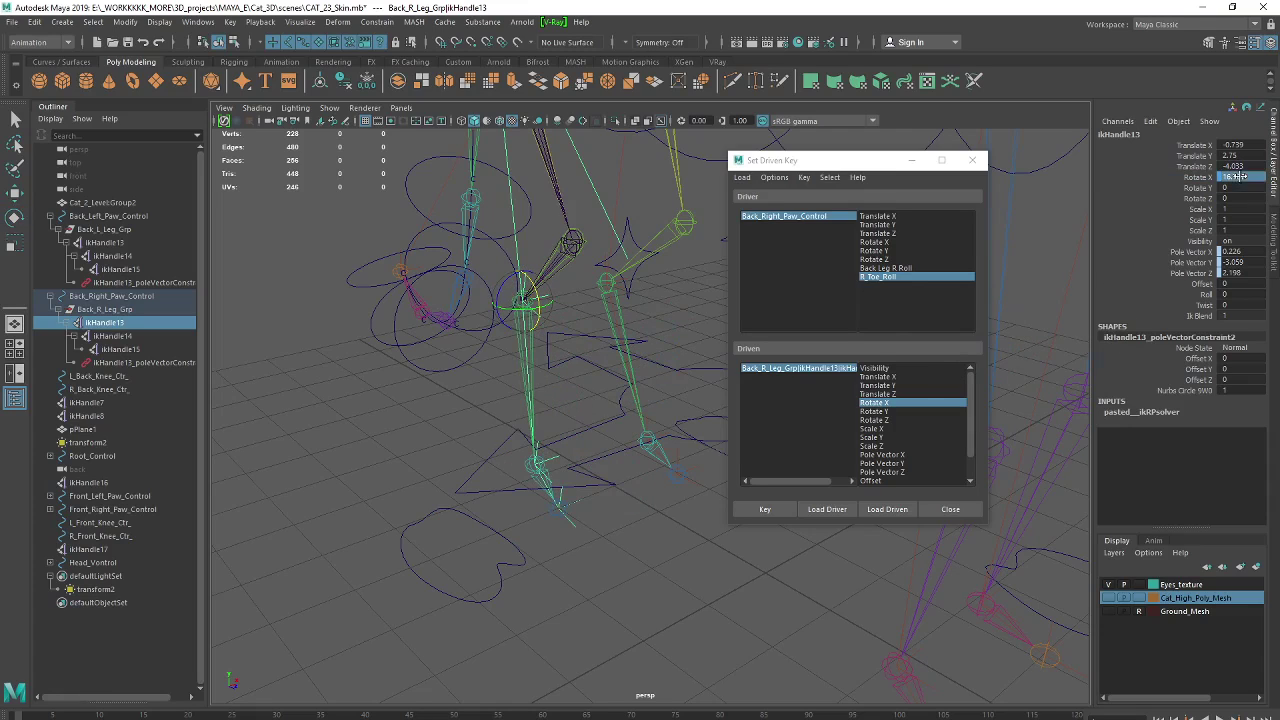
text(0)
key(Return)
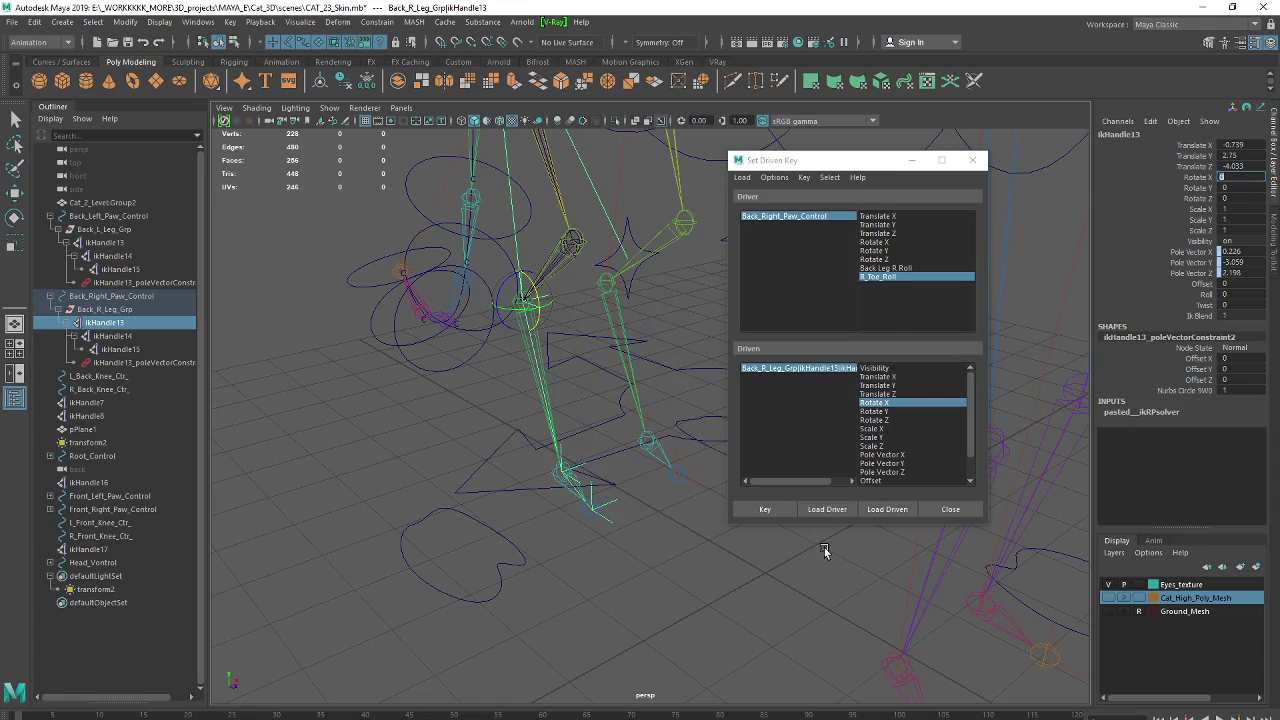
click(779, 509)
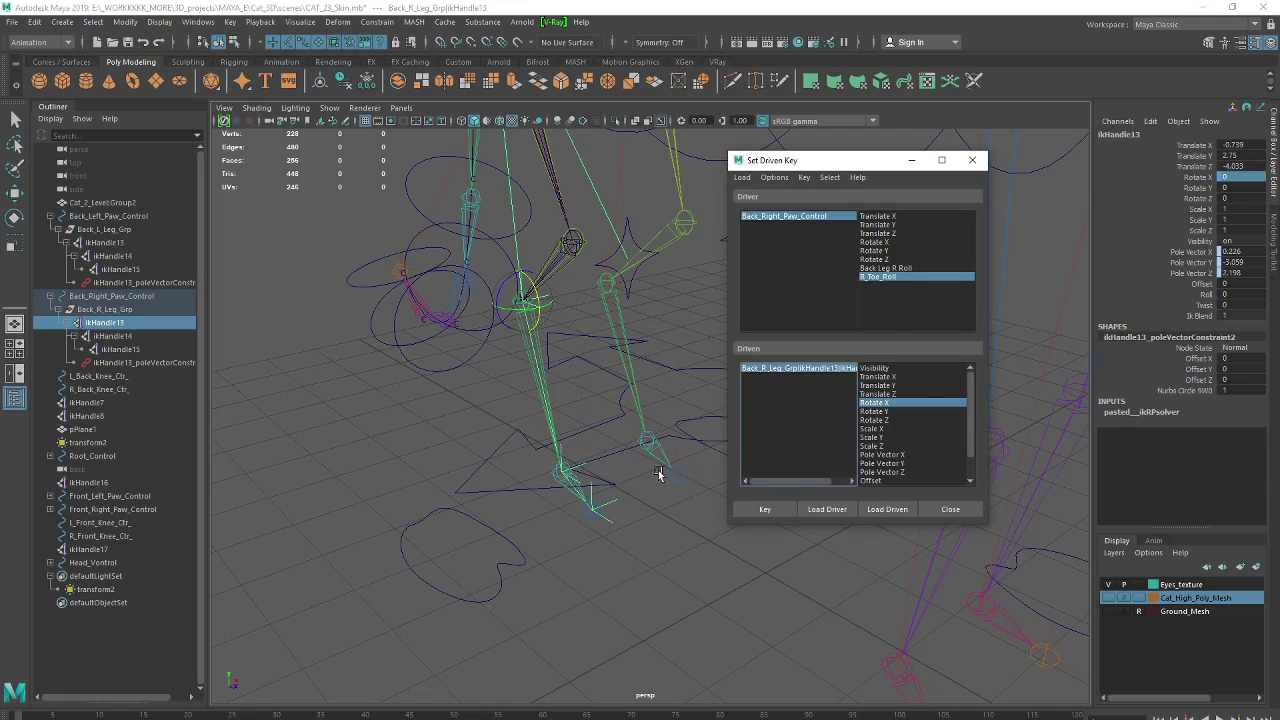
- Reselect Back_Right_Paw_Control and test R_Toe_Roll again, leaving it at 0.3
alt+drag(650, 470, 626, 473)
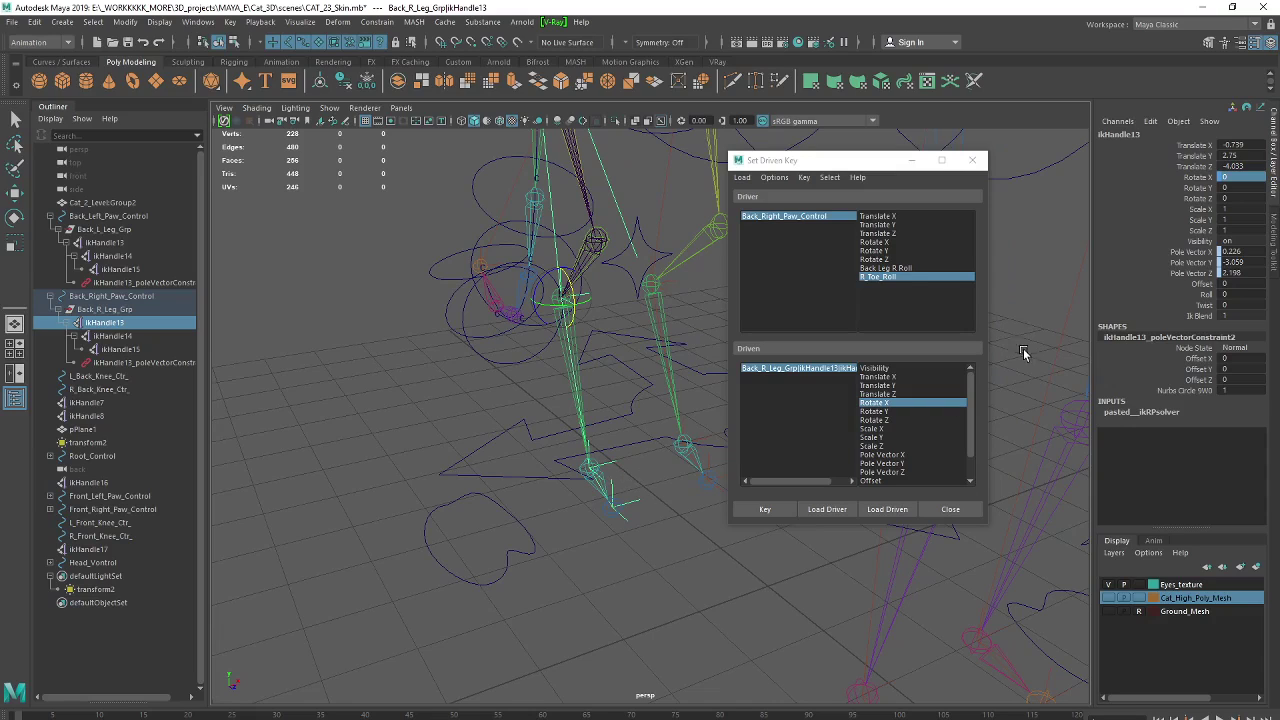
click(861, 278)
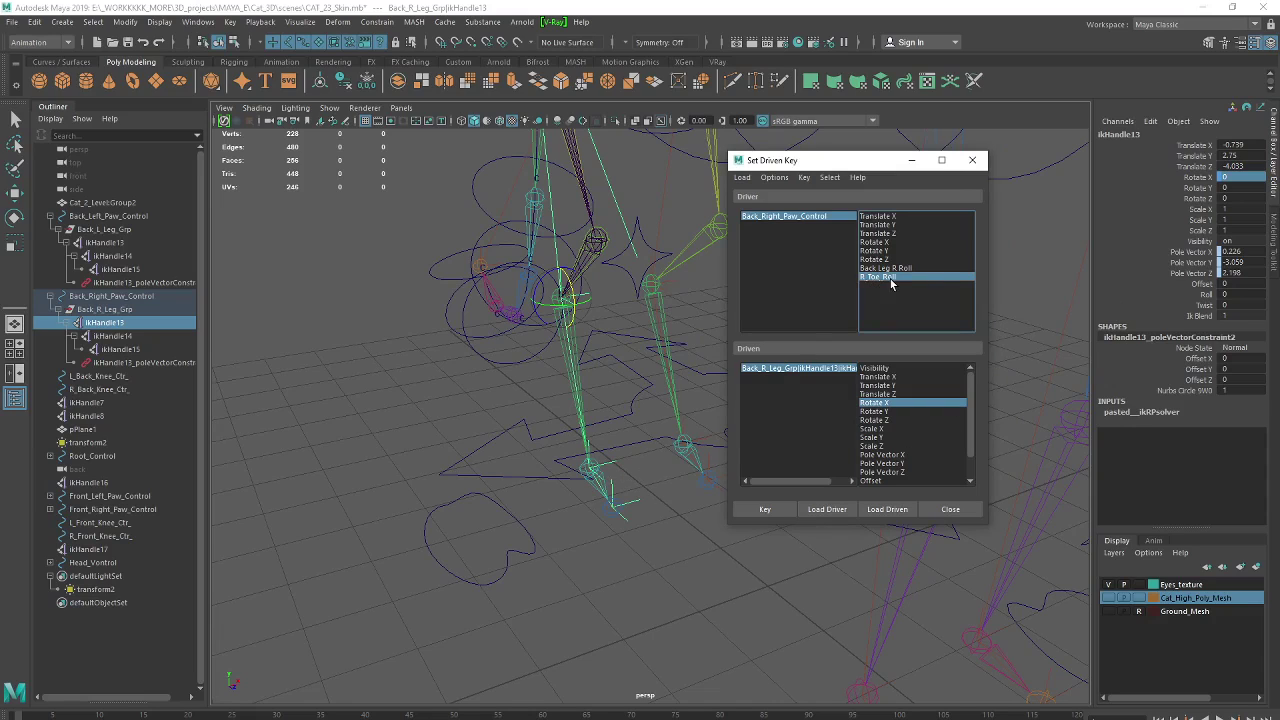
click(503, 567)
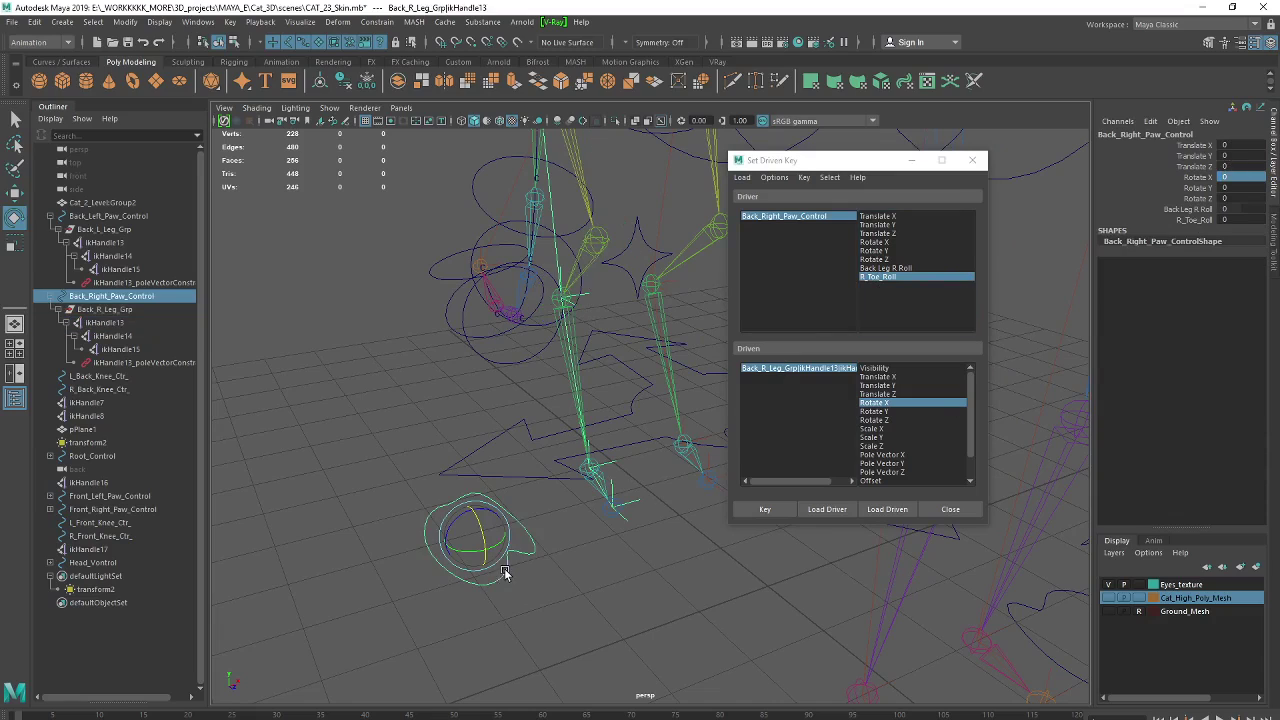
click(1195, 220)
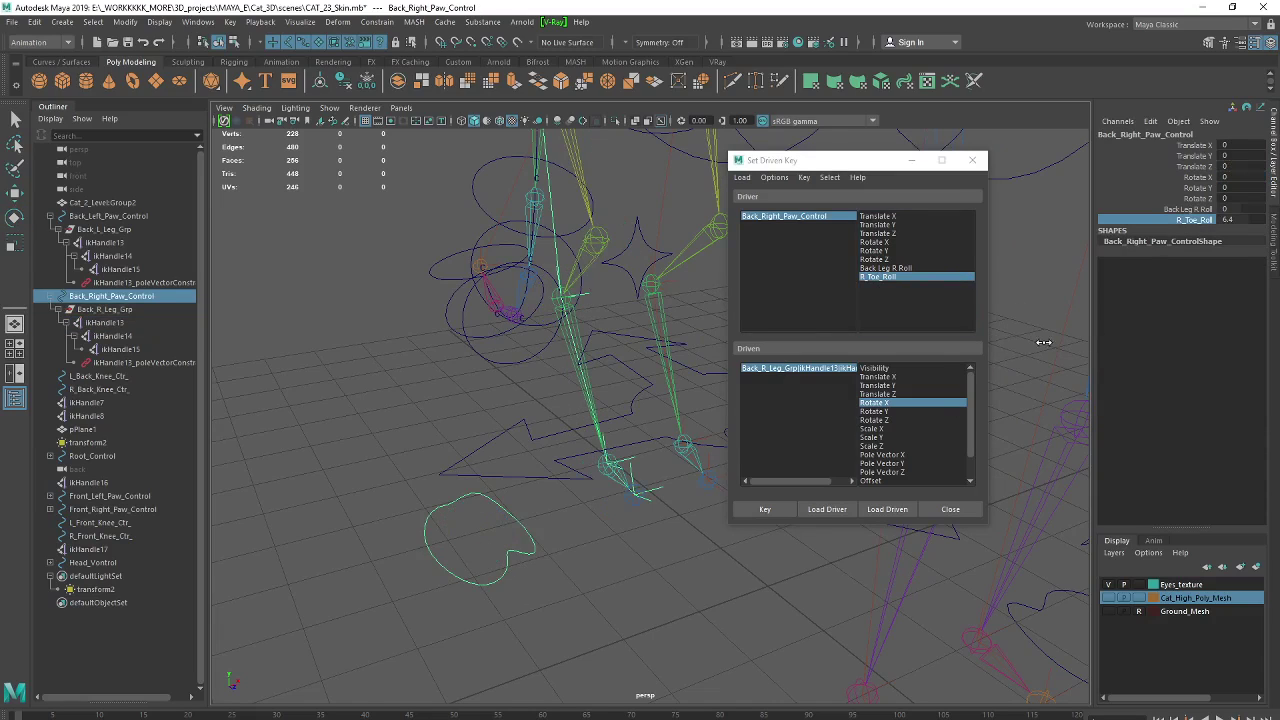
middle_drag(1004, 382, 1017, 382)
- Close Set Driven Key and delete the R_Toe_Roll attribute from Back_Right_Paw_Control
click(950, 509)
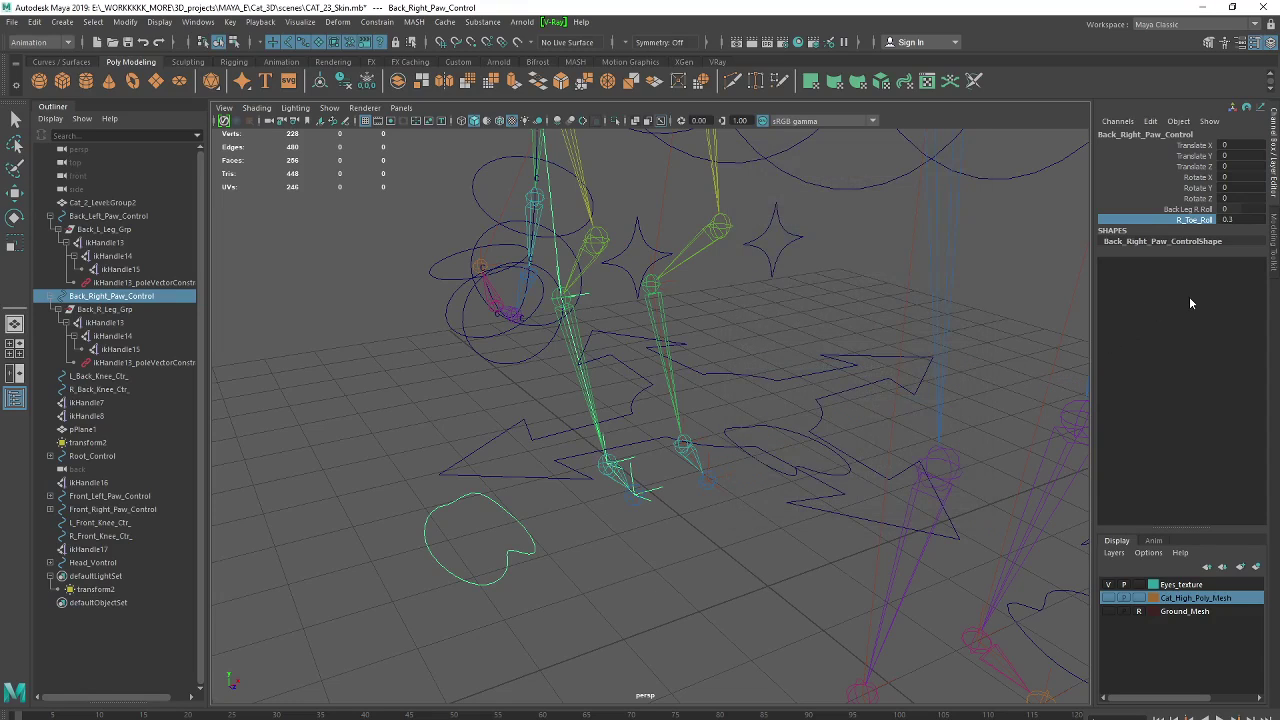
click(1190, 209)
click(1199, 220)
click(1150, 121)
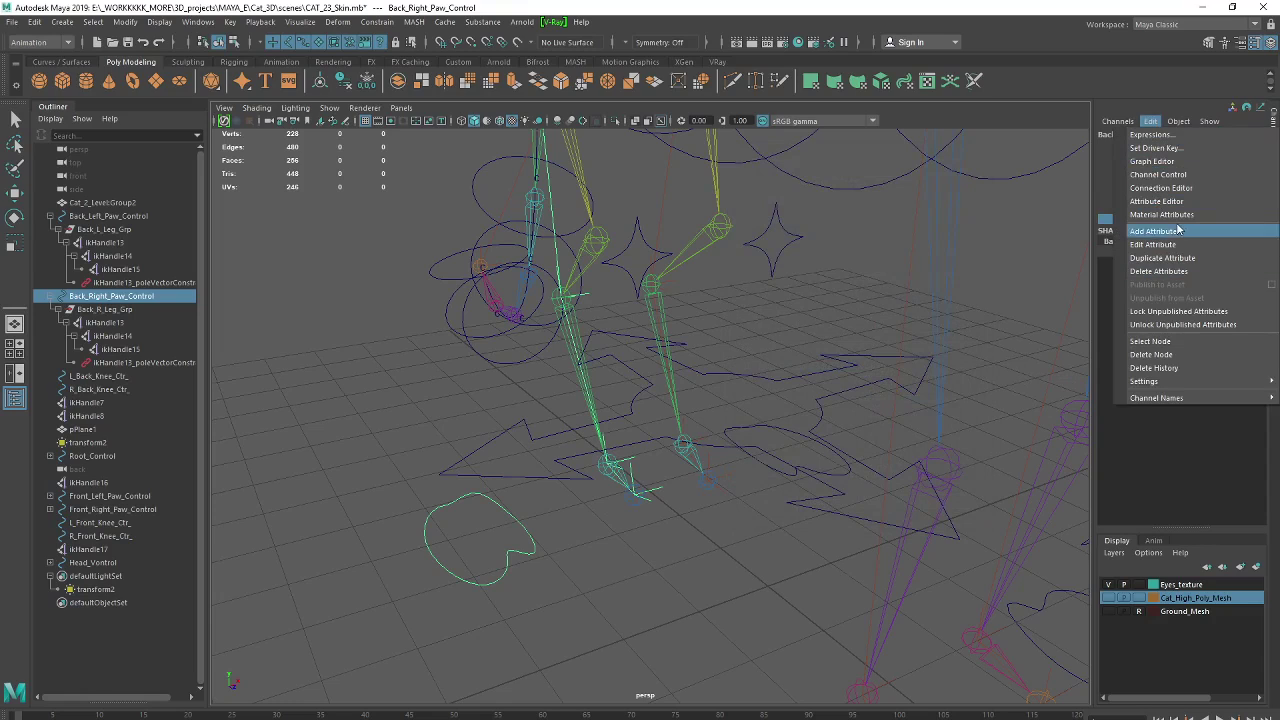
click(1160, 271)
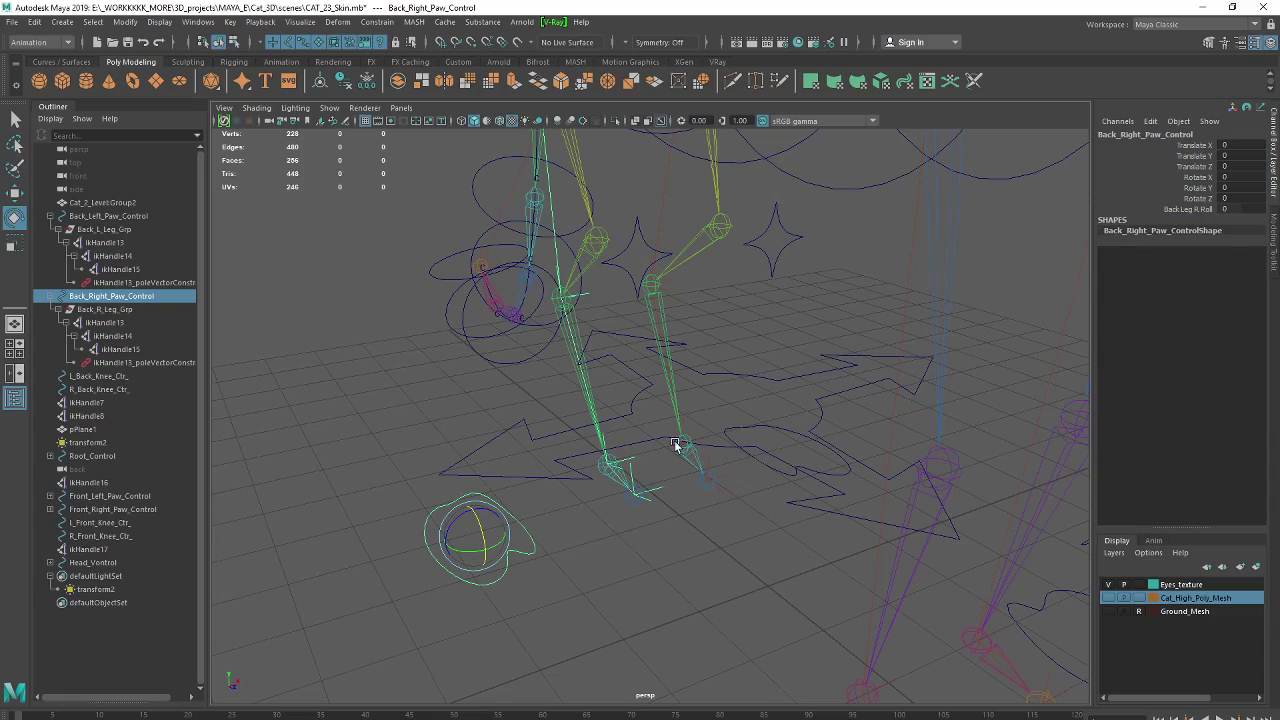
- Delete the Back Leg R Roll attribute from the paw control as well
mouse_move(790, 473)
alt+mouse_down()
mouse_move(805, 447)
mouse_move(875, 421)
mouse_move(829, 413)
mouse_move(760, 439)
mouse_move(775, 436)
alt+mouse_up()
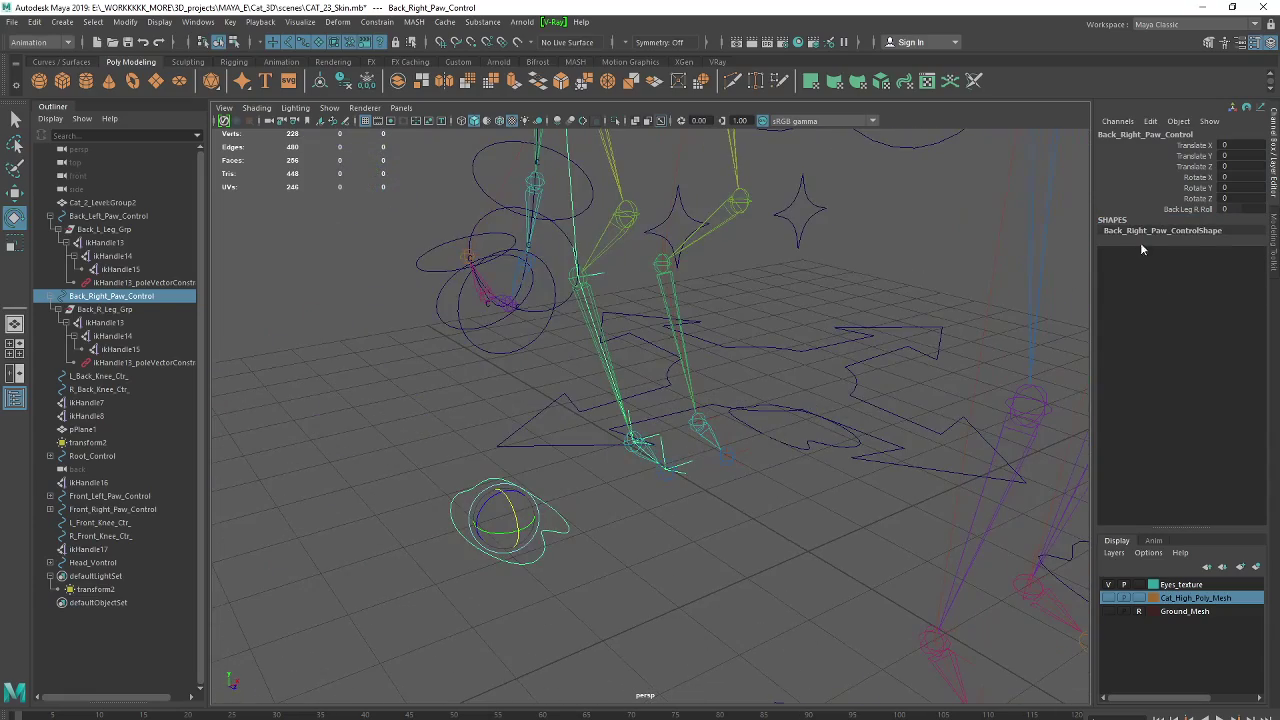
click(1186, 209)
click(1150, 121)
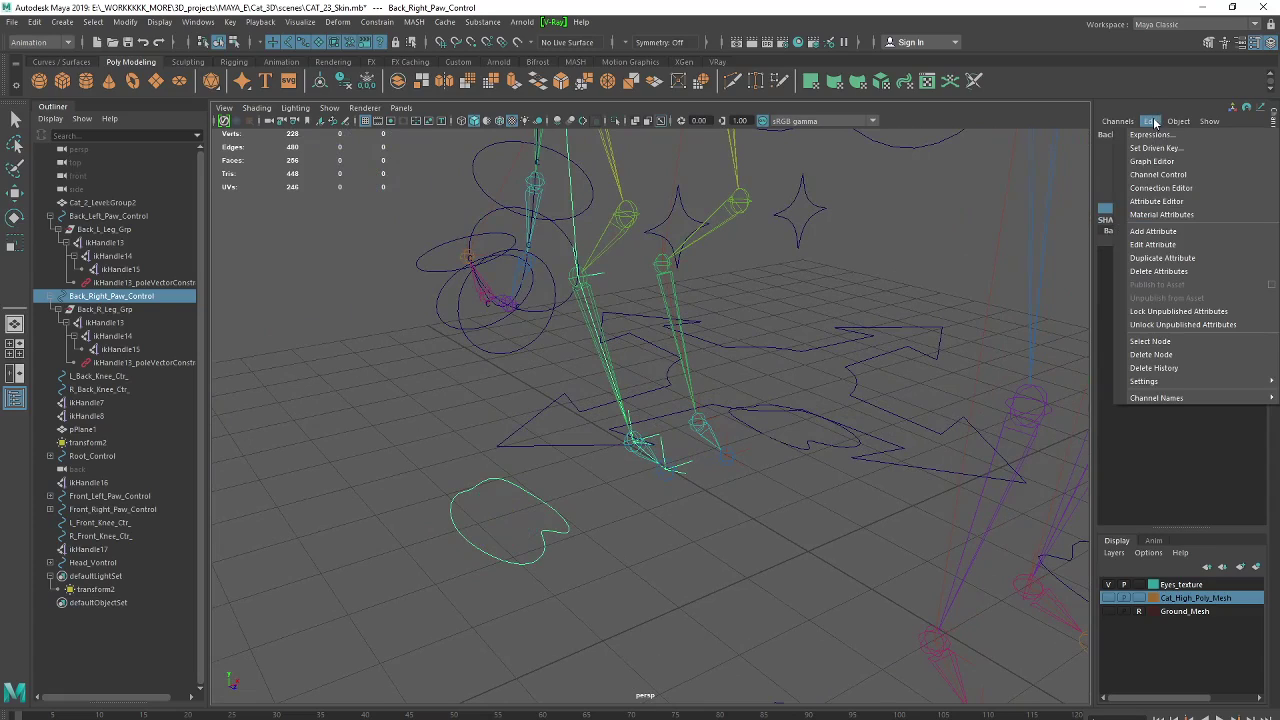
click(1158, 271)
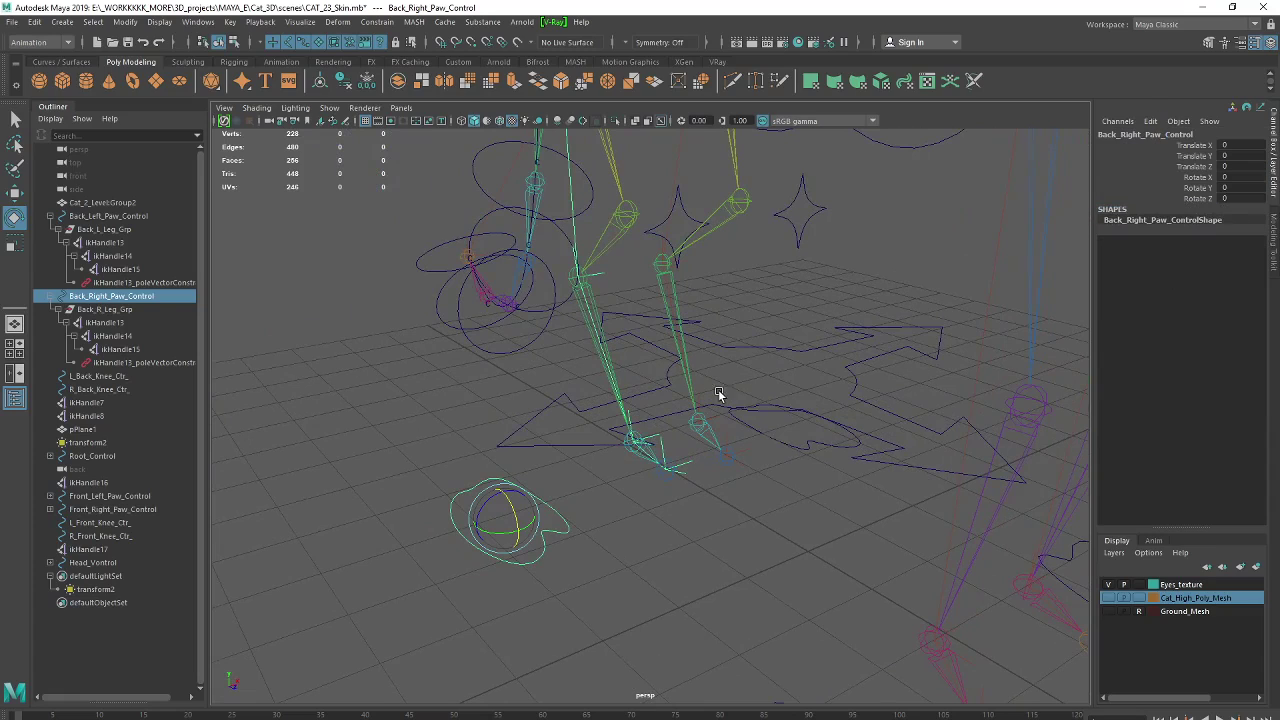
- Break ikHandle13's Rotate X connection and reset Rotate X to 0
click(600, 270)
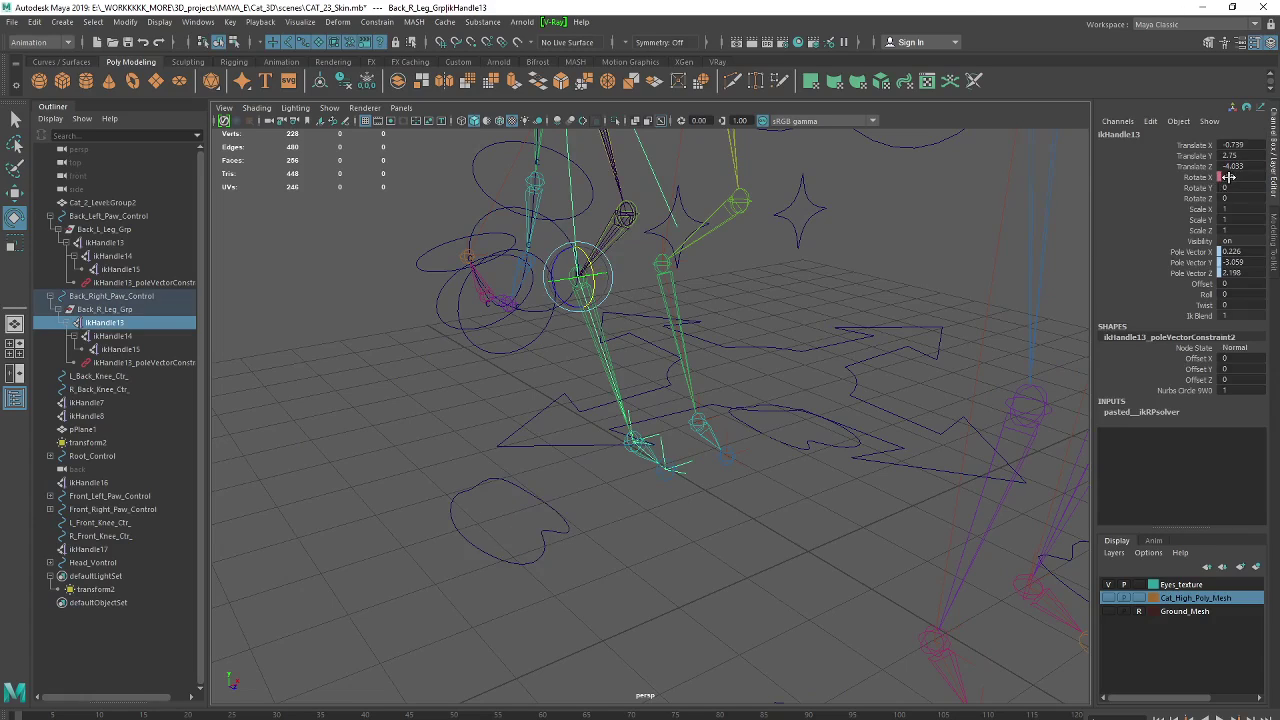
click(1212, 177)
right_click(1212, 178)
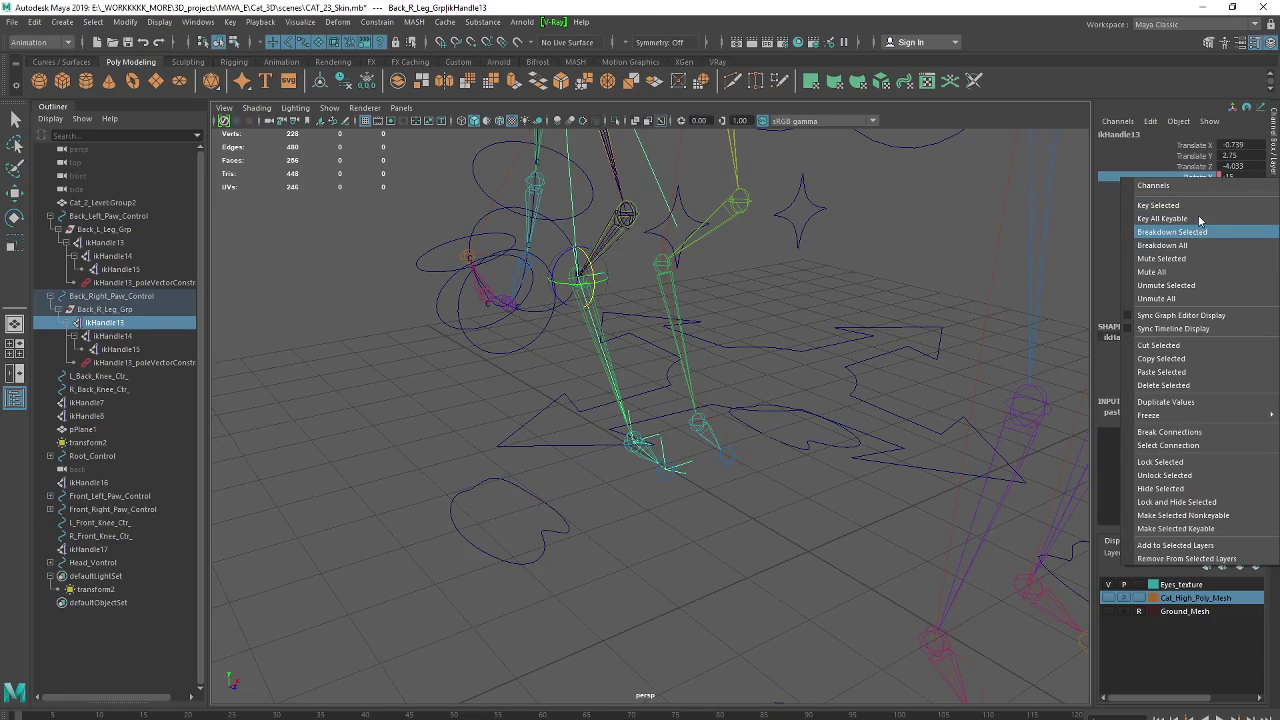
click(1180, 388)
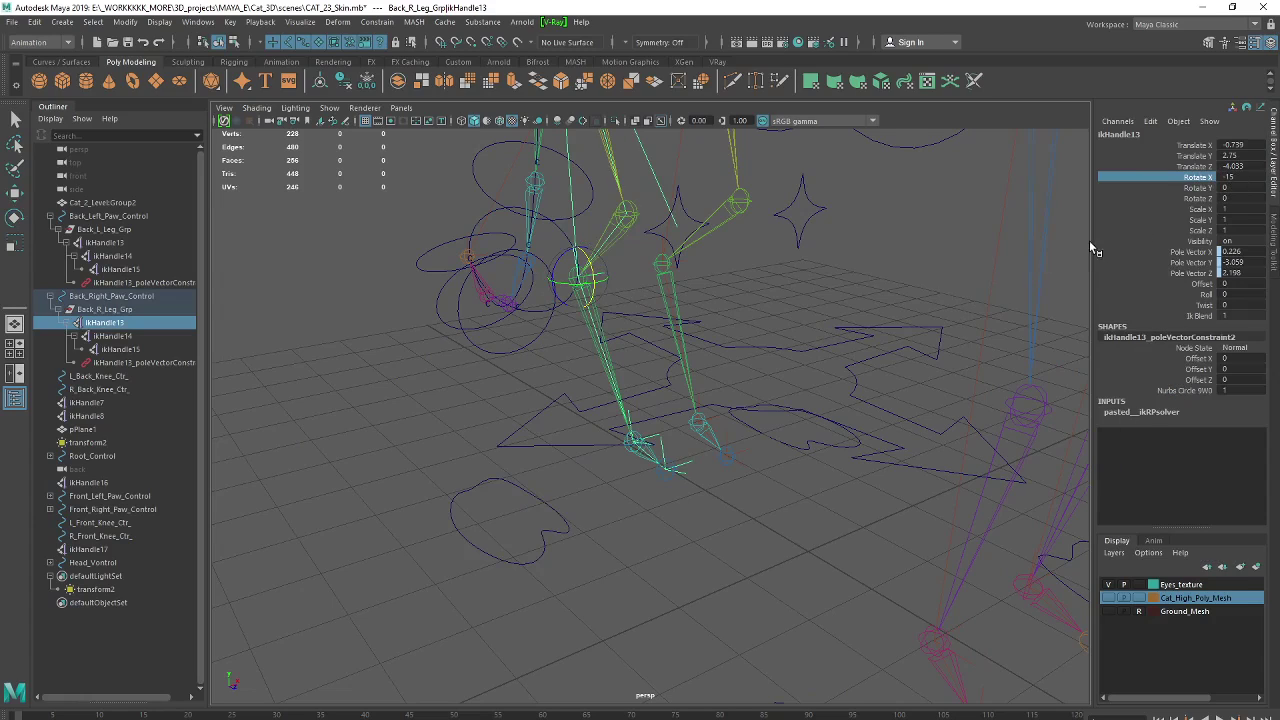
click(1253, 178)
text(0)
key(Return)
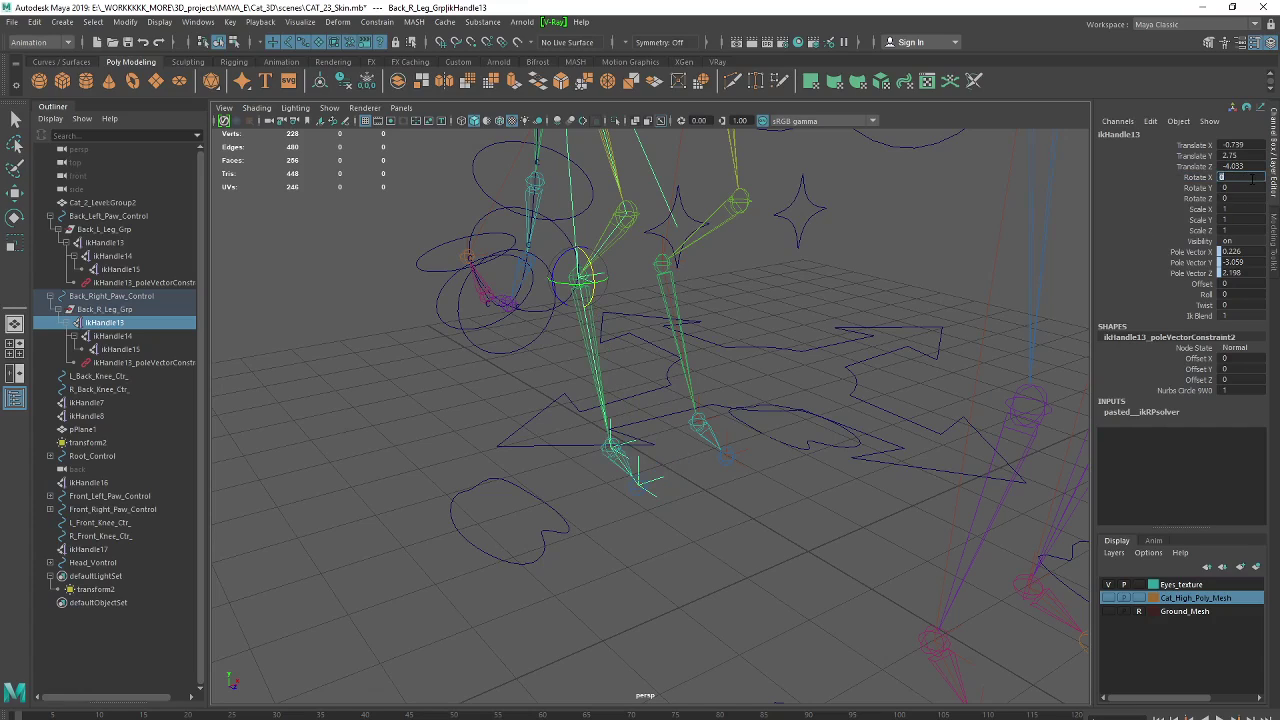
click(637, 584)
mouse_move(637, 584)
alt+mouse_down()
mouse_move(585, 563)
mouse_move(650, 532)
mouse_move(540, 527)
mouse_move(678, 601)
alt+mouse_up()
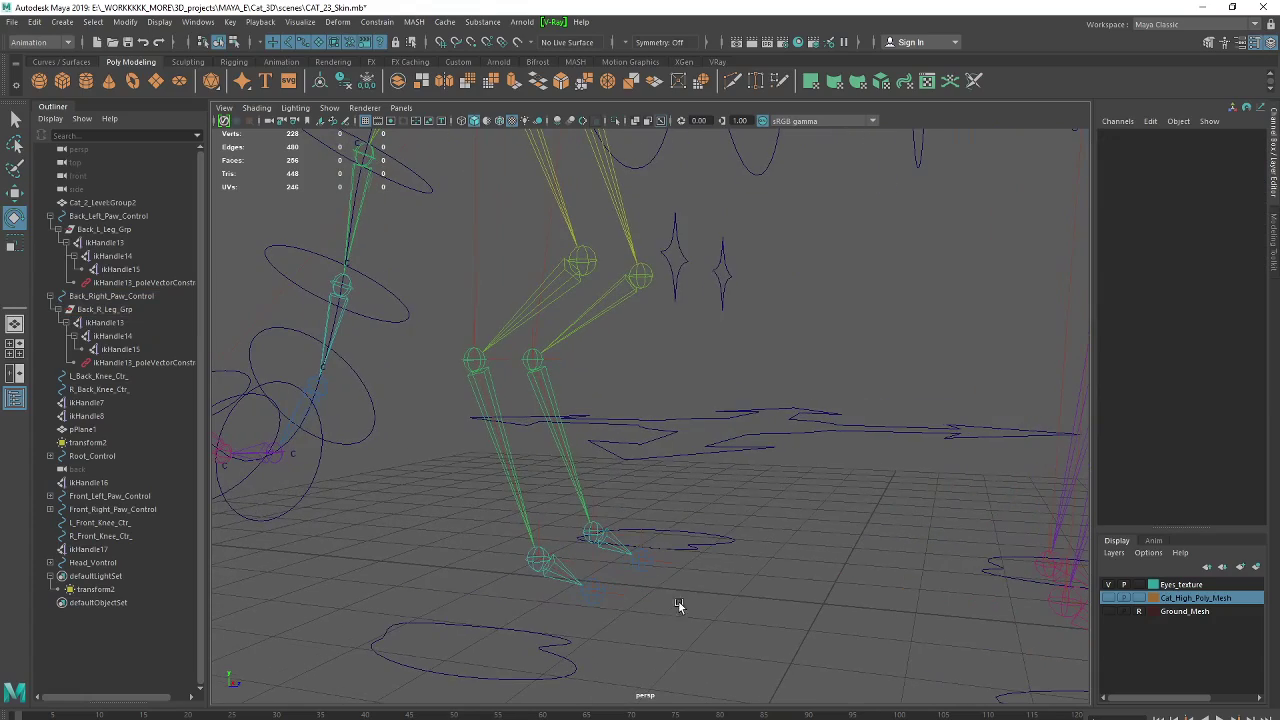
- Select Back_Left_Paw_Control on the rig
mouse_move(500, 623)
alt+mouse_down()
mouse_move(620, 586)
mouse_move(583, 585)
alt+mouse_up()
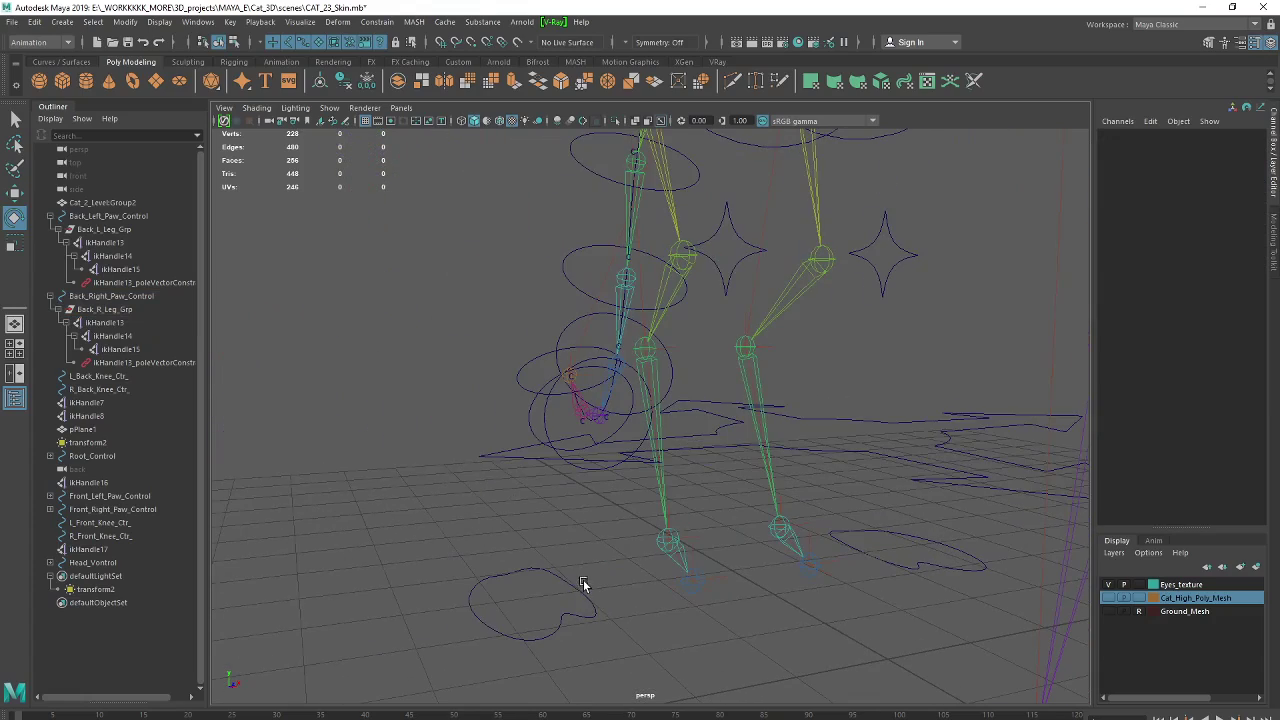
click(585, 592)
alt+drag(837, 509, 863, 443)
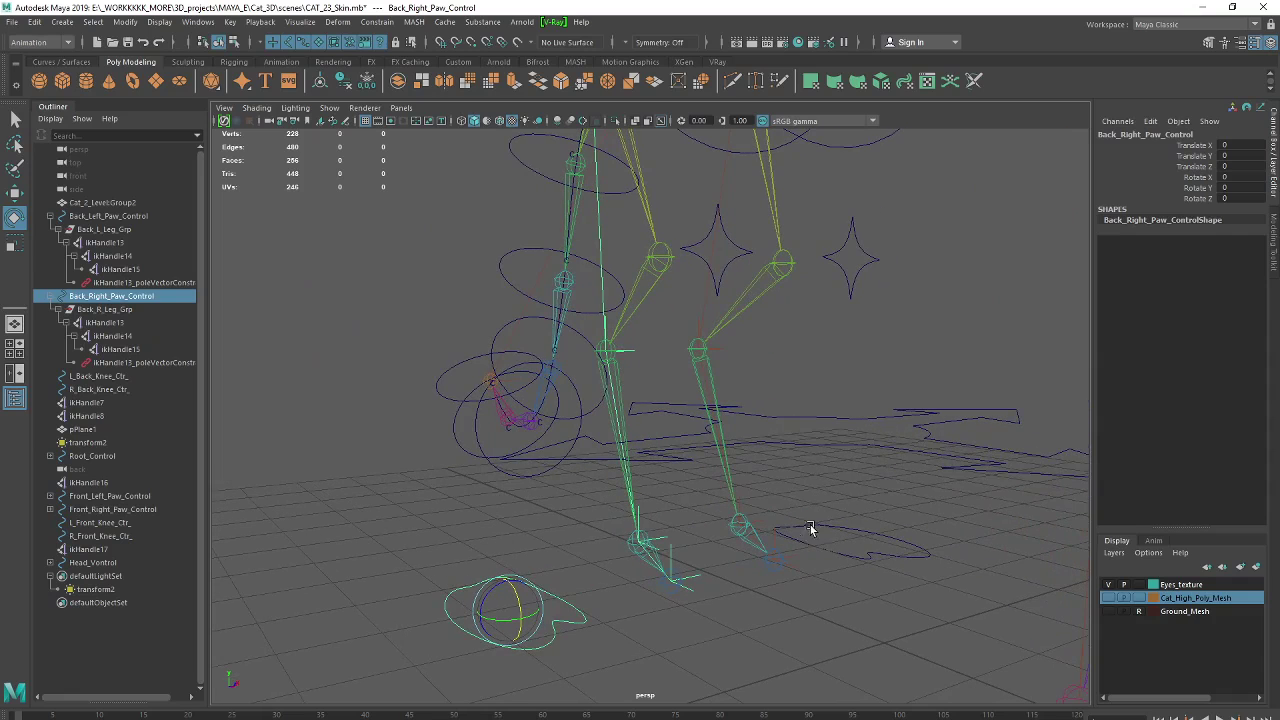
click(757, 521)
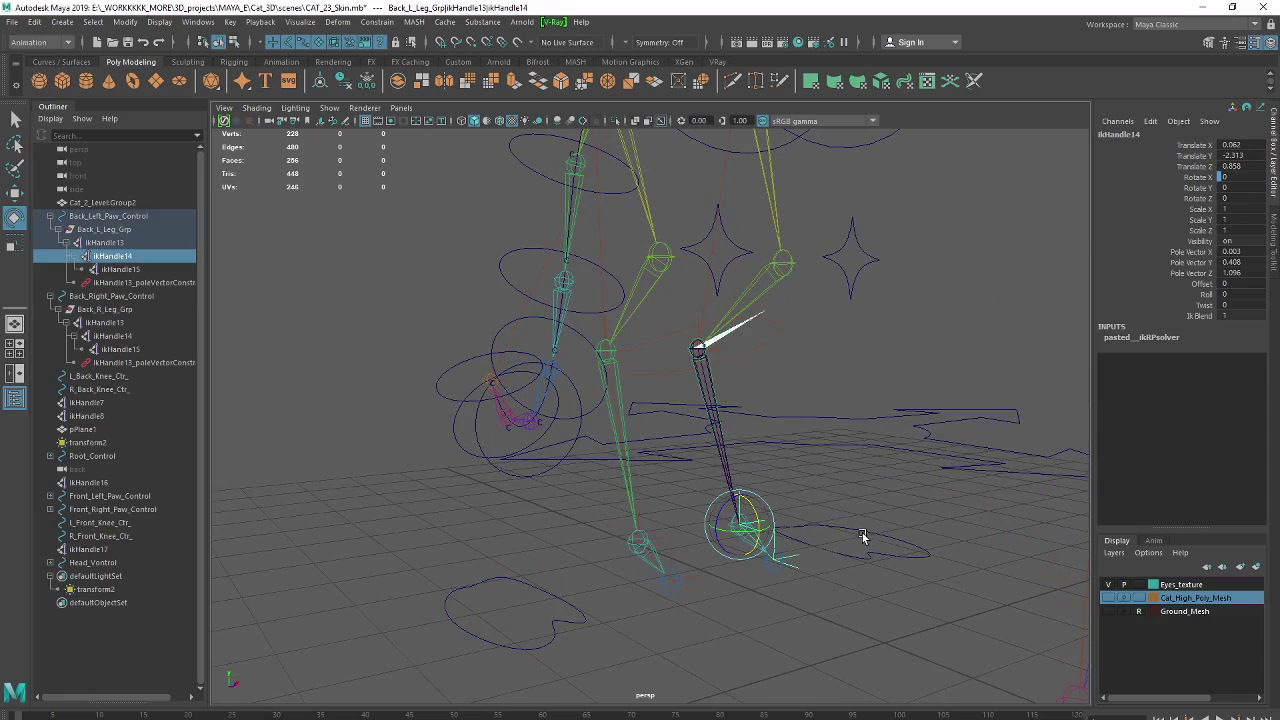
click(864, 537)
- Check Back_Leg_L_Roll's -10 to 10 range in Edit Attribute, copy its name, then select the right paw
click(1202, 211)
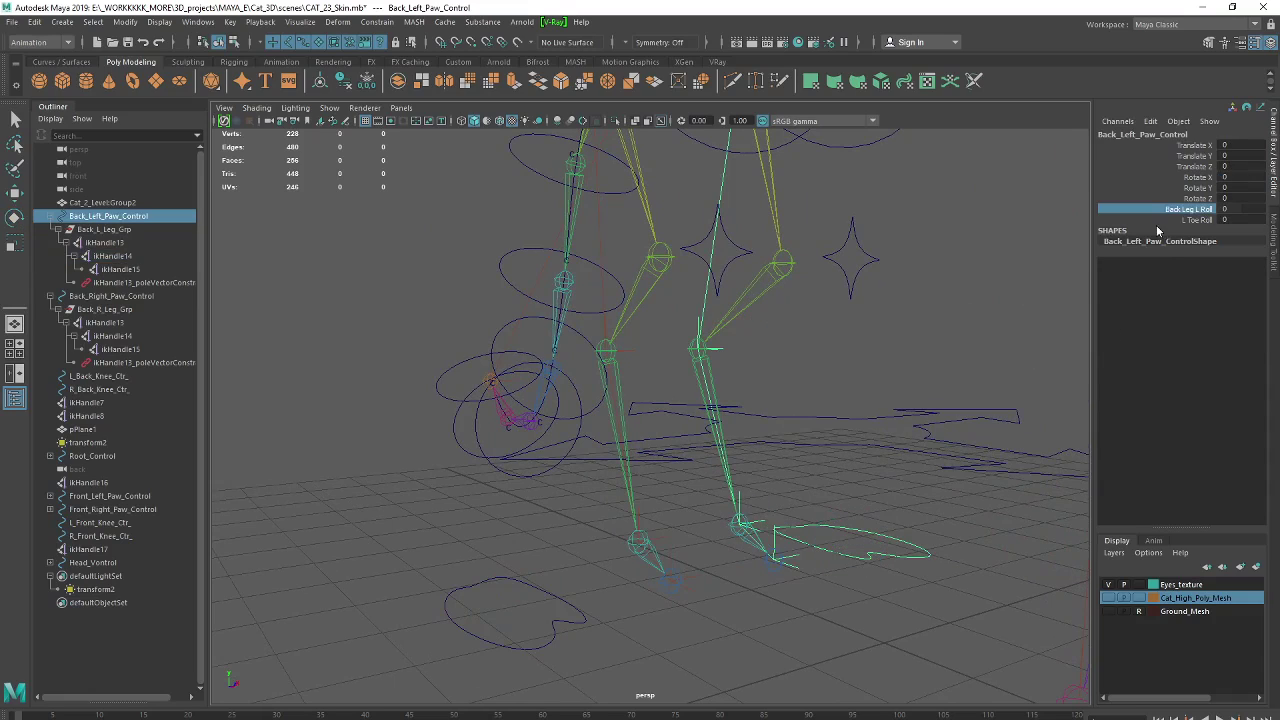
click(1150, 121)
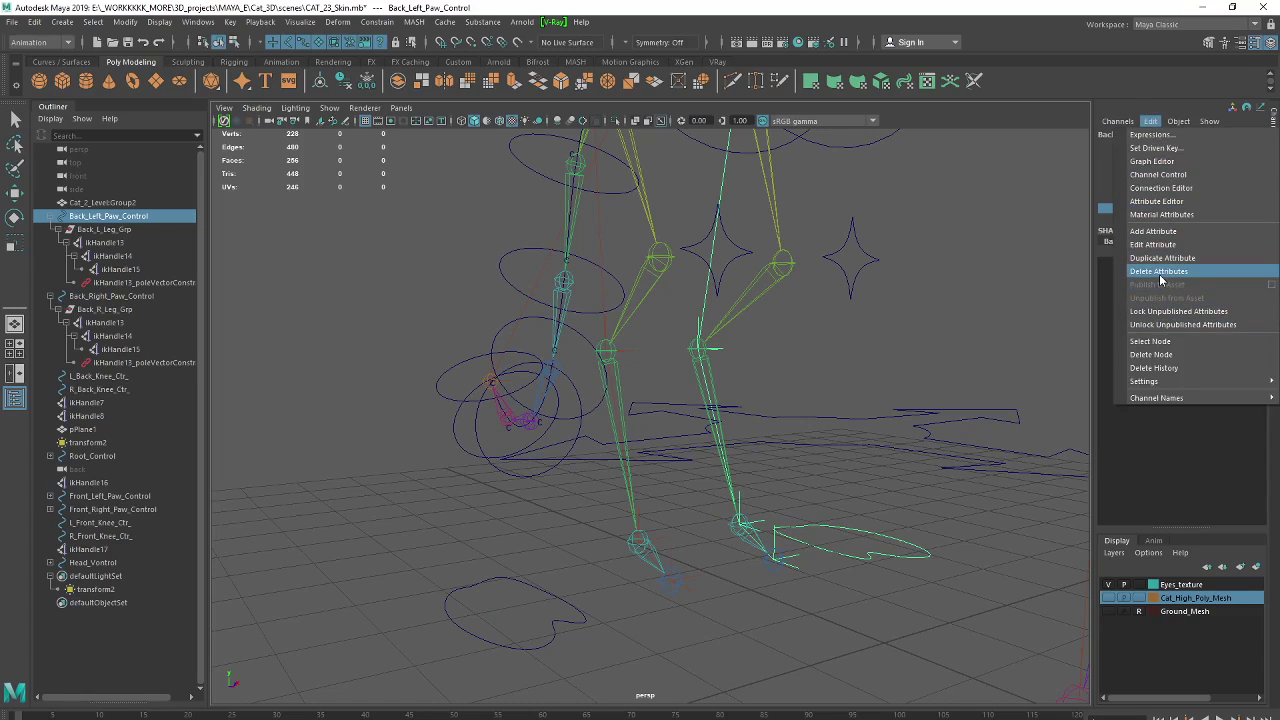
click(1157, 246)
click(538, 325)
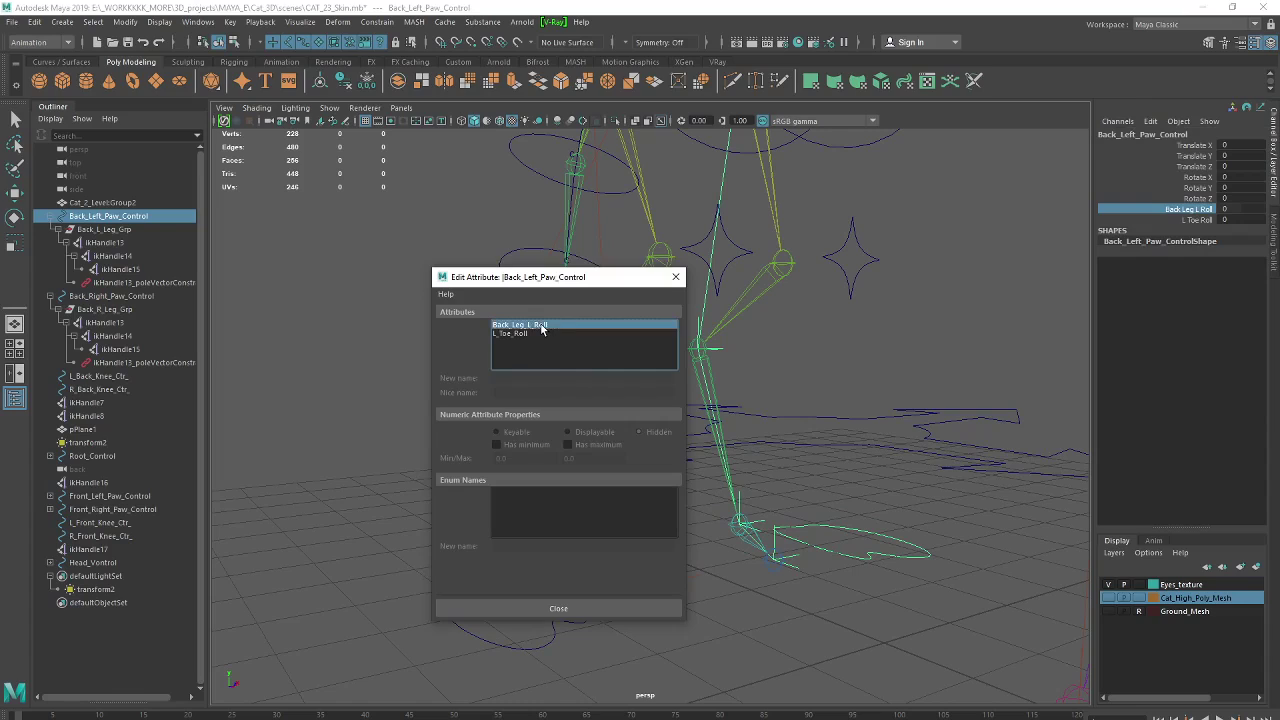
drag(573, 380, 462, 378)
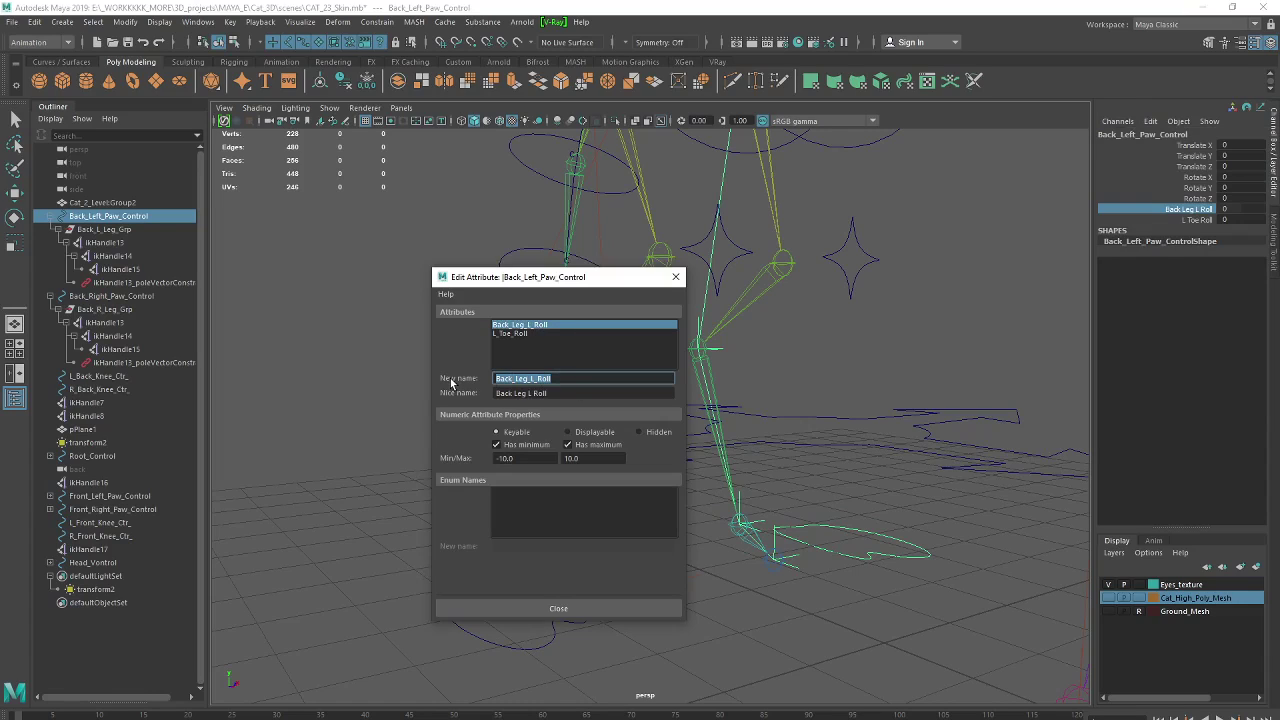
click(586, 606)
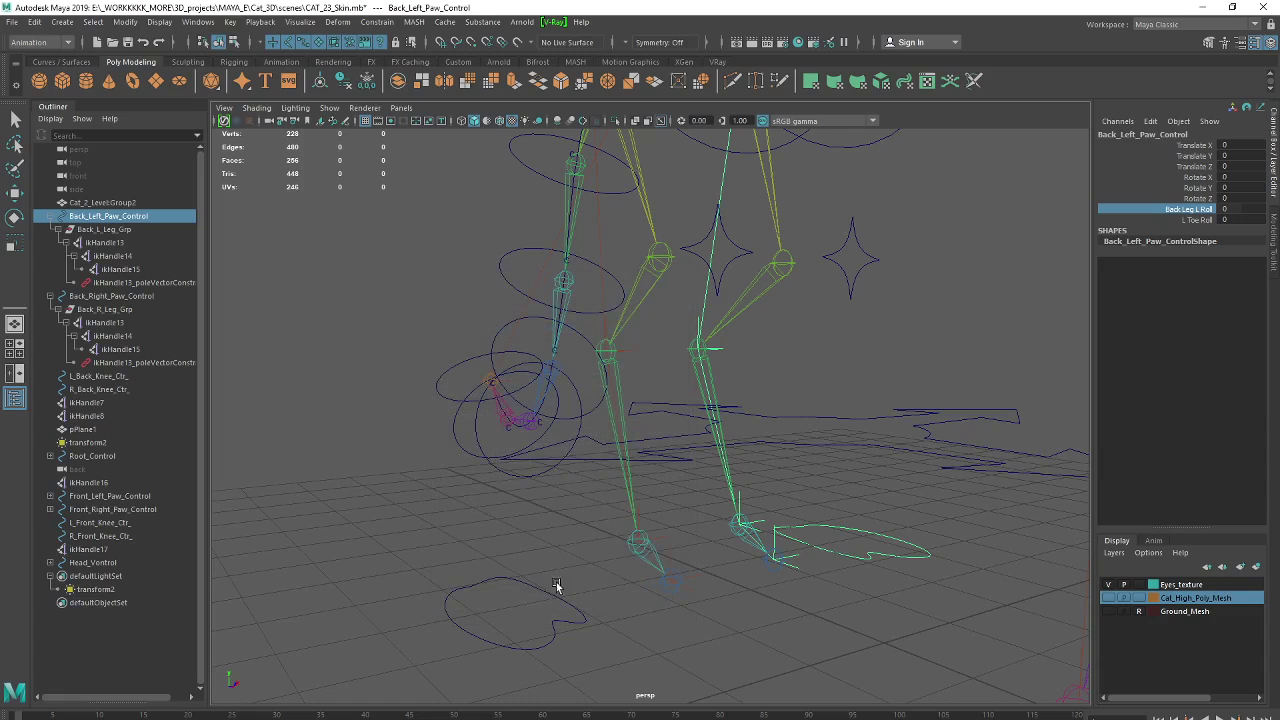
click(540, 590)
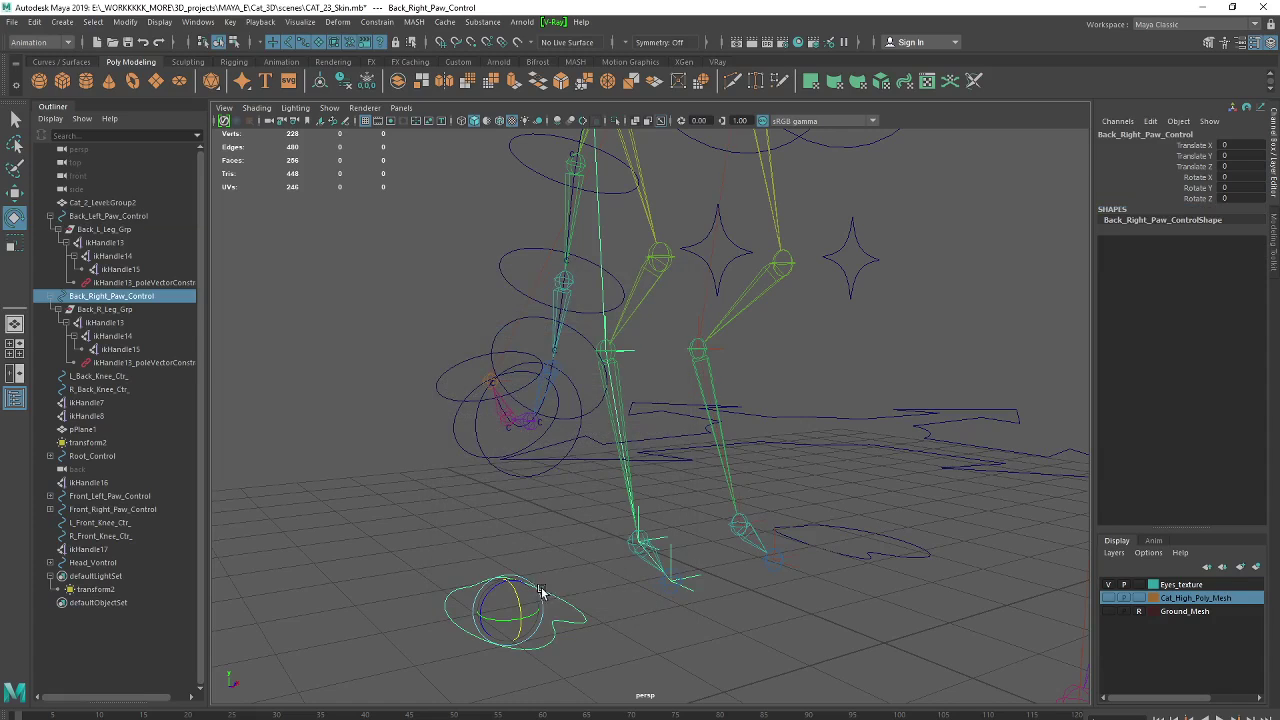
- Add a Back_Leg_R_Roll float attribute with minimum -10 and maximum 10 to Back_Right_Paw_Control
click(1150, 121)
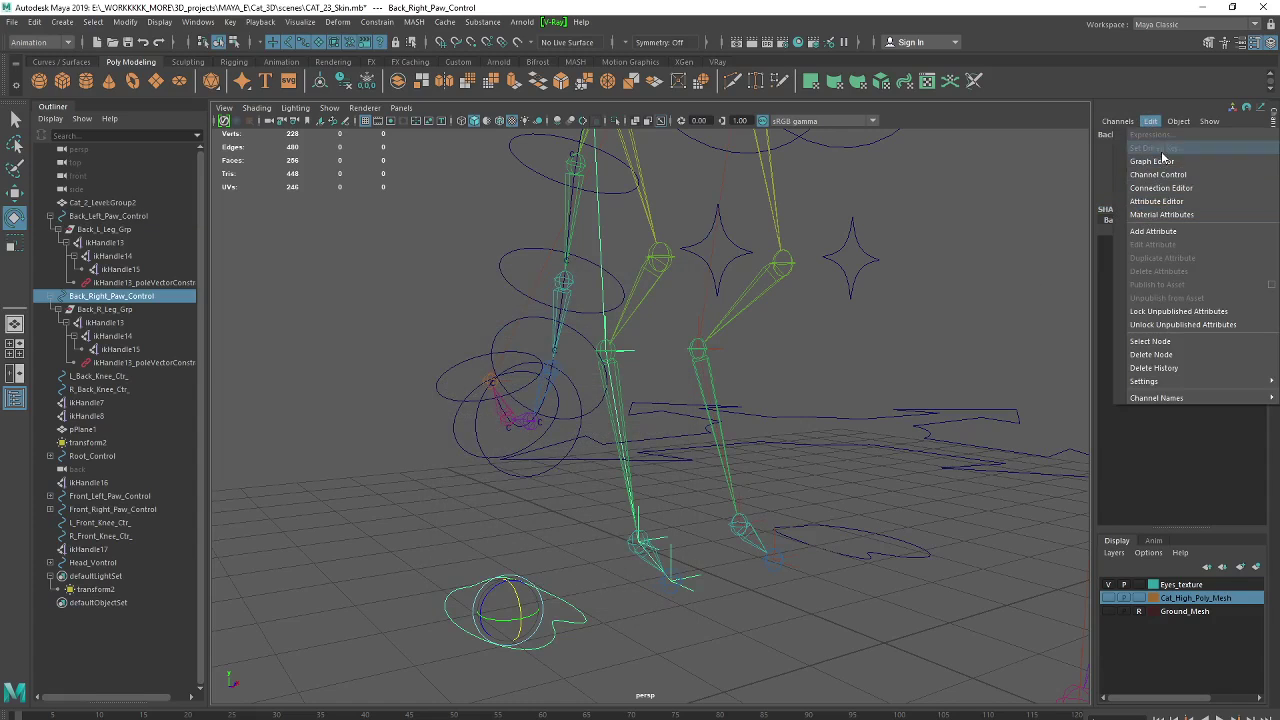
click(1152, 231)
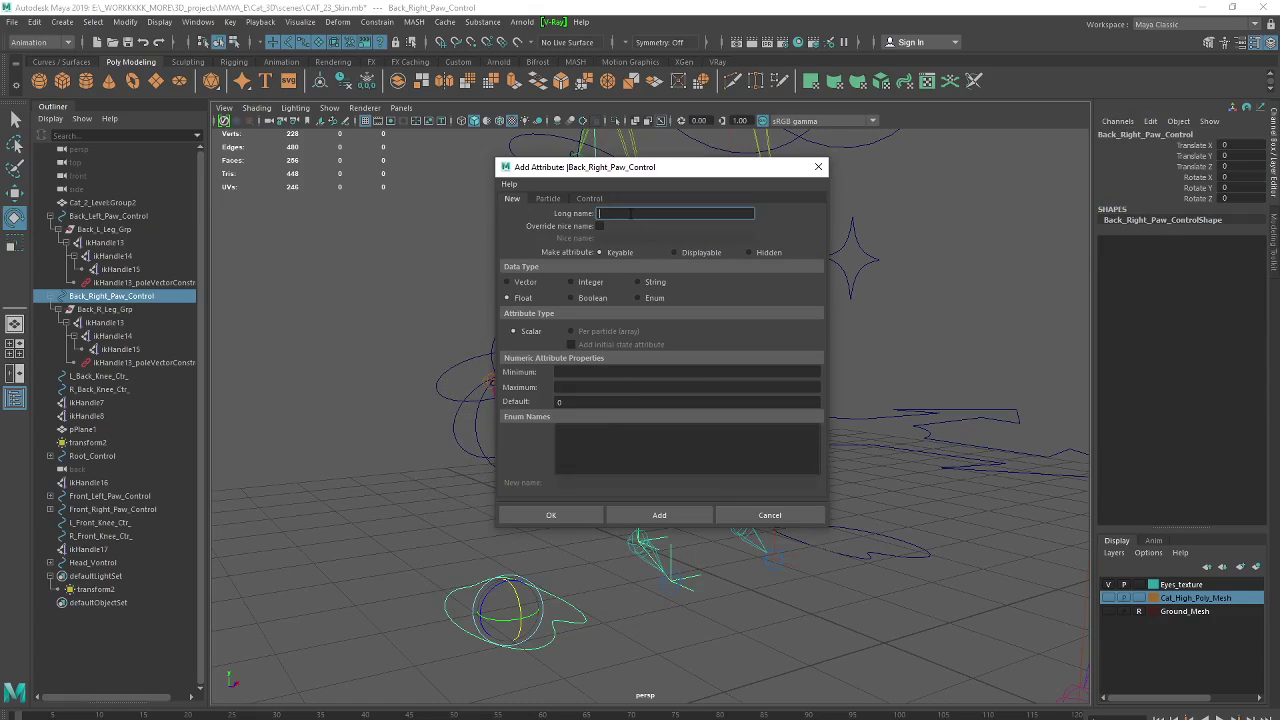
text(Back_Leg_L_Roll)
click(614, 371)
text(-10)
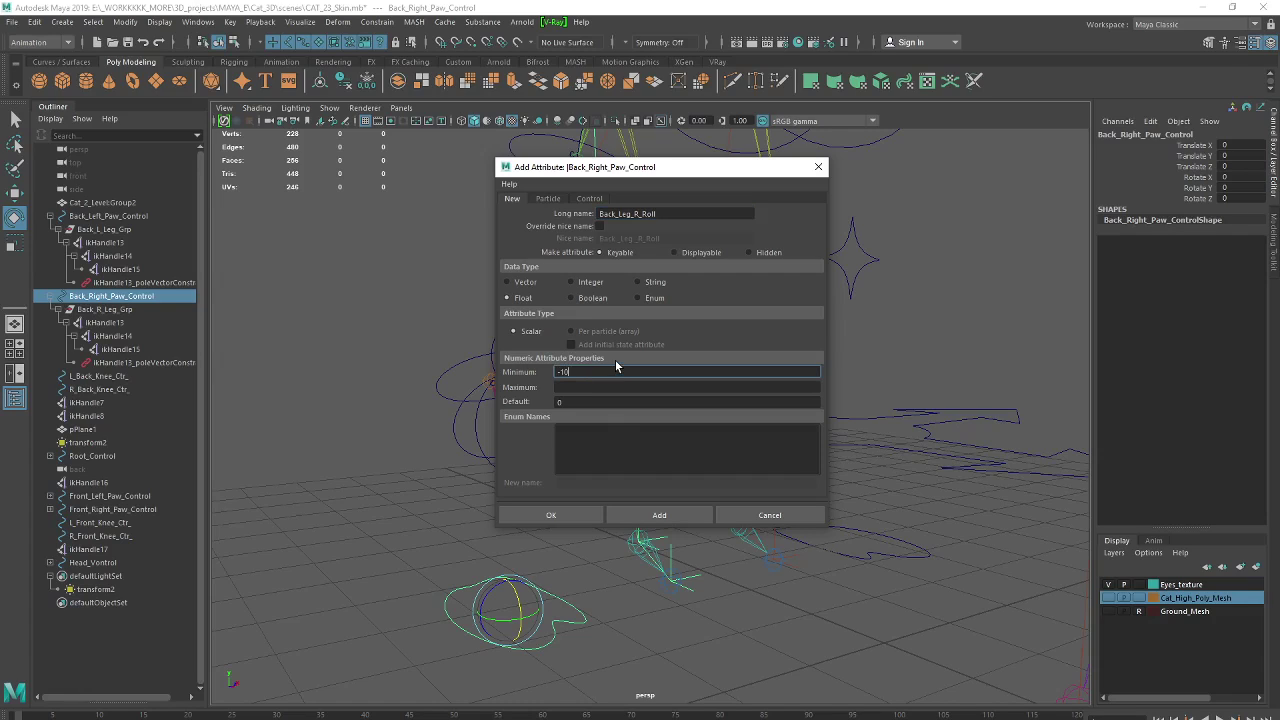
click(614, 386)
text(10)
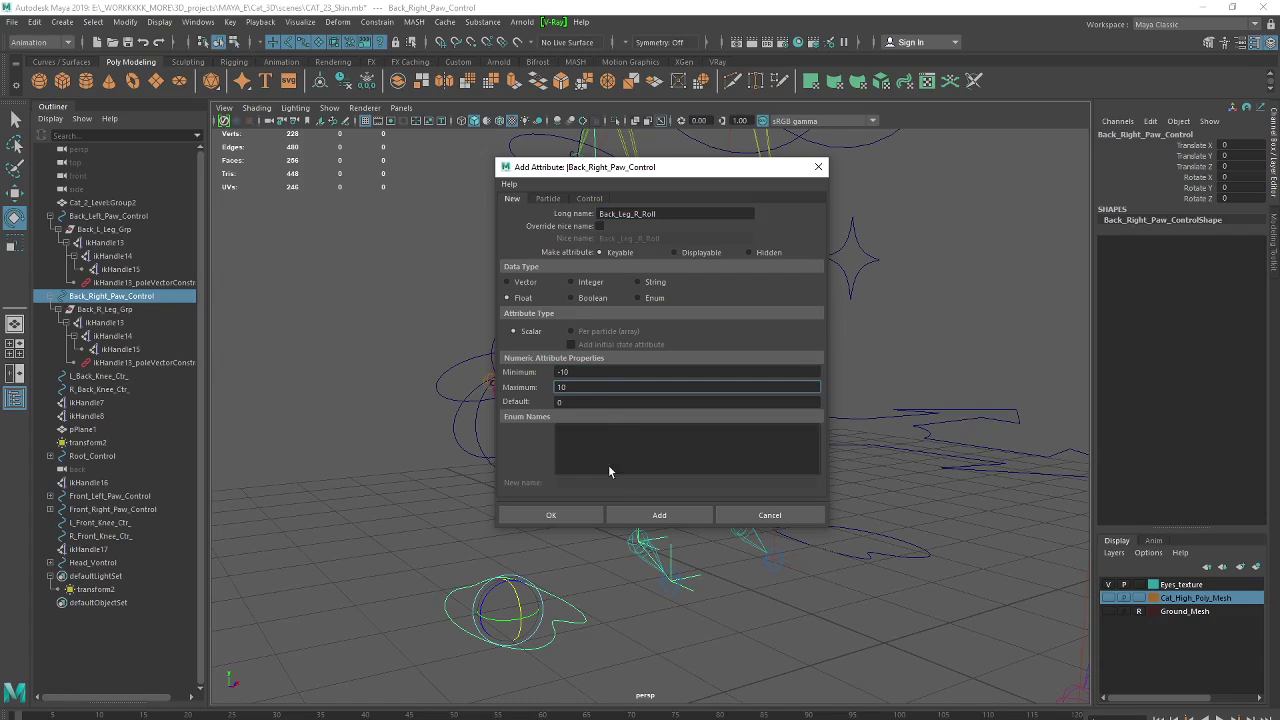
click(636, 520)
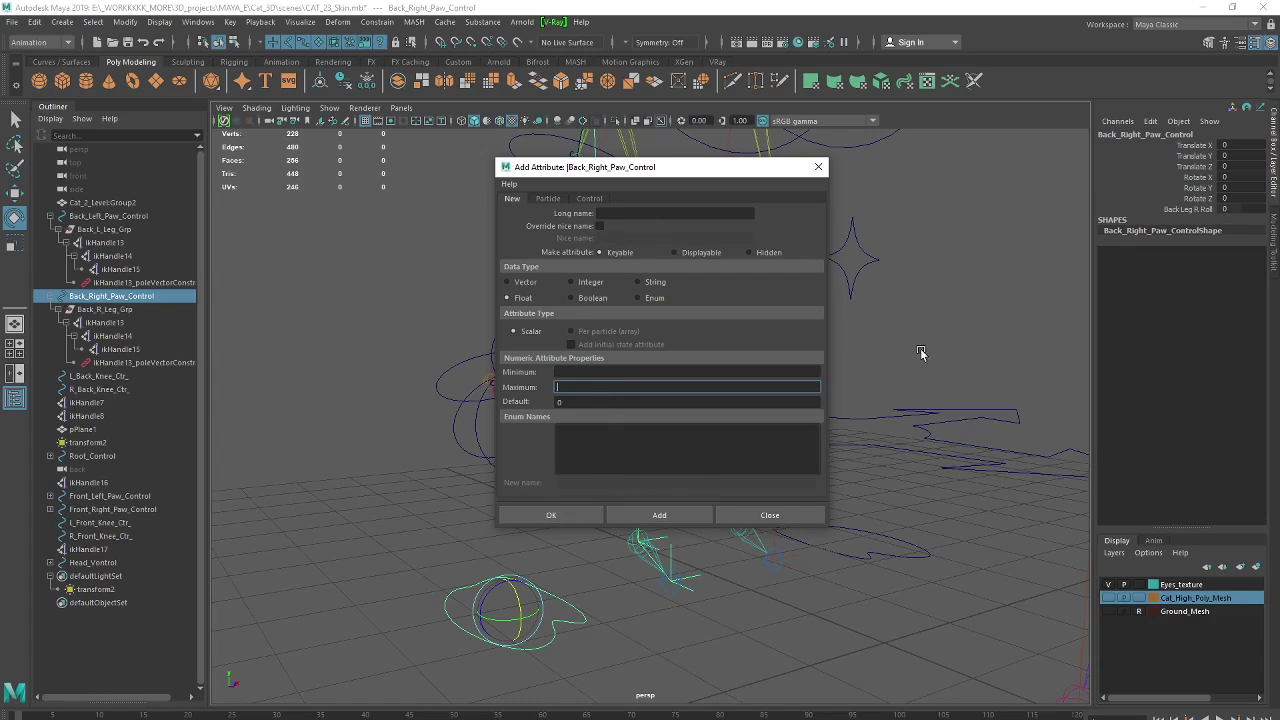
- Check L_Toe_Roll's 0 to 10 range on Back_Left_Paw_Control, then reselect Back_Right_Paw_Control
click(770, 515)
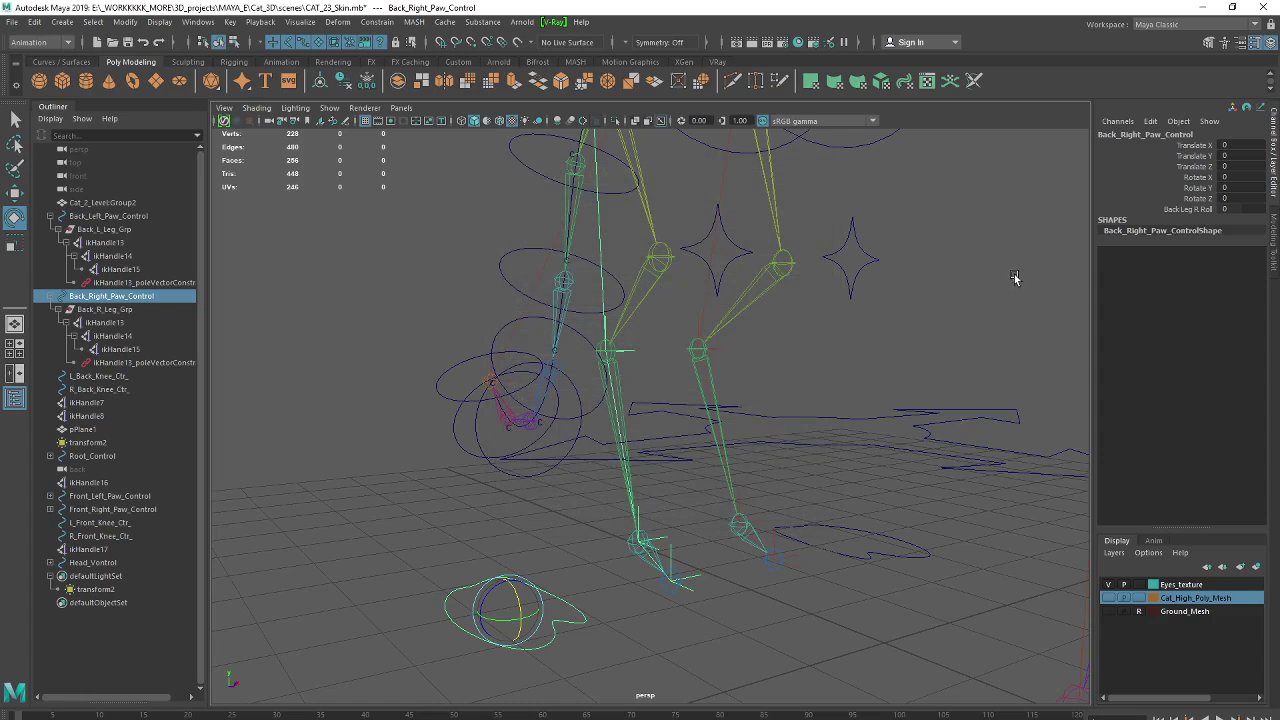
click(816, 521)
click(1151, 121)
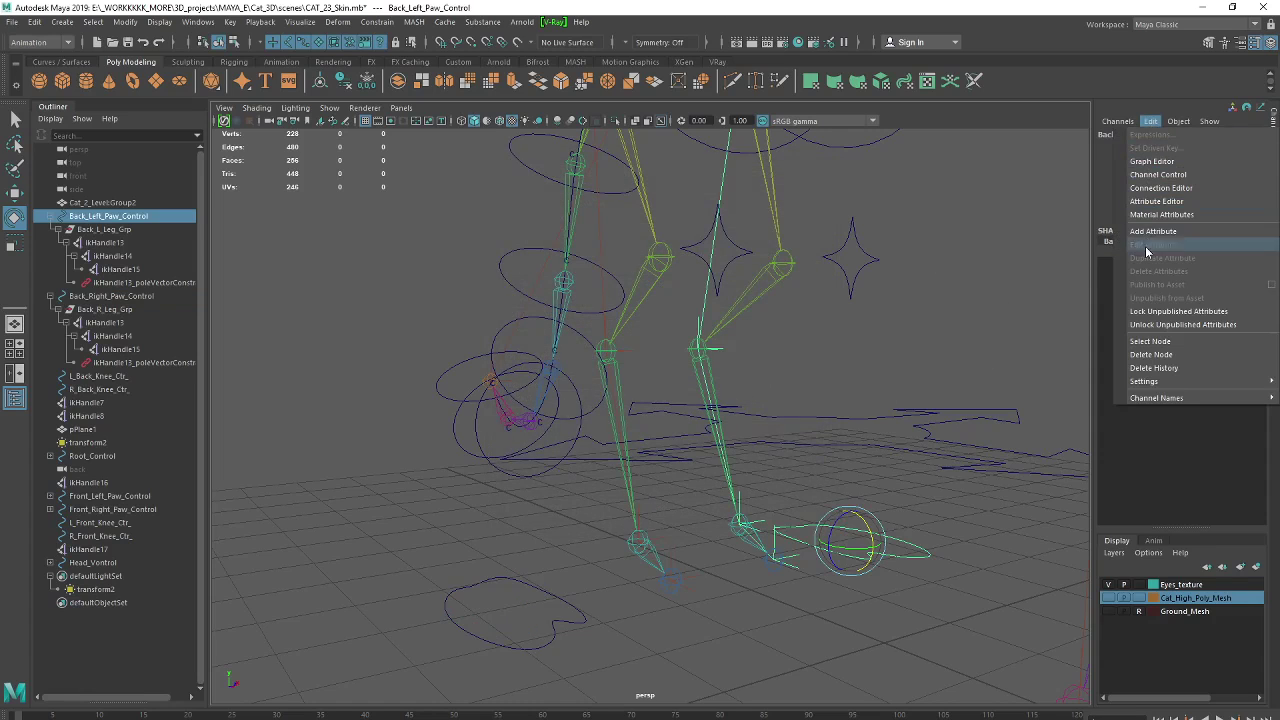
click(1096, 192)
click(1190, 219)
click(1150, 121)
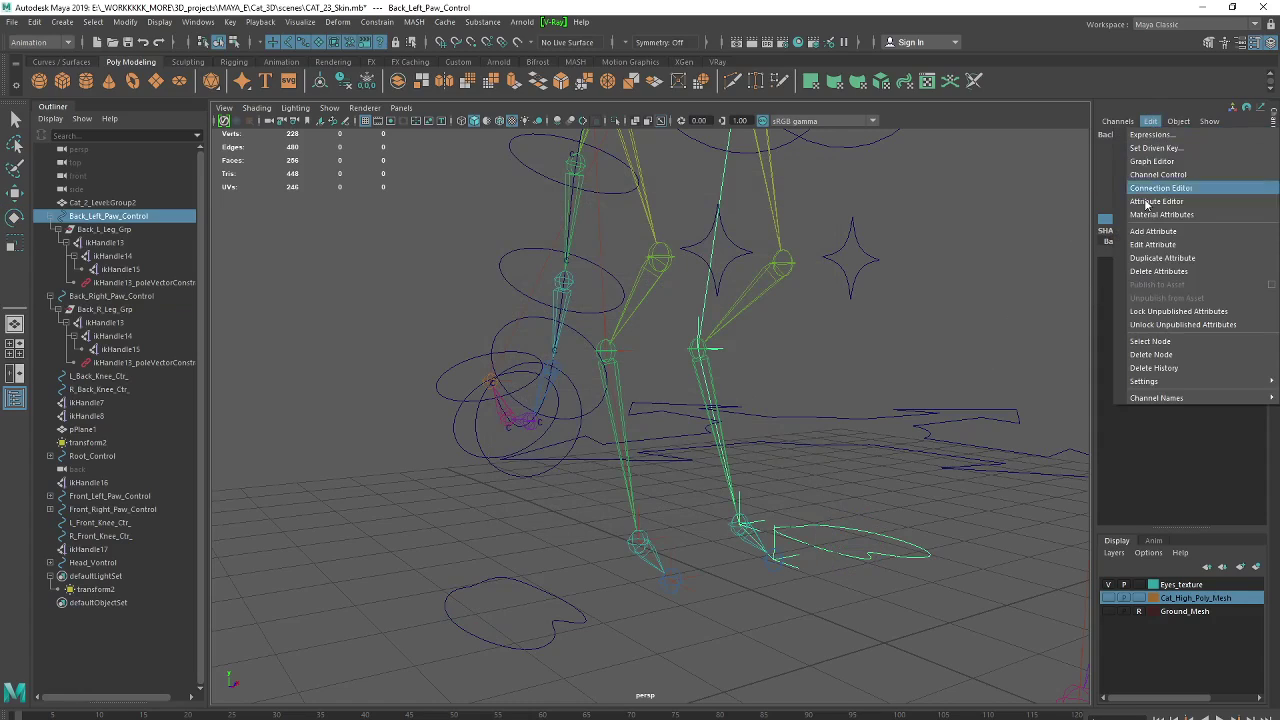
click(1160, 248)
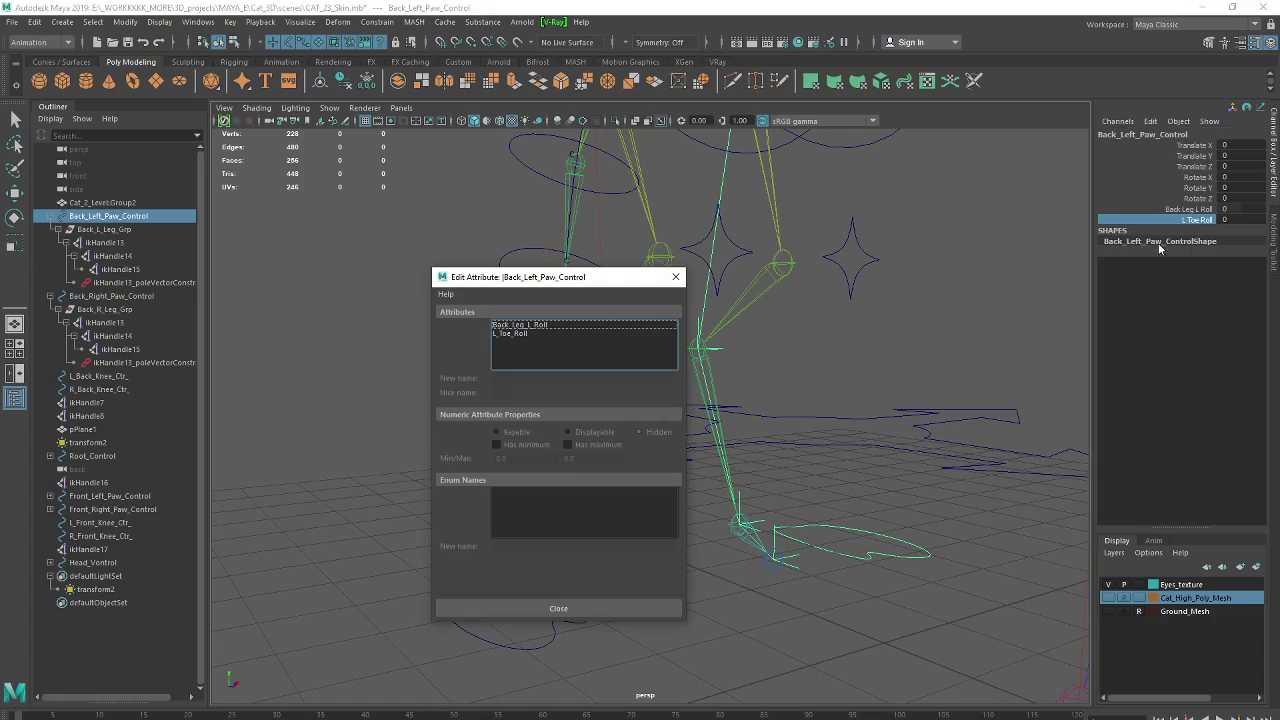
click(520, 335)
drag(540, 378, 432, 378)
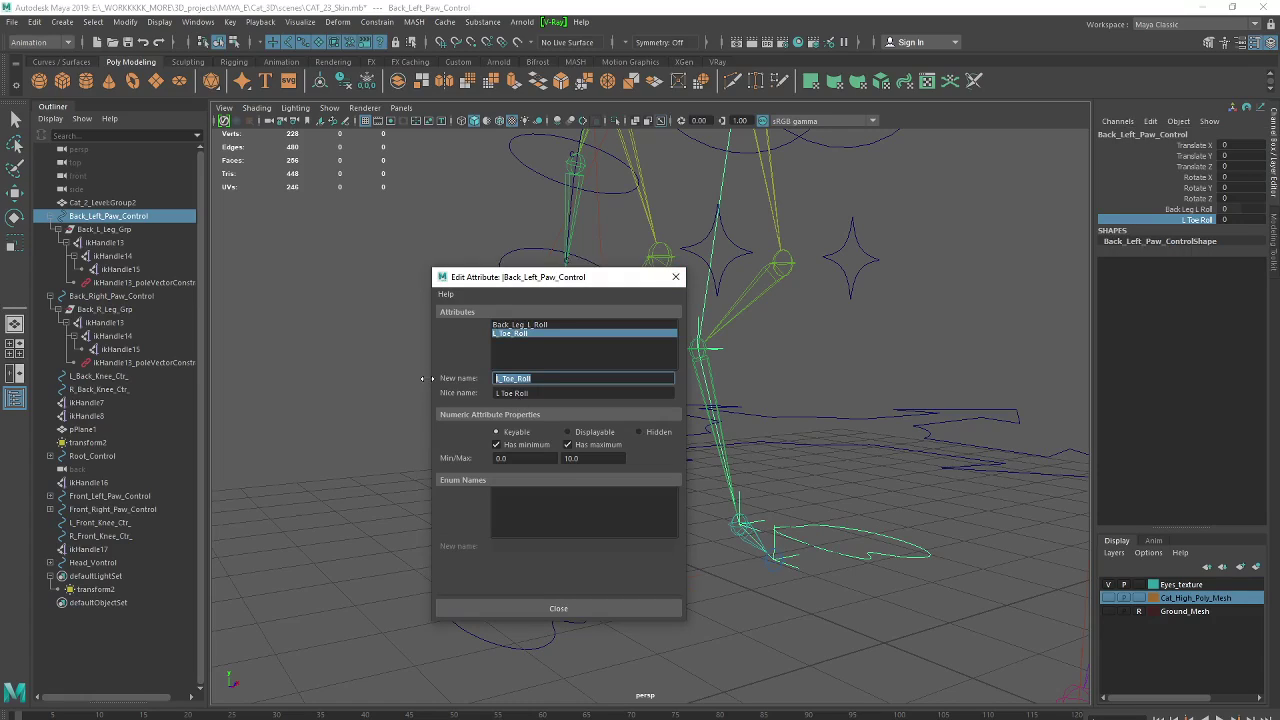
click(558, 608)
click(573, 605)
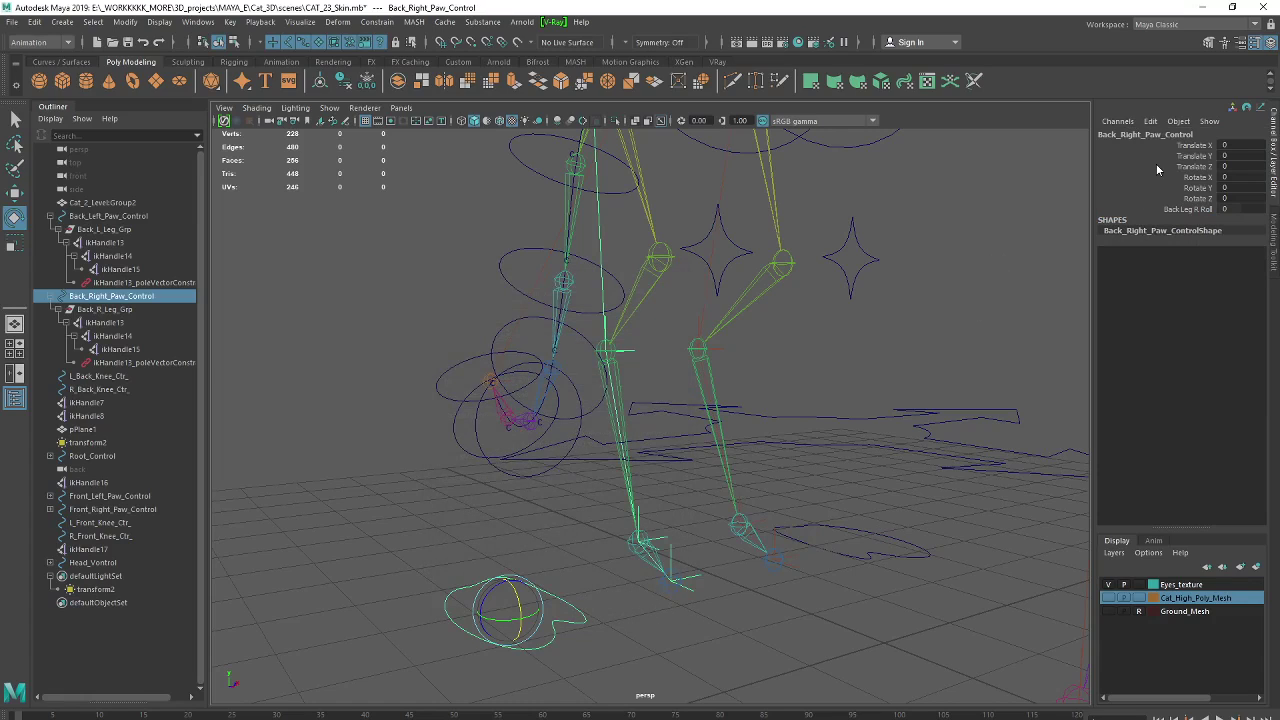
- Add an R_Toe_Roll float attribute with minimum 0 and maximum 10 to Back_Right_Paw_Control
click(1151, 121)
click(1158, 234)
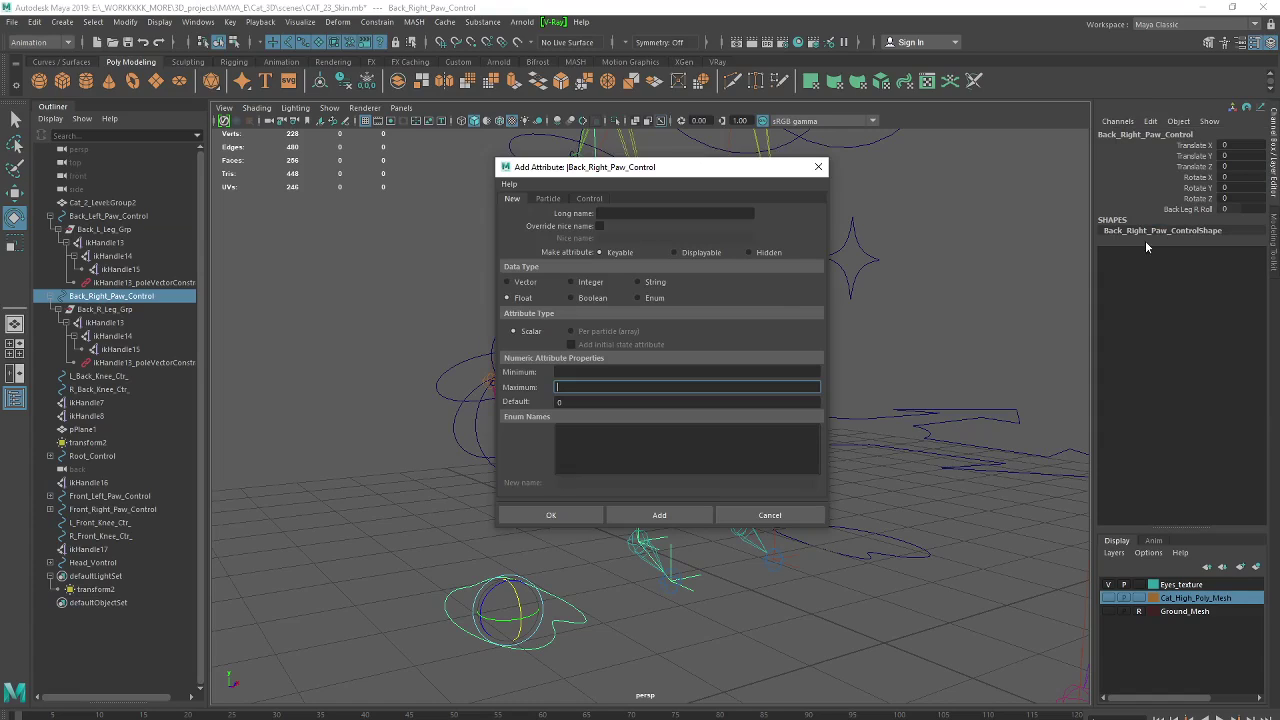
click(645, 213)
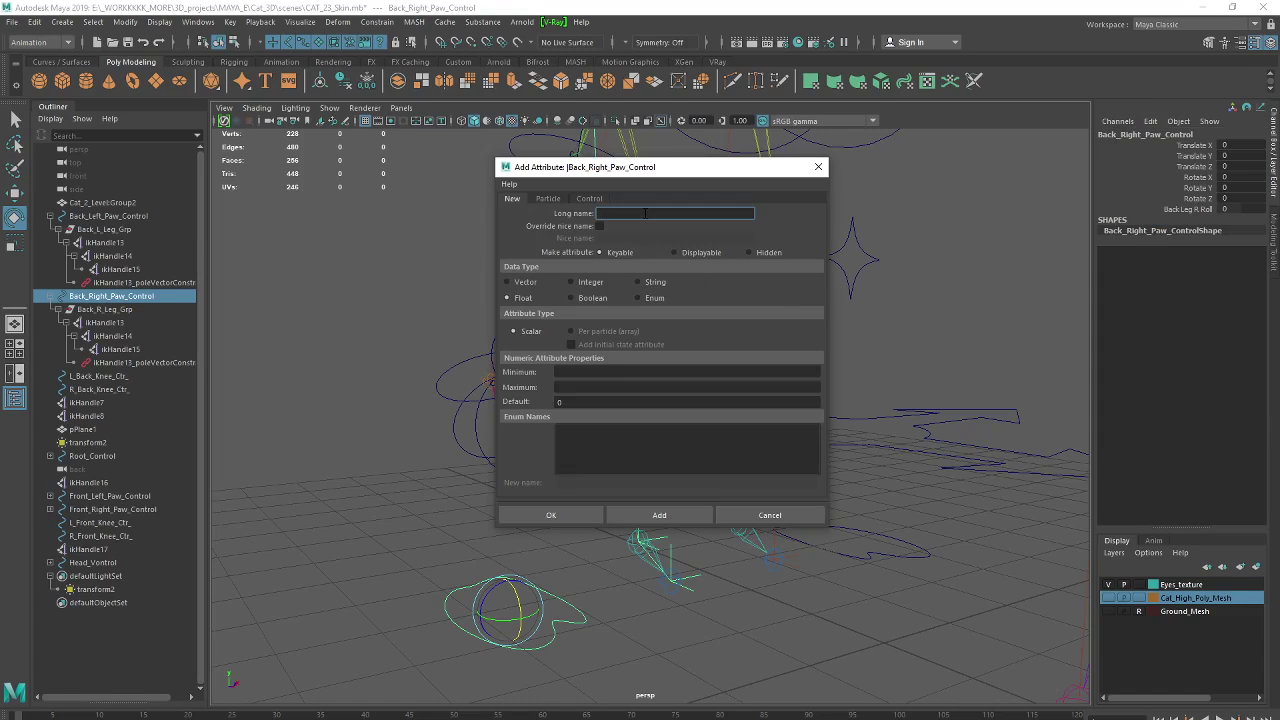
text(L_Toe_Roll)
text(R)
click(594, 372)
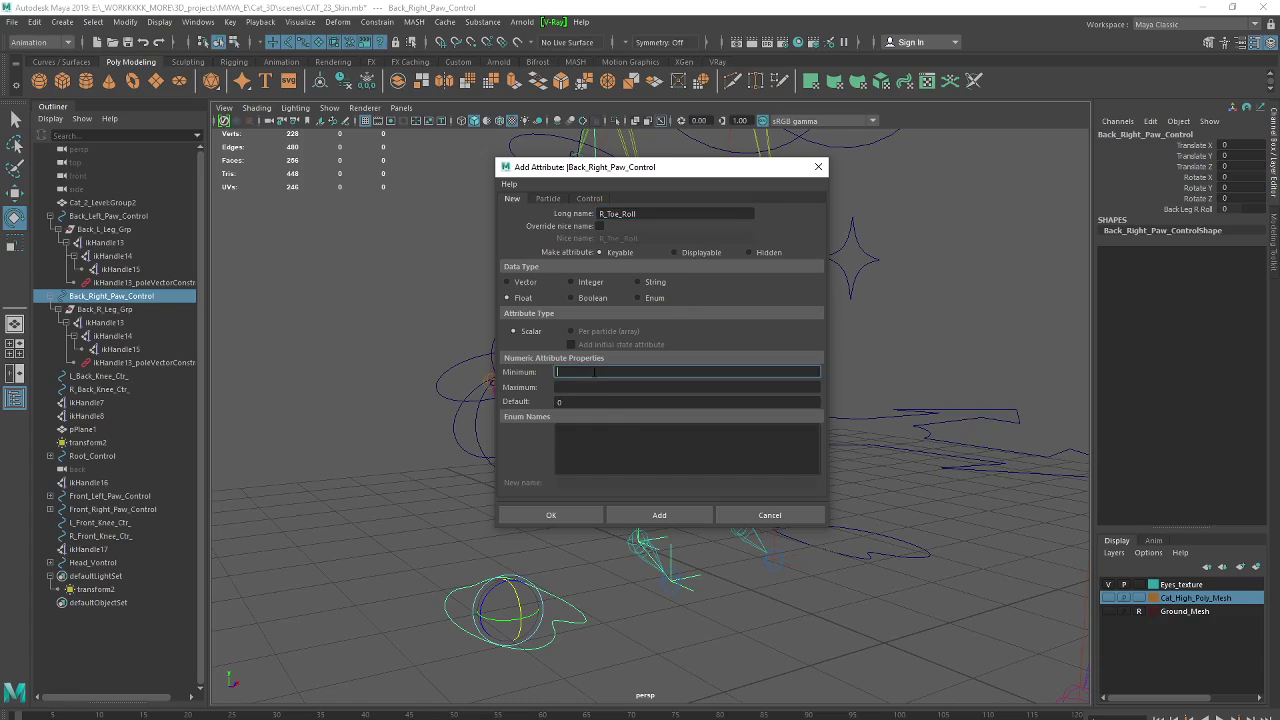
text(0)
click(598, 386)
text(10)
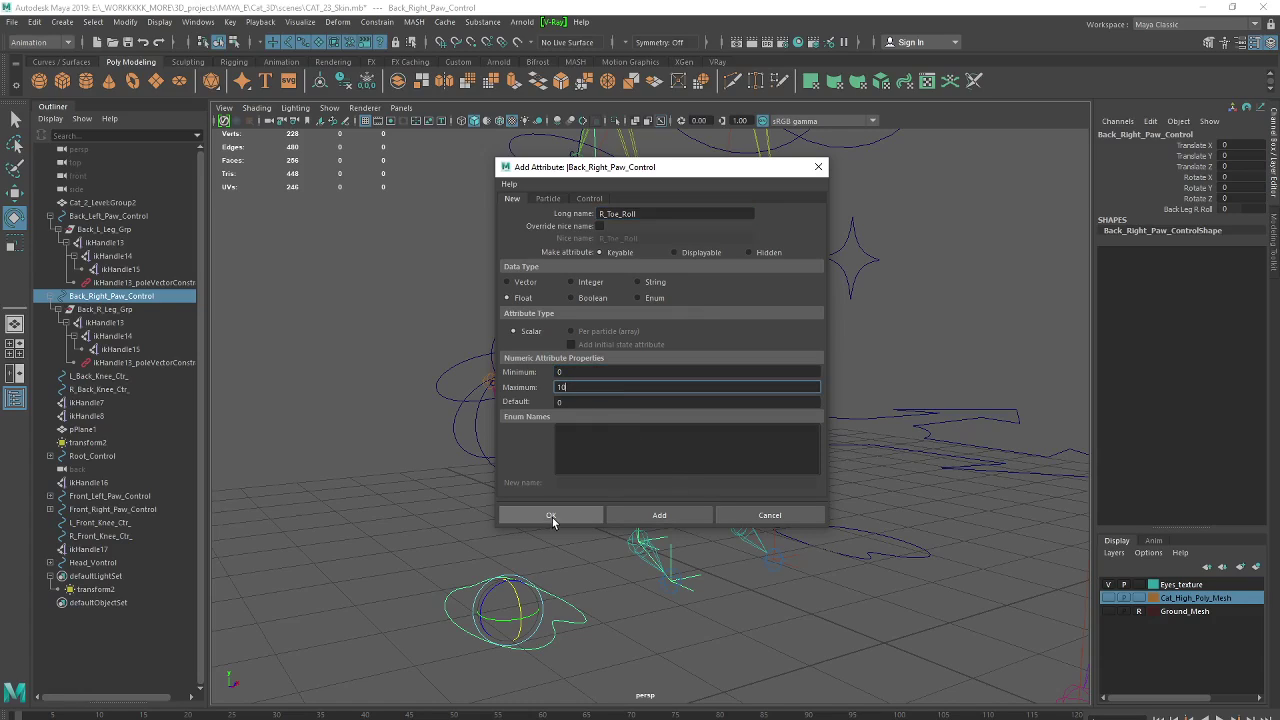
click(643, 518)
click(800, 518)
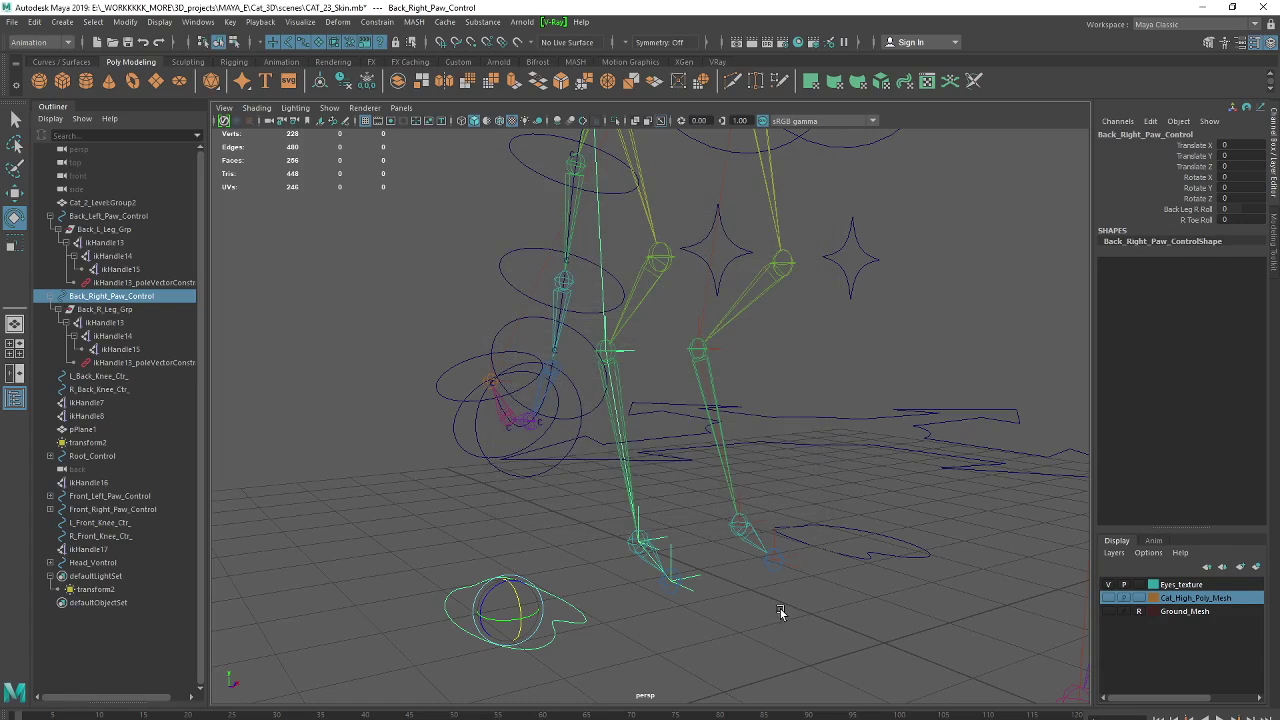
click(551, 548)
- Open Key > Set Driven Key > Set and load Back_Right_Paw_Control as the driver
click(519, 578)
alt+drag(548, 492, 528, 506)
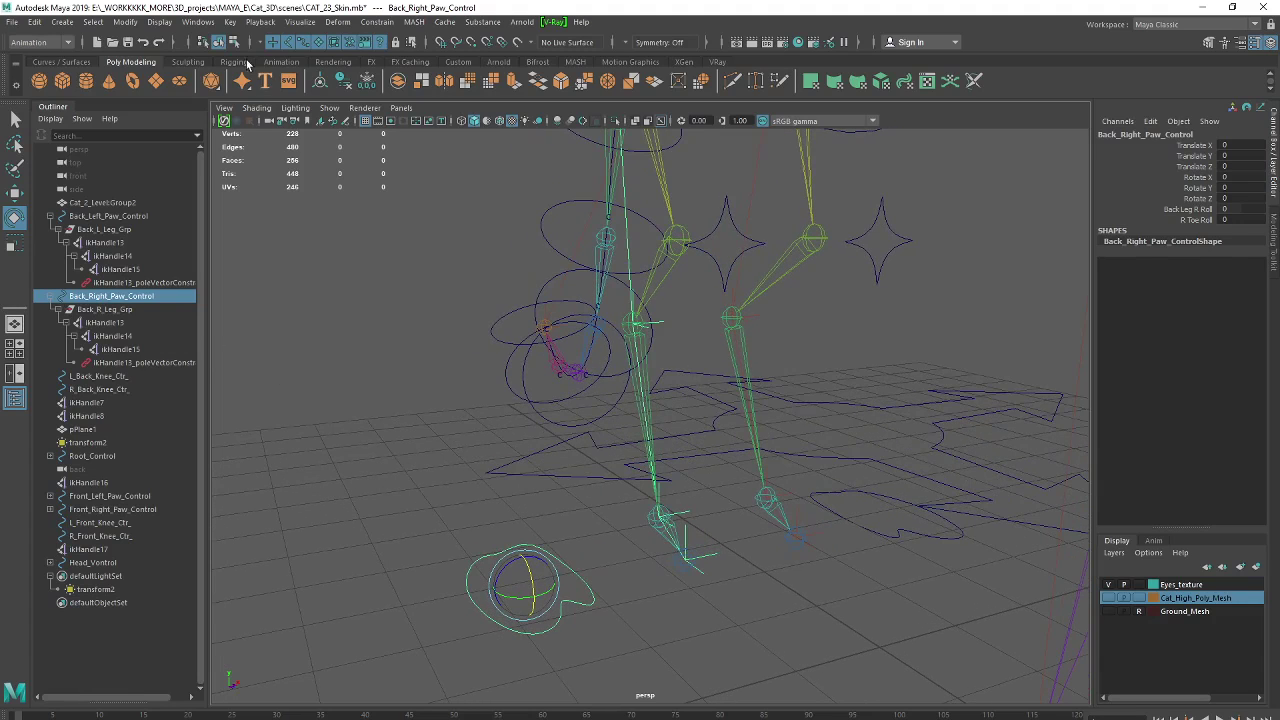
click(230, 21)
mouse_move(270, 135)
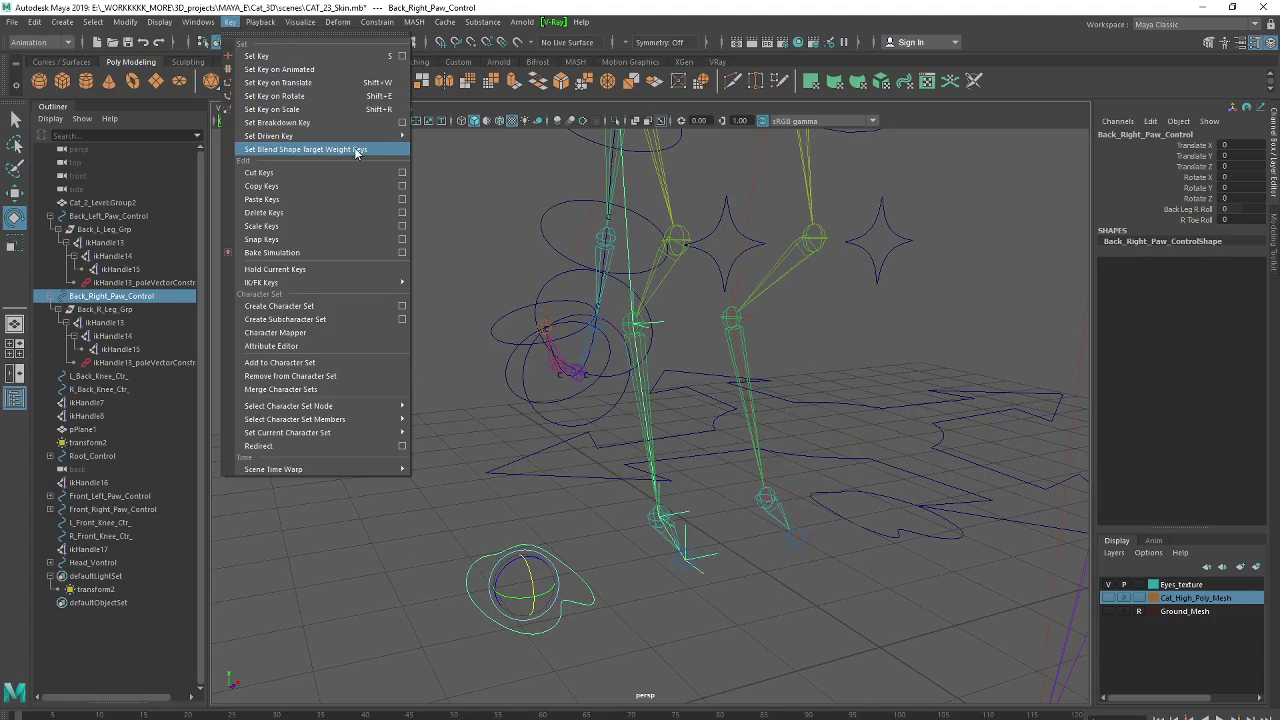
click(500, 150)
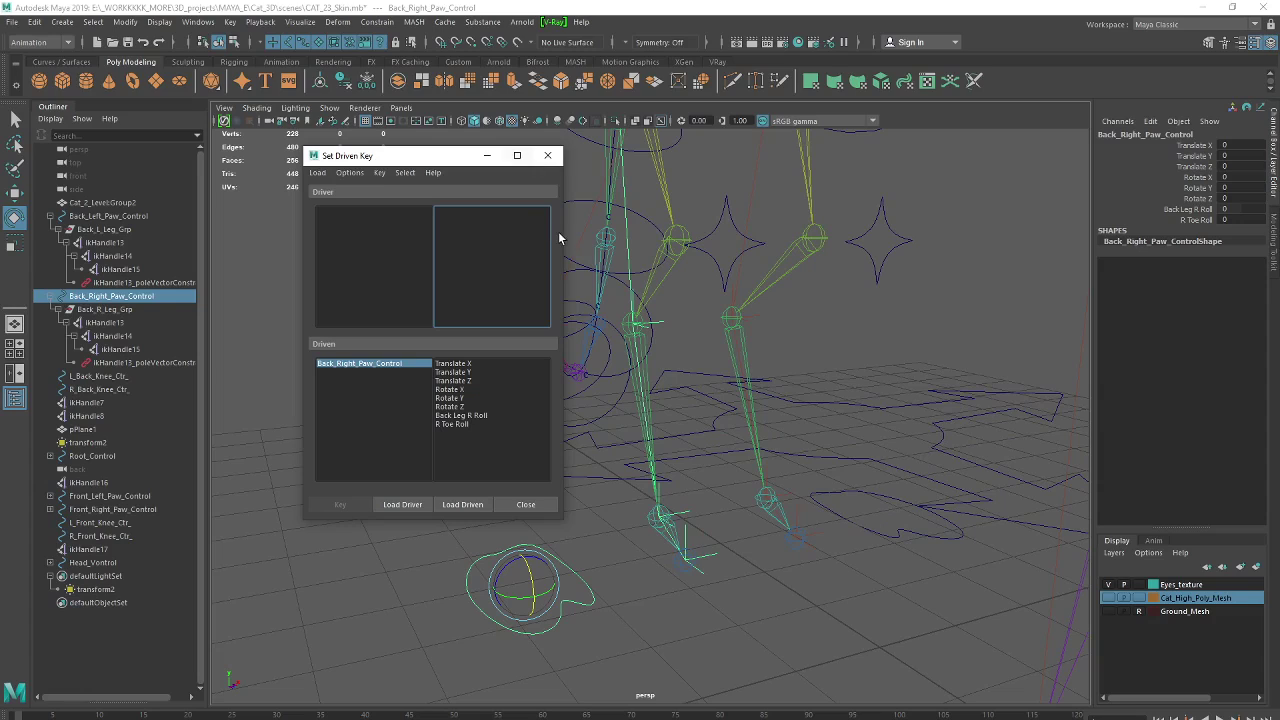
drag(439, 155, 370, 148)
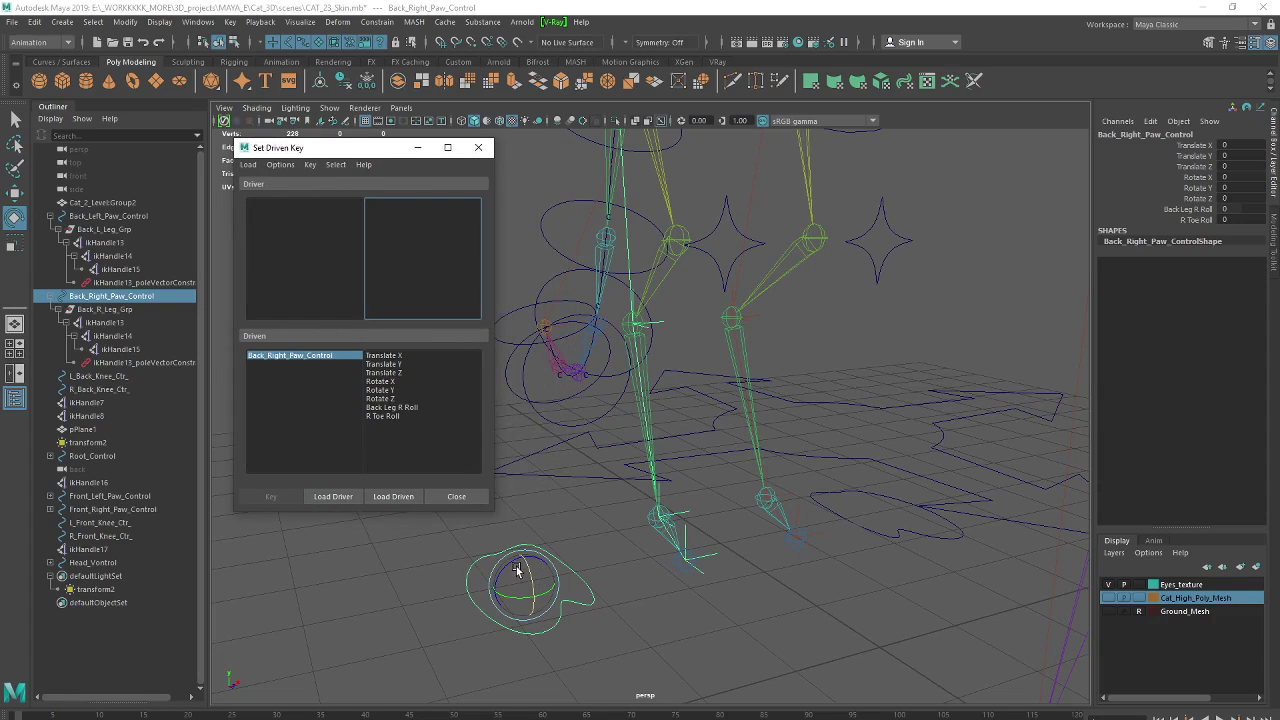
click(330, 497)
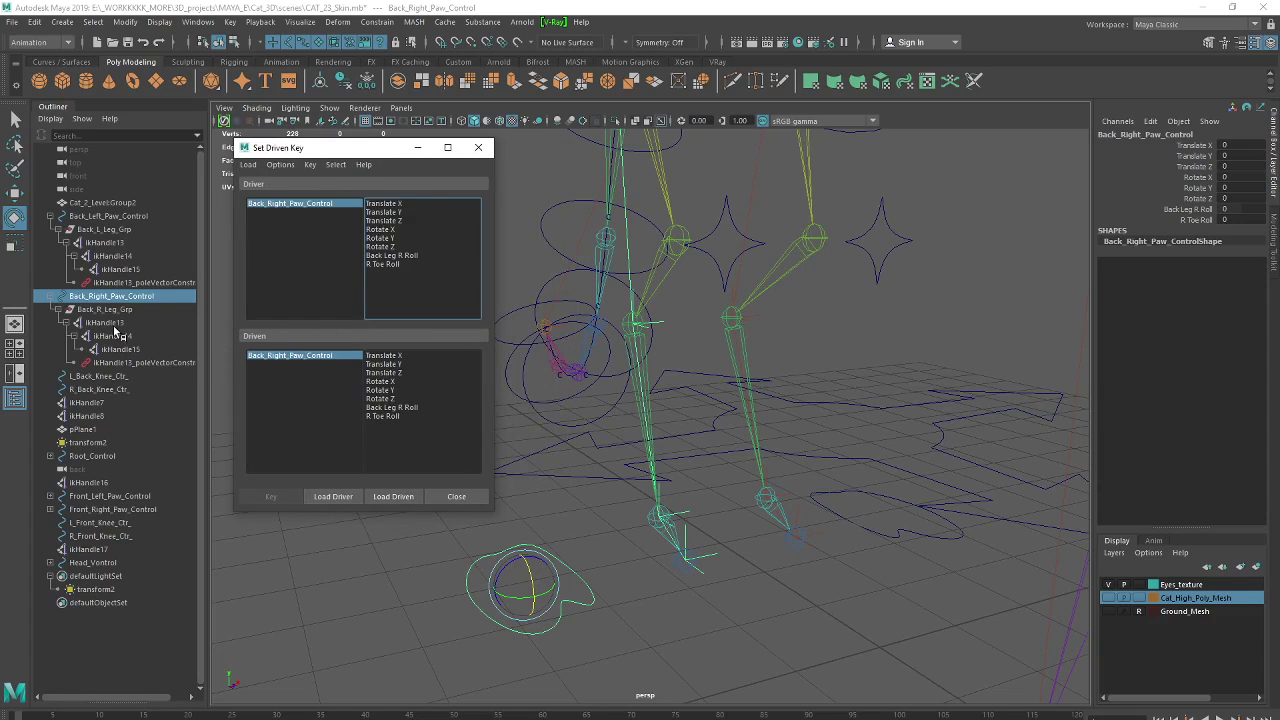
click(115, 323)
- Load ikHandle13 as driven and key its Rotate X to Back Leg R Roll at 0
click(113, 338)
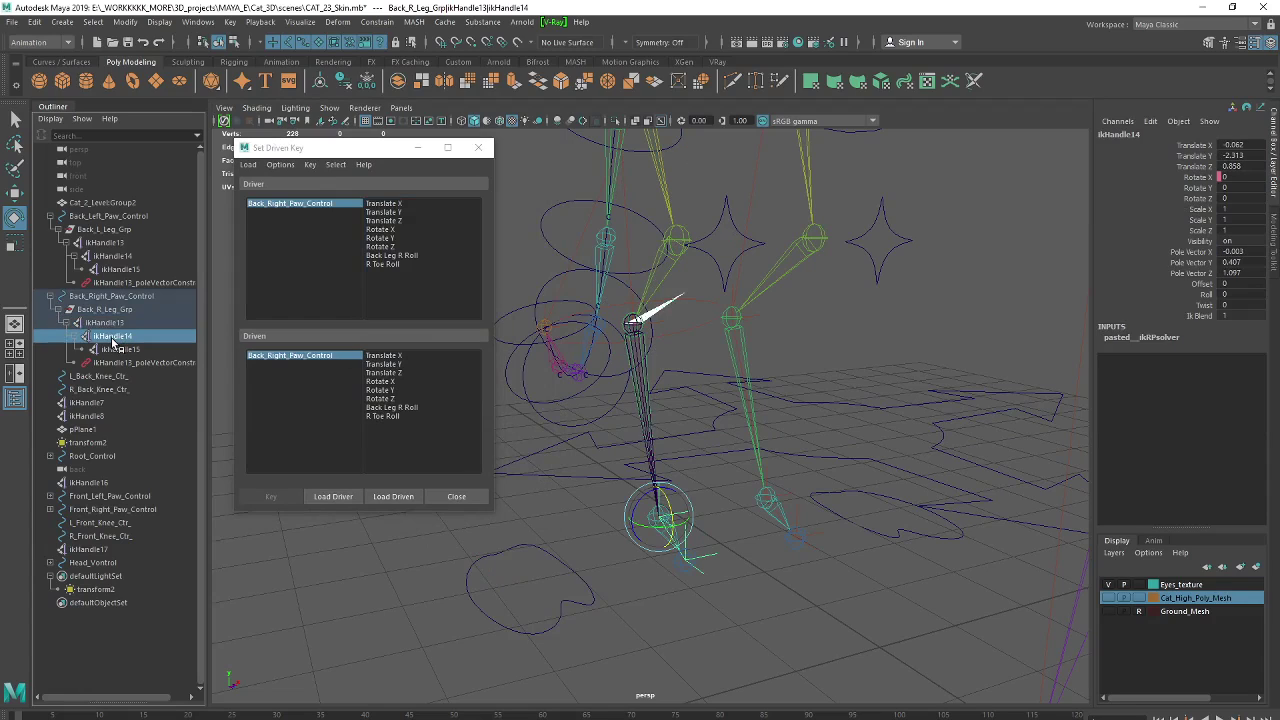
click(113, 323)
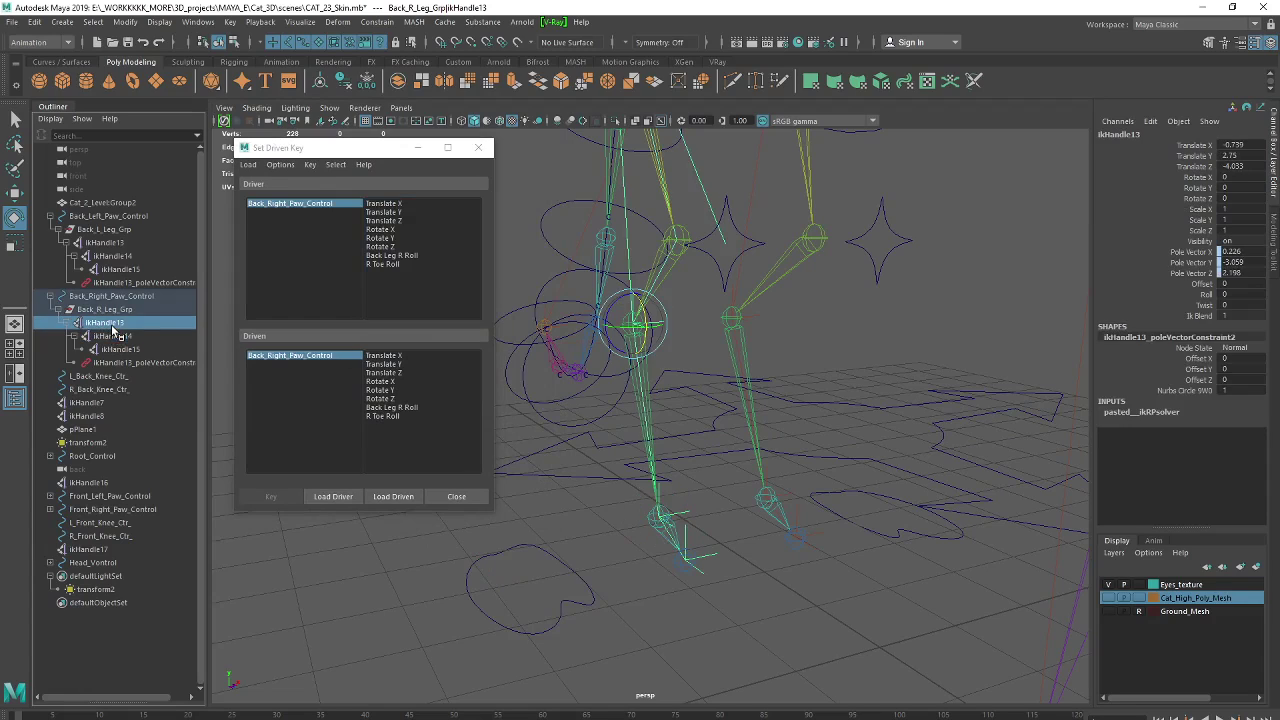
click(398, 497)
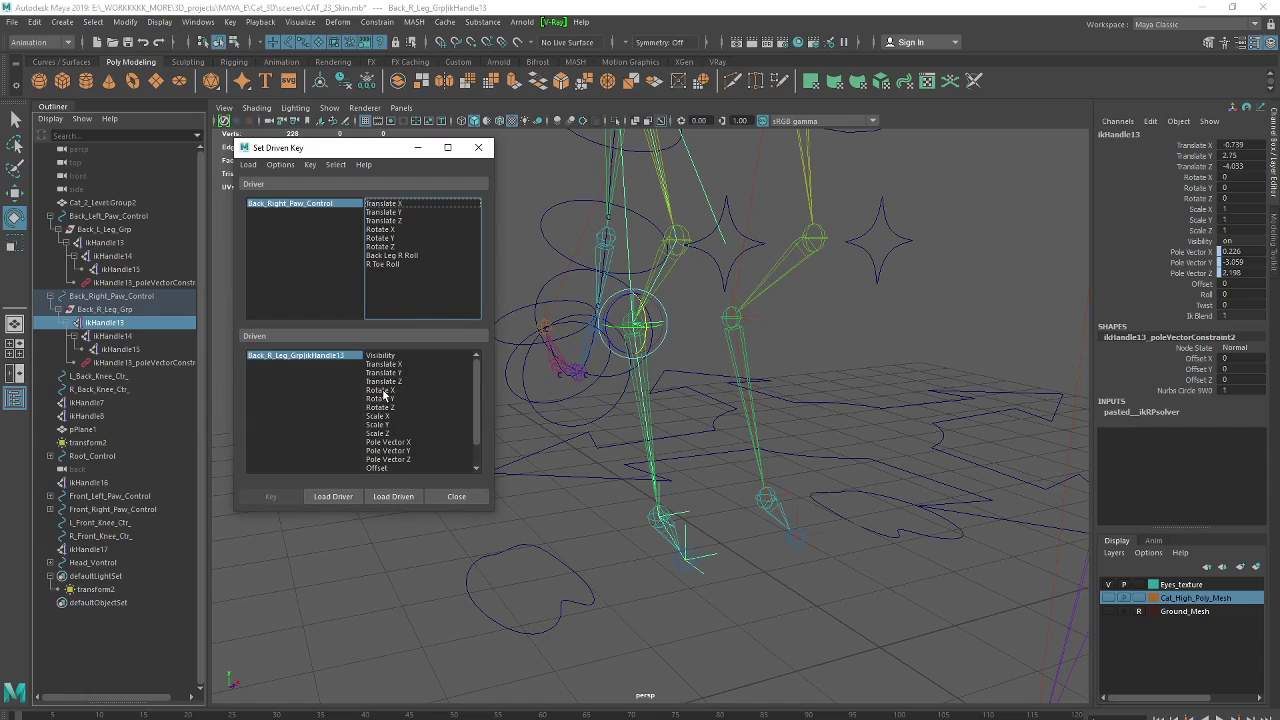
click(387, 256)
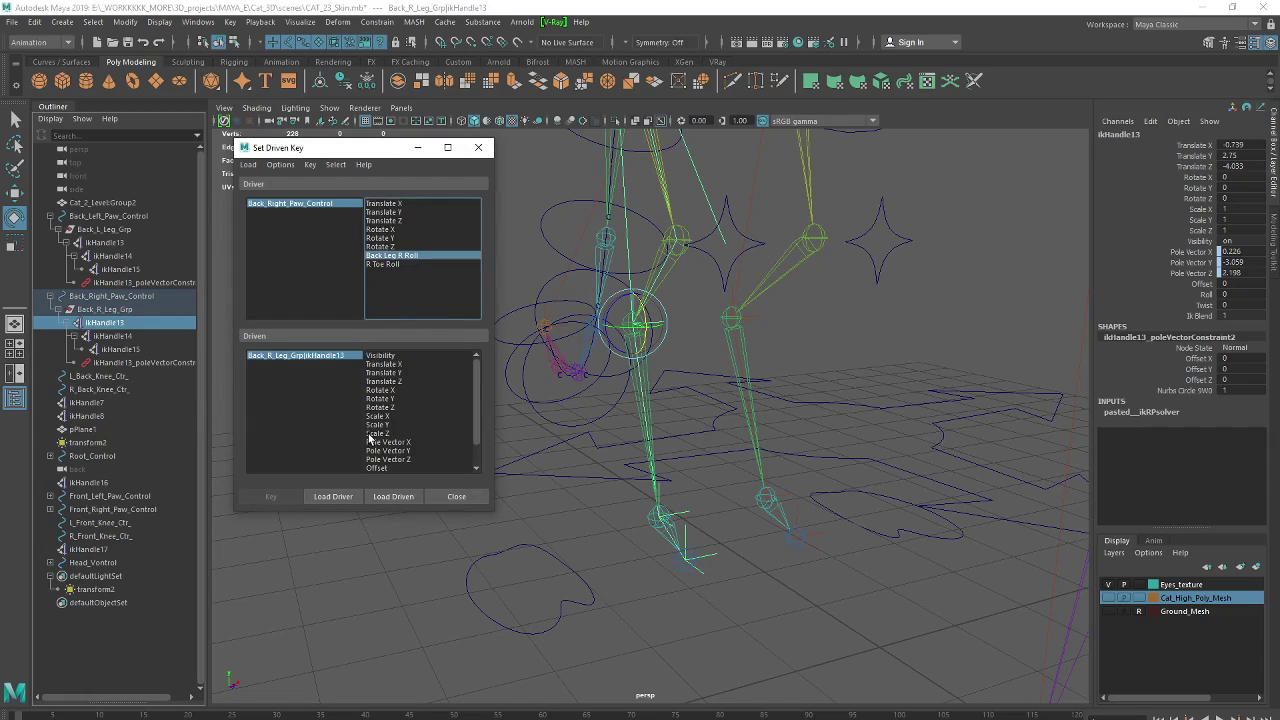
click(381, 390)
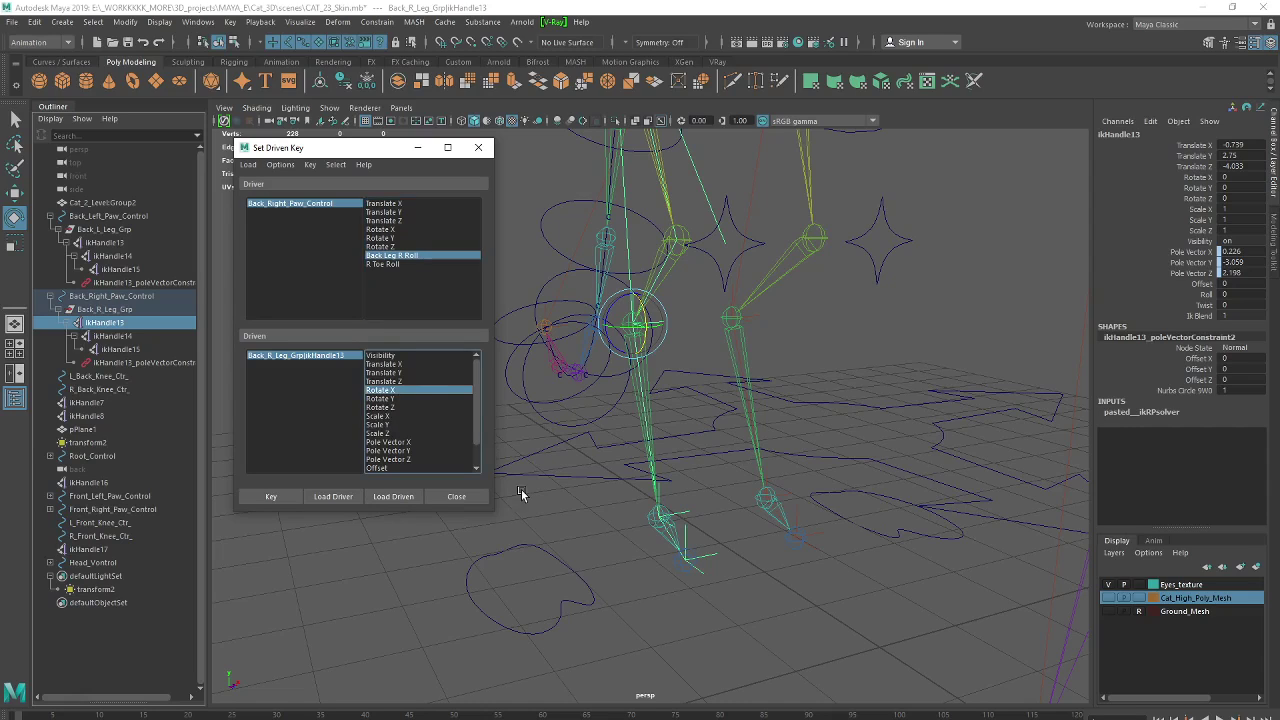
click(270, 496)
click(265, 497)
- Set Back Leg R Roll on the back right paw control to -10
click(575, 567)
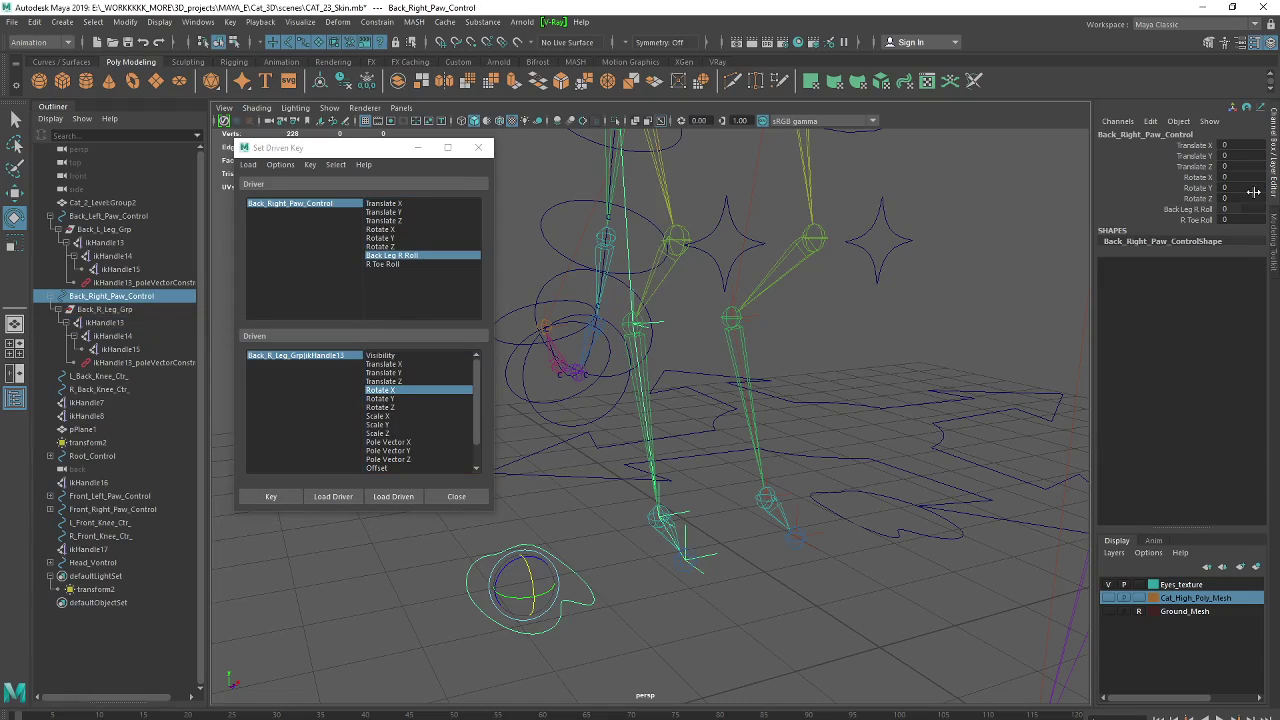
click(1188, 209)
middle_drag(969, 256, 1025, 253)
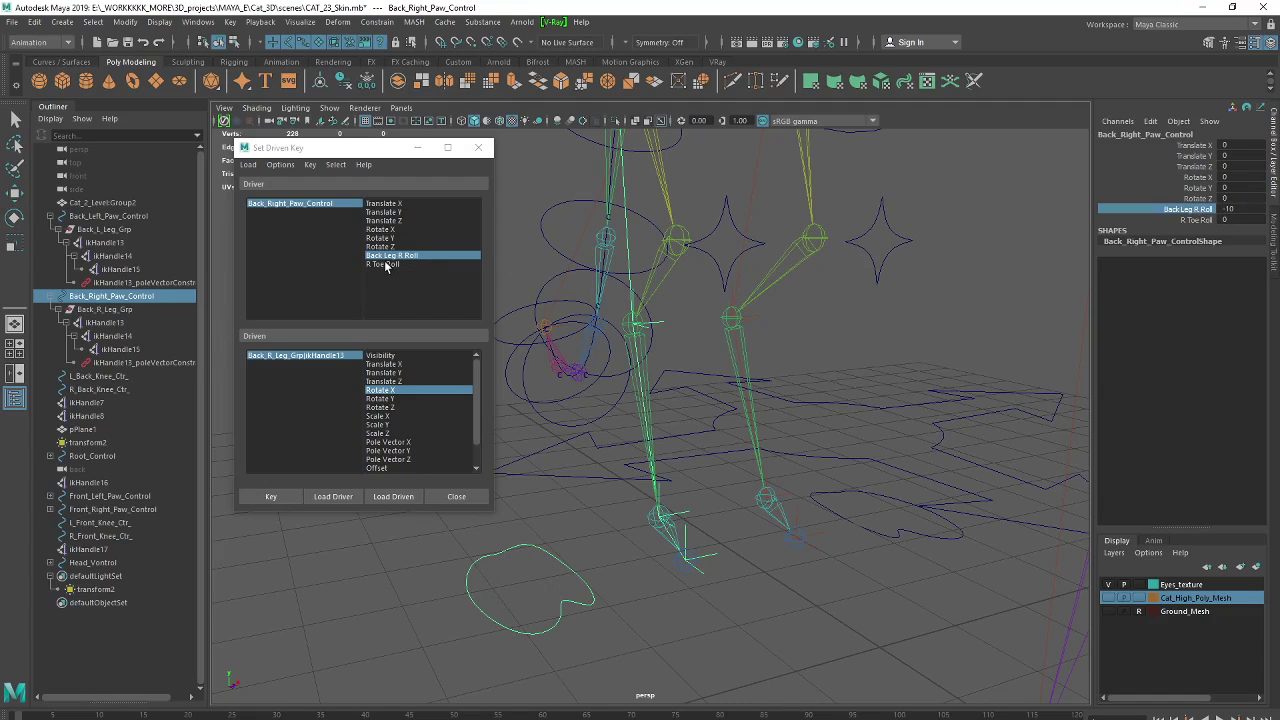
middle_drag(660, 356, 392, 352)
- Rotate ikHandle13's Rotate X to roll the foot back and key it at Back Leg R Roll -10
click(106, 324)
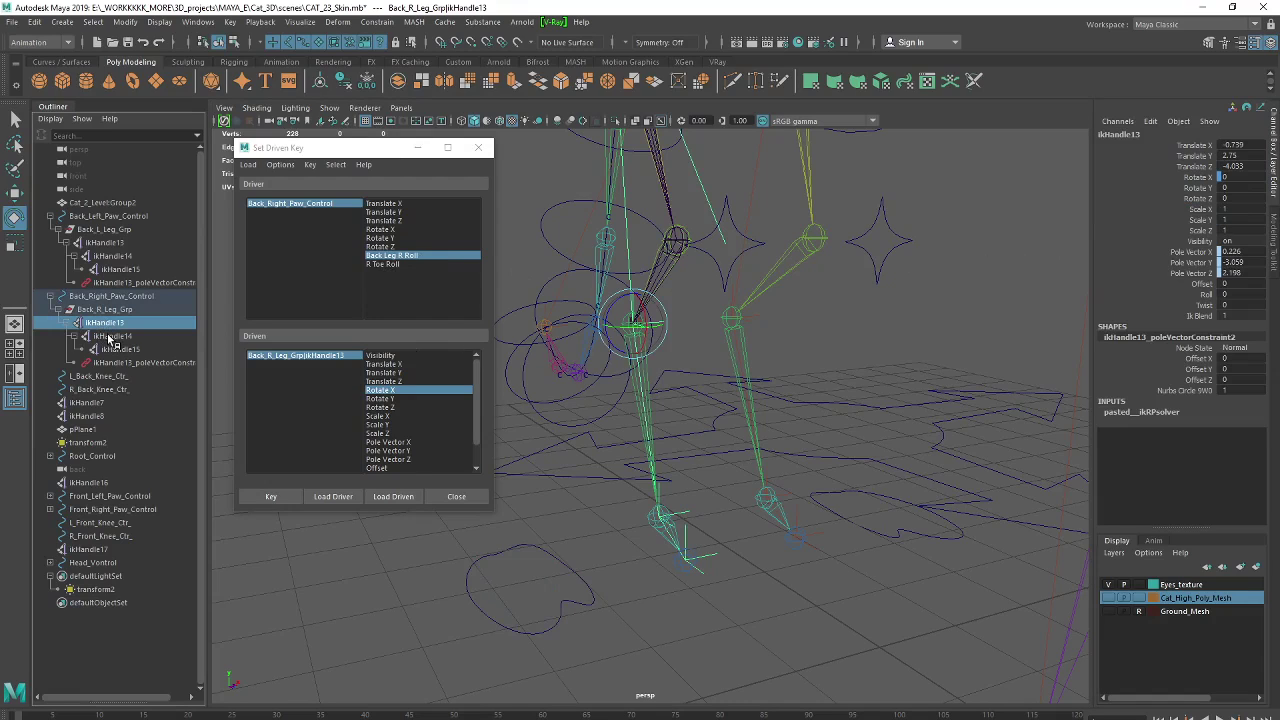
click(1186, 177)
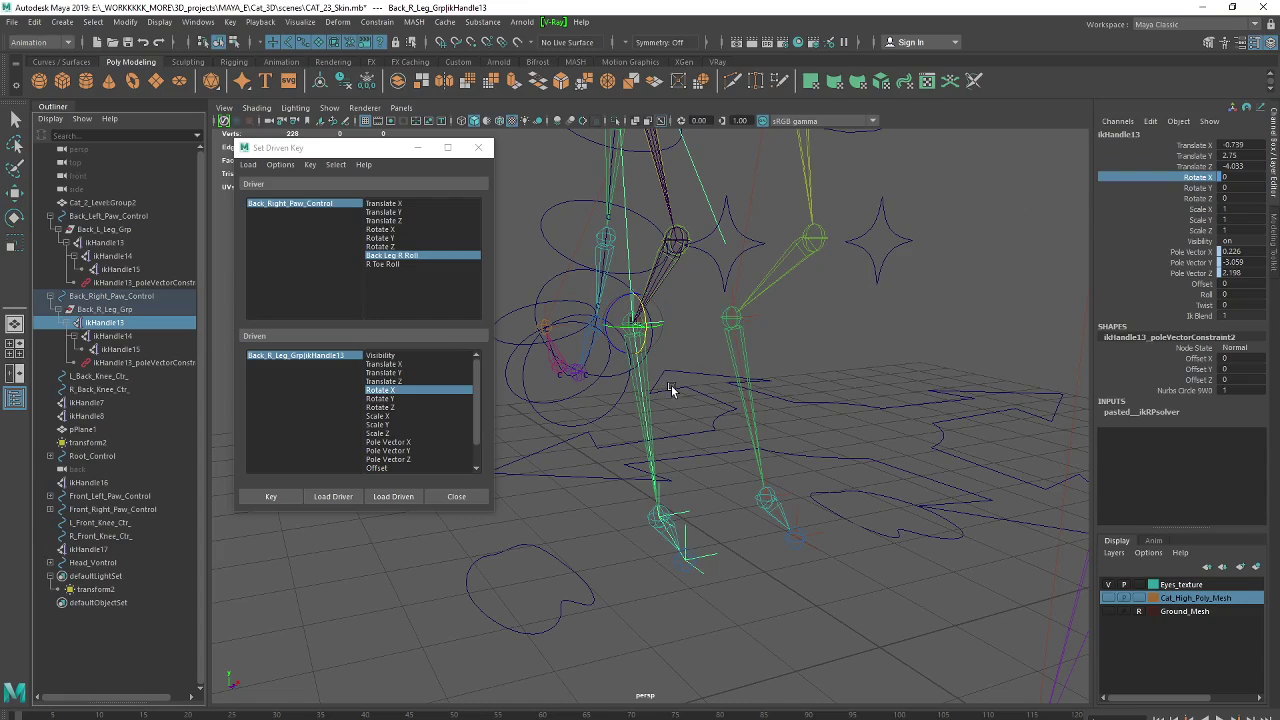
mouse_move(675, 377)
middle_down()
mouse_move(663, 371)
mouse_move(700, 368)
middle_up()
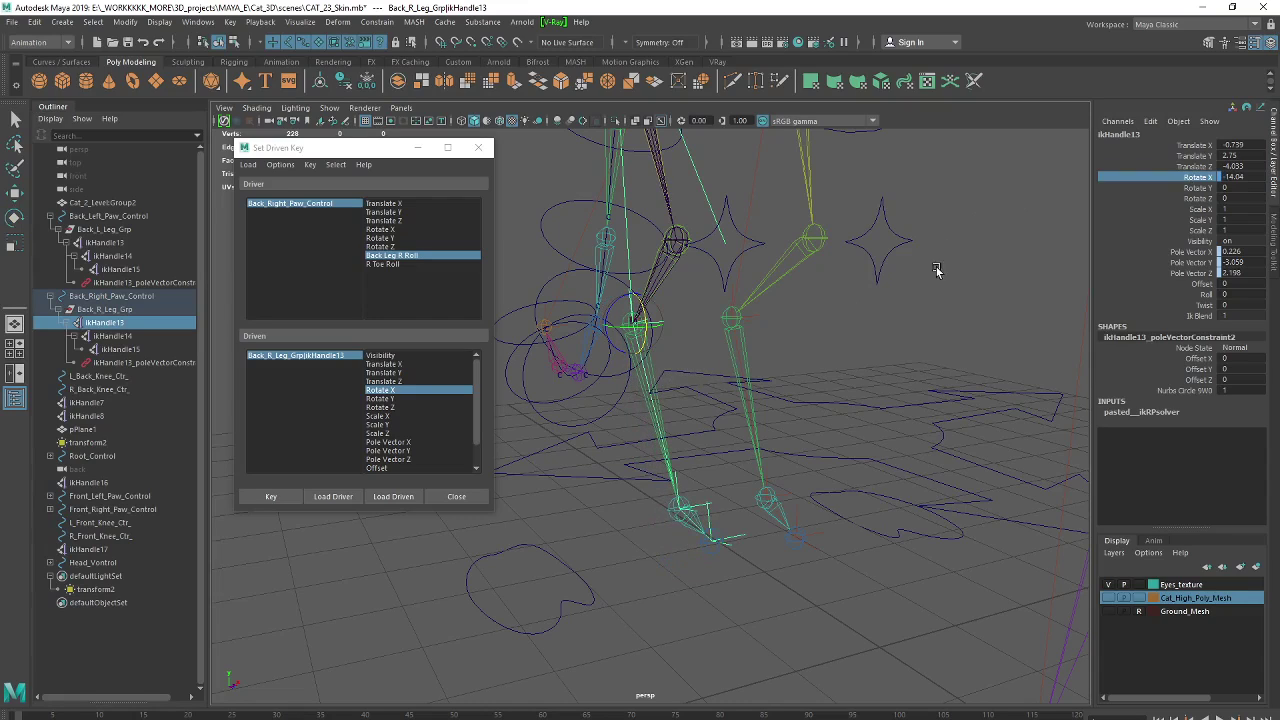
double_click(1235, 177)
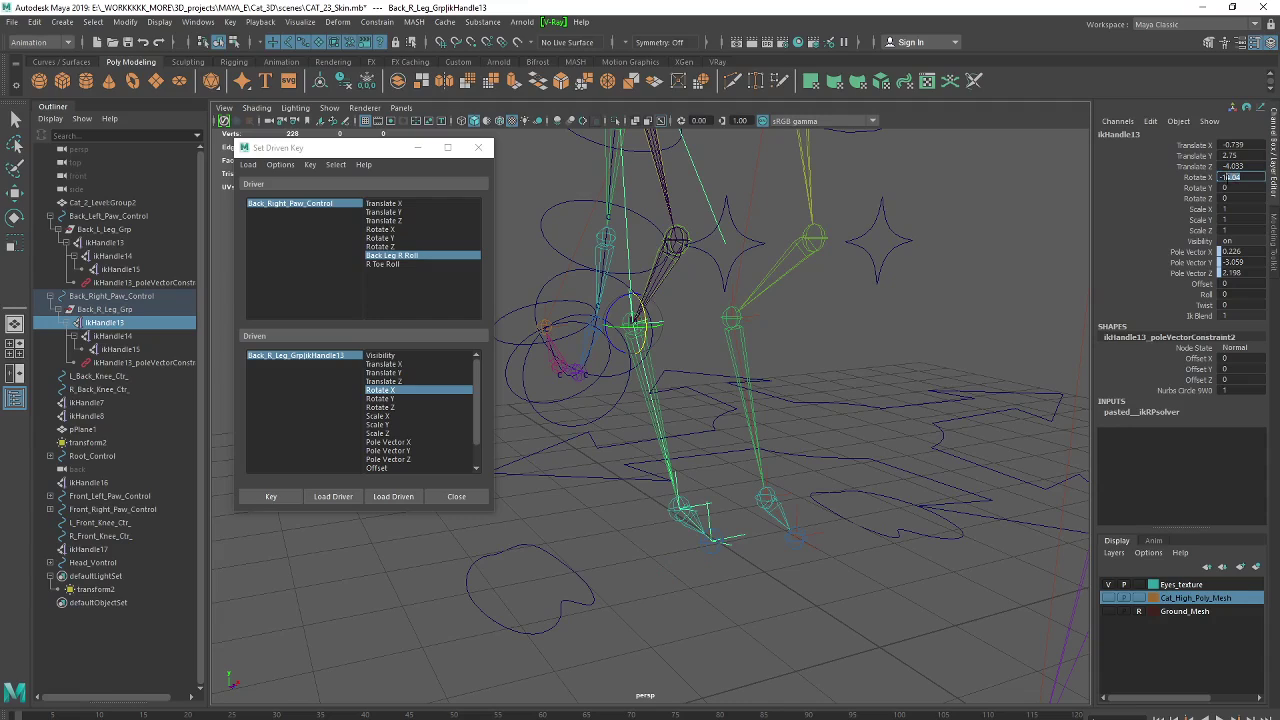
text(-15)
key(Return)
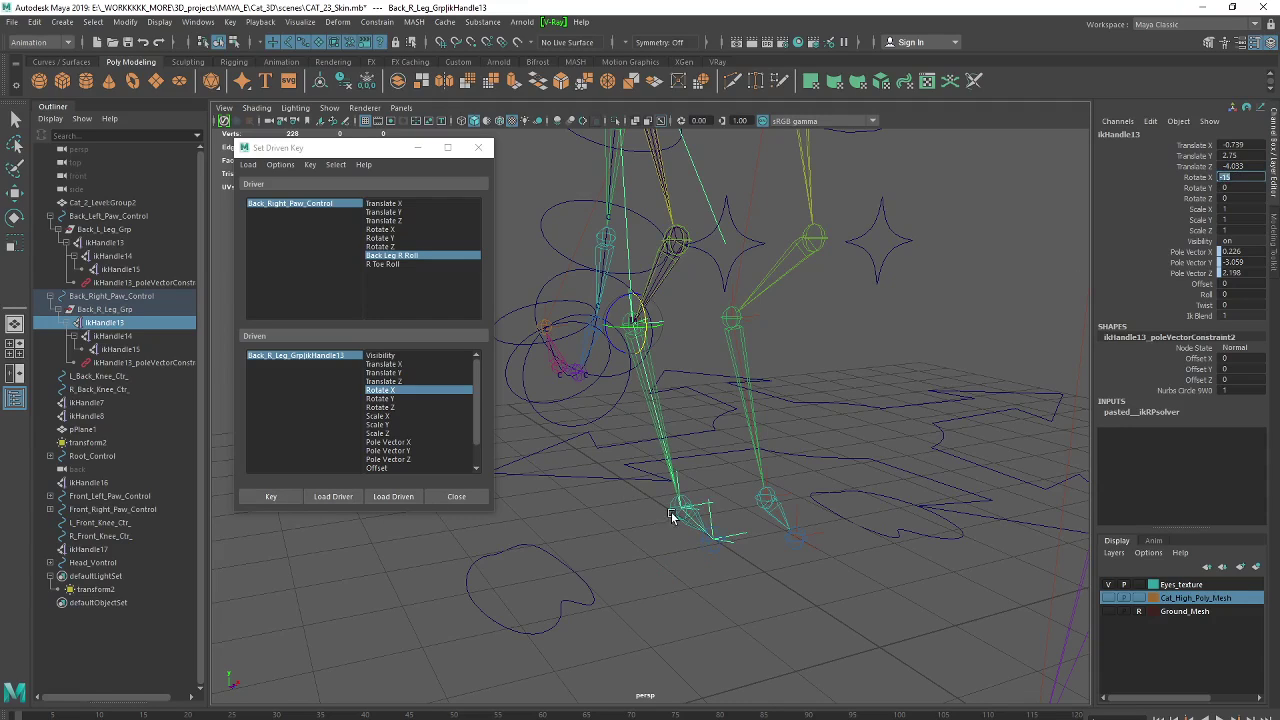
click(580, 577)
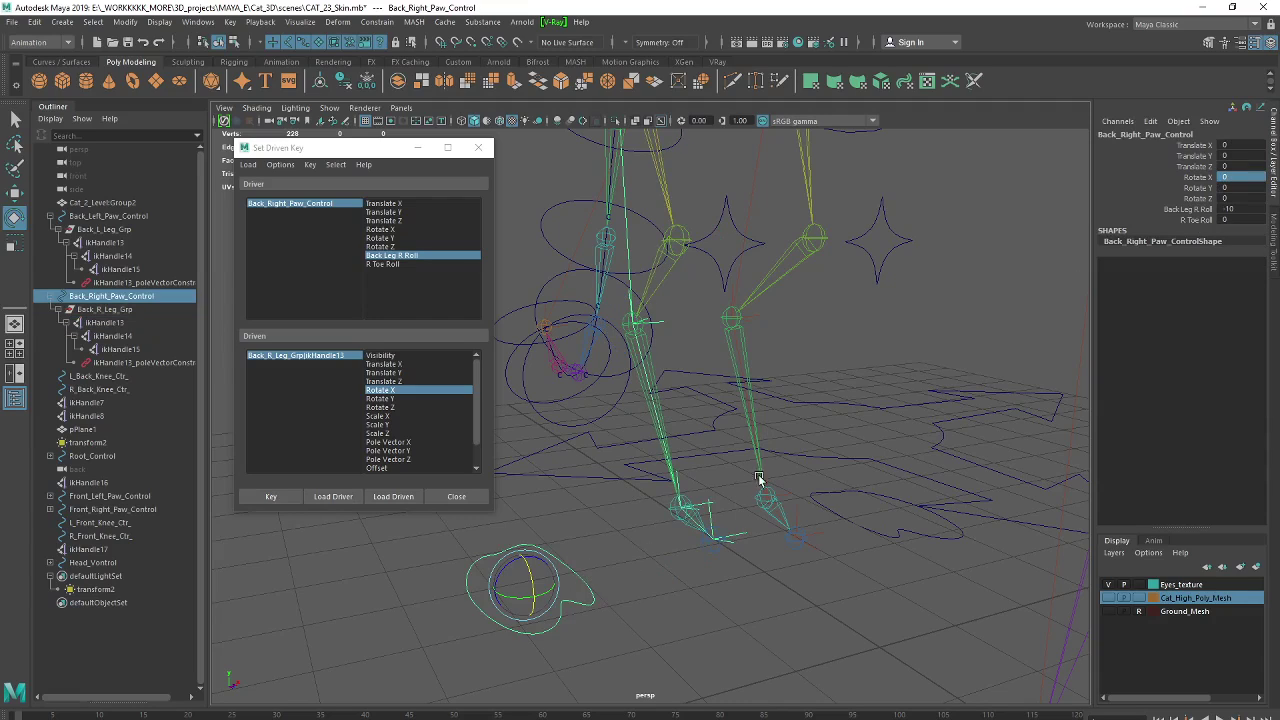
click(104, 337)
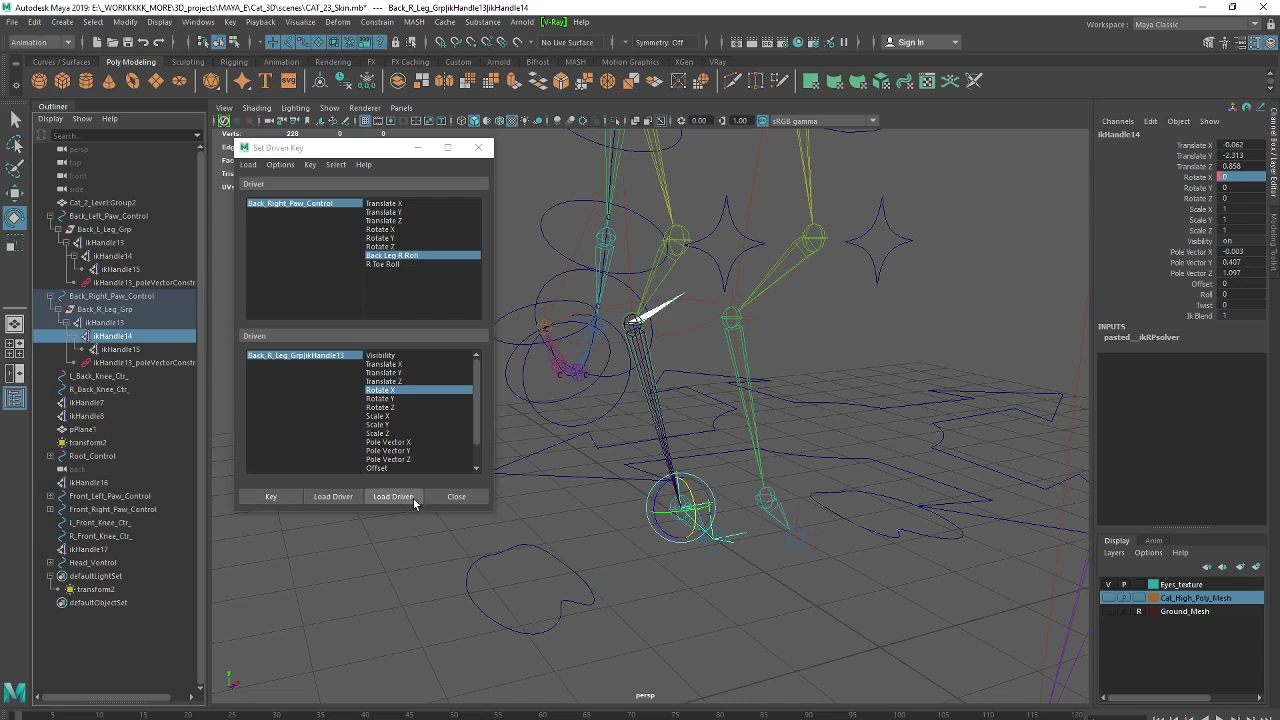
click(276, 496)
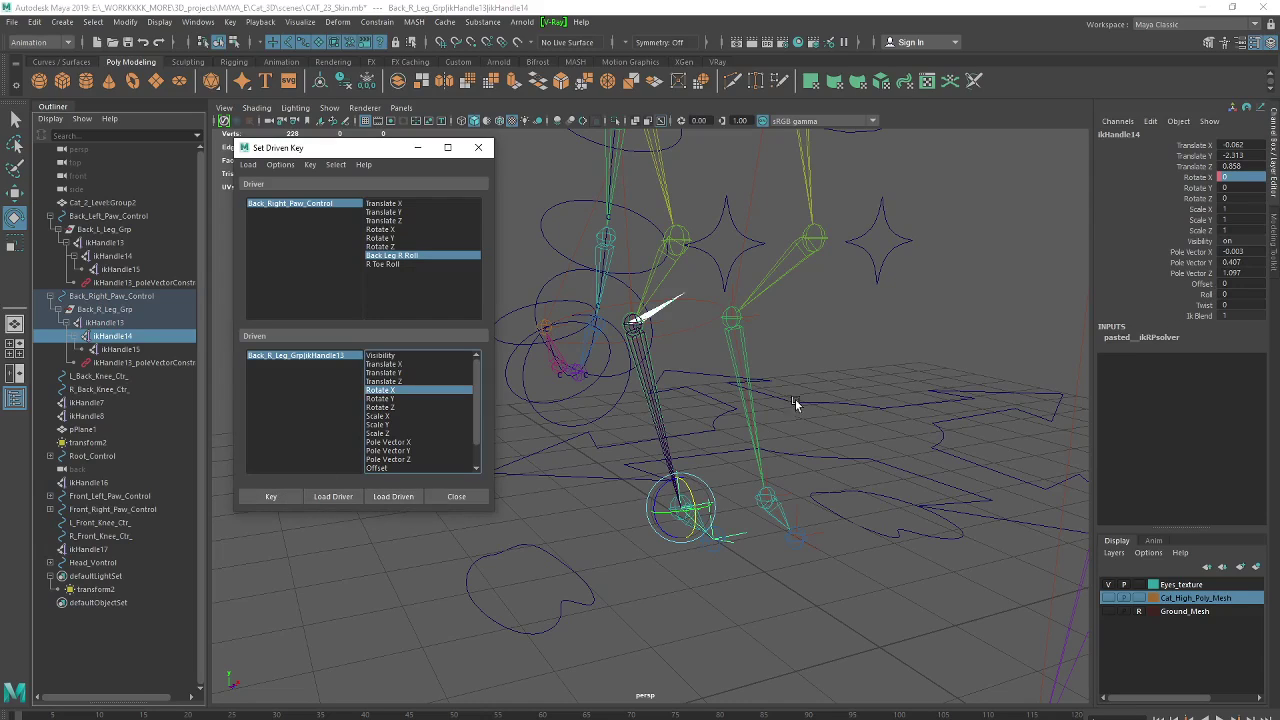
click(589, 580)
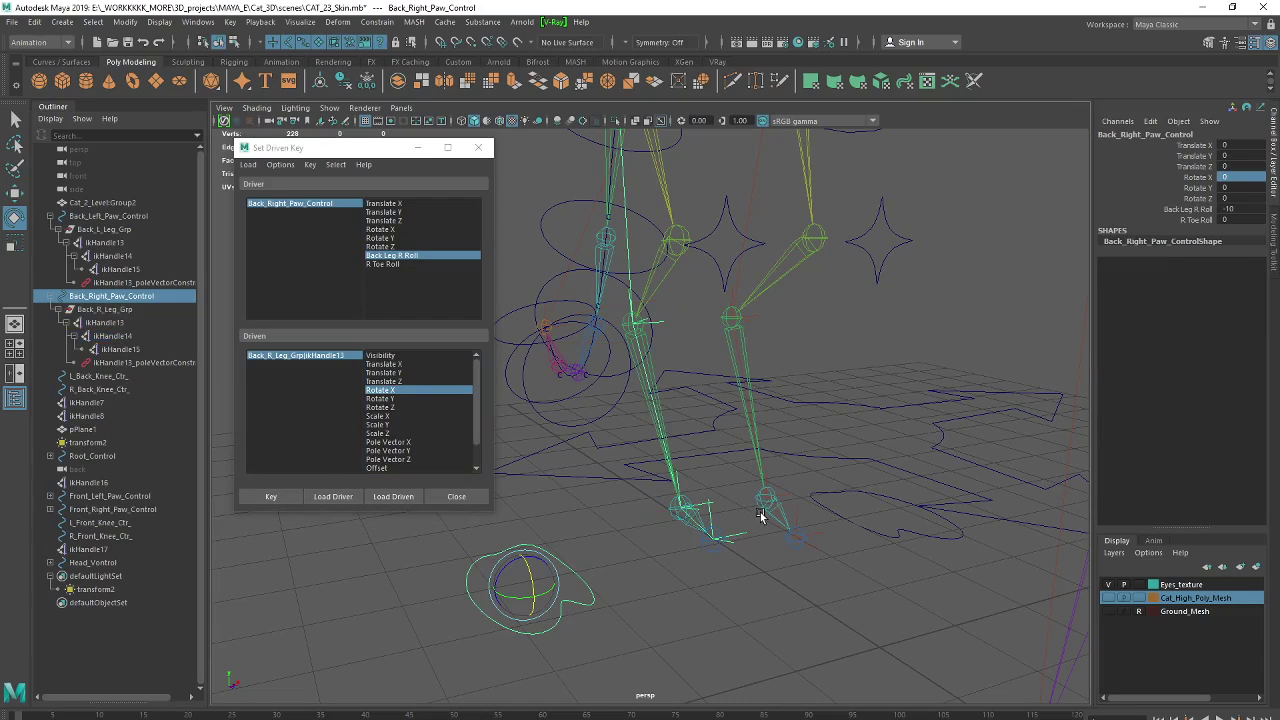
click(1190, 208)
- Set Back Leg R Roll to 10 and key ikHandle13's Rotate X at 50
mouse_move(985, 303)
middle_down()
mouse_move(1038, 309)
mouse_move(1005, 311)
middle_up()
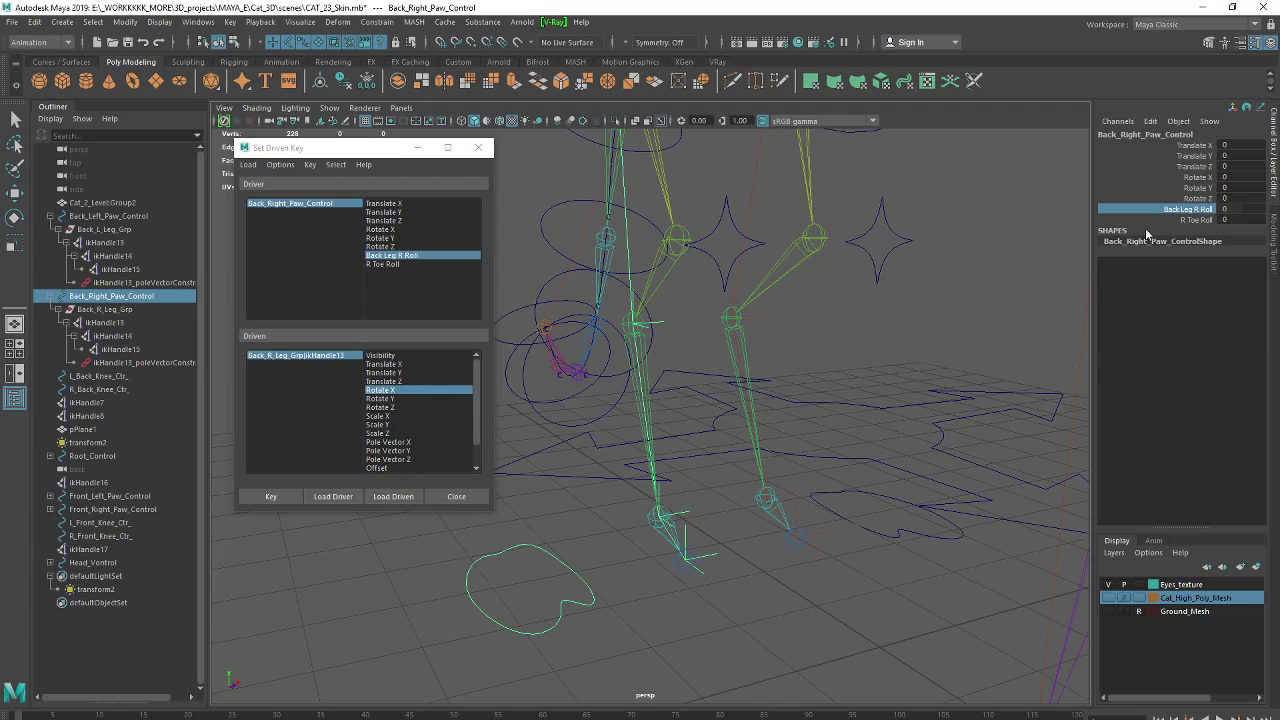
middle_drag(858, 375, 1058, 368)
click(105, 323)
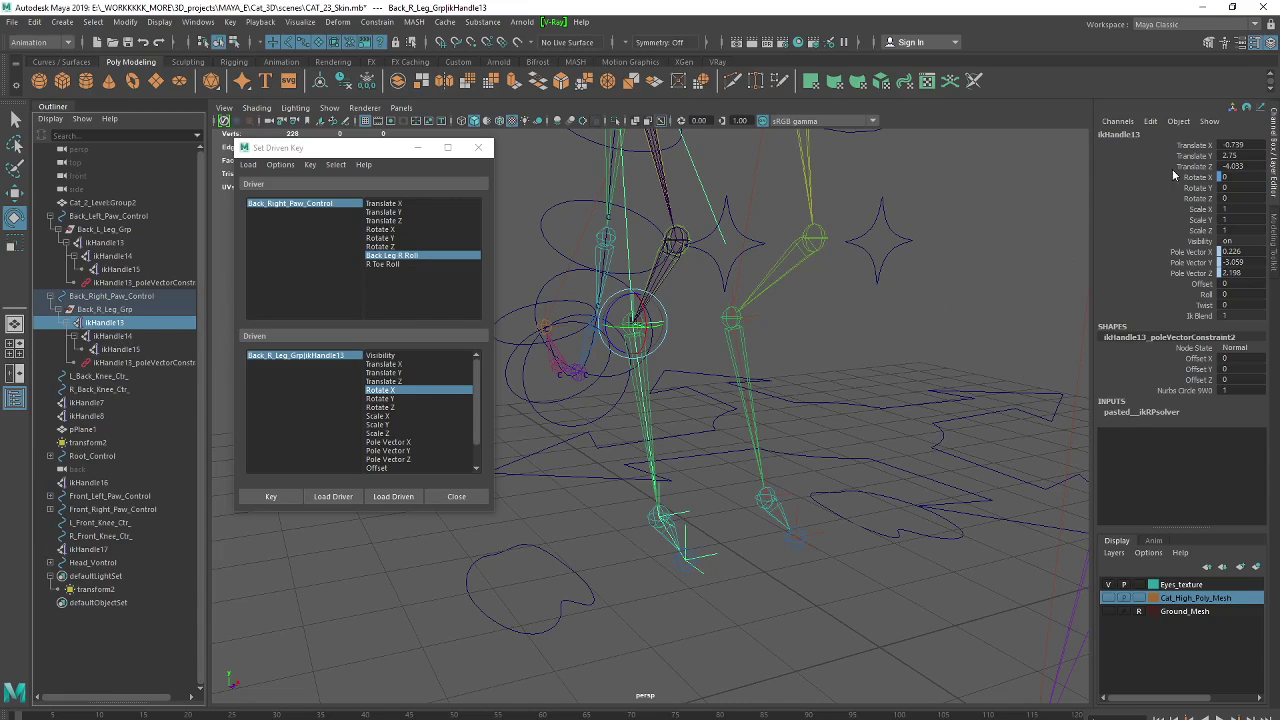
click(1197, 178)
middle_drag(949, 357, 806, 358)
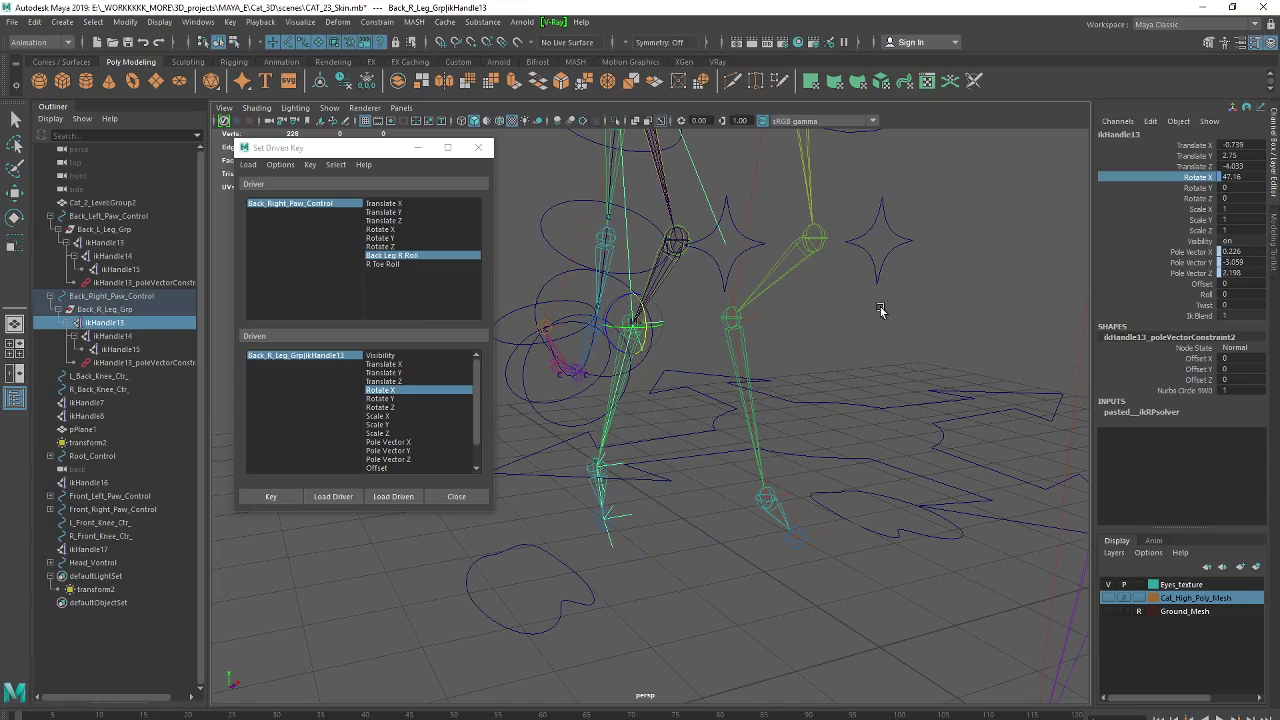
double_click(1243, 177)
text(50)
key(Return)
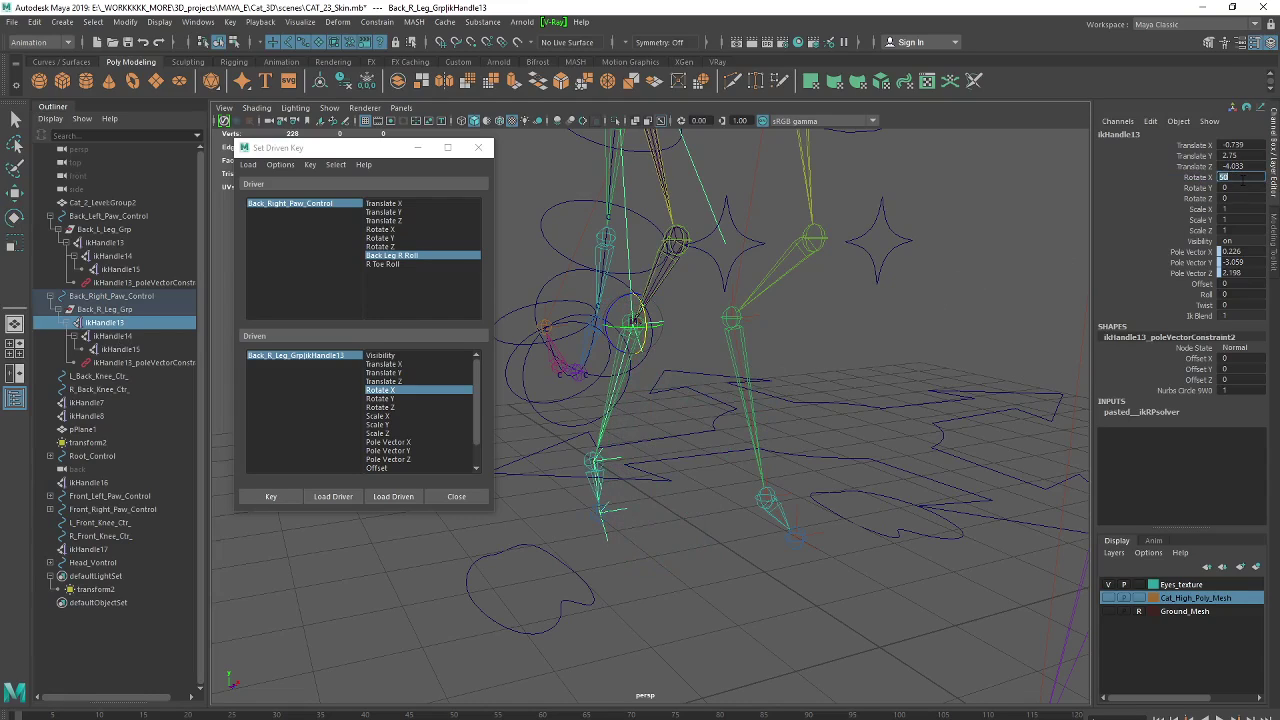
click(278, 499)
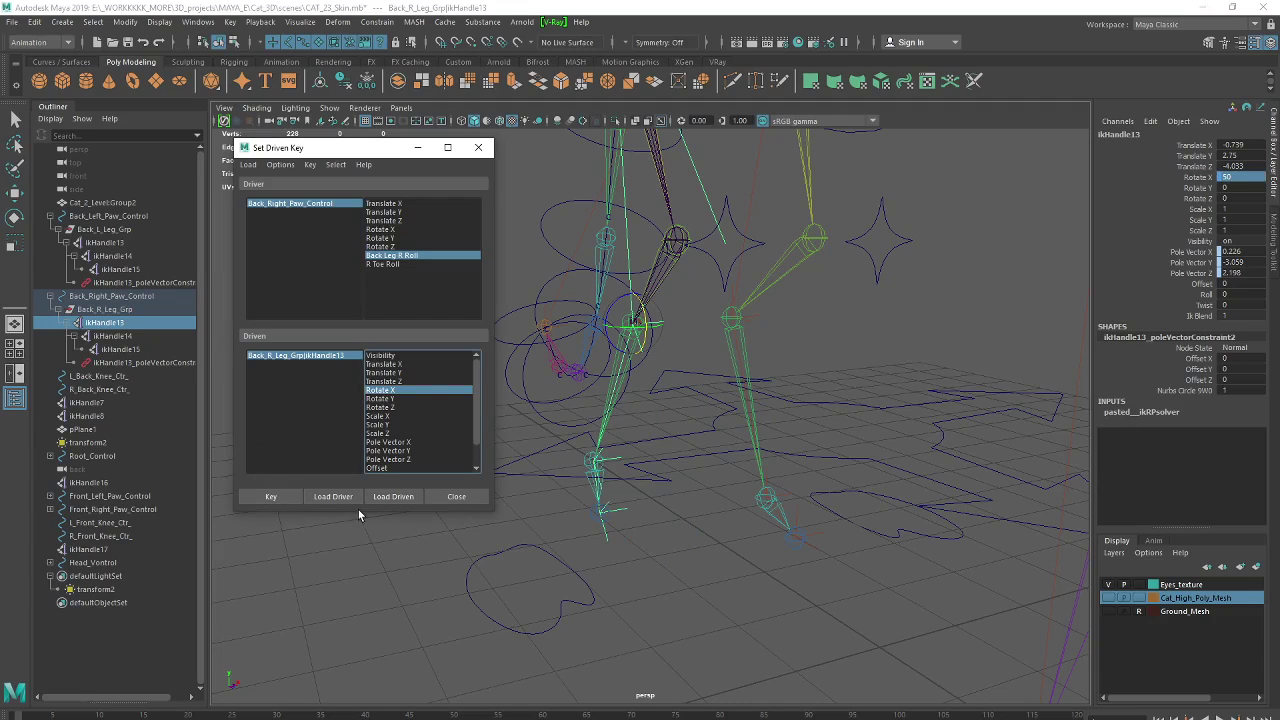
- Test the roll, reset Back Leg R Roll to 0, and select R Toe Roll as the driver
click(578, 582)
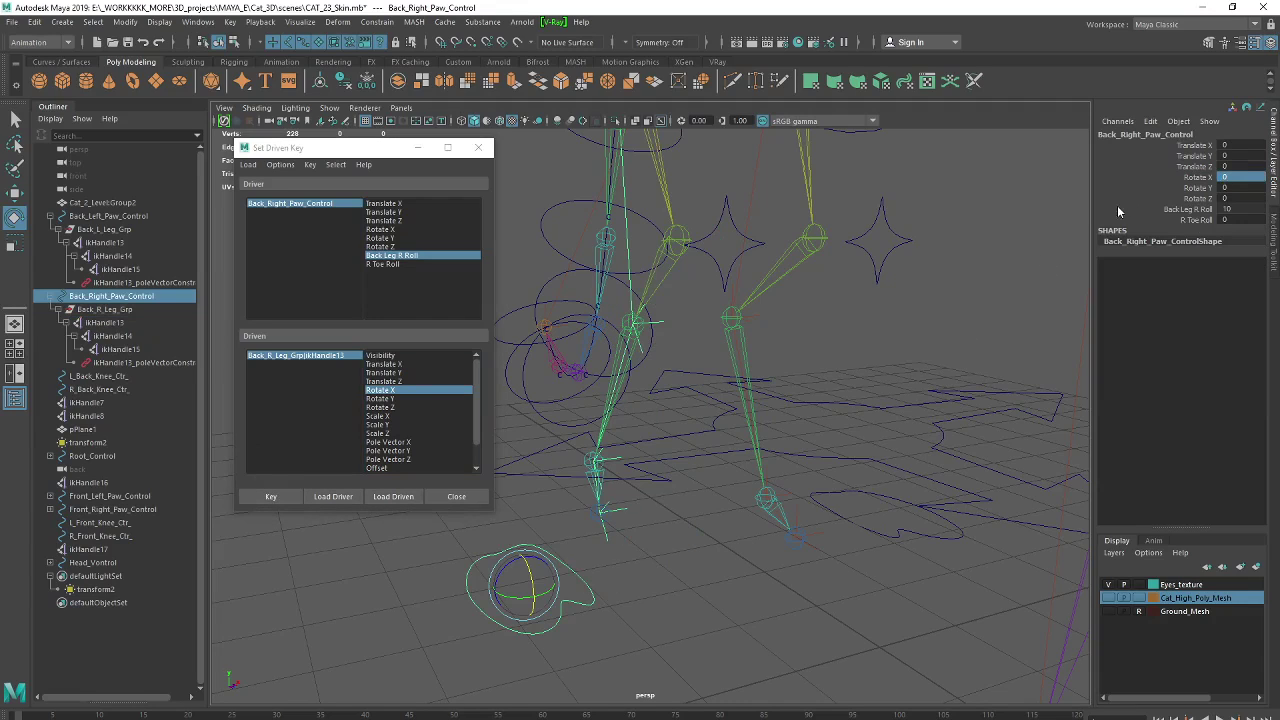
click(1194, 210)
mouse_move(785, 426)
middle_down()
mouse_move(530, 421)
mouse_move(705, 442)
mouse_move(670, 448)
middle_up()
click(1228, 210)
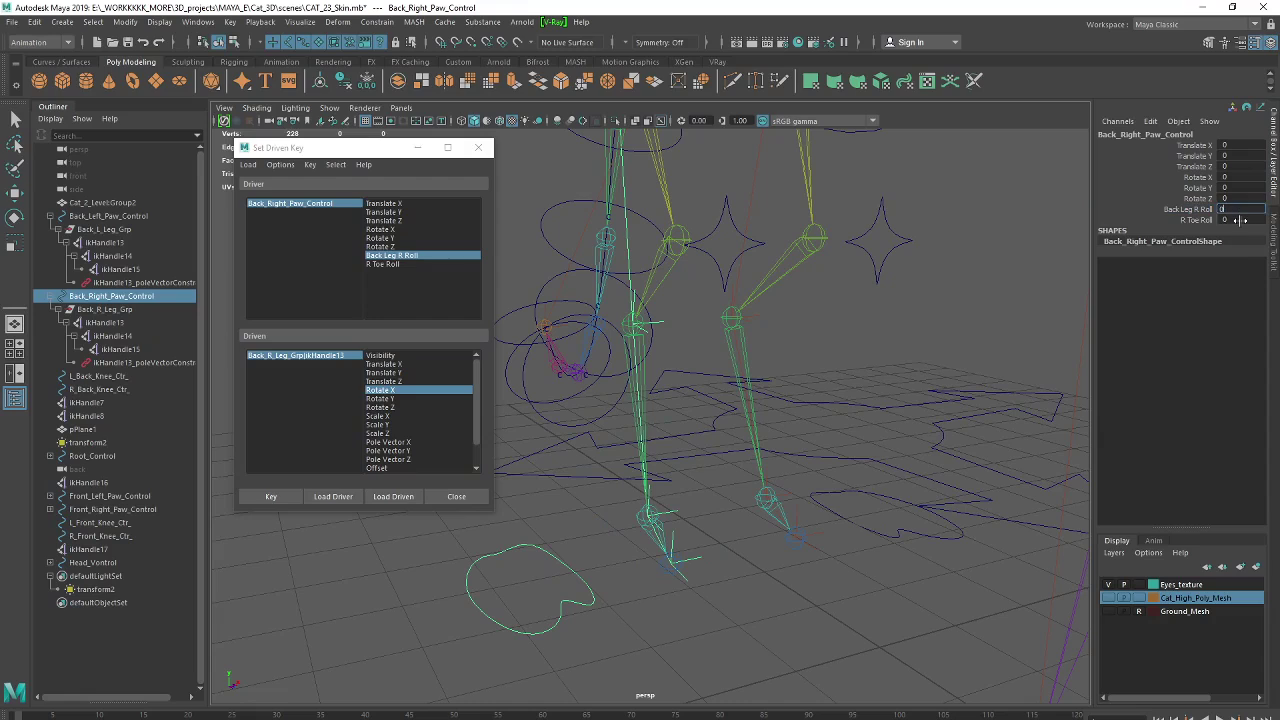
key(Return)
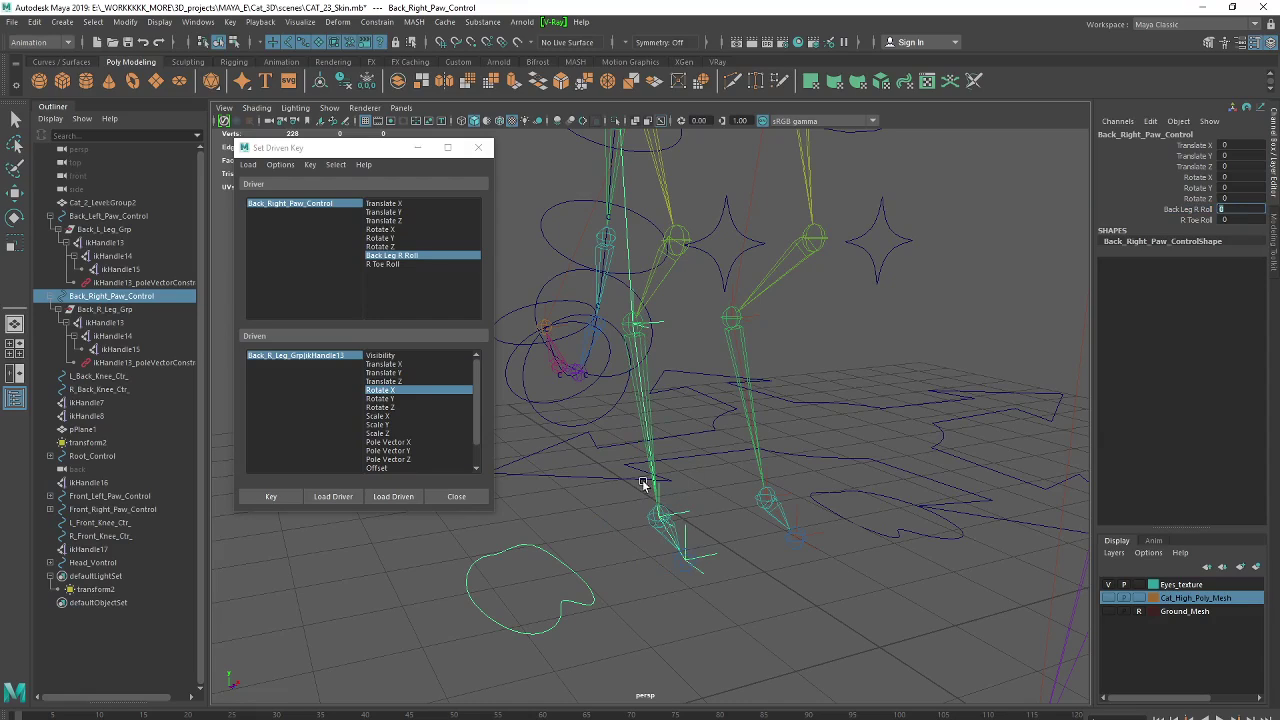
click(392, 264)
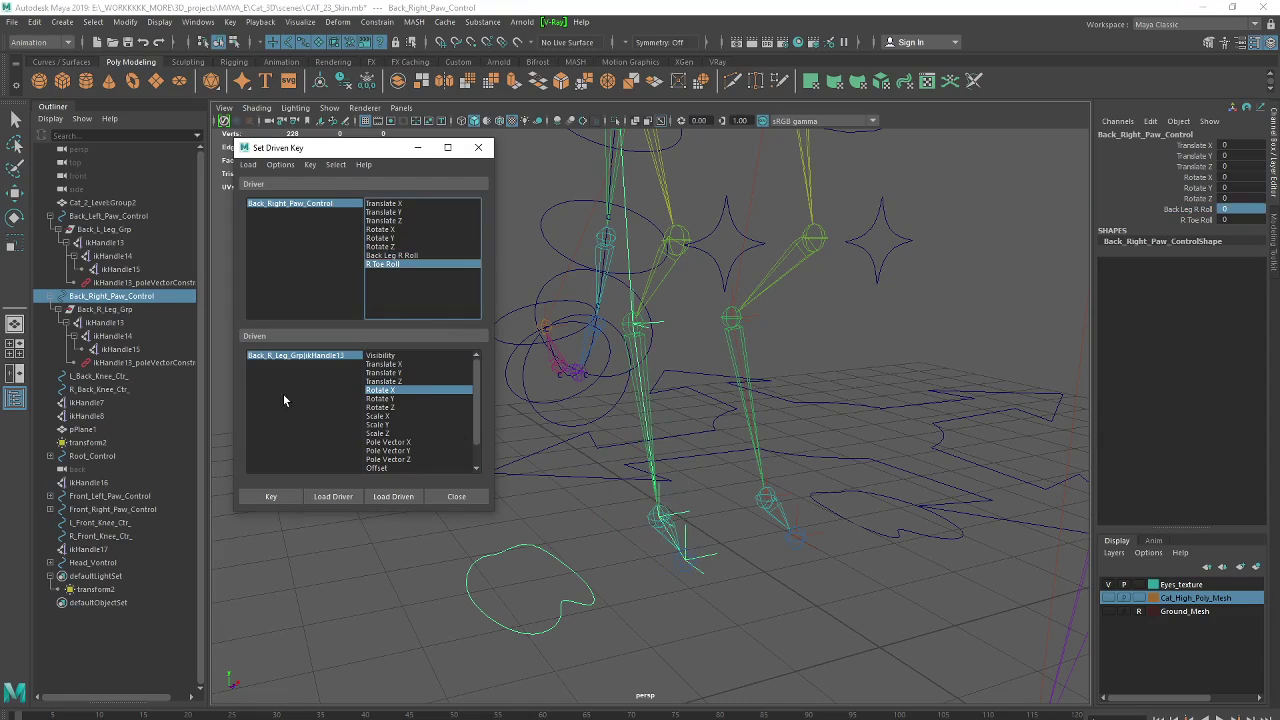
- Load ikHandle14 as the driven object and key its Rotate X at R Toe Roll 0
click(118, 337)
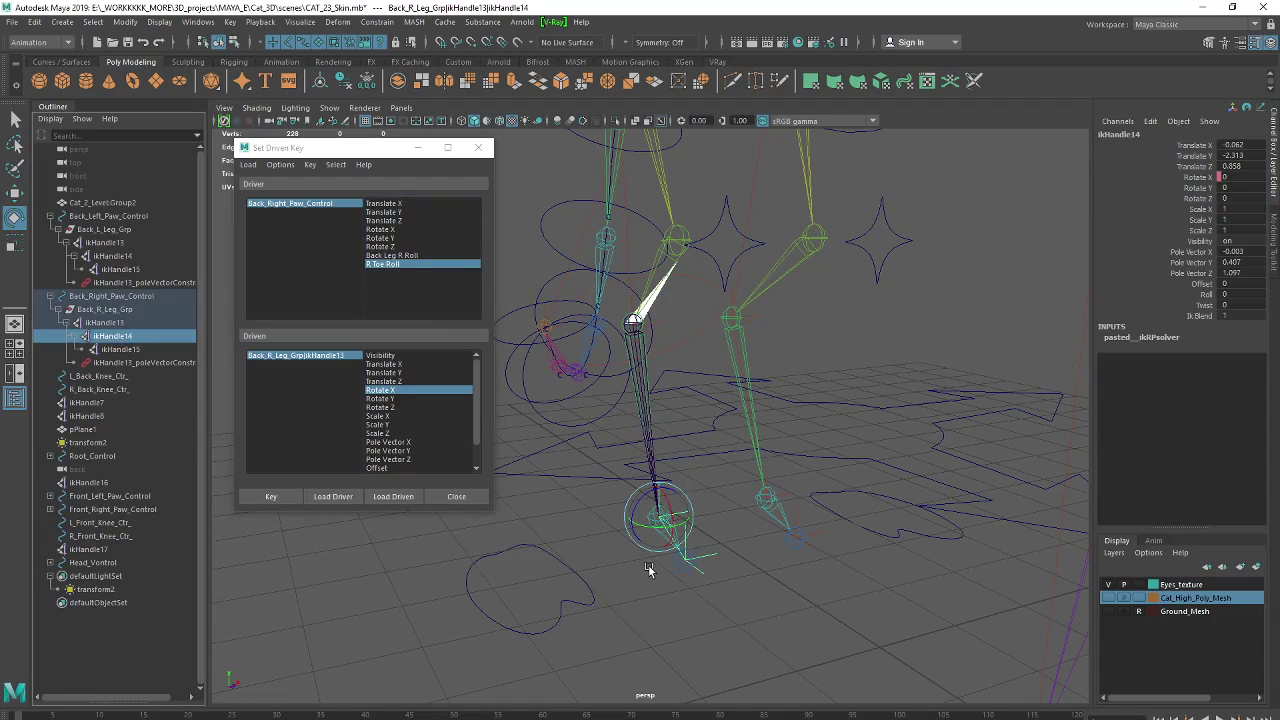
click(110, 350)
click(110, 338)
click(398, 499)
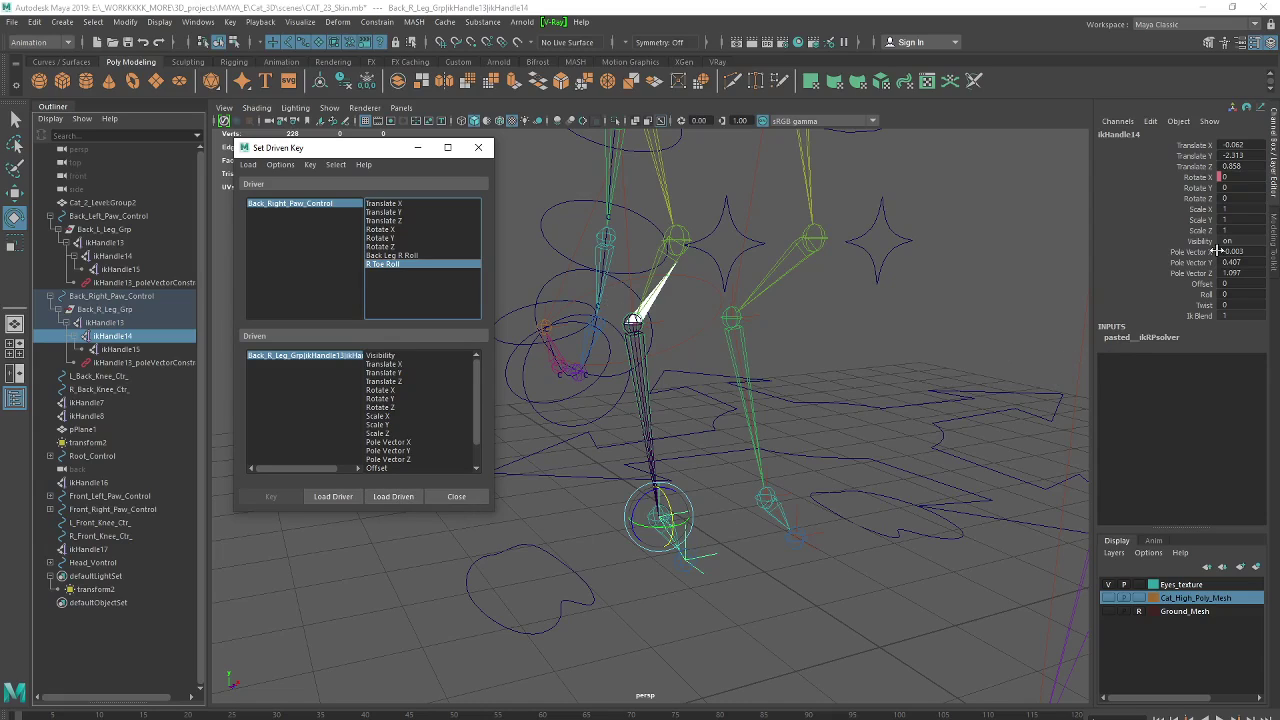
click(552, 554)
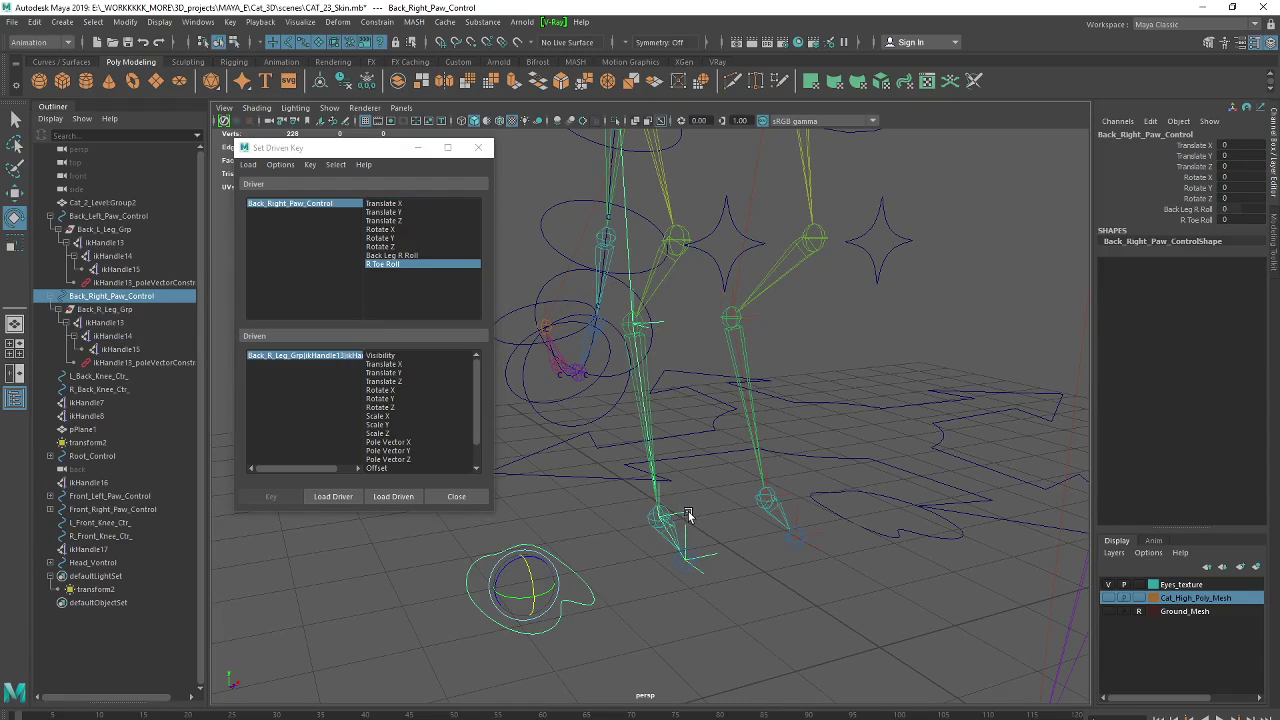
click(126, 340)
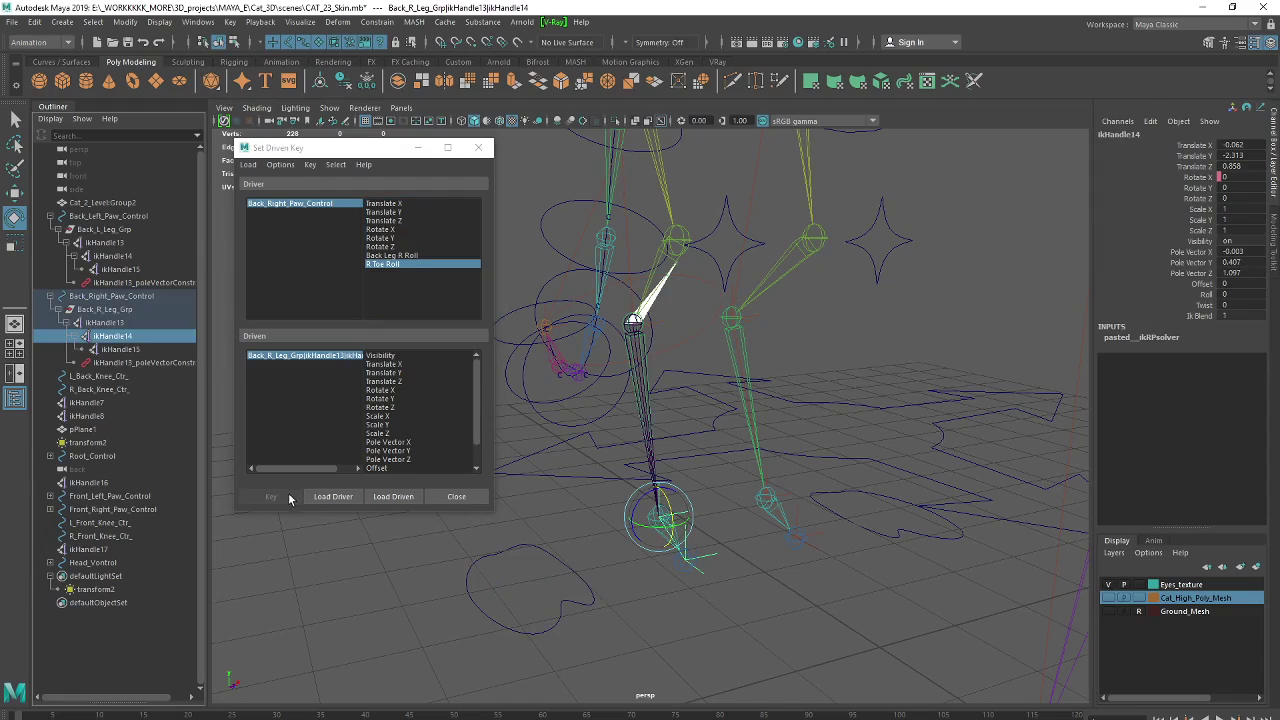
click(380, 390)
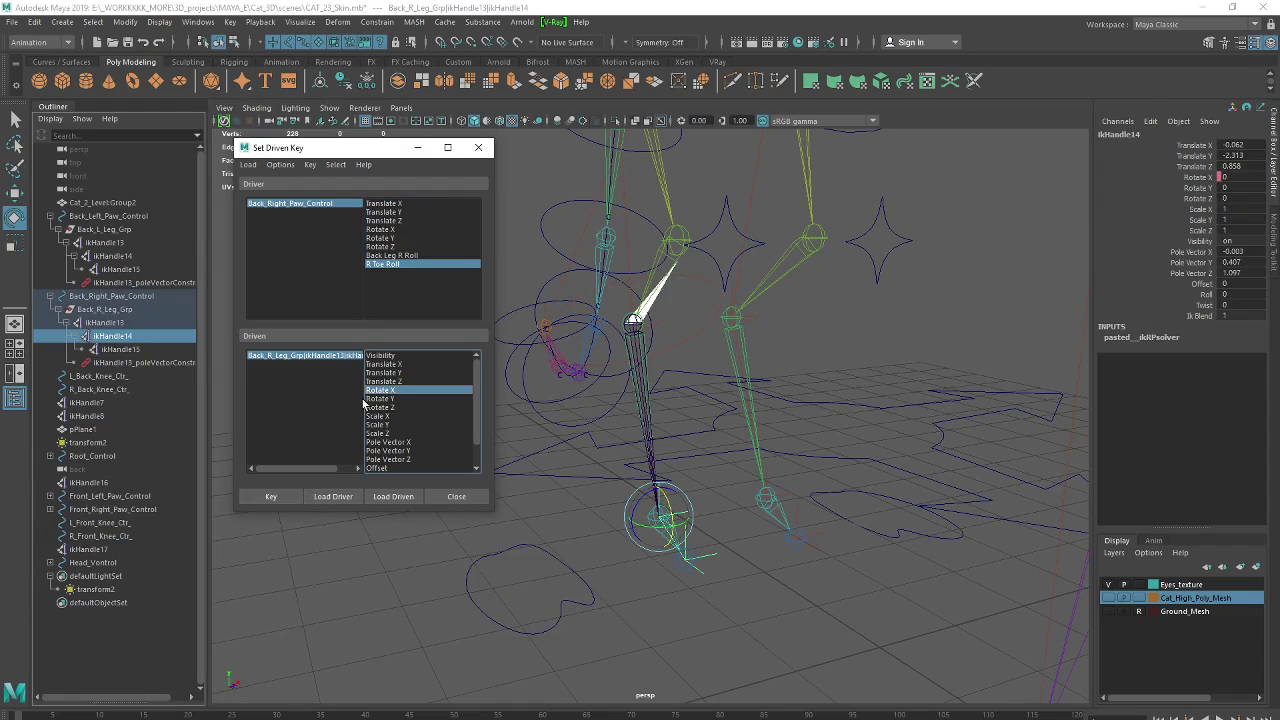
click(273, 490)
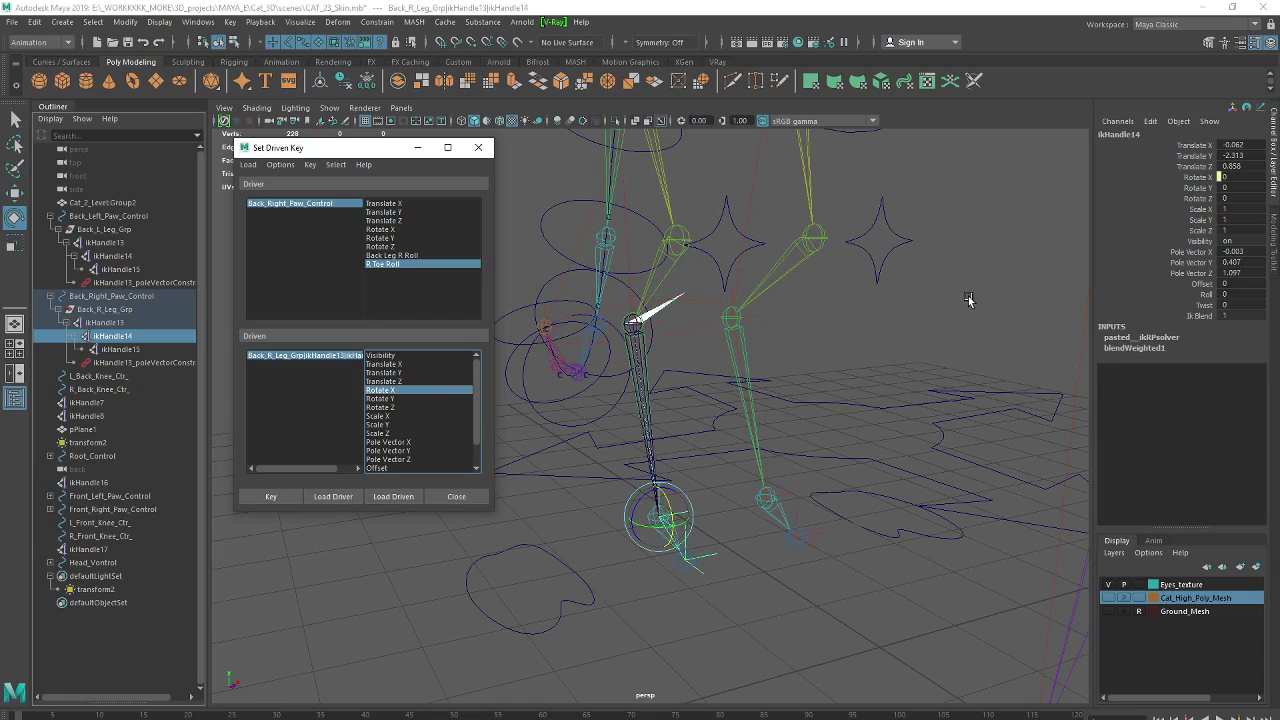
- Set R Toe Roll to 10, set ikHandle14 Rotate X to 50, and key it
click(572, 582)
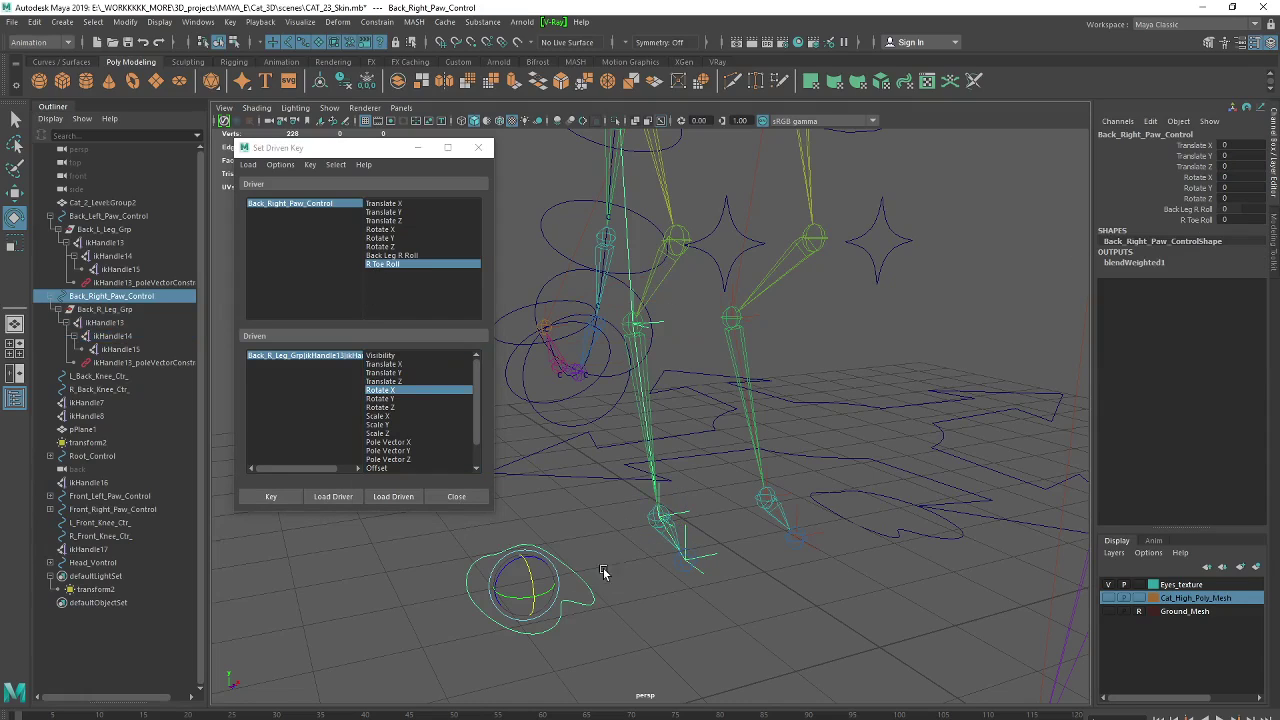
click(1193, 220)
middle_drag(737, 481, 931, 483)
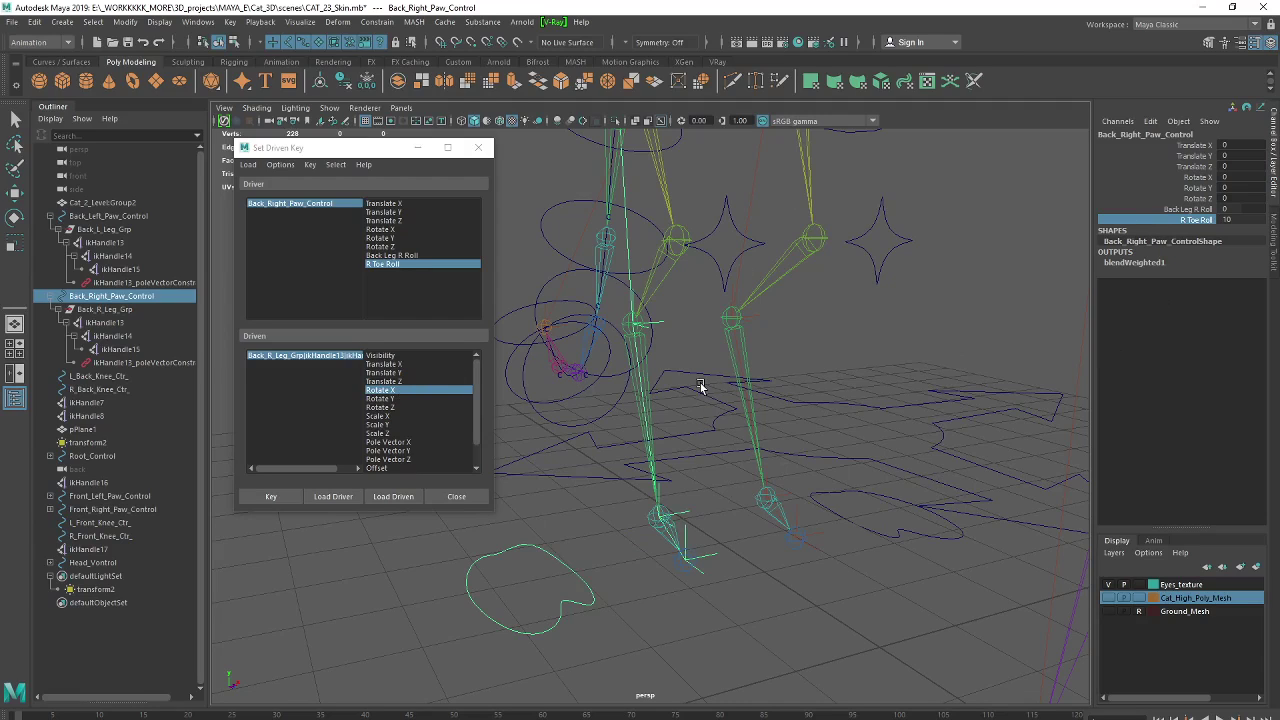
click(110, 336)
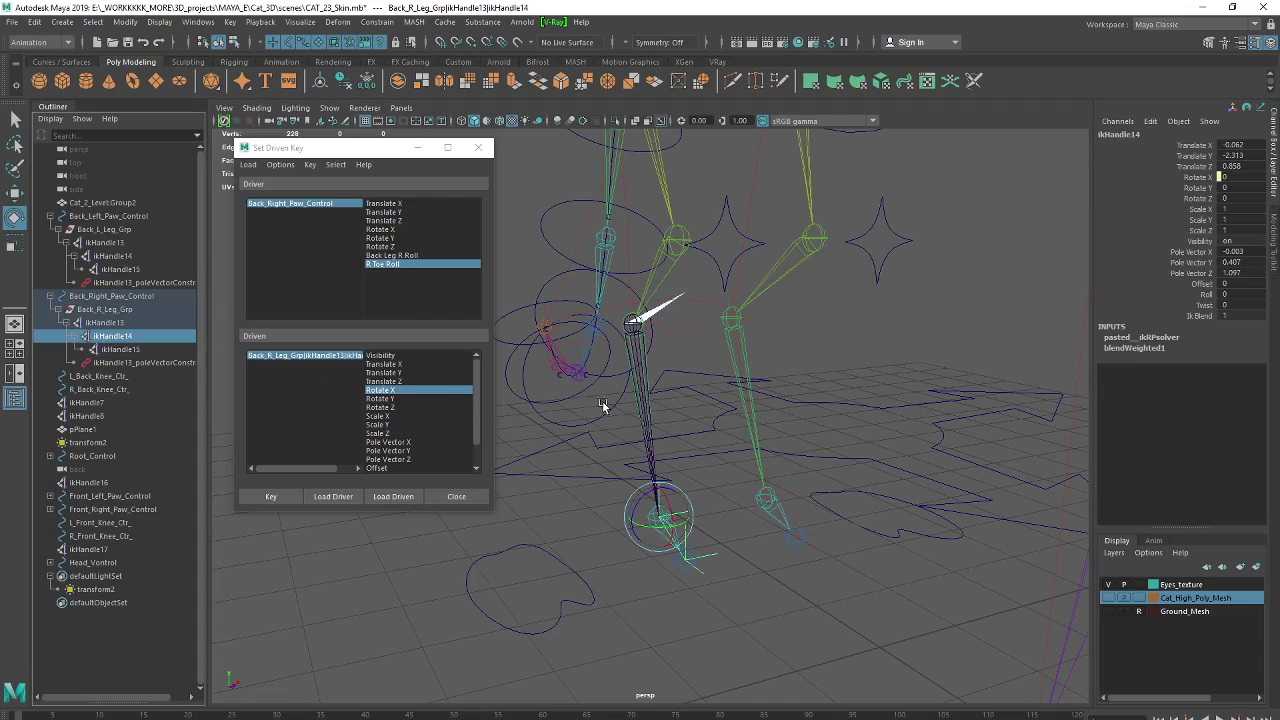
click(1196, 179)
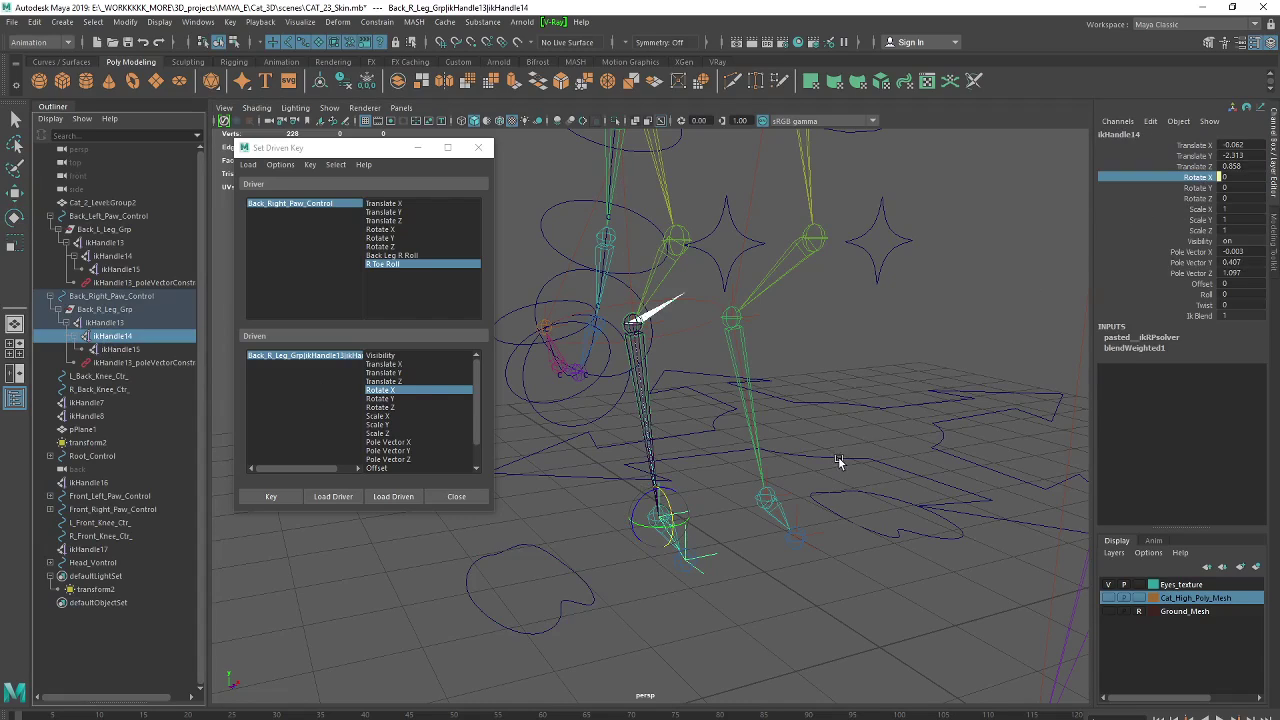
middle_drag(837, 463, 946, 451)
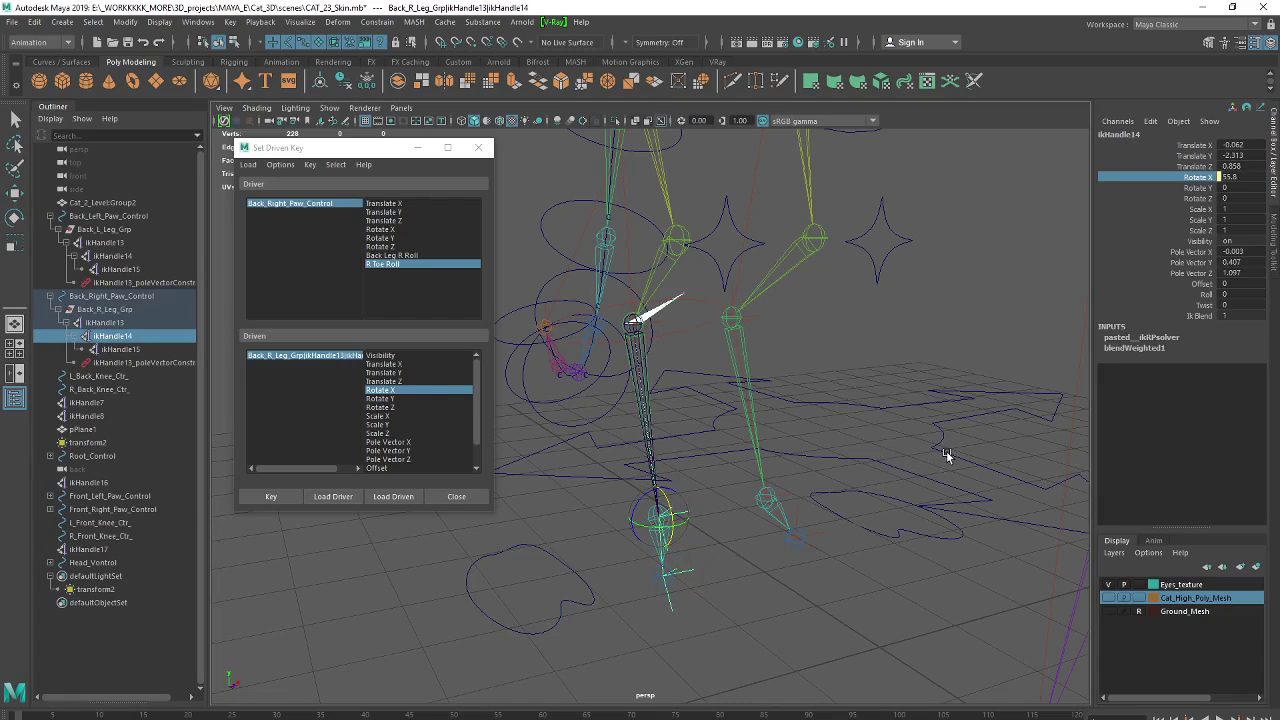
double_click(1230, 177)
text(50)
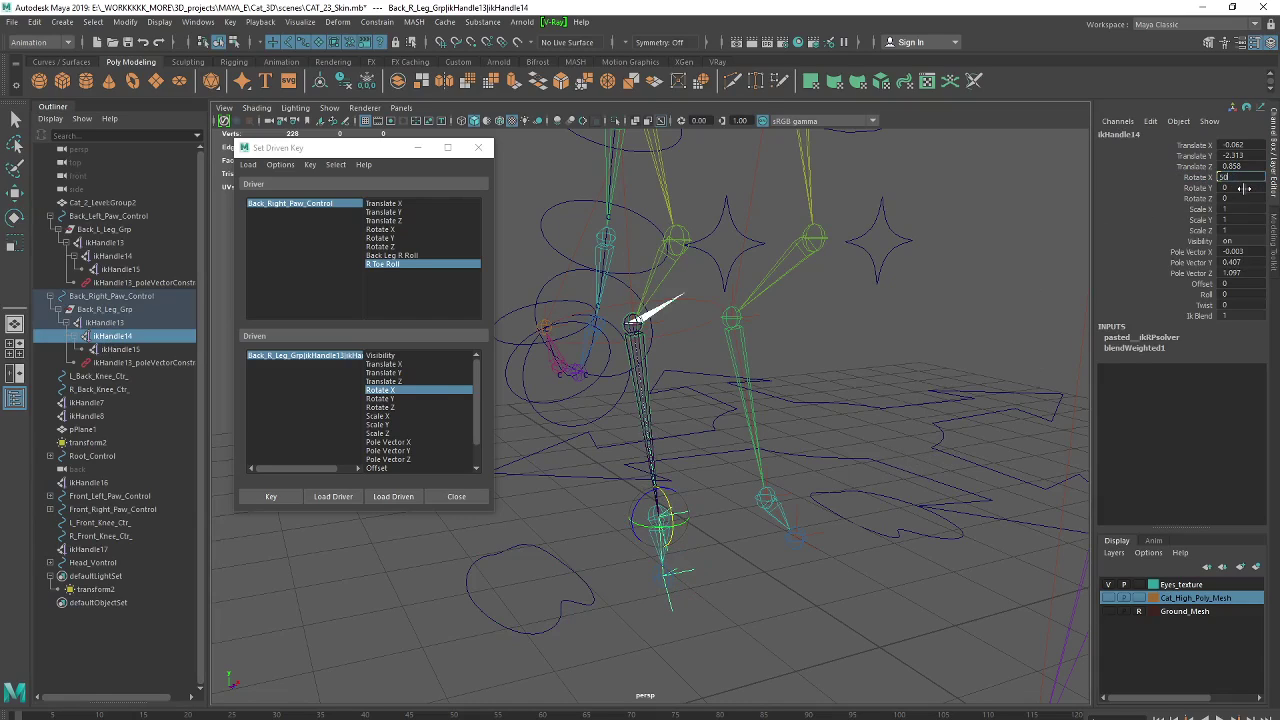
key(Return)
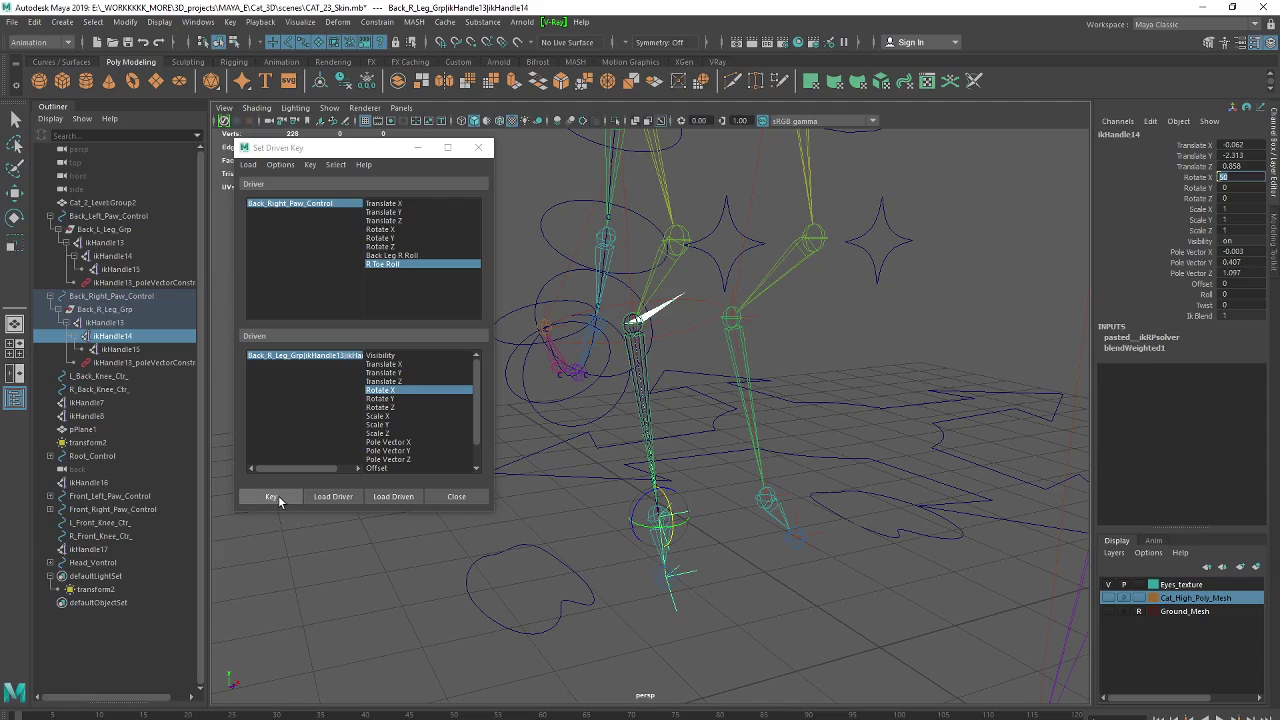
click(279, 495)
click(530, 547)
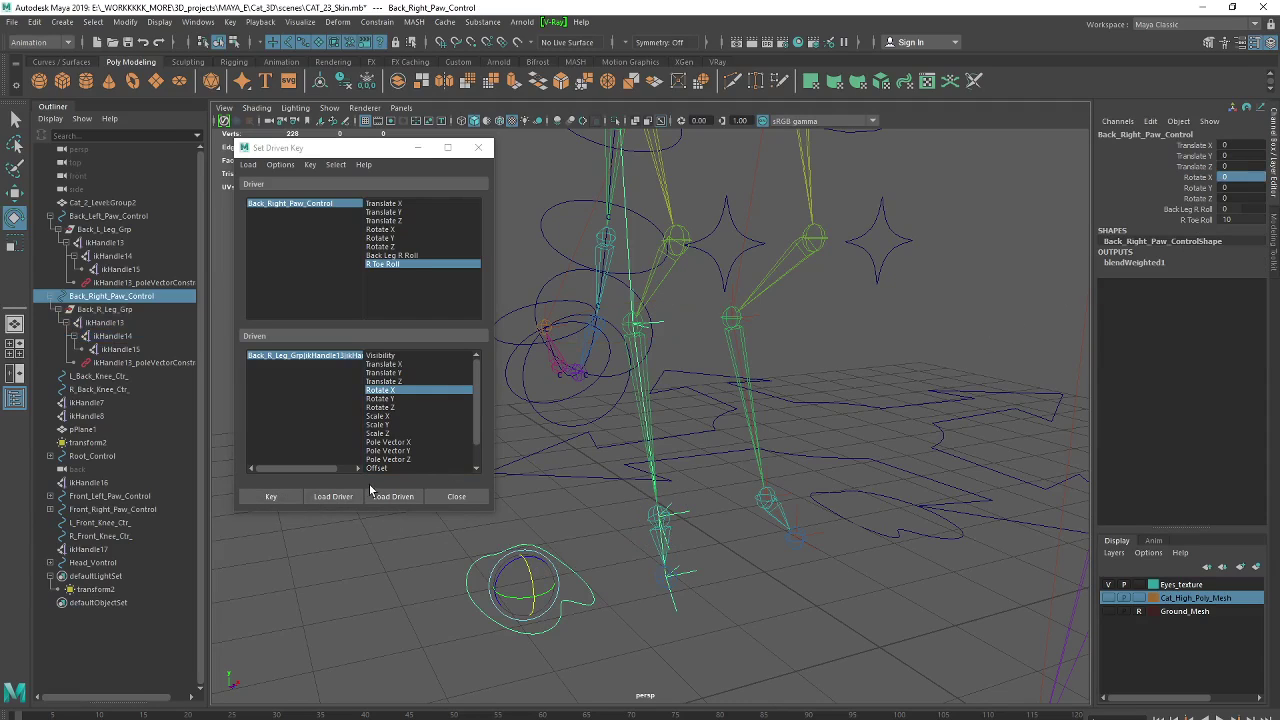
- Test the toe roll by scrubbing R Toe Roll, then close Set Driven Key and deselect
click(1208, 219)
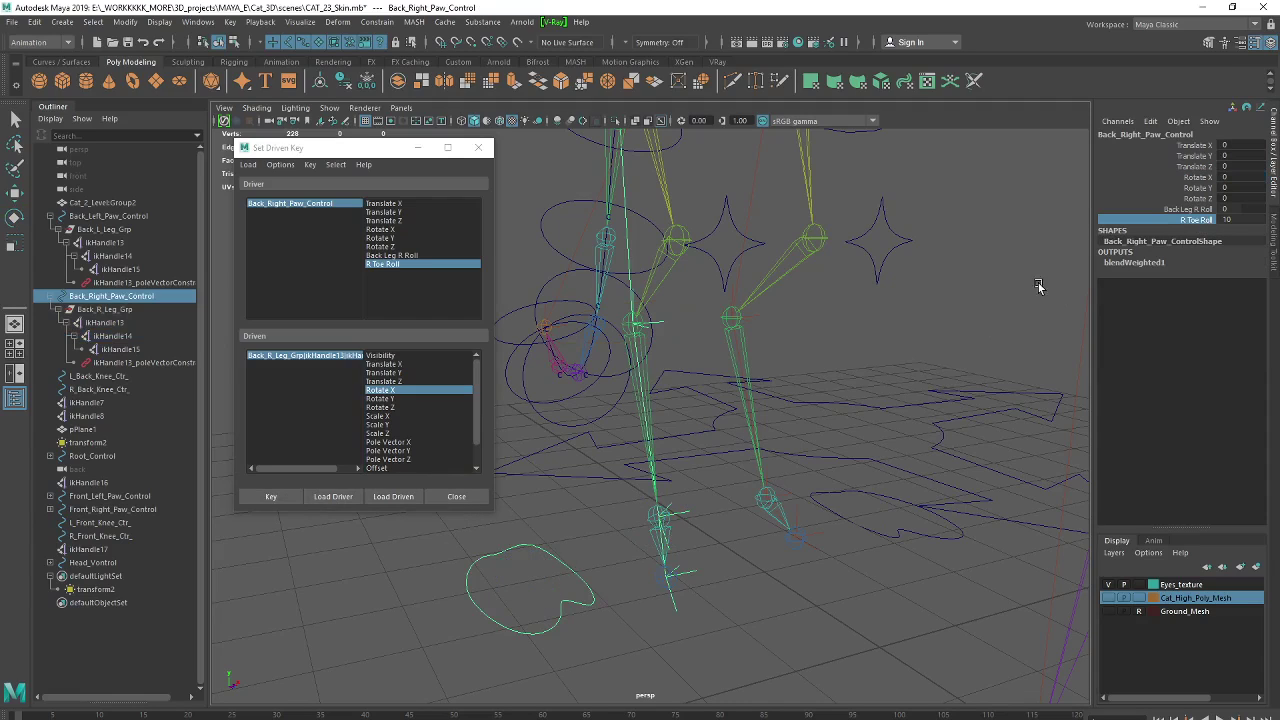
mouse_move(1013, 316)
middle_down()
mouse_move(1022, 352)
mouse_move(820, 350)
middle_up()
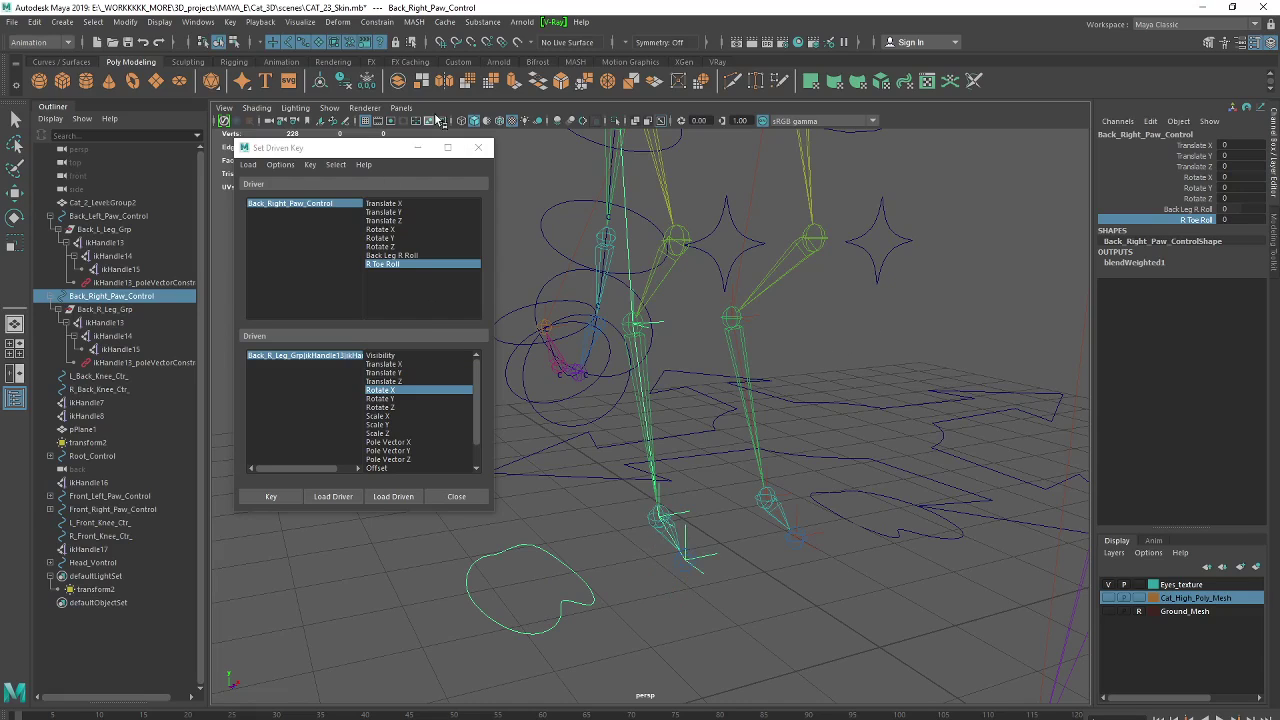
click(478, 147)
click(815, 374)
- Turn on the Cat_High_Poly_Mesh layer and orbit around the textured cat
mouse_move(830, 405)
alt+mouse_down()
mouse_move(743, 414)
mouse_move(834, 428)
mouse_move(717, 413)
alt+mouse_up()
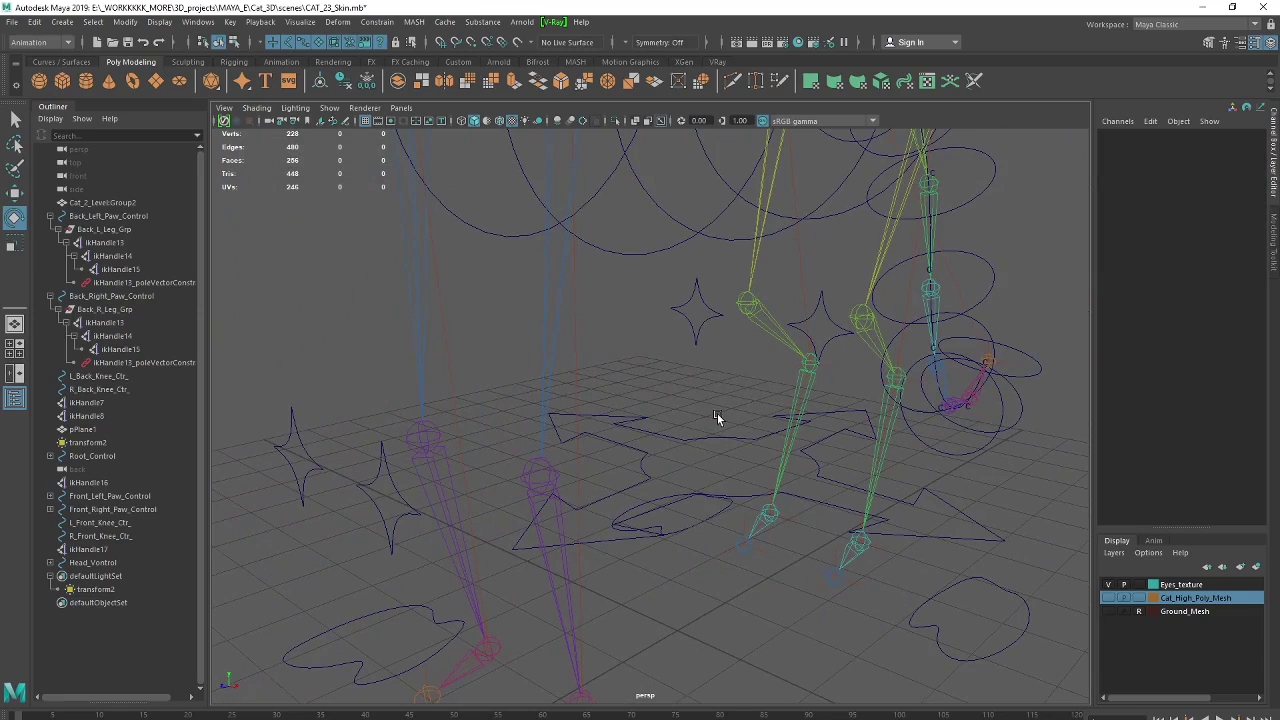
alt+right_drag(776, 431, 701, 437)
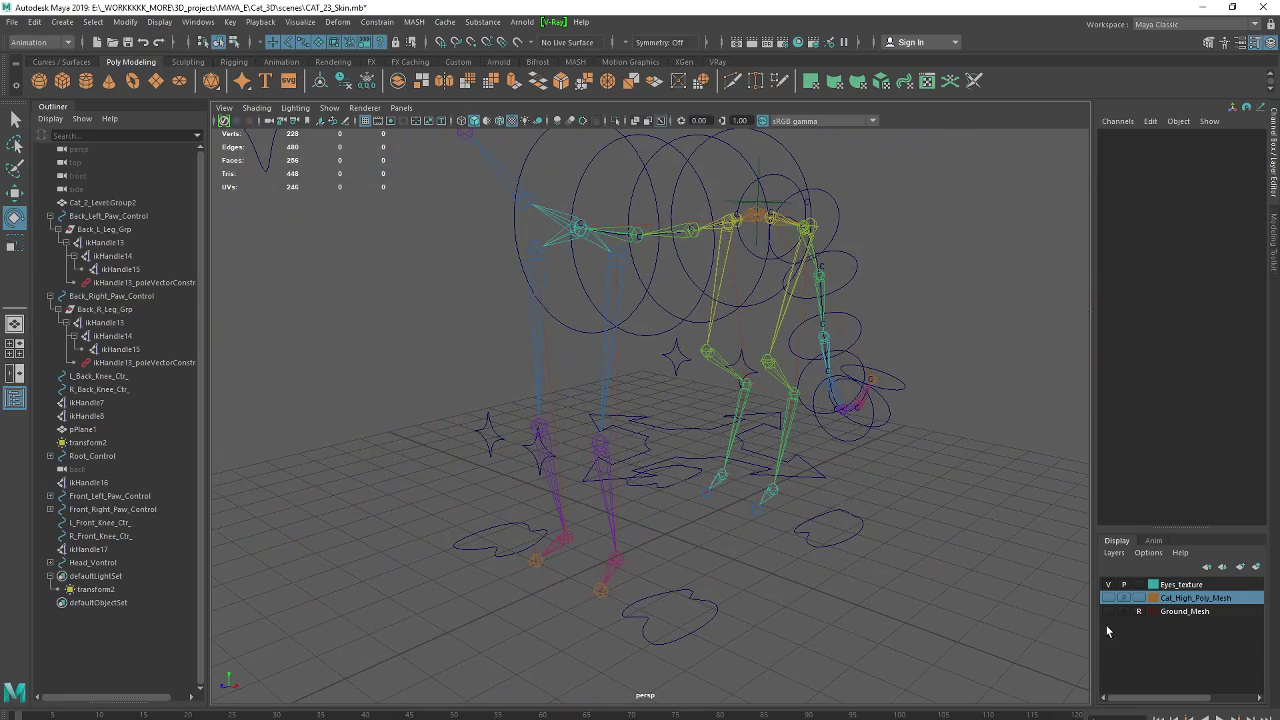
click(1108, 597)
mouse_move(1017, 603)
alt+mouse_down()
mouse_move(771, 500)
mouse_move(679, 445)
mouse_move(669, 514)
mouse_move(703, 523)
mouse_move(643, 531)
mouse_move(714, 531)
mouse_move(680, 477)
alt+mouse_up()
alt+right_drag(680, 477, 811, 520)
mouse_move(811, 520)
alt+mouse_down()
mouse_move(700, 531)
mouse_move(783, 523)
alt+mouse_up()
alt+right_drag(783, 523, 662, 508)
alt+drag(662, 508, 724, 525)
mouse_move(731, 474)
alt+mouse_down()
mouse_move(700, 491)
mouse_move(740, 482)
alt+mouse_up()
- Save the CAT_23_Skin scene and orbit around the cat to inspect the rig
click(14, 23)
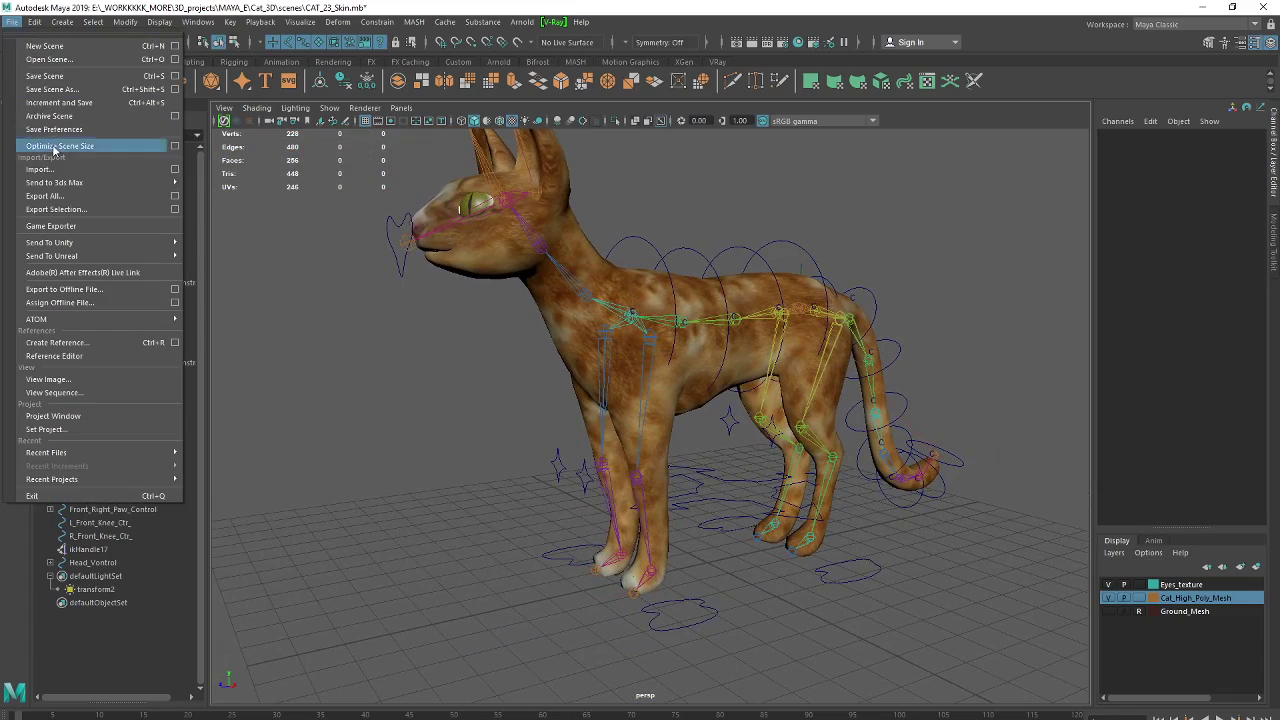
click(45, 76)
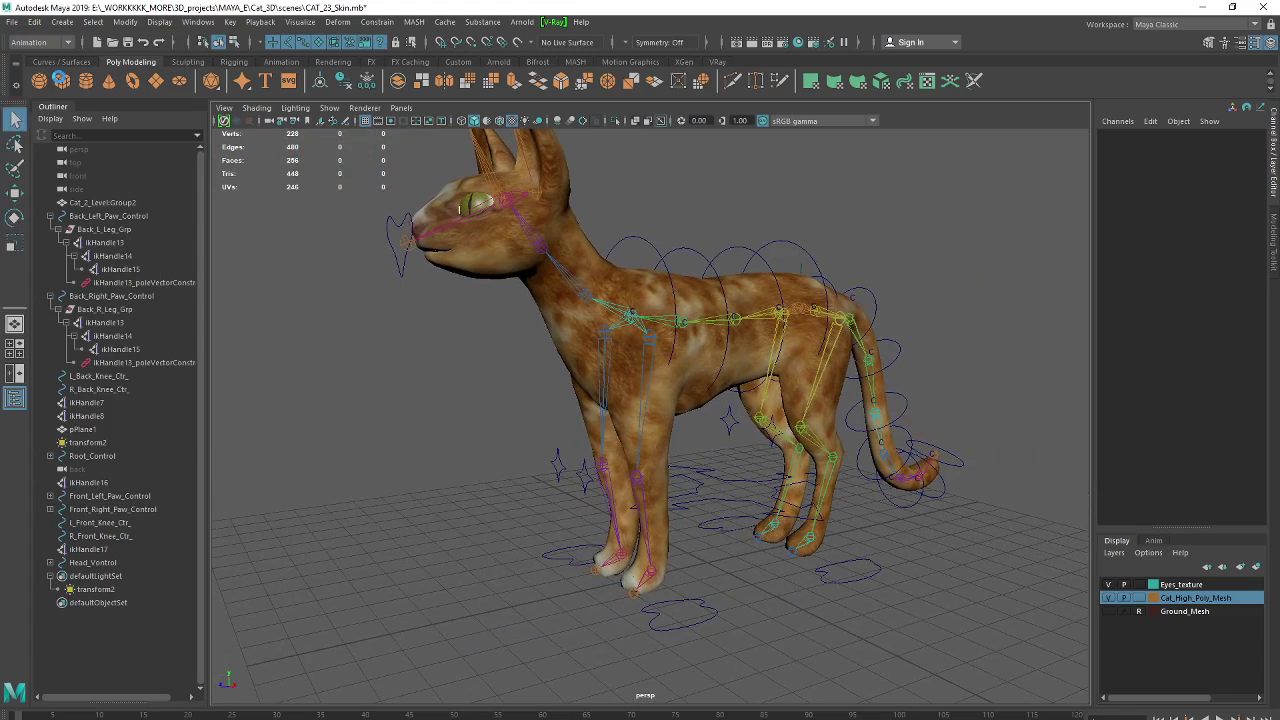
mouse_move(562, 465)
alt+mouse_down()
mouse_move(503, 486)
mouse_move(560, 443)
mouse_move(598, 440)
mouse_move(548, 450)
mouse_move(595, 428)
mouse_move(689, 477)
mouse_move(709, 428)
alt+mouse_up()
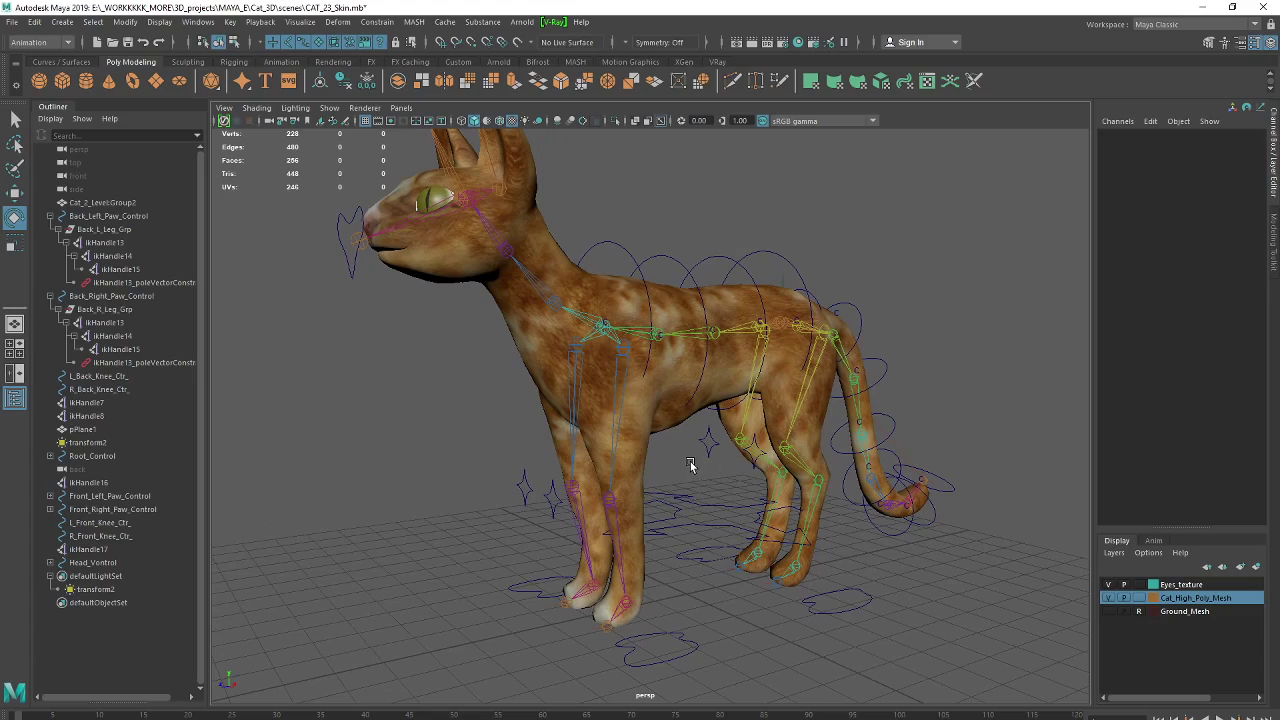
mouse_move(684, 471)
alt+mouse_down()
mouse_move(703, 474)
mouse_move(657, 477)
mouse_move(686, 512)
alt+mouse_up()
- Move Root_Control down in Y so the cat crouches
click(697, 505)
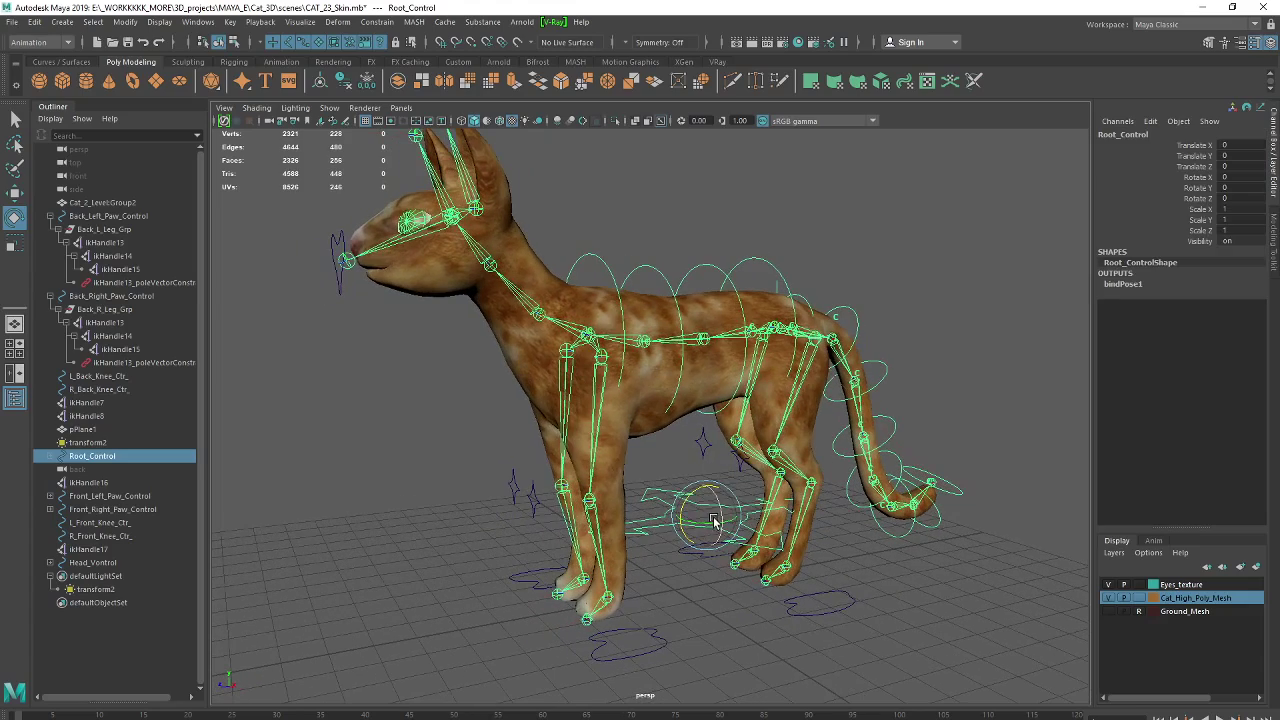
key(w)
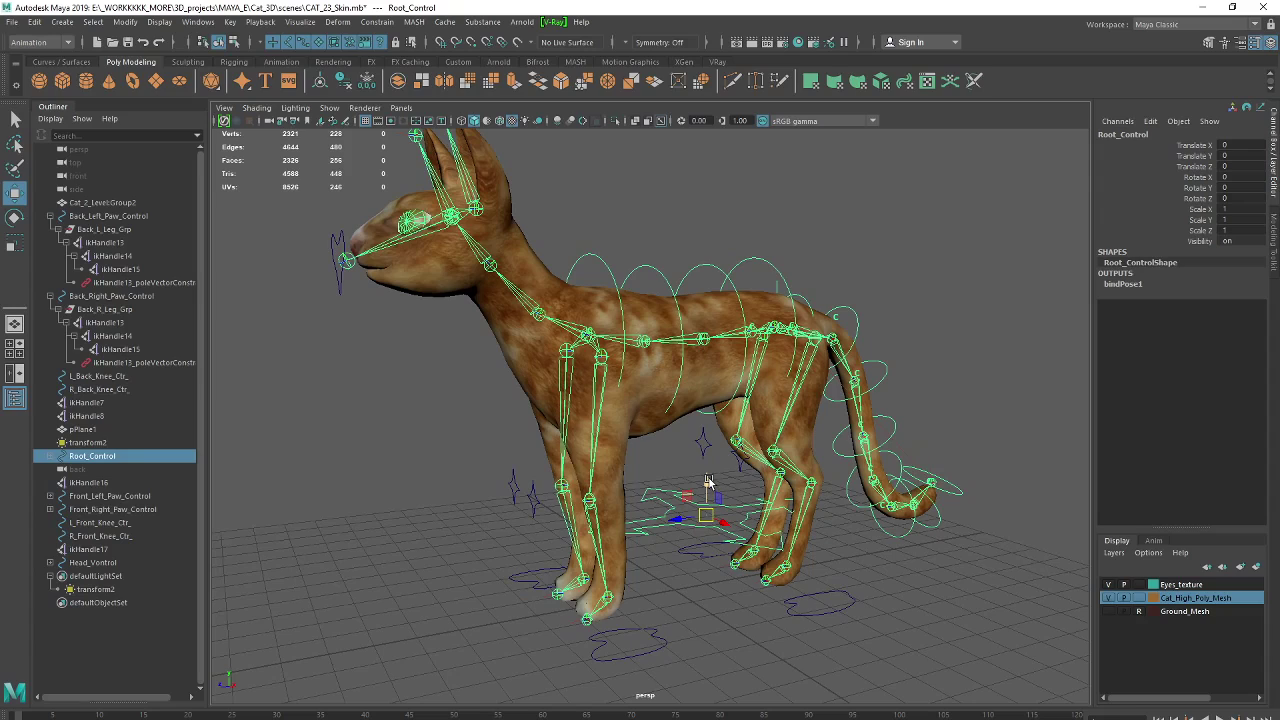
alt+drag(706, 482, 716, 488)
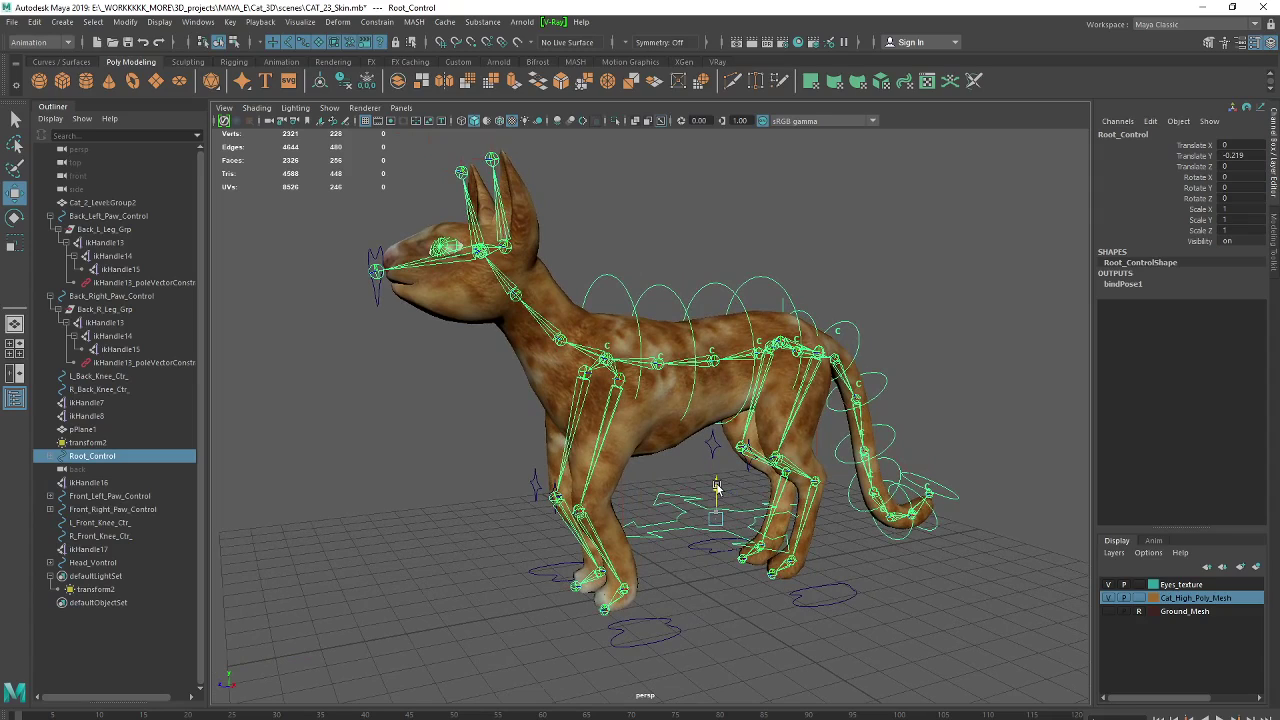
drag(716, 488, 716, 490)
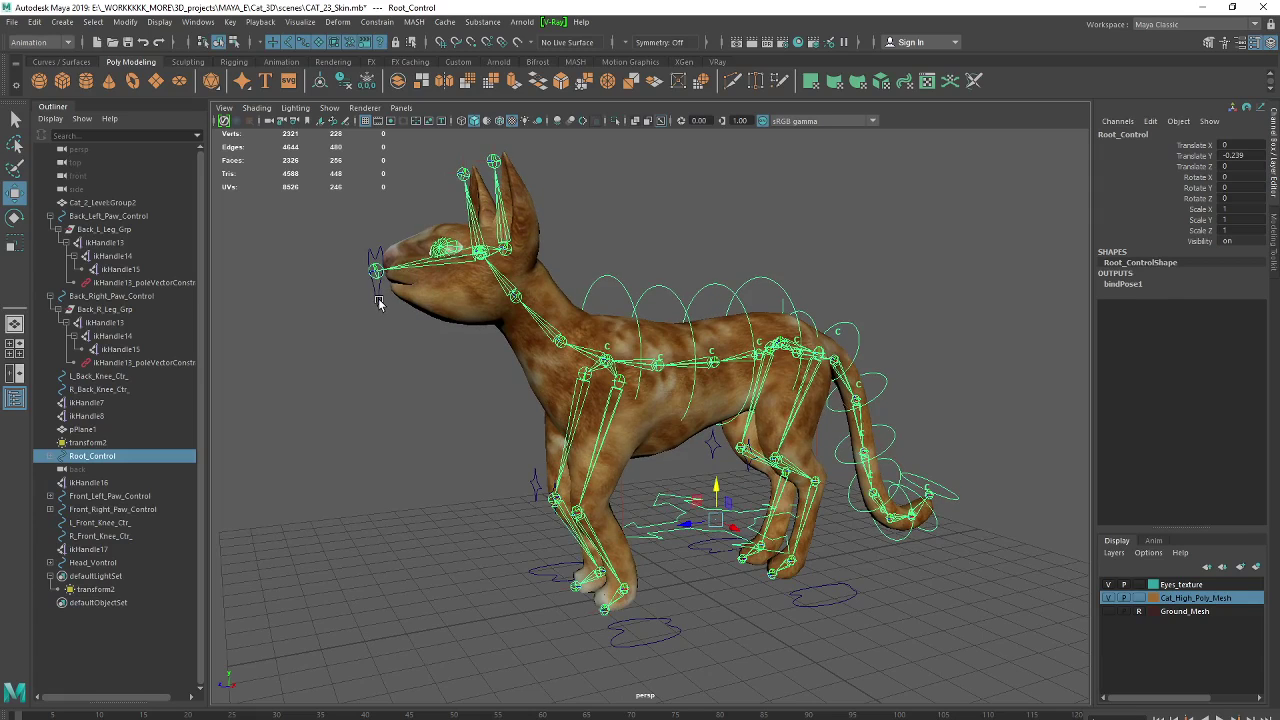
- Lower Head_Vontrol to dip the head and move Front_Left_Paw_Control forward along Z
click(371, 256)
drag(373, 234, 374, 256)
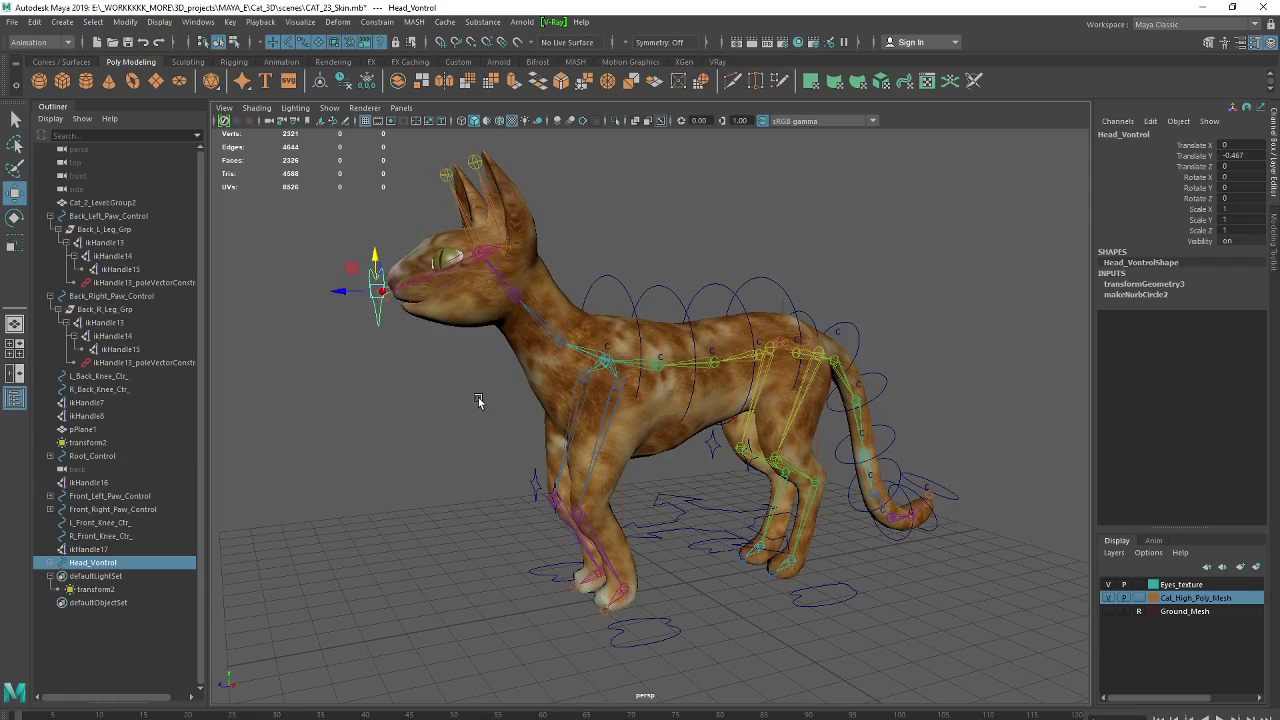
click(640, 626)
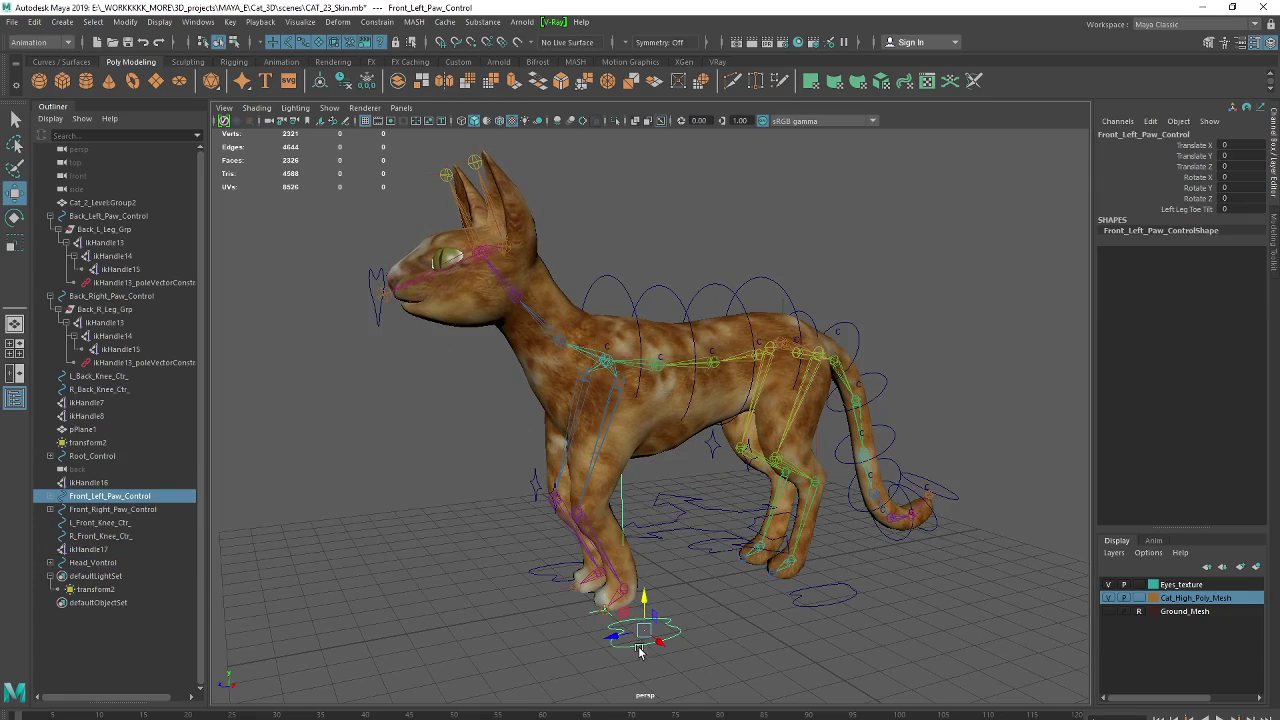
mouse_move(620, 637)
mouse_down()
mouse_move(518, 642)
mouse_move(540, 618)
mouse_move(593, 626)
mouse_up()
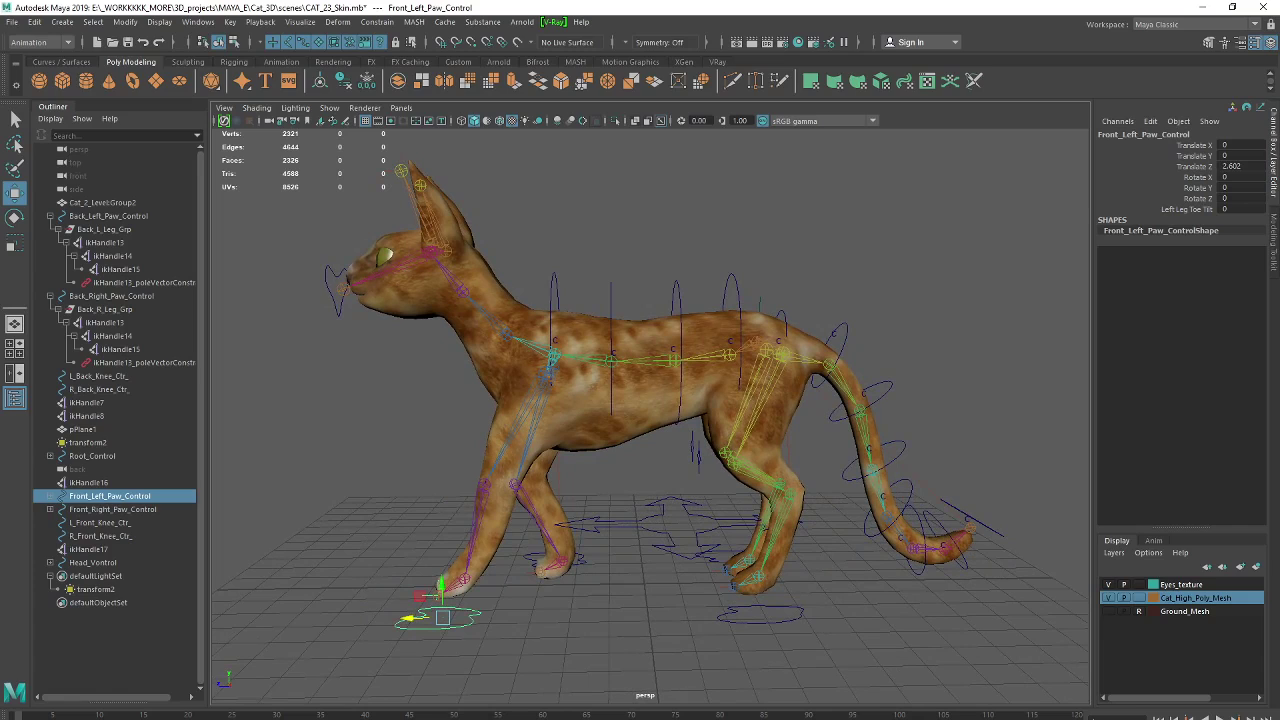
key(super)
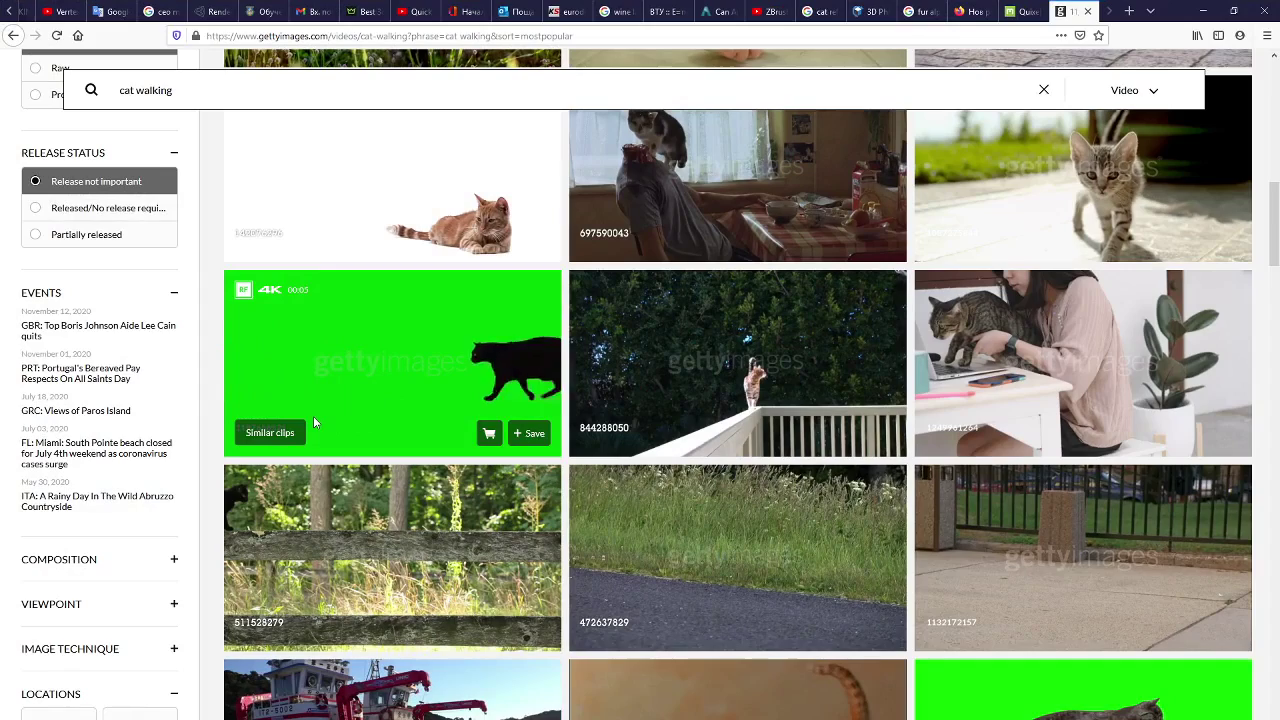
- Open the 'Black cat walking on chroma key background' clip and scrub its preview to about two seconds
click(368, 393)
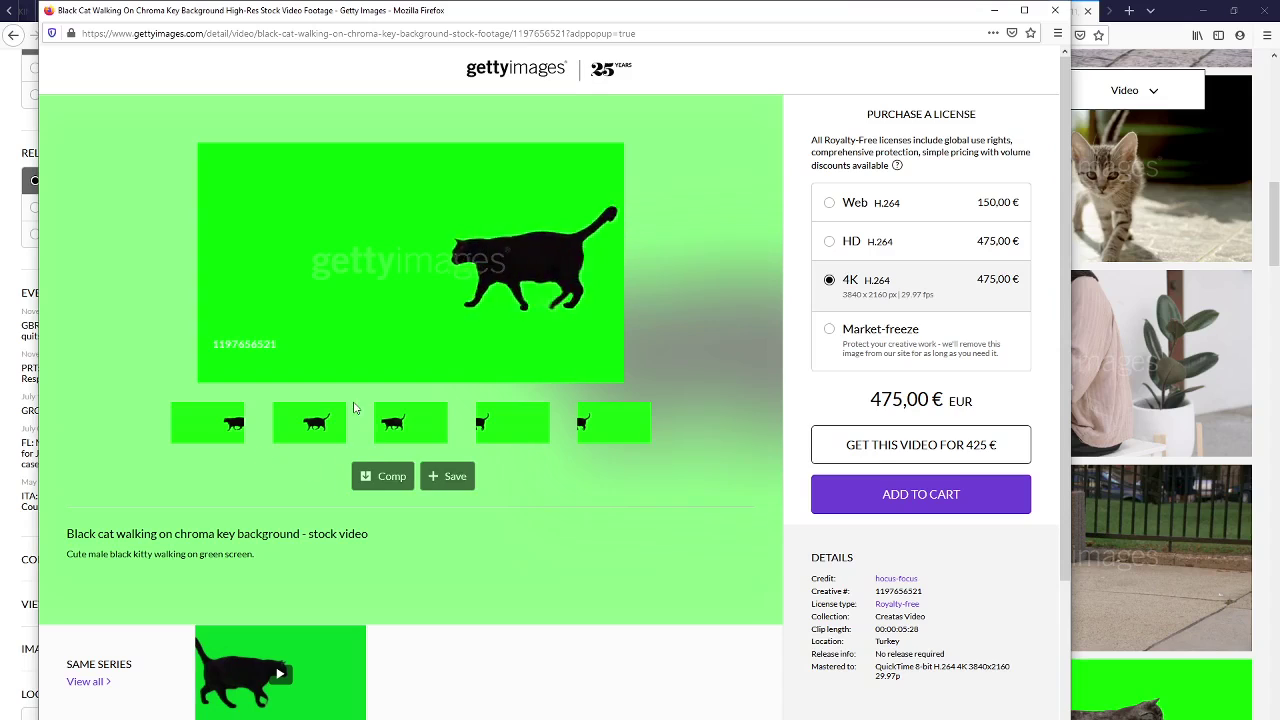
click(261, 370)
mouse_move(261, 372)
mouse_down()
mouse_move(308, 375)
mouse_move(296, 376)
mouse_up()
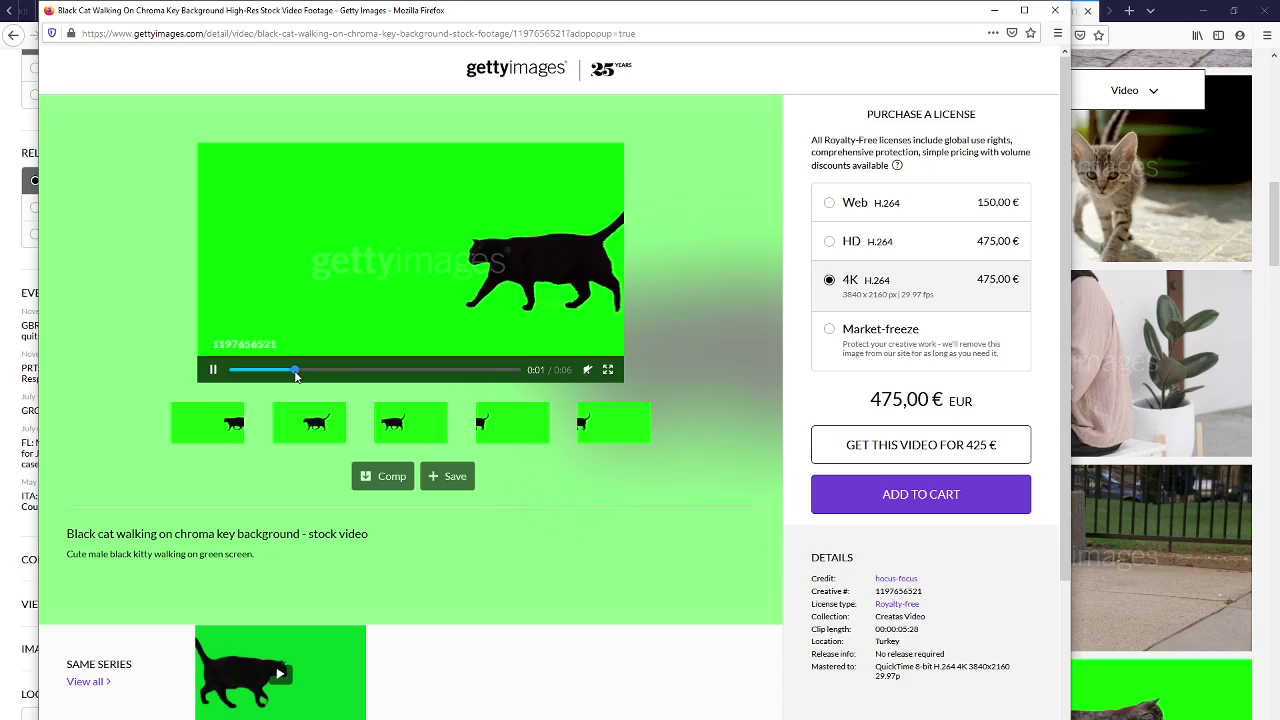
mouse_move(295, 375)
mouse_down()
mouse_move(321, 375)
mouse_move(298, 375)
mouse_up()
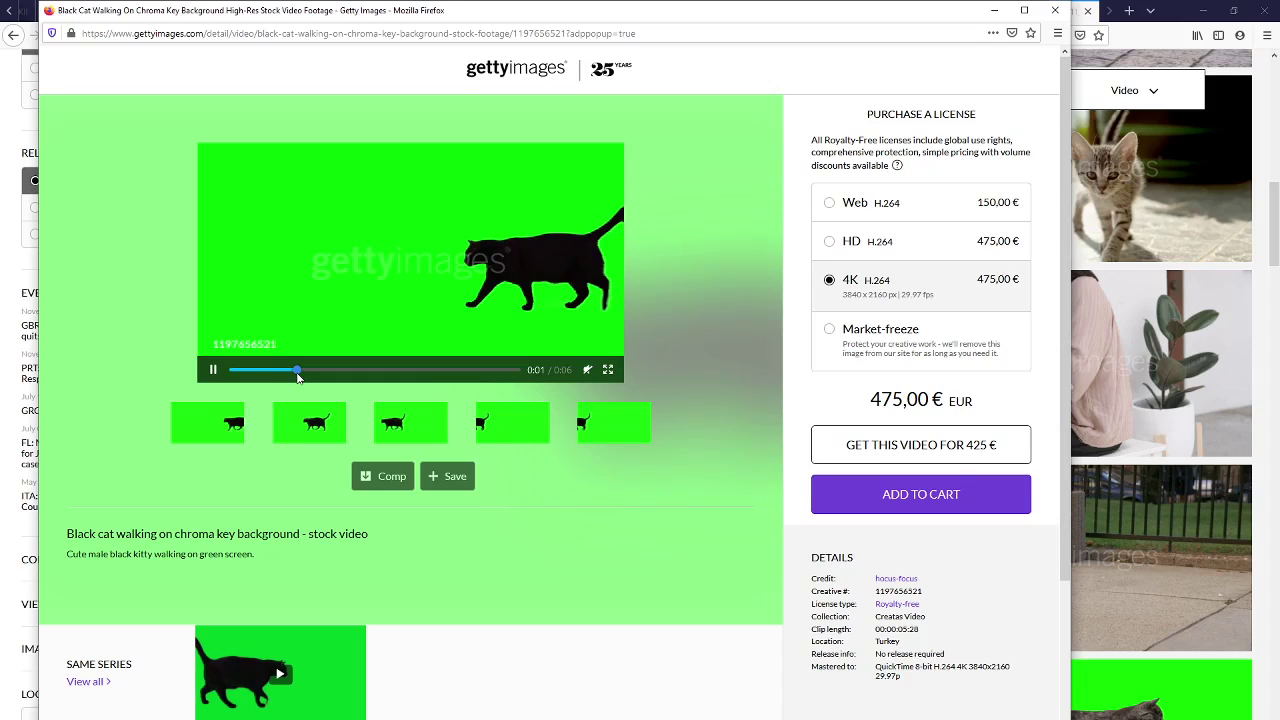
drag(297, 375, 296, 377)
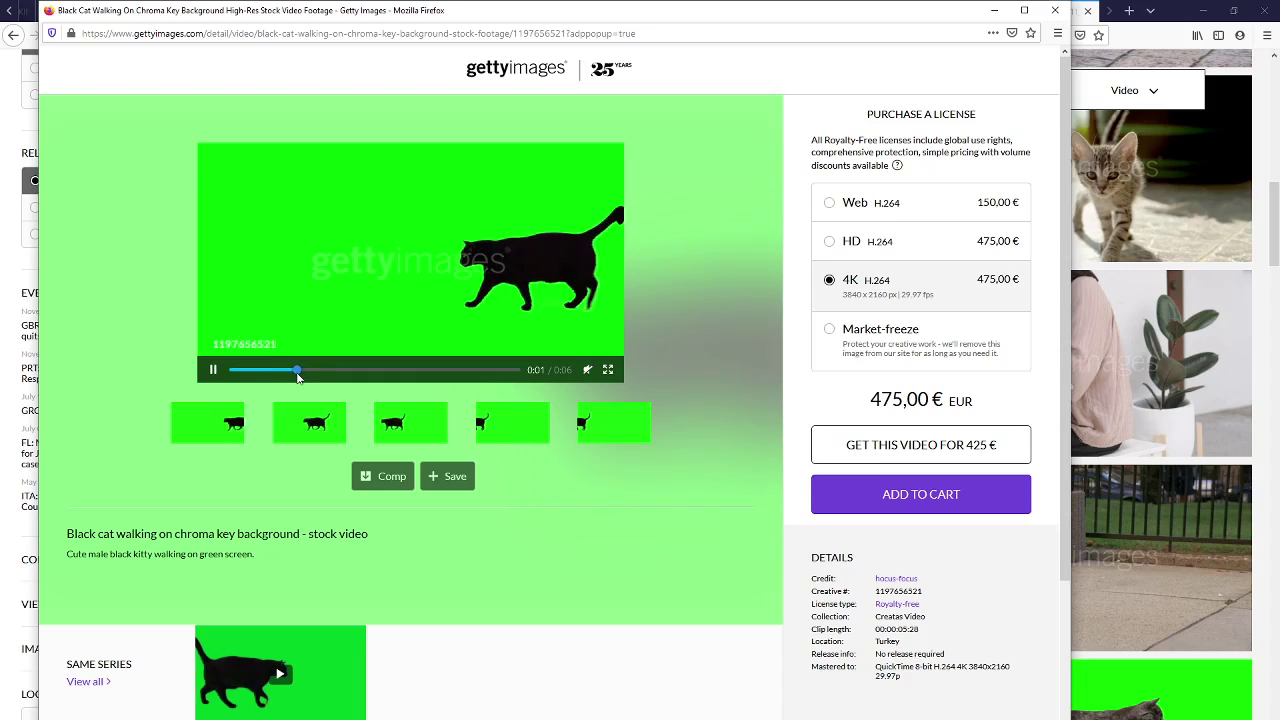